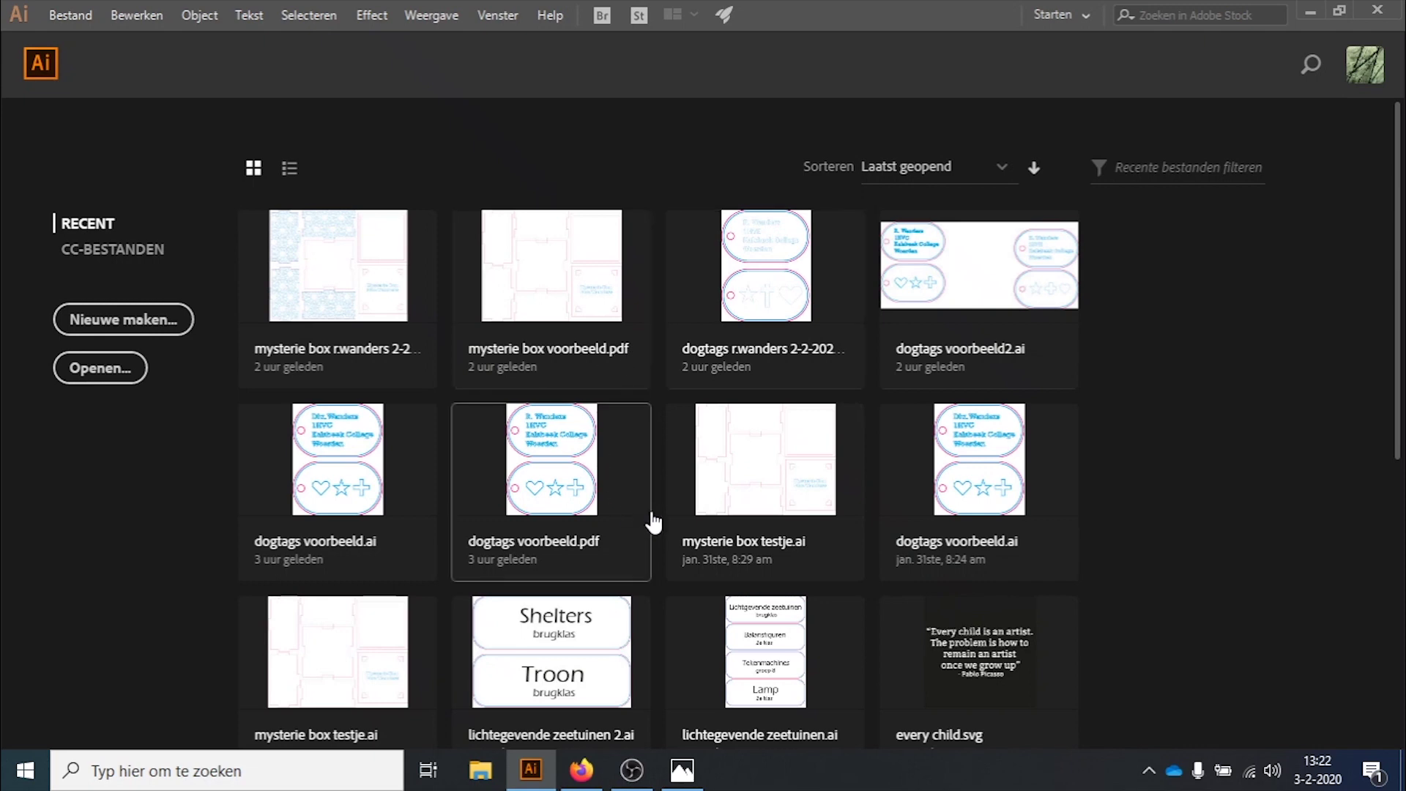
- Review the Firefox Google Images 'dogtags' results as reference, then return to Illustrator
left_click(586, 776)
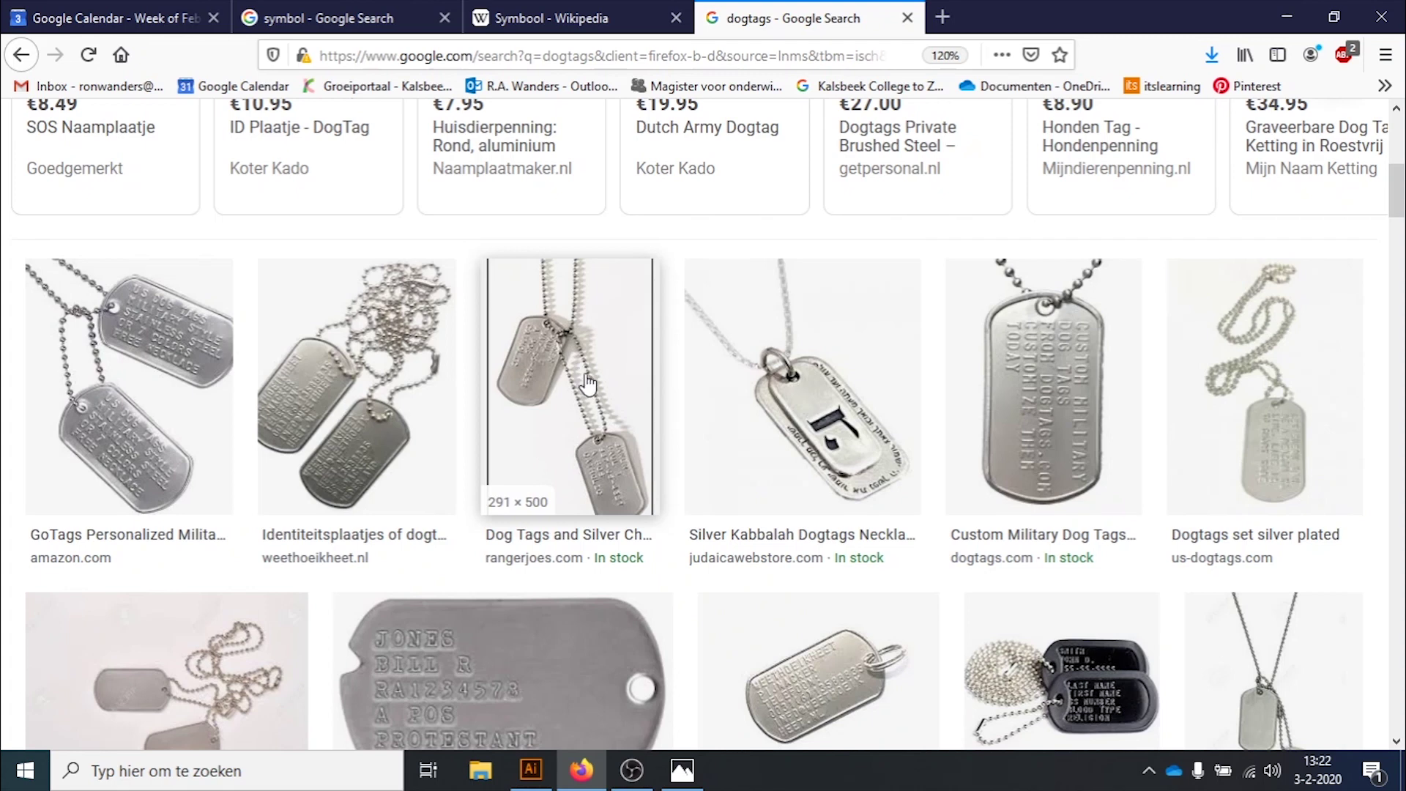
left_click(537, 774)
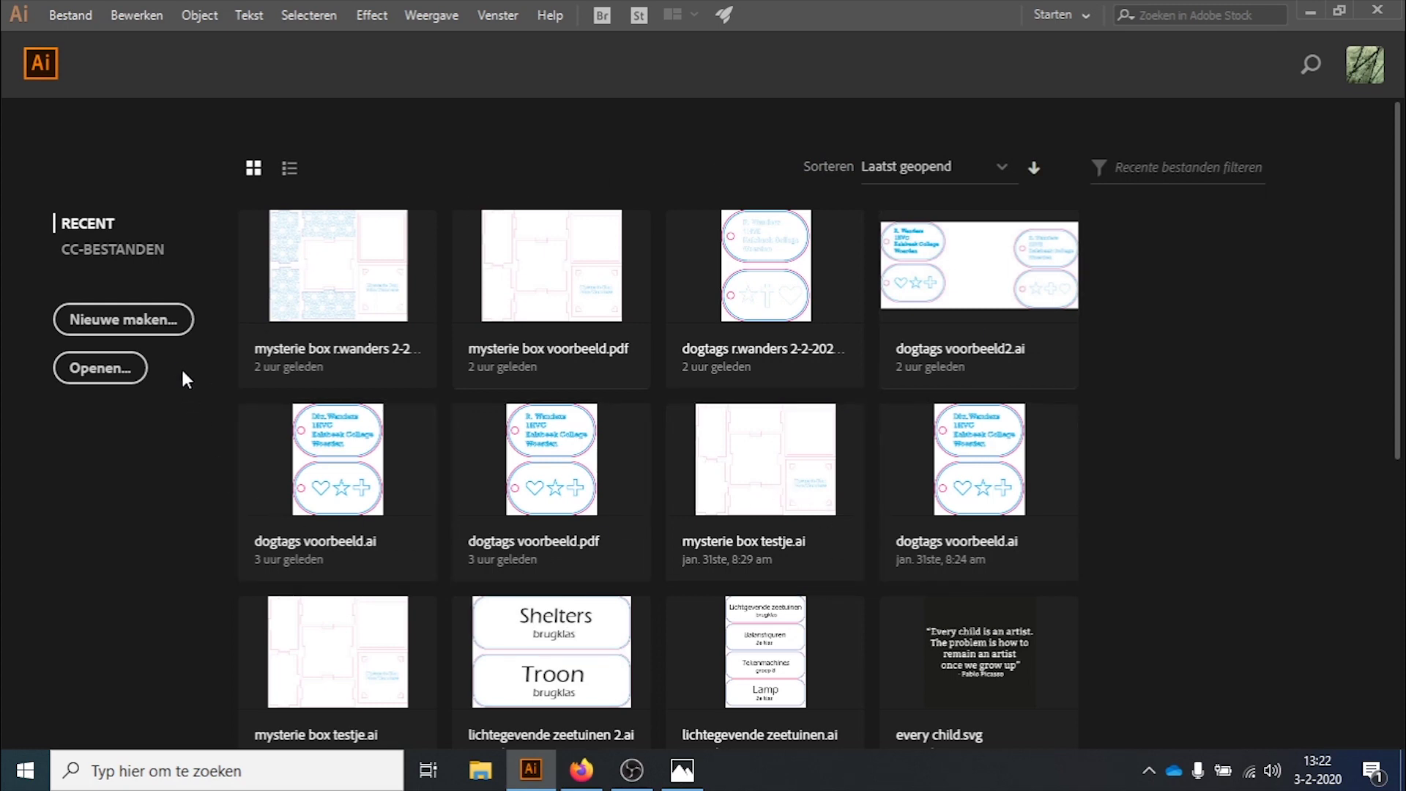
- Create a new blank A4 document from 'Nieuwe maken...' with the A4 preset
left_click(132, 334)
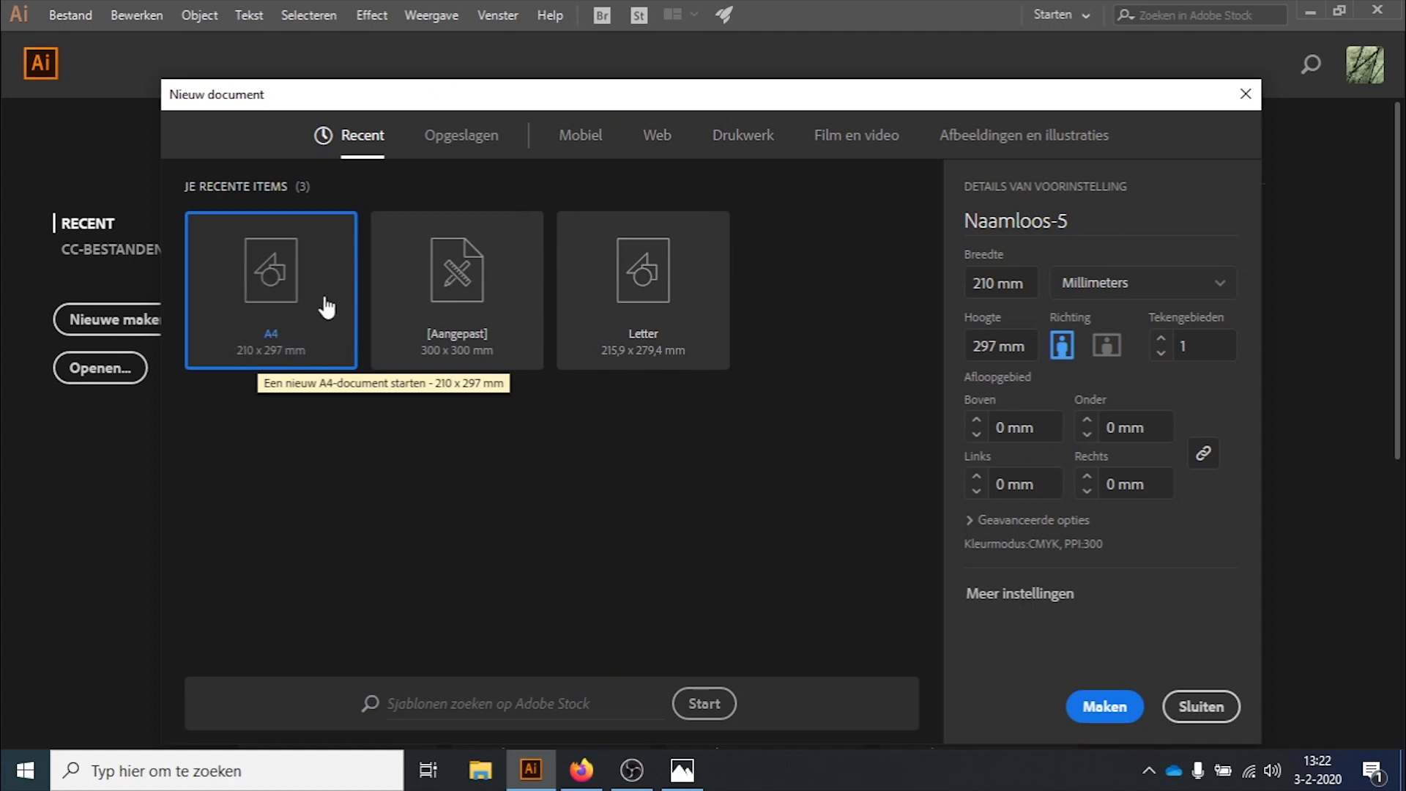
left_click(1106, 708)
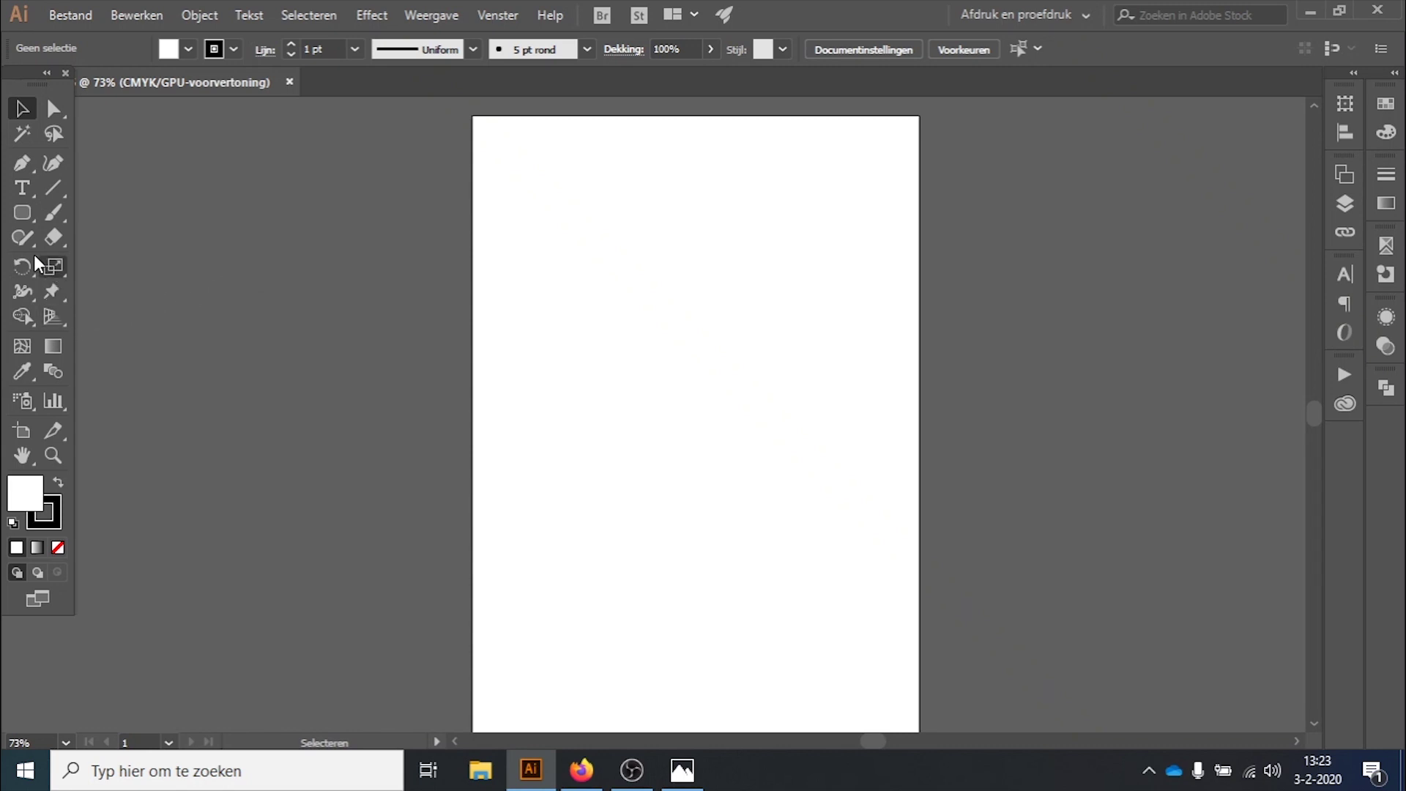
left_click(38, 216)
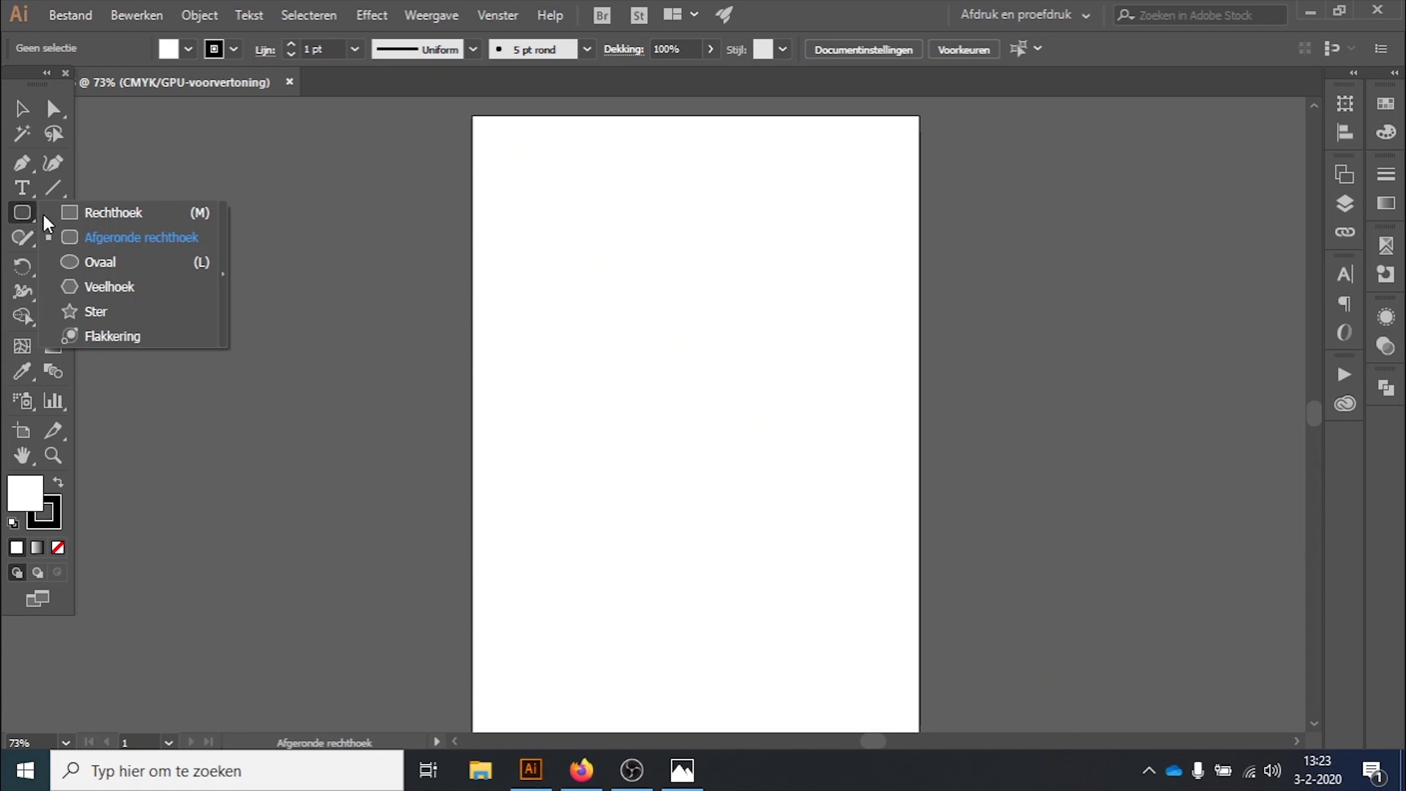
left_click(136, 218)
left_click_drag(615, 287, 680, 334)
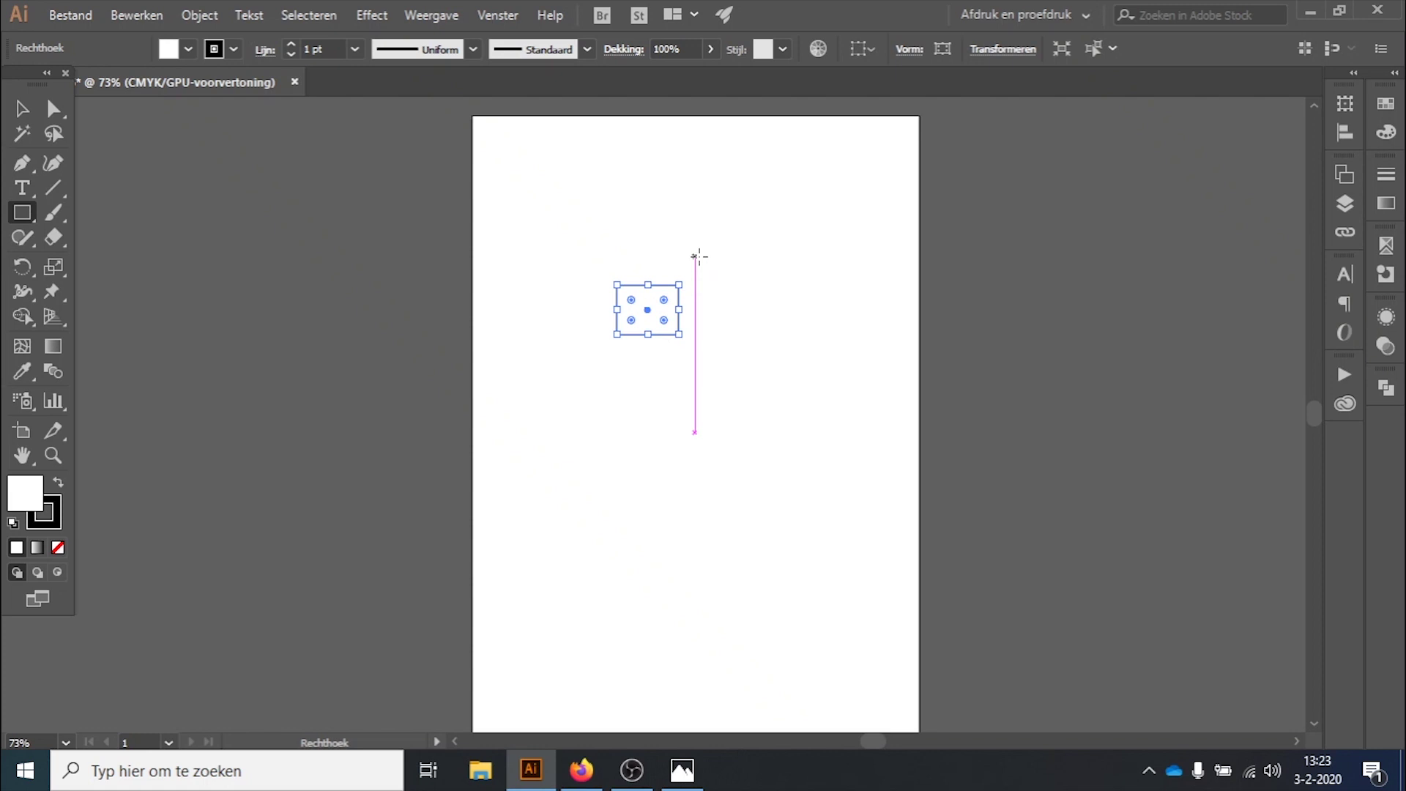
key("ctrl+z")
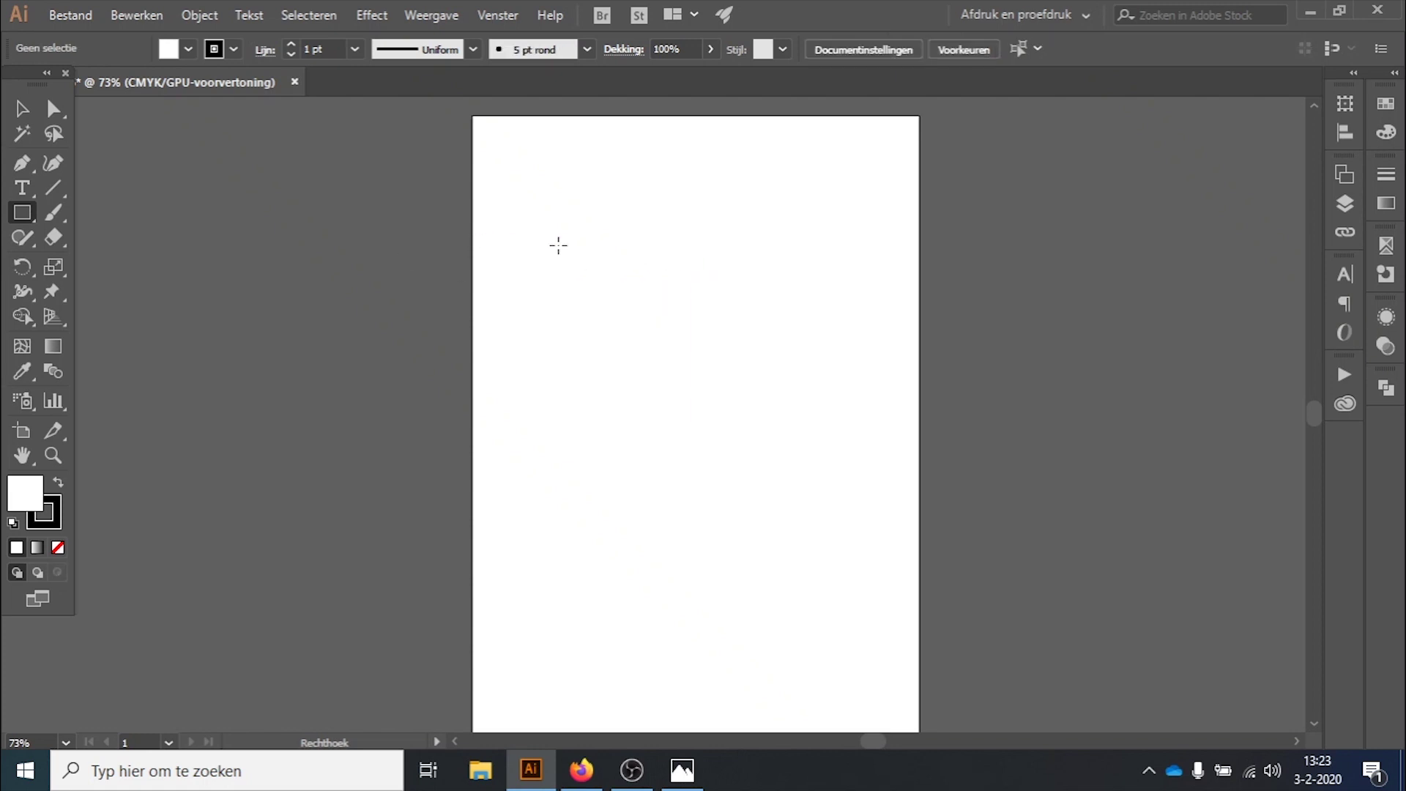
left_click_drag(565, 245, 615, 296)
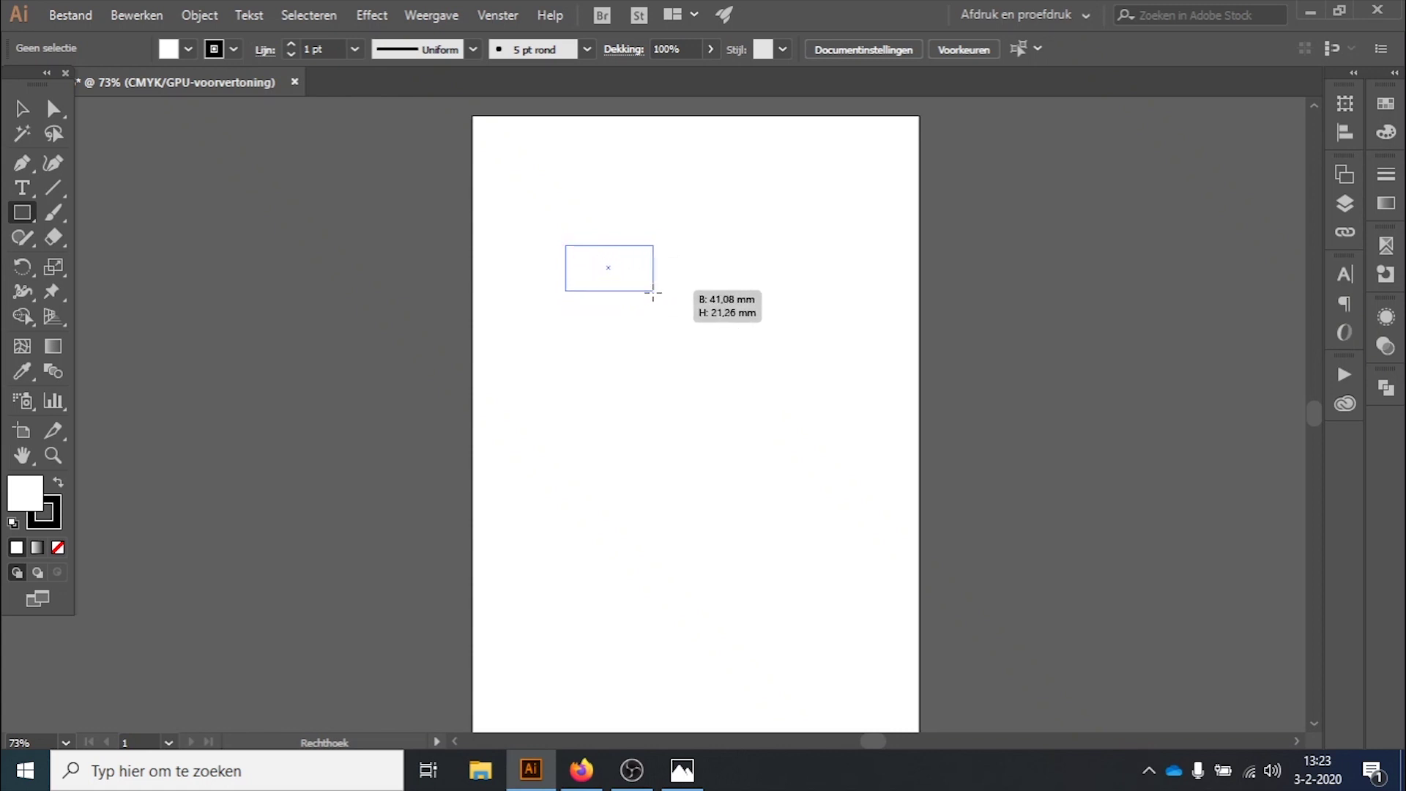
left_click_drag(615, 296, 637, 289)
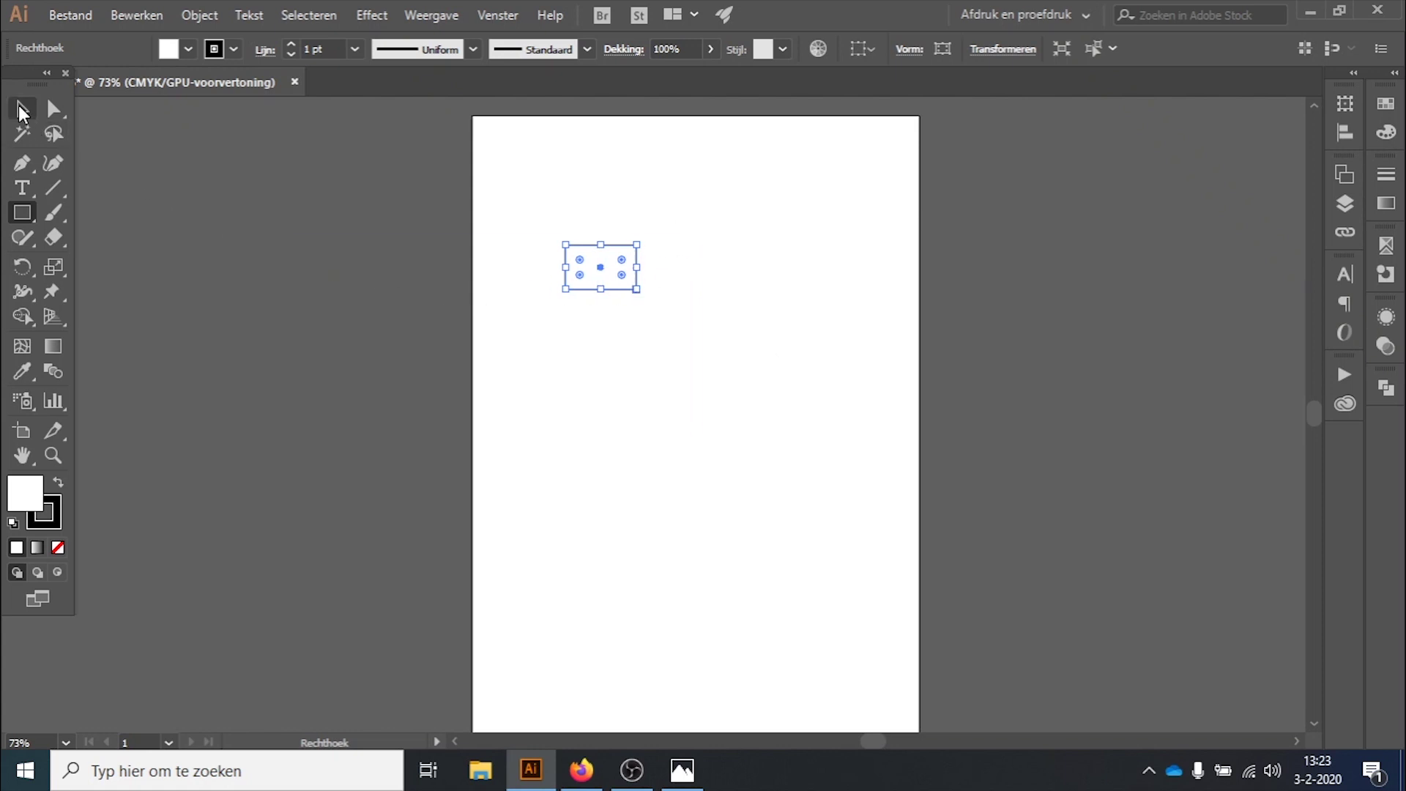
left_click(23, 112)
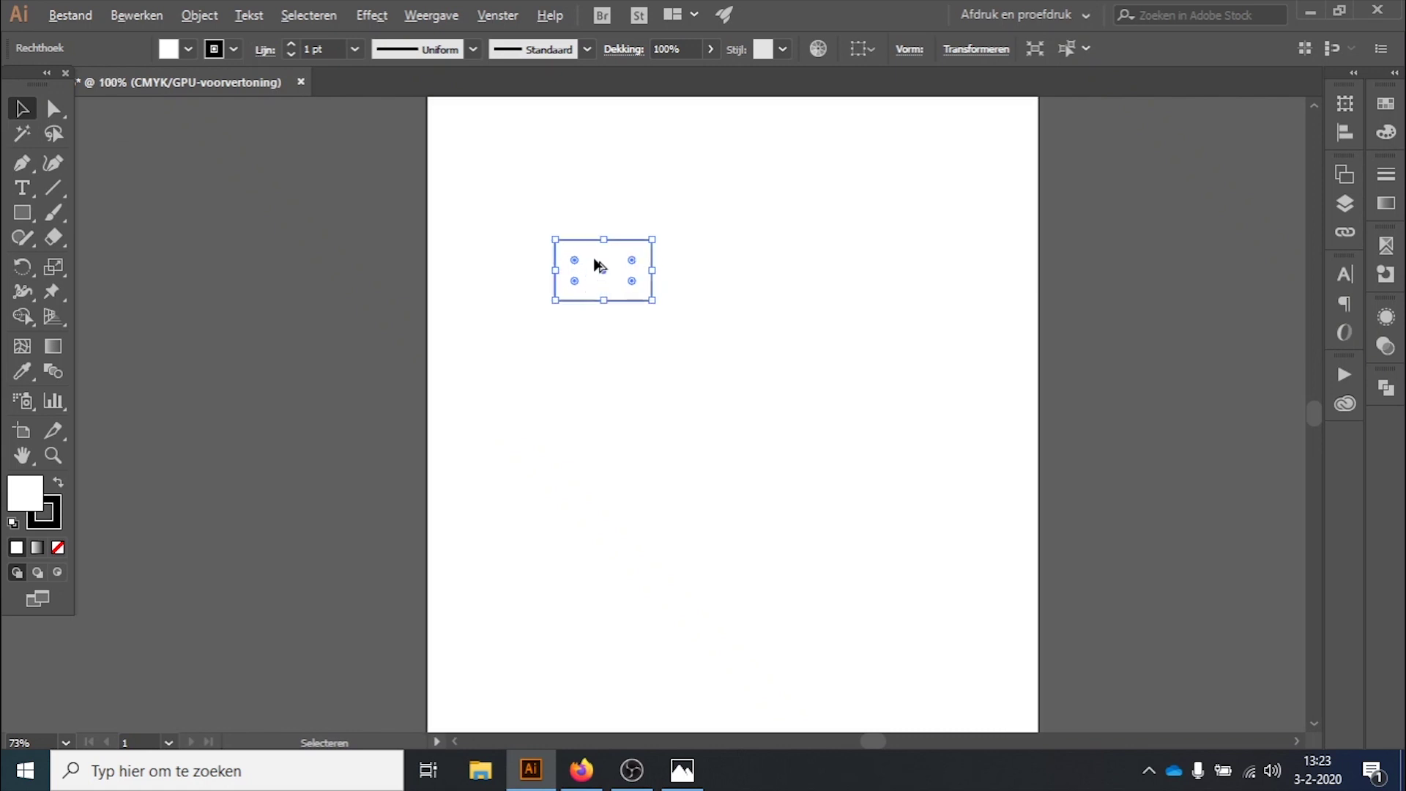
scroll(597, 267, "up", 5)
scroll(615, 274, "down", 2)
scroll(616, 274, "down", 3)
scroll(615, 274, "up", 4)
scroll(618, 275, "down", 1)
scroll(618, 276, "down", 3)
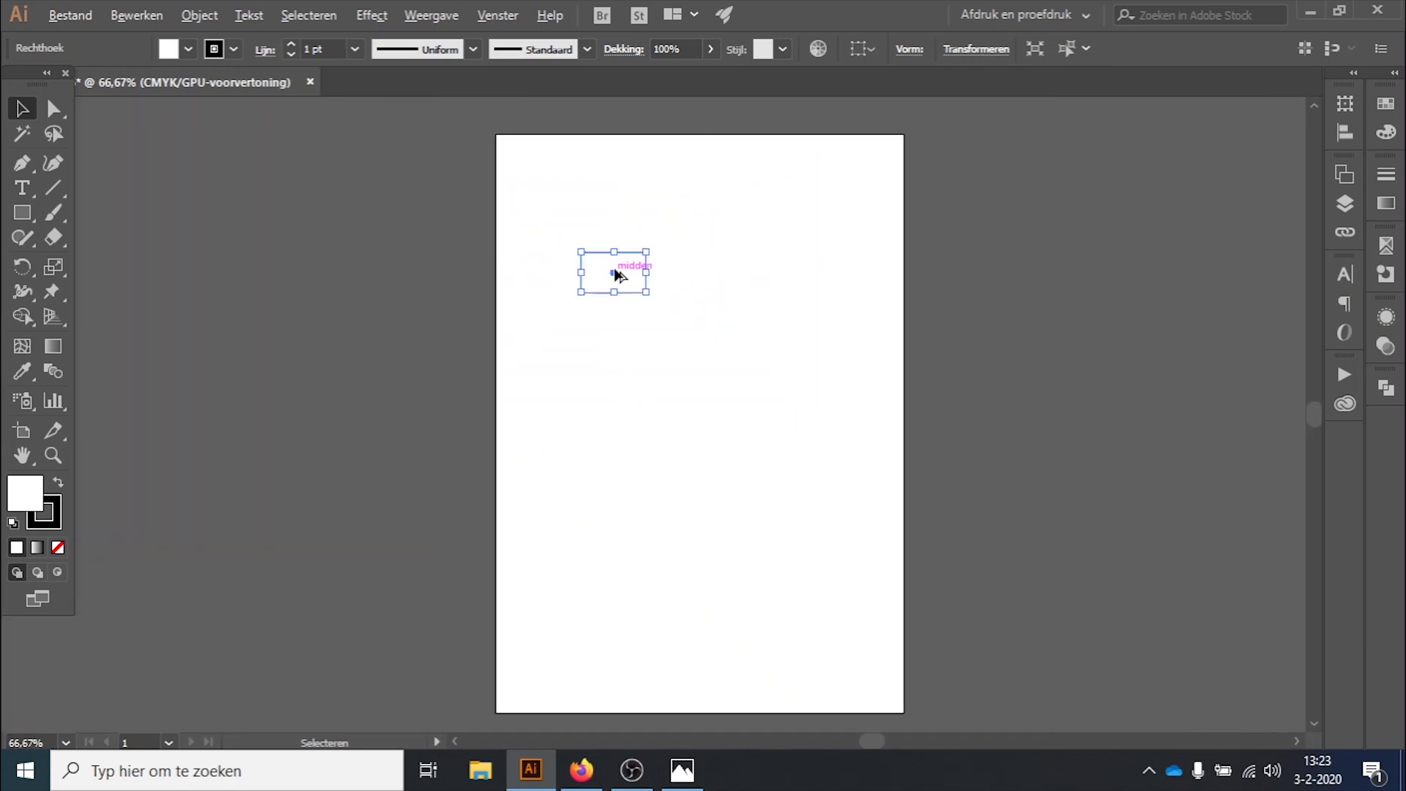
scroll(617, 276, "up", 5)
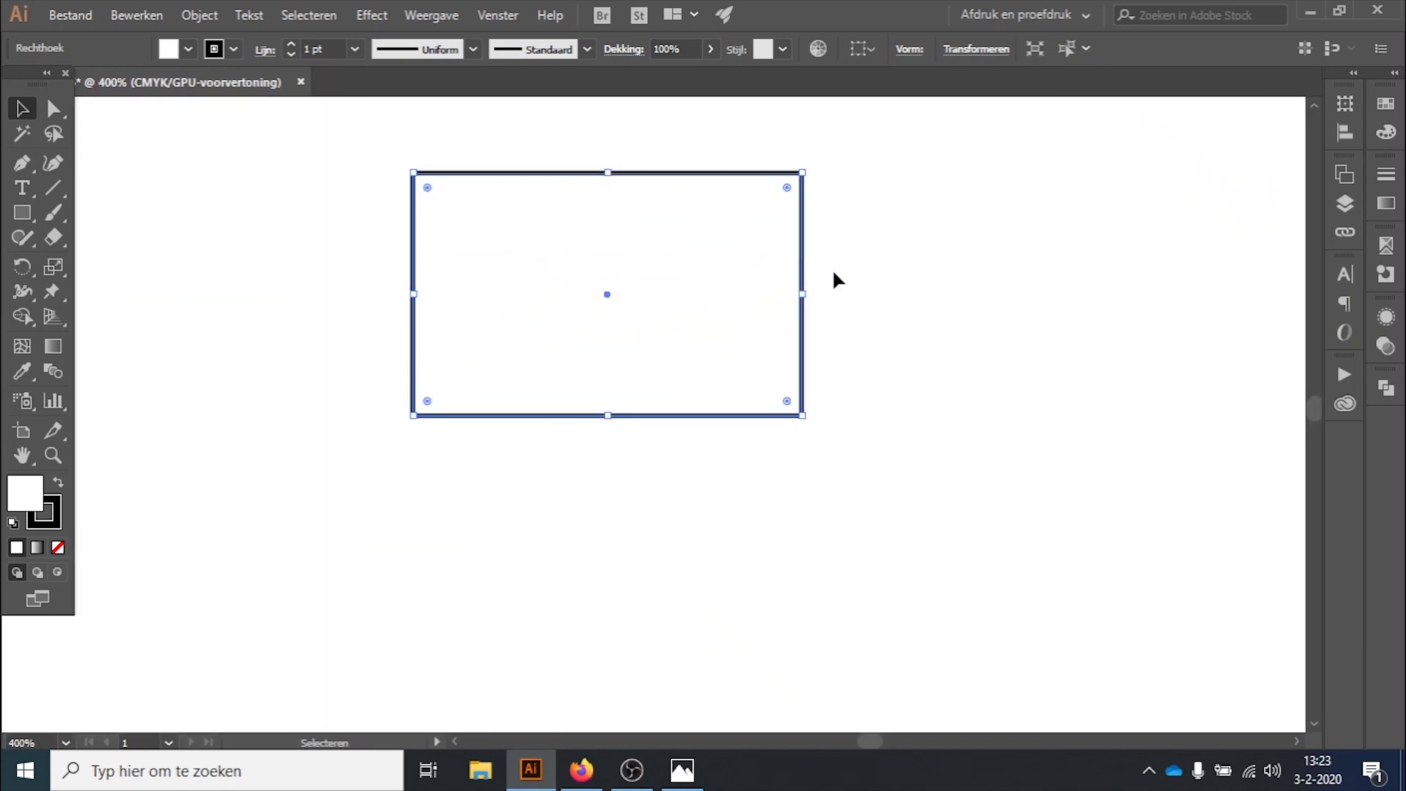
key("space")
key("space")
mouse_move(885, 257)
left_mouse_down()
mouse_move(797, 421)
mouse_move(1146, 327)
left_mouse_up()
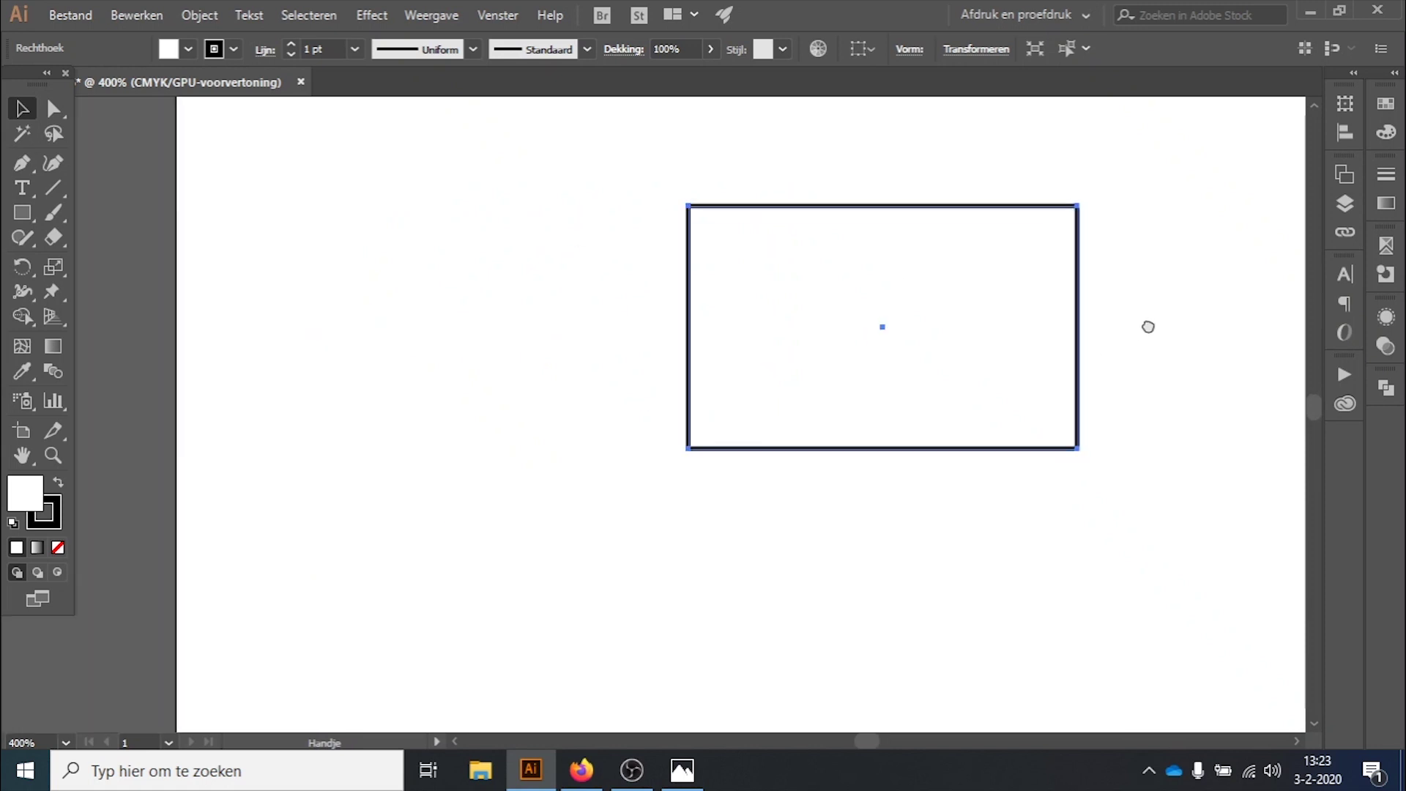
mouse_move(843, 352)
left_mouse_down()
mouse_move(562, 279)
mouse_move(666, 448)
left_mouse_up()
mouse_move(525, 327)
left_mouse_down()
mouse_move(235, 238)
mouse_move(319, 504)
left_mouse_up()
mouse_move(623, 294)
left_mouse_down()
mouse_move(498, 367)
mouse_move(1036, 198)
mouse_move(696, 618)
mouse_move(923, 113)
mouse_move(835, 506)
mouse_move(838, 454)
left_mouse_up()
left_click(886, 372)
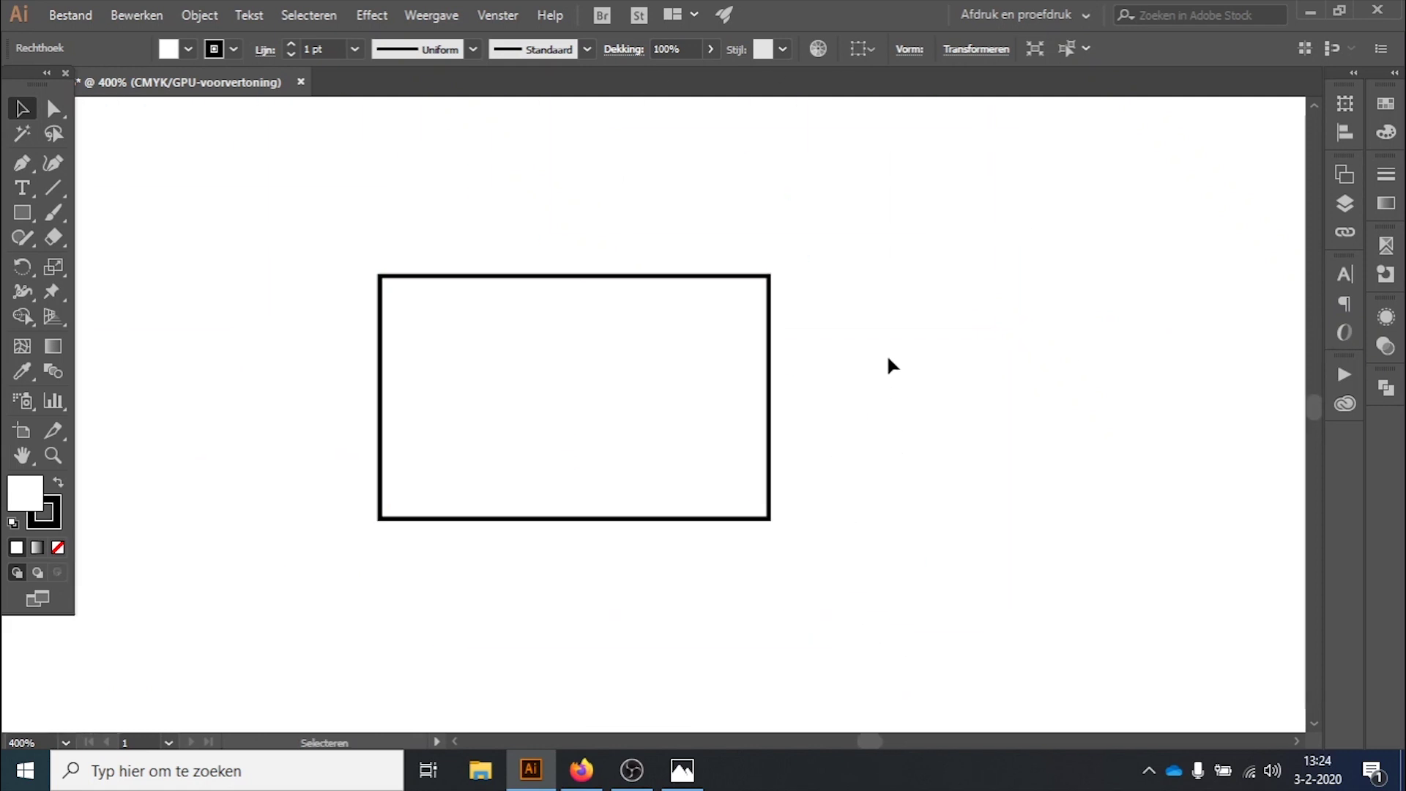
left_click(768, 377)
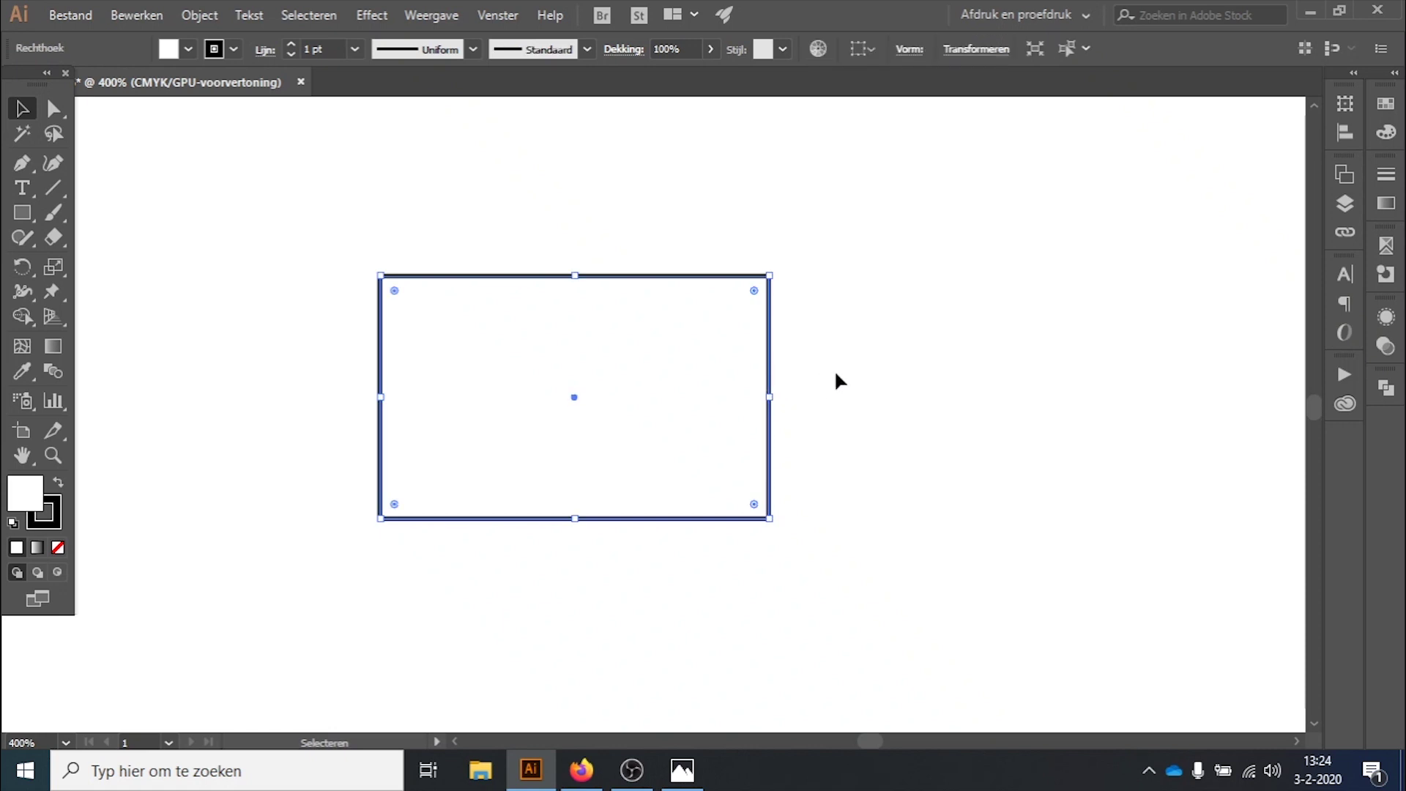
key("Delete")
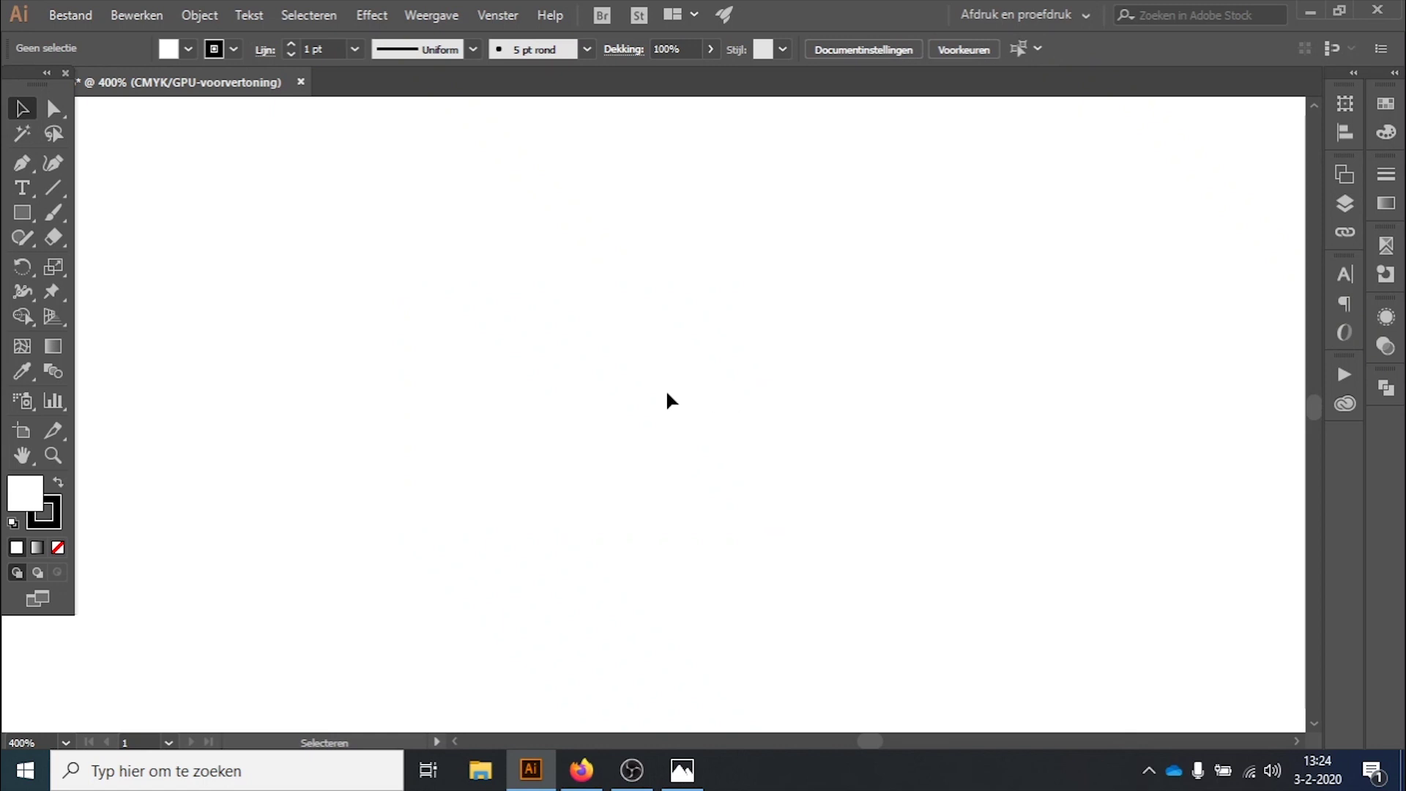
left_click(27, 215)
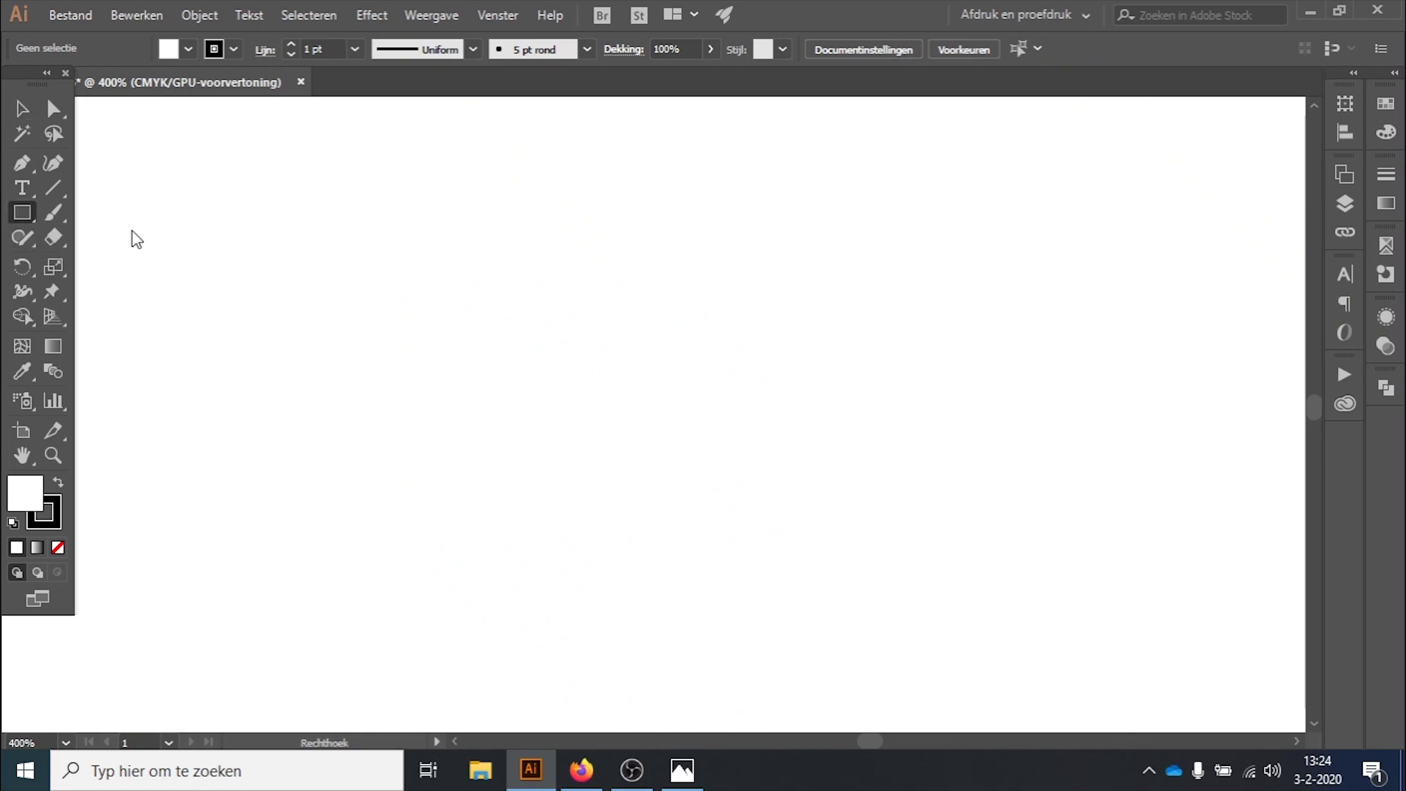
- Draw a rectangle and size it to 50 mm wide by 30 mm high in Transformeren
left_click_drag(369, 182, 854, 602)
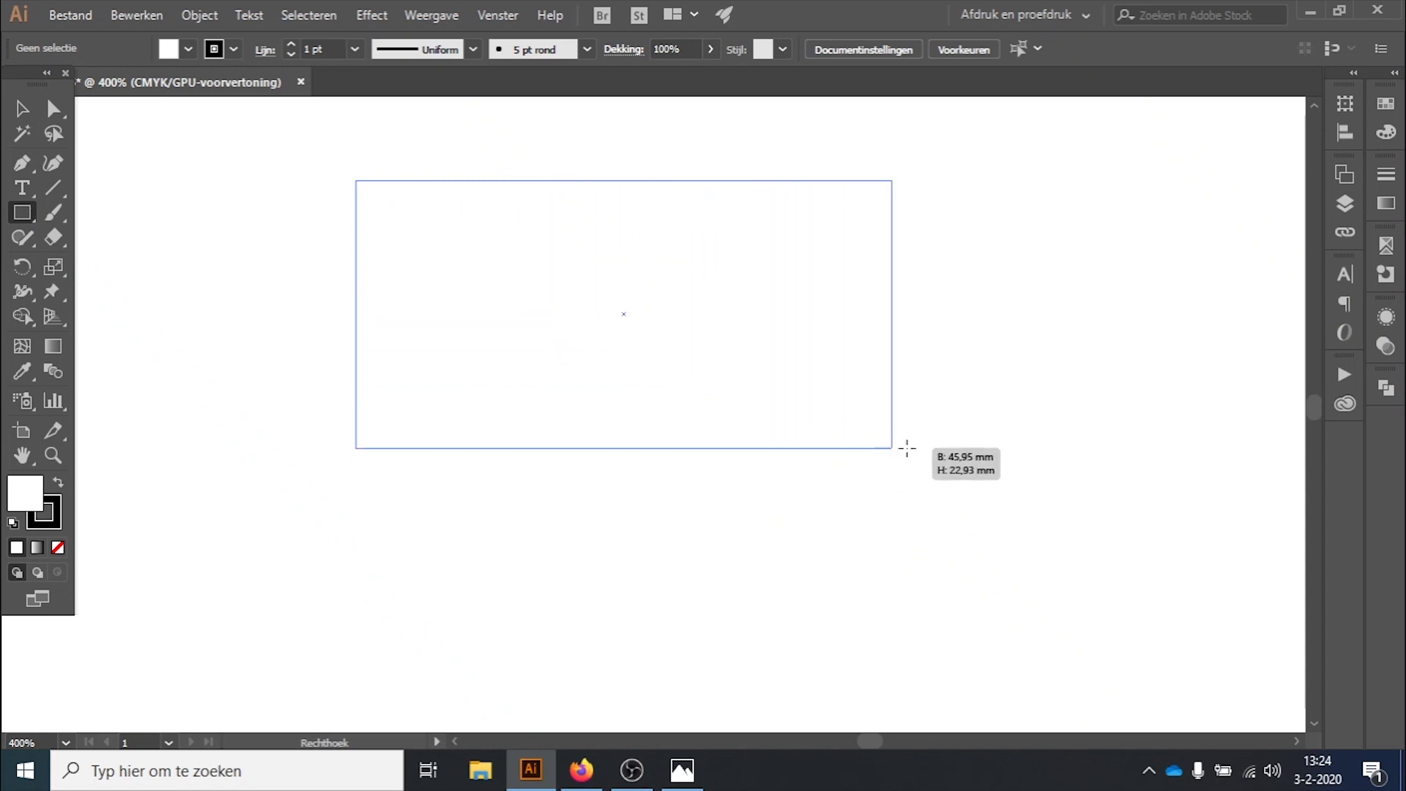
left_click_drag(854, 602, 980, 545)
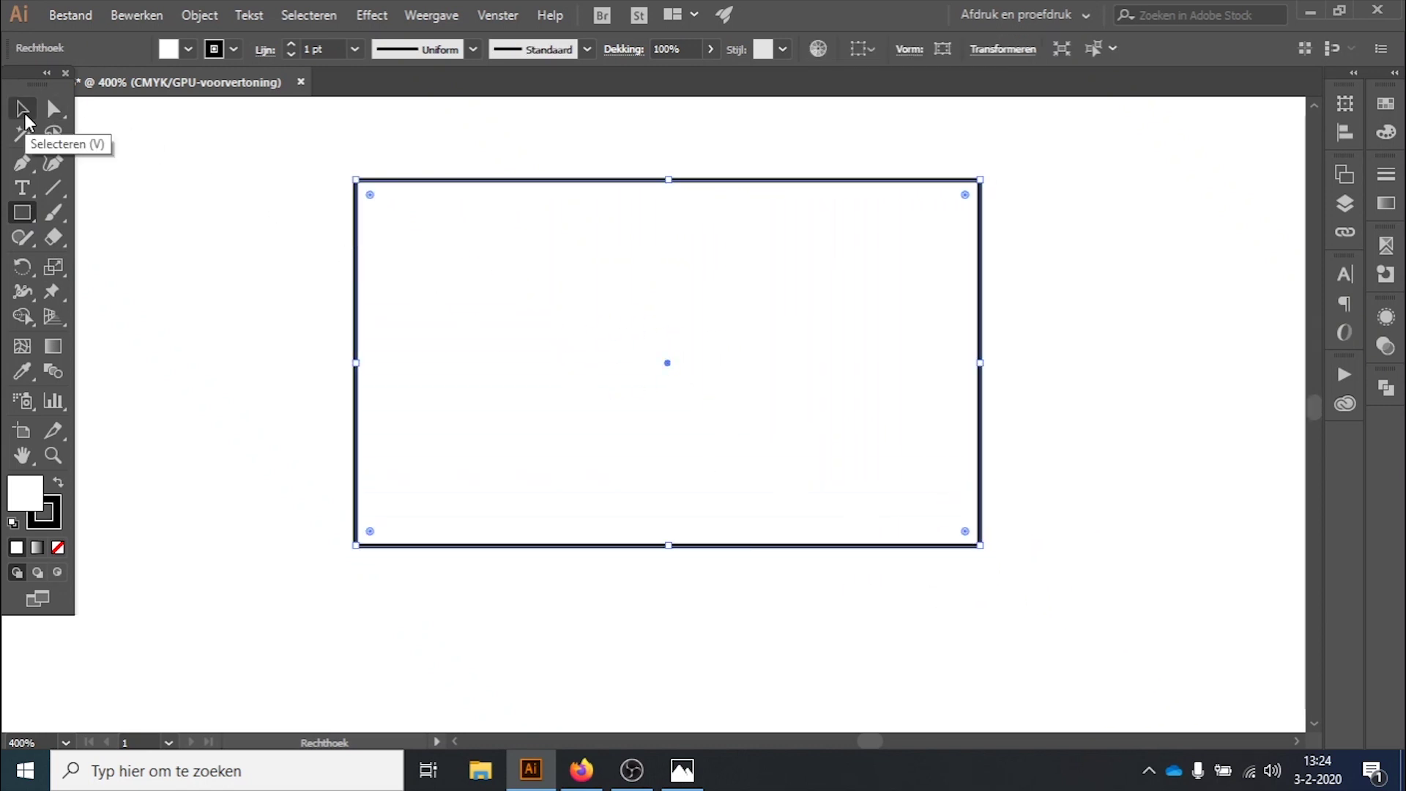
left_click(25, 115)
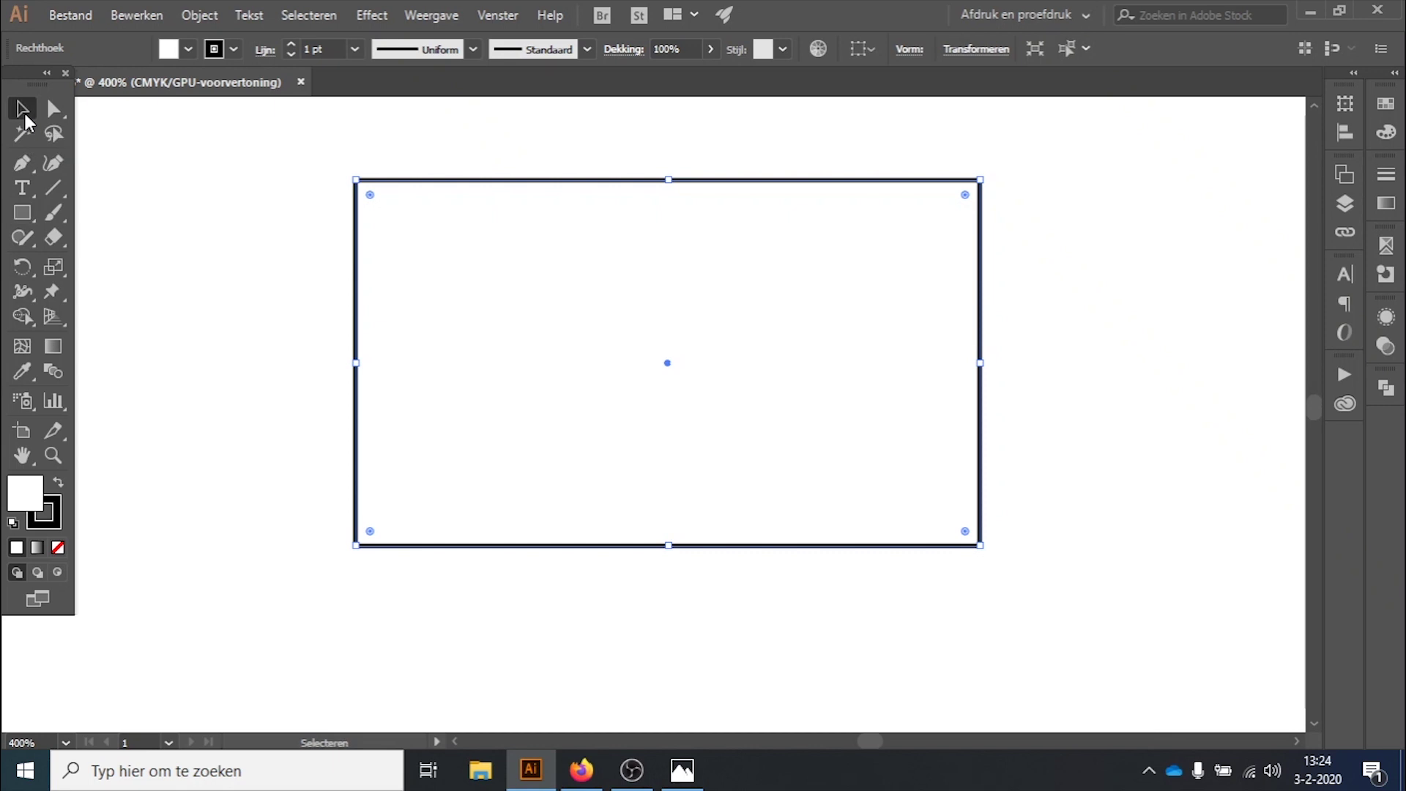
left_click(988, 49)
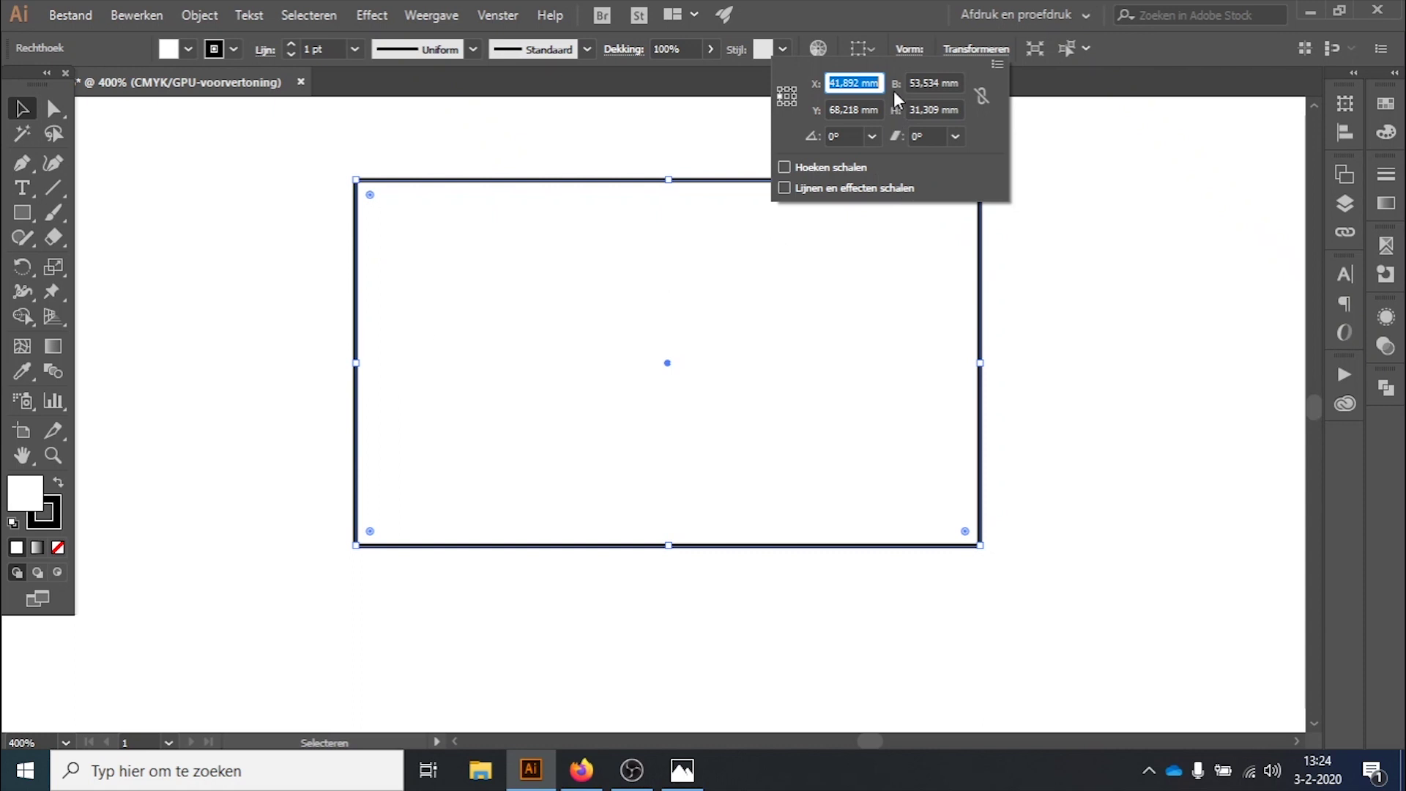
double_click(917, 85)
type("5")
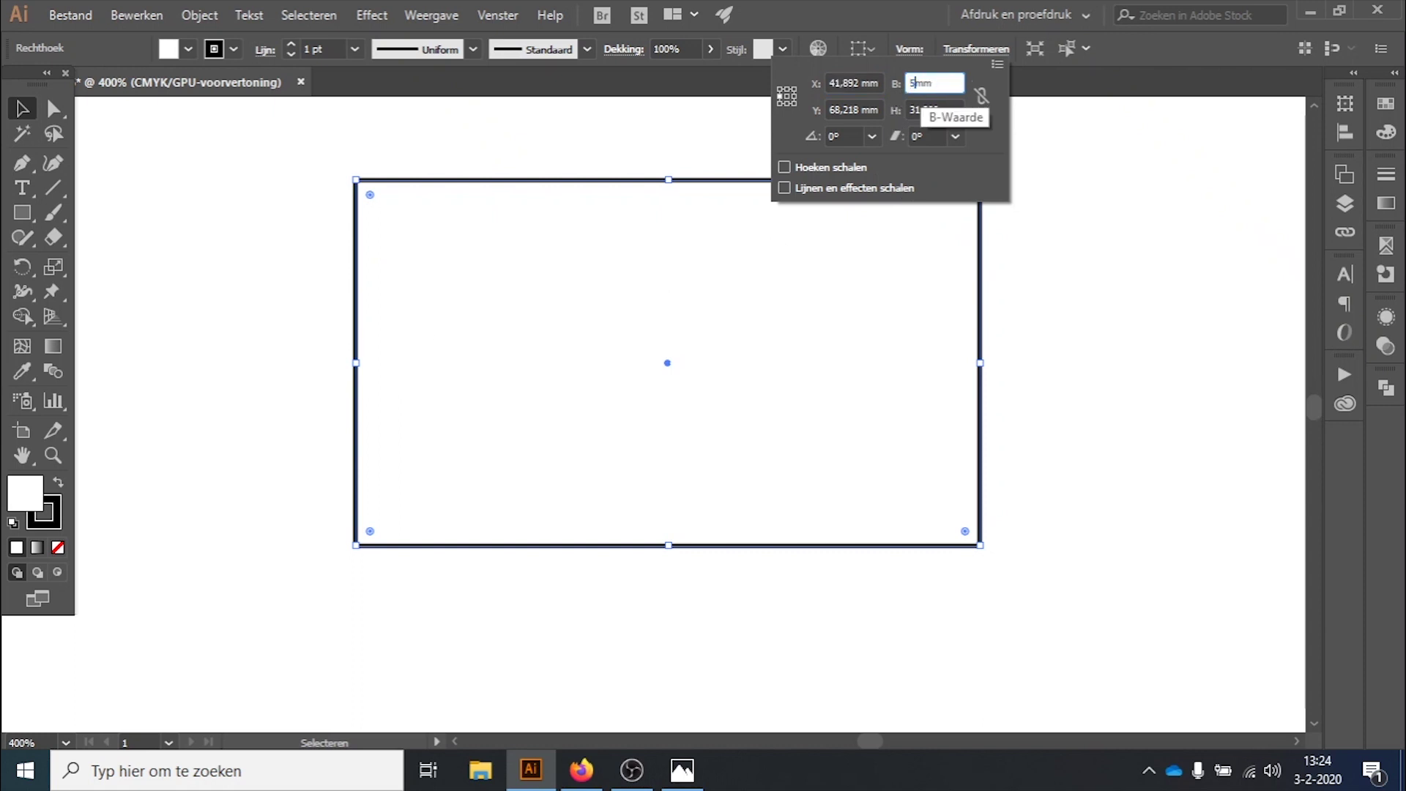
type("0")
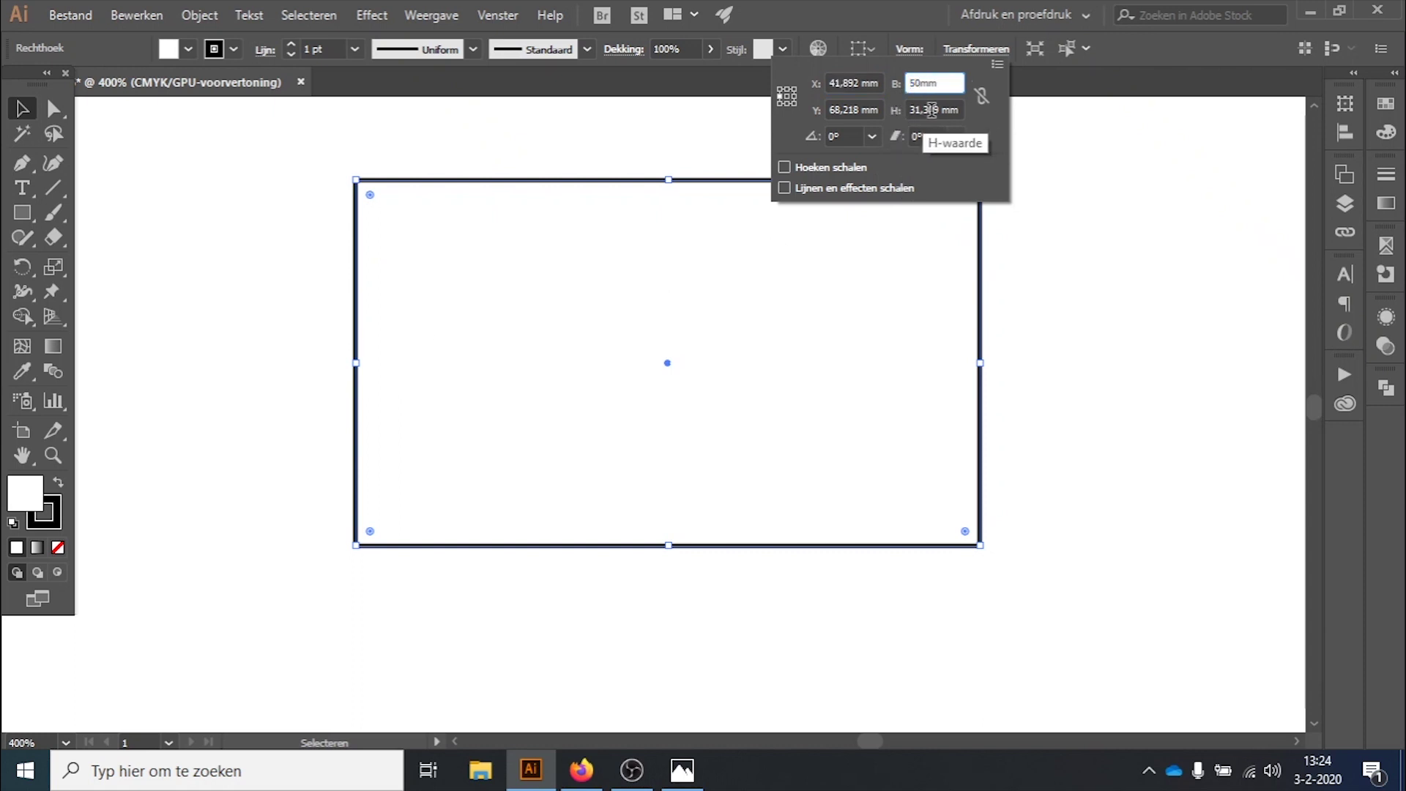
double_click(932, 110)
type("30mm")
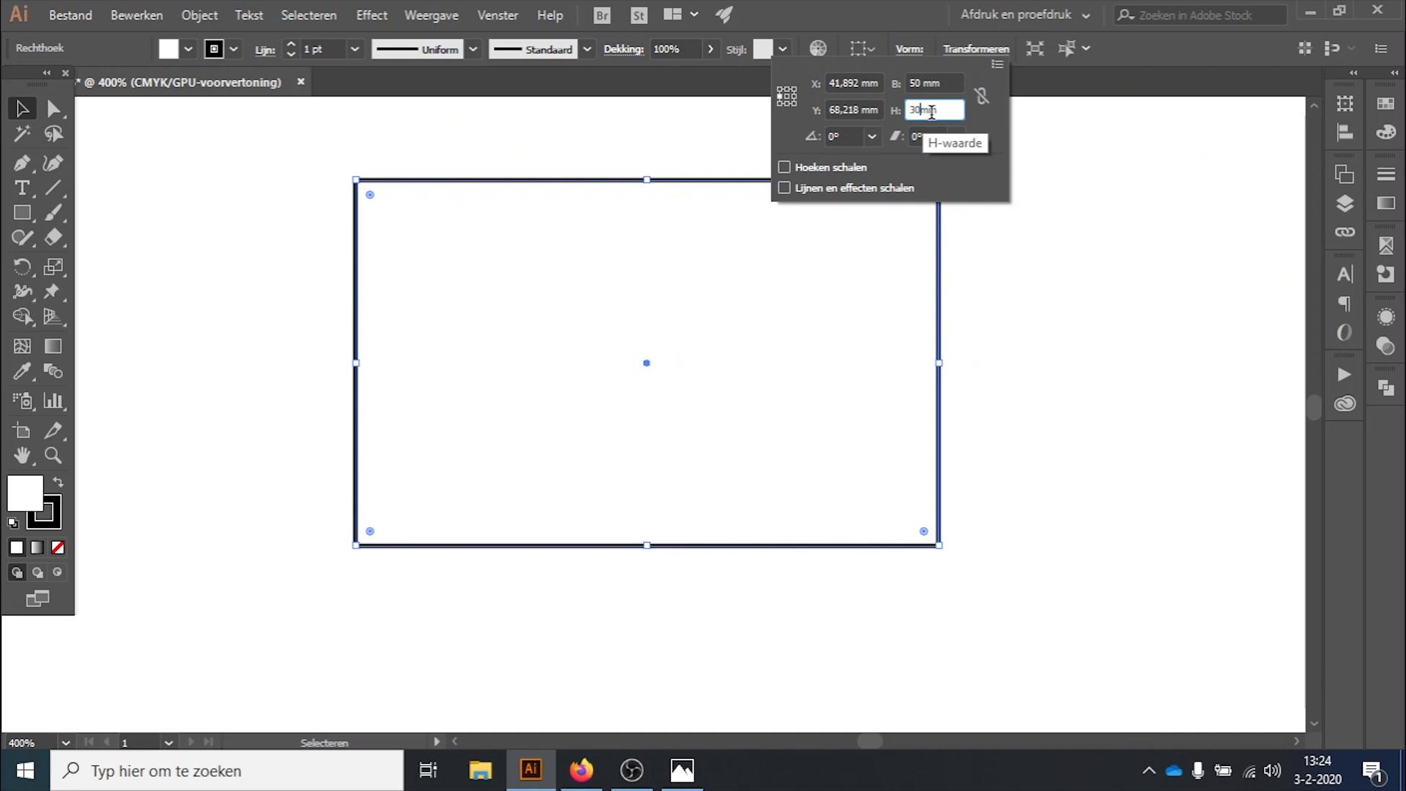
key("Return")
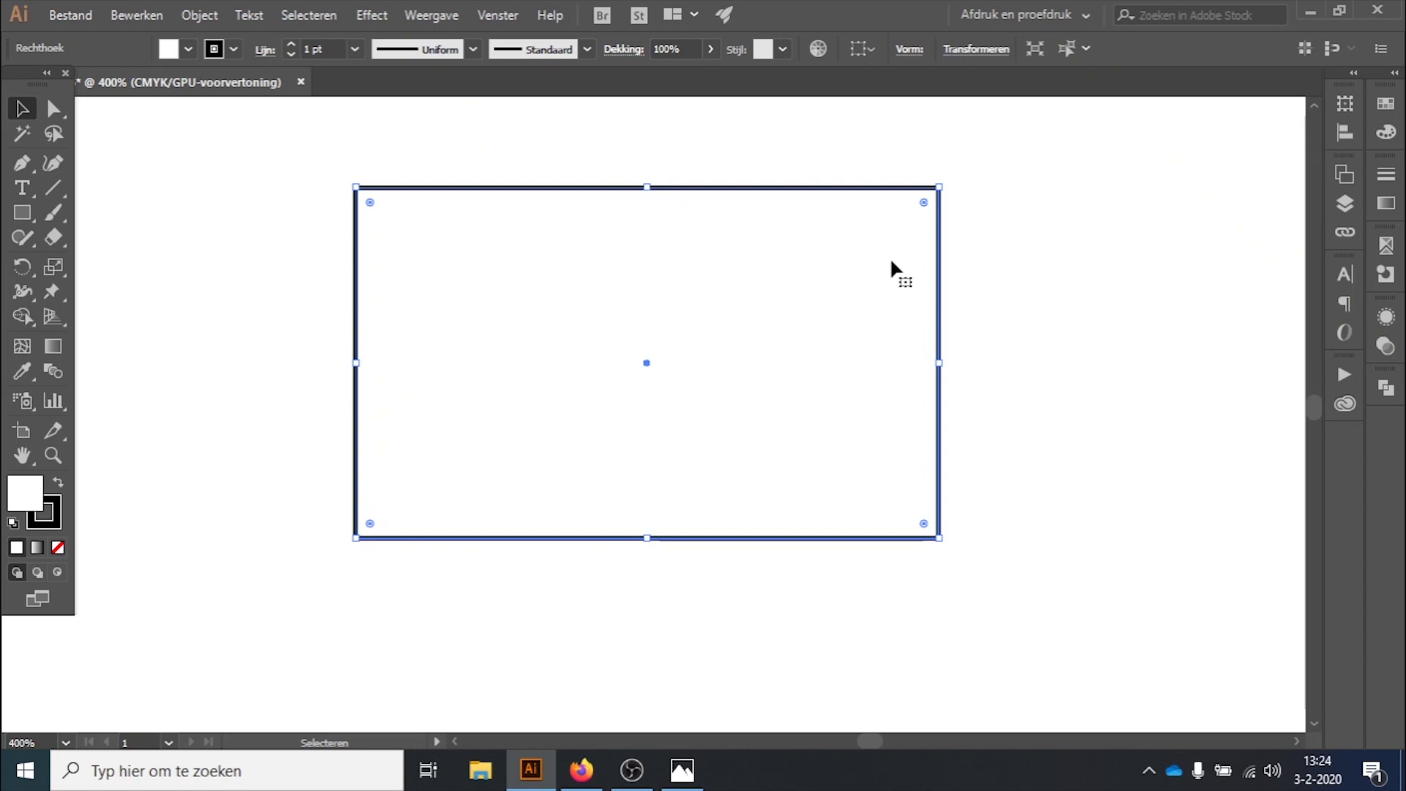
left_click(944, 266)
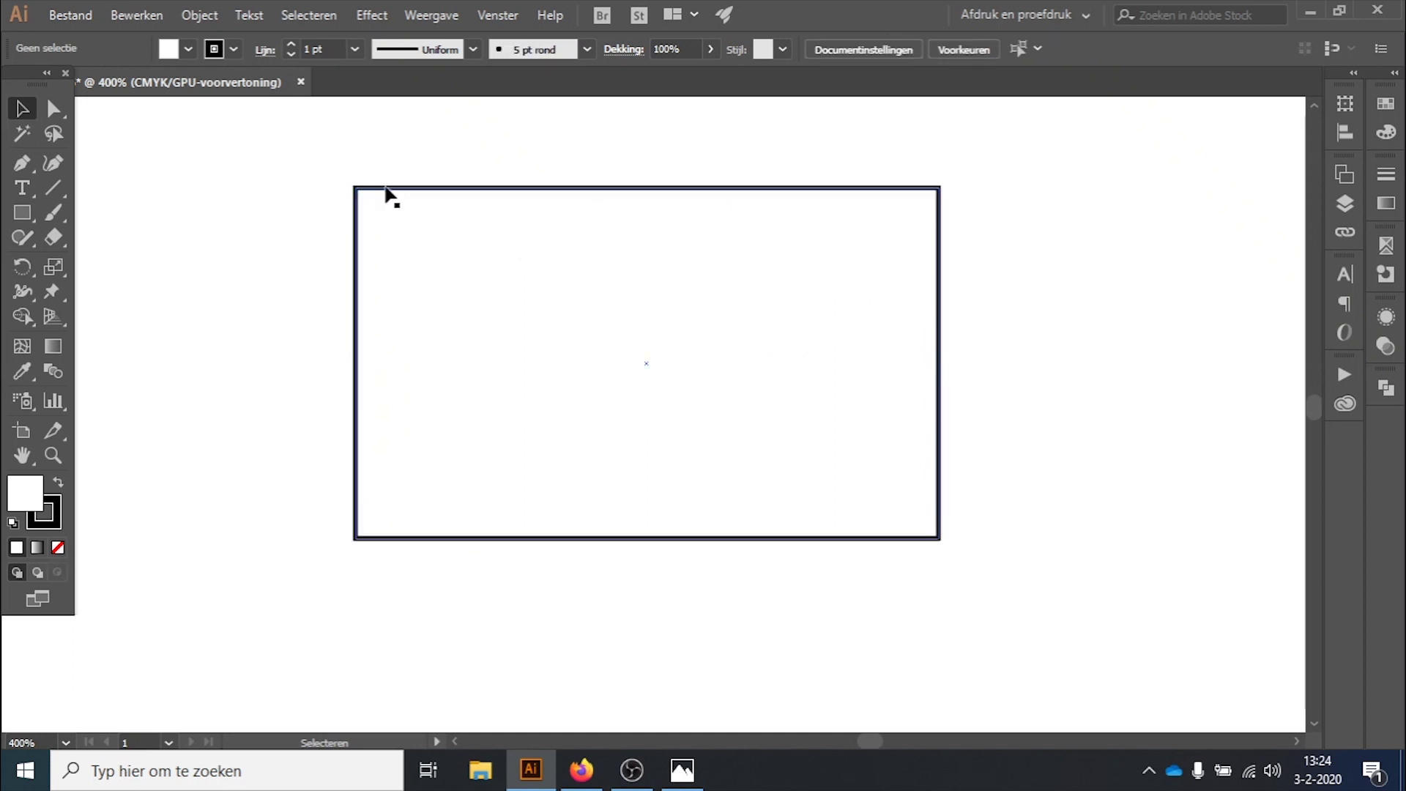
- Round all four corners of the rectangle into a pill-shaped tag
left_click(464, 189)
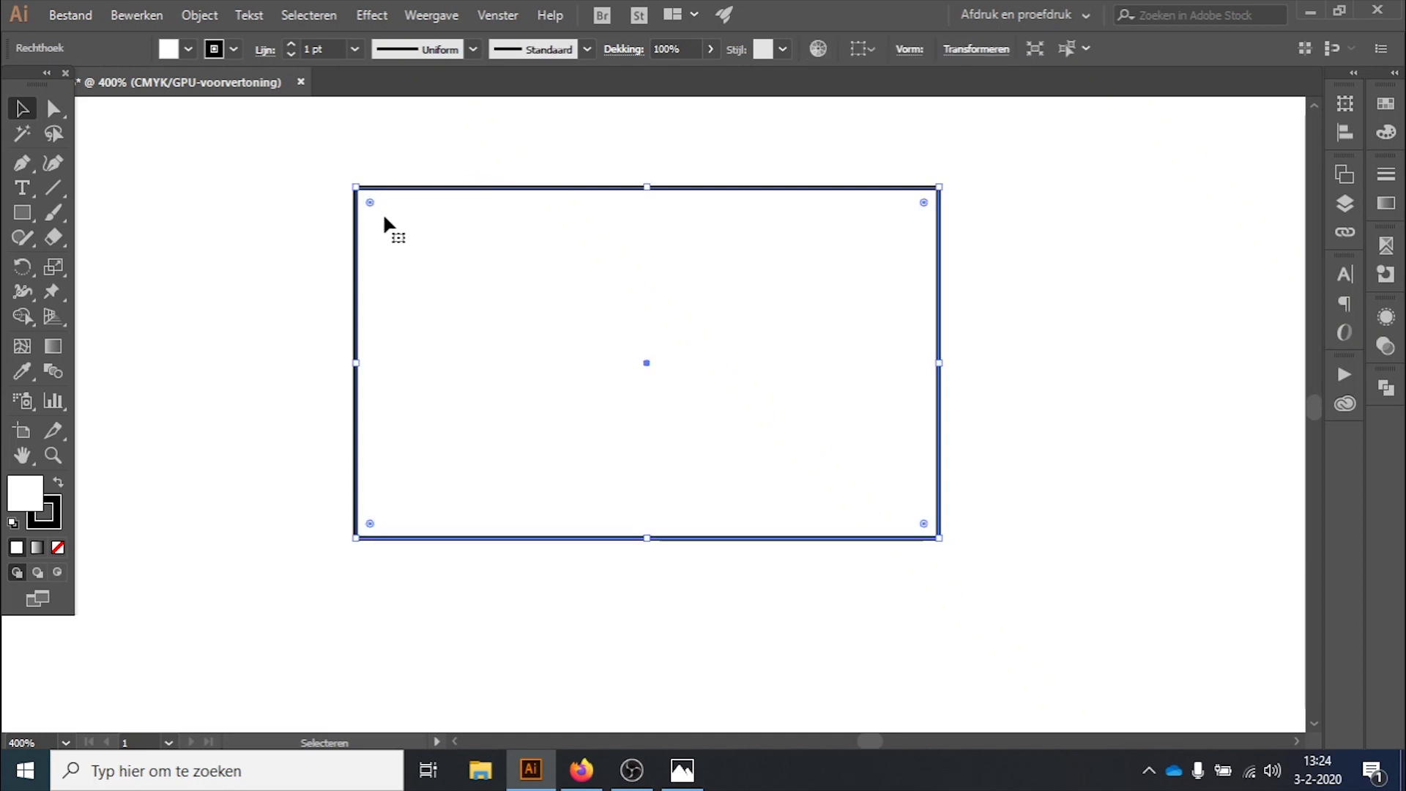
mouse_move(370, 202)
left_mouse_down()
mouse_move(500, 336)
mouse_move(472, 323)
mouse_move(417, 272)
mouse_move(568, 371)
mouse_move(549, 377)
mouse_move(463, 319)
mouse_move(669, 454)
mouse_move(864, 470)
mouse_move(837, 510)
mouse_move(826, 480)
left_mouse_up()
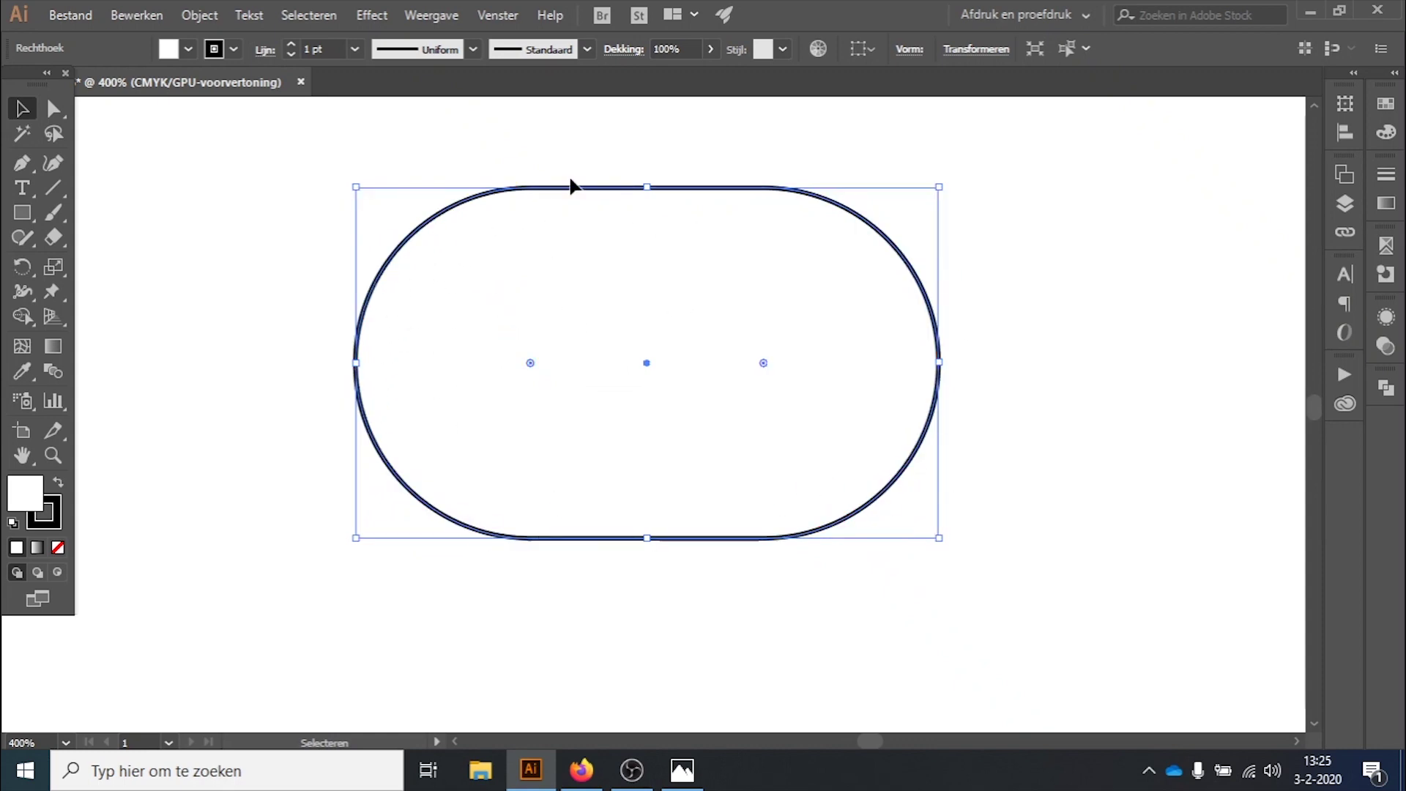
left_click(923, 263)
- Move the rounded tag shape right and slightly up on the artboard
left_click_drag(908, 260, 981, 236)
mouse_move(766, 177)
left_mouse_down()
mouse_move(795, 192)
mouse_move(807, 241)
mouse_move(788, 232)
mouse_move(851, 214)
left_mouse_up()
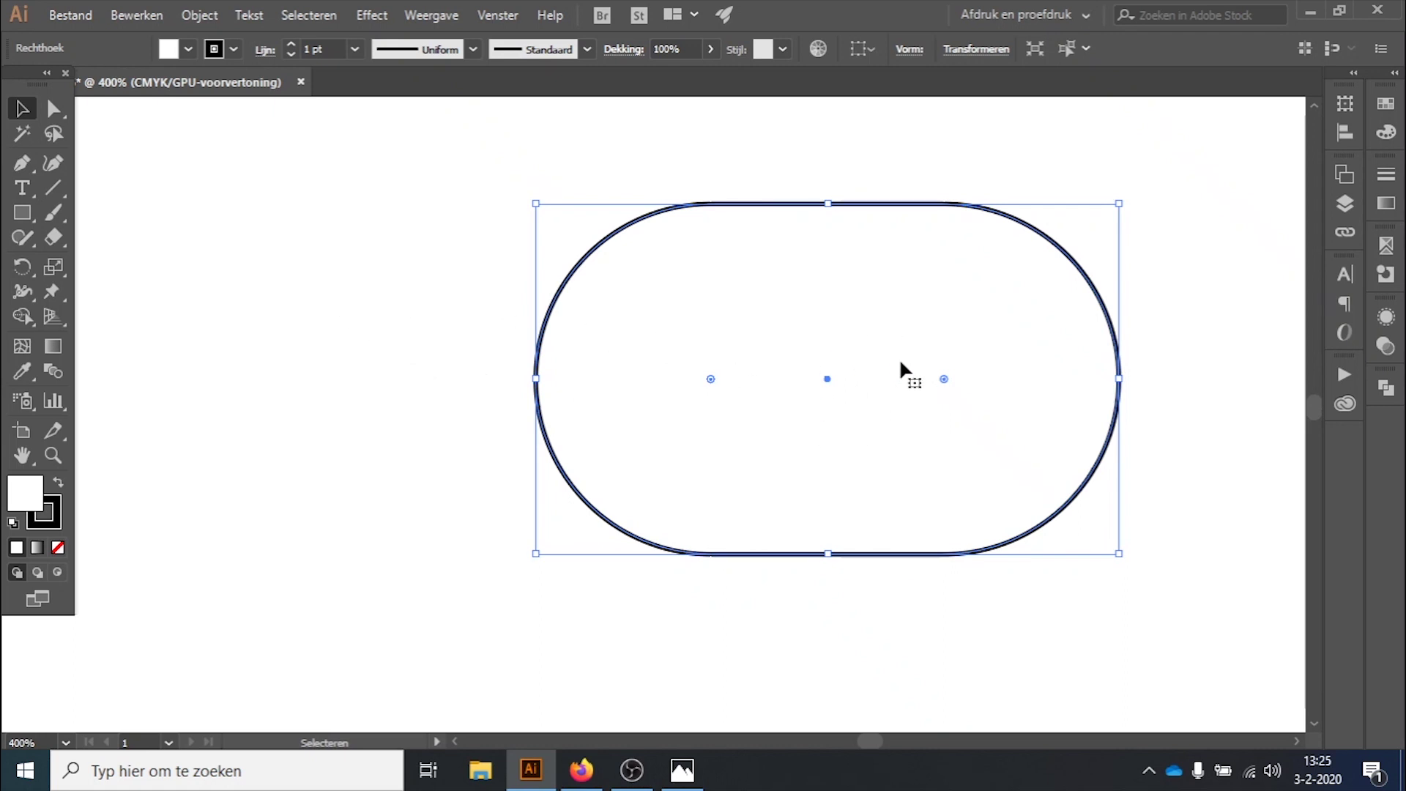
left_click(25, 212)
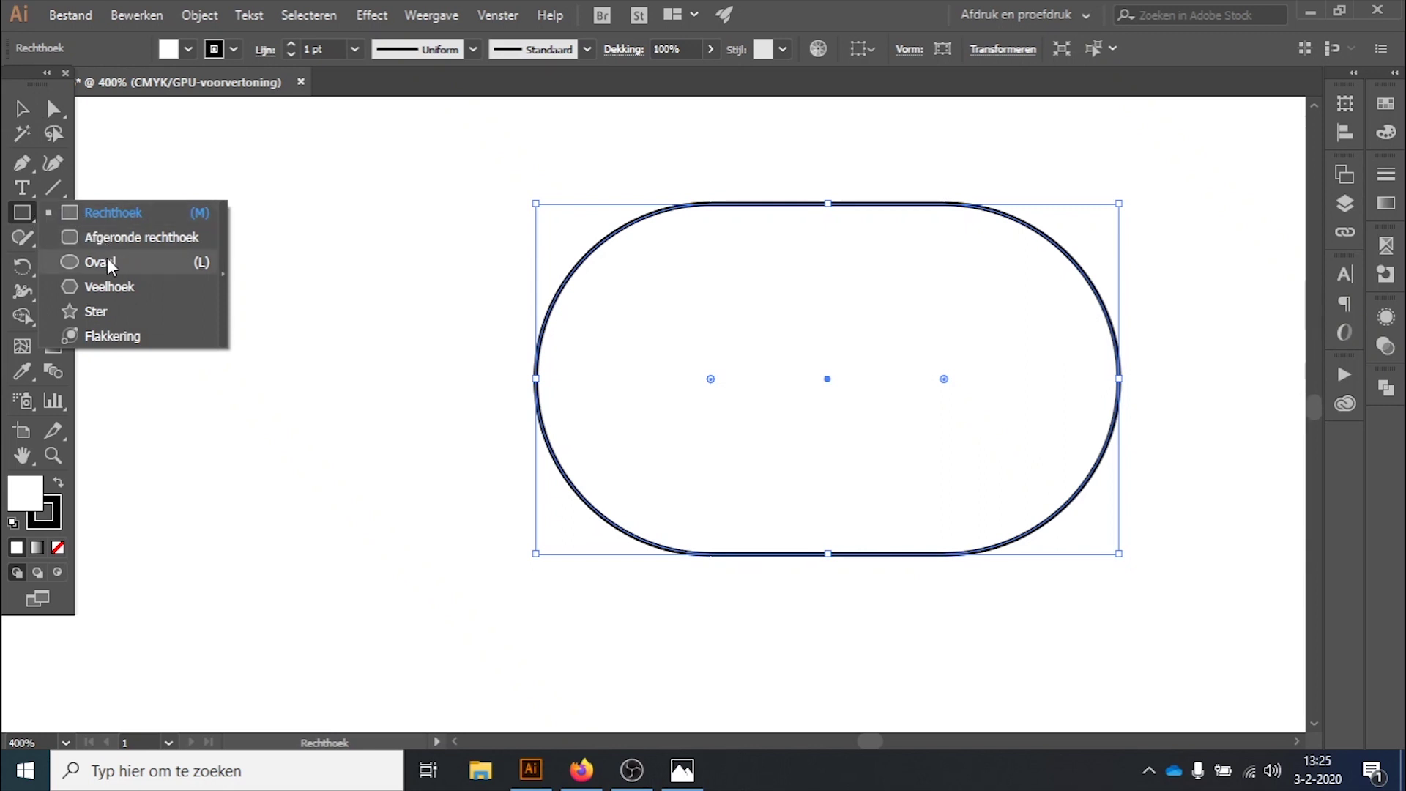
- Draw a small ellipse to the left of the tag shape
left_click(107, 264)
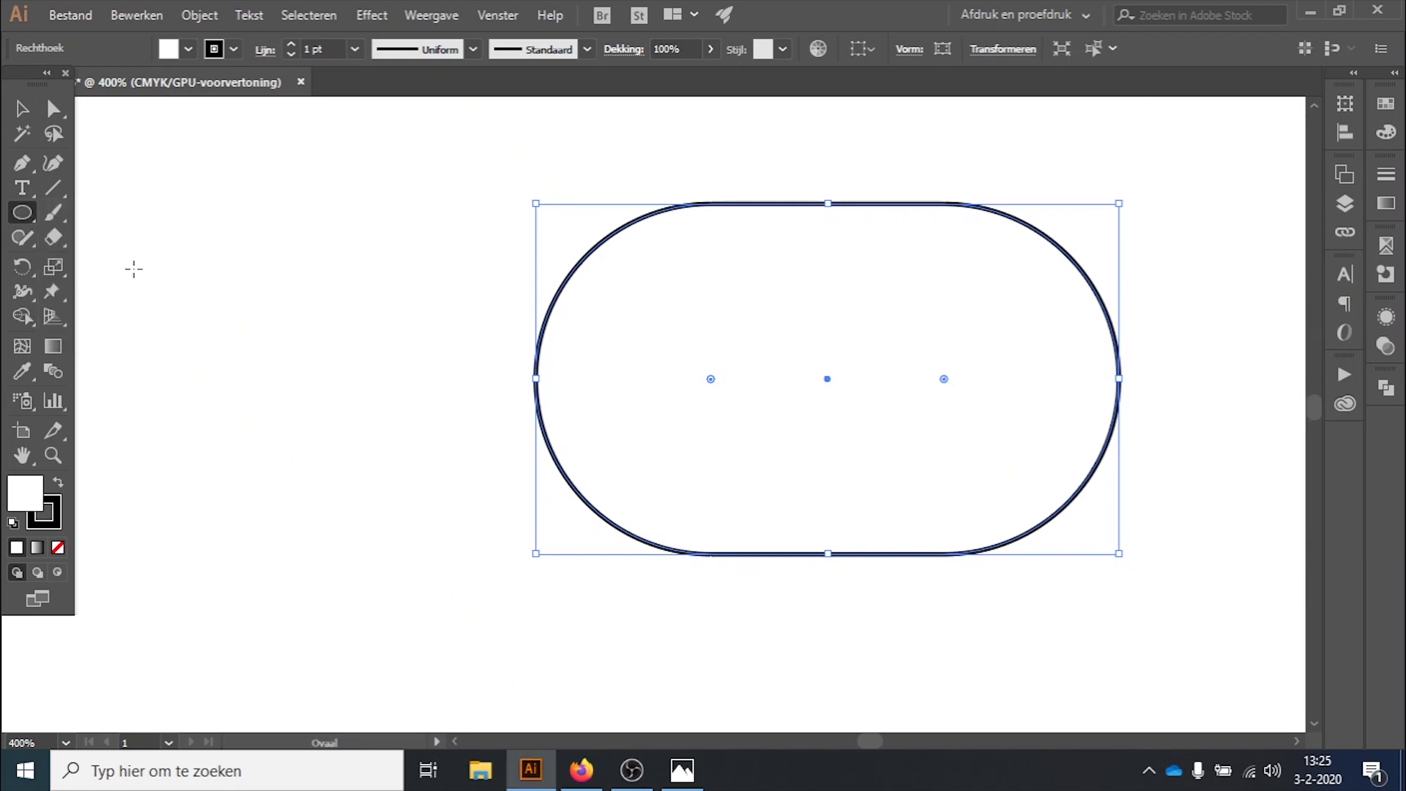
left_click_drag(292, 321, 393, 382)
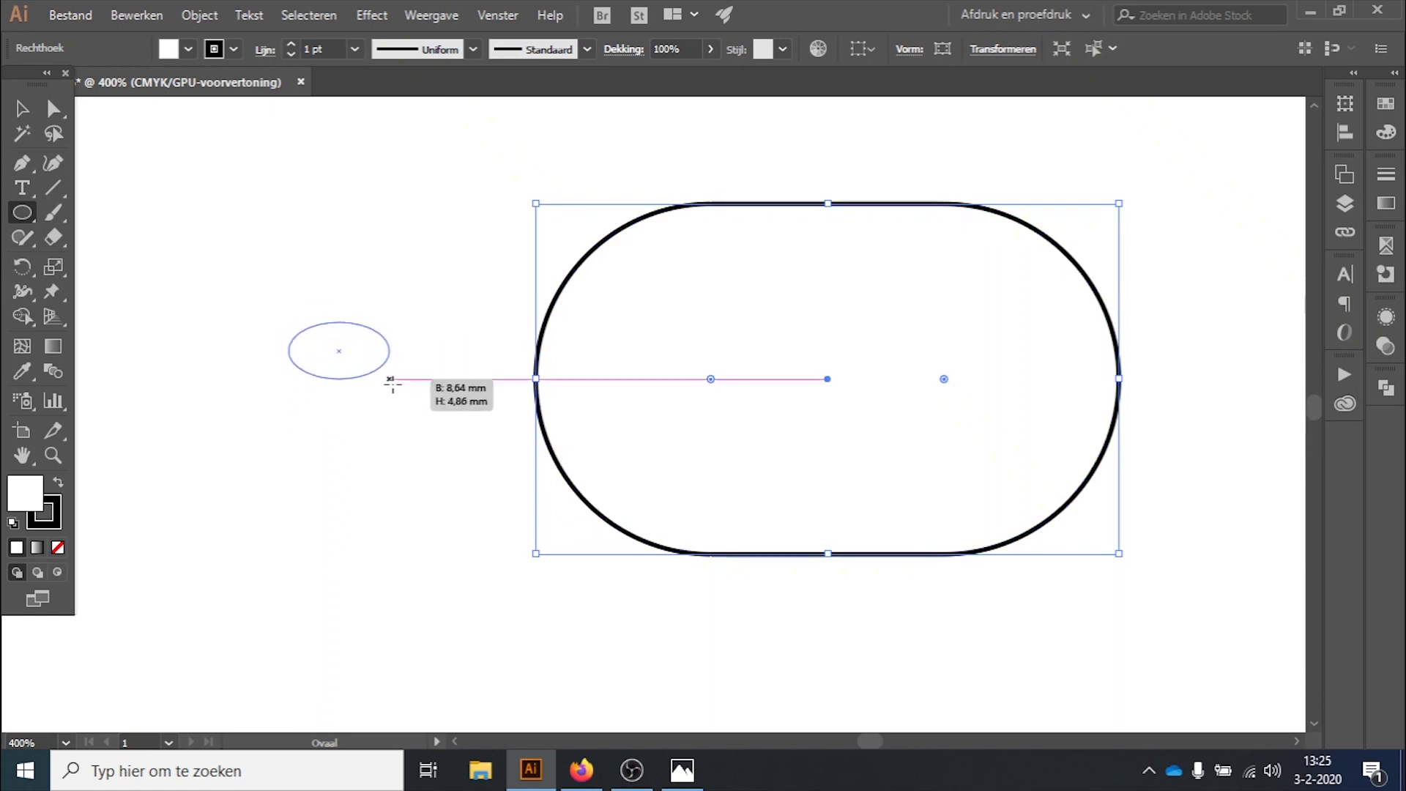
mouse_move(392, 382)
left_mouse_down()
mouse_move(307, 415)
mouse_move(423, 376)
mouse_move(398, 378)
left_mouse_up()
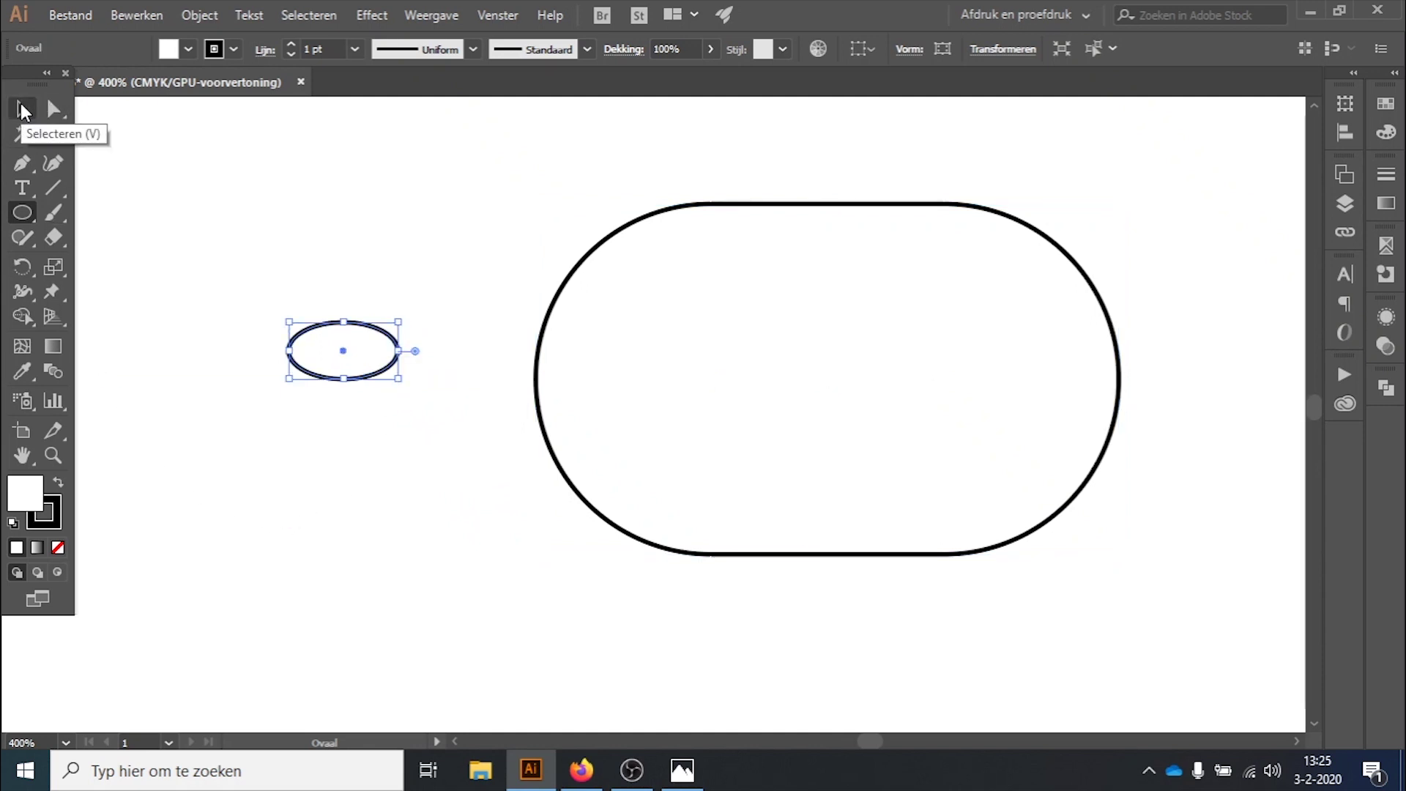
left_click(24, 110)
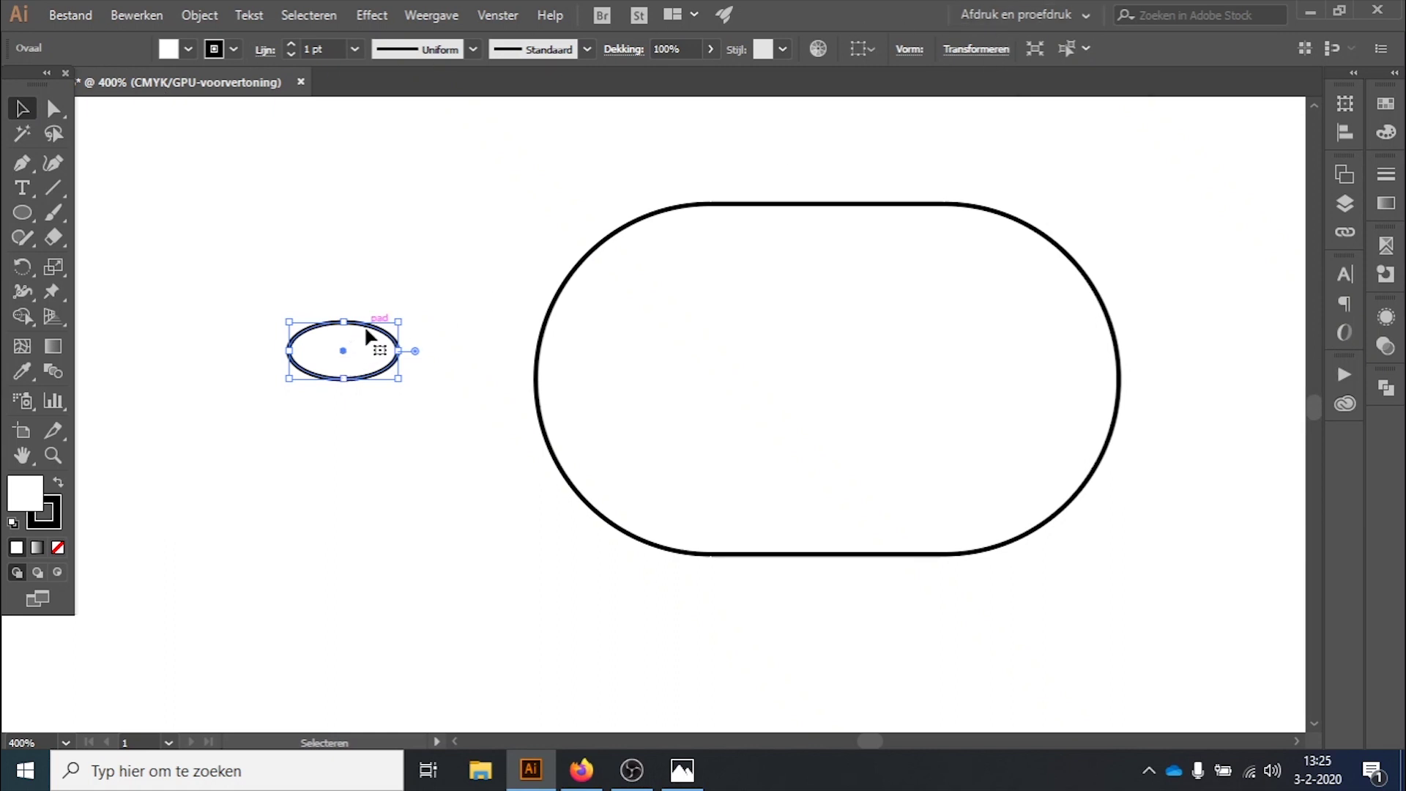
- Make the ellipse a 4 × 4 mm circle and move it toward the tag
left_click(983, 51)
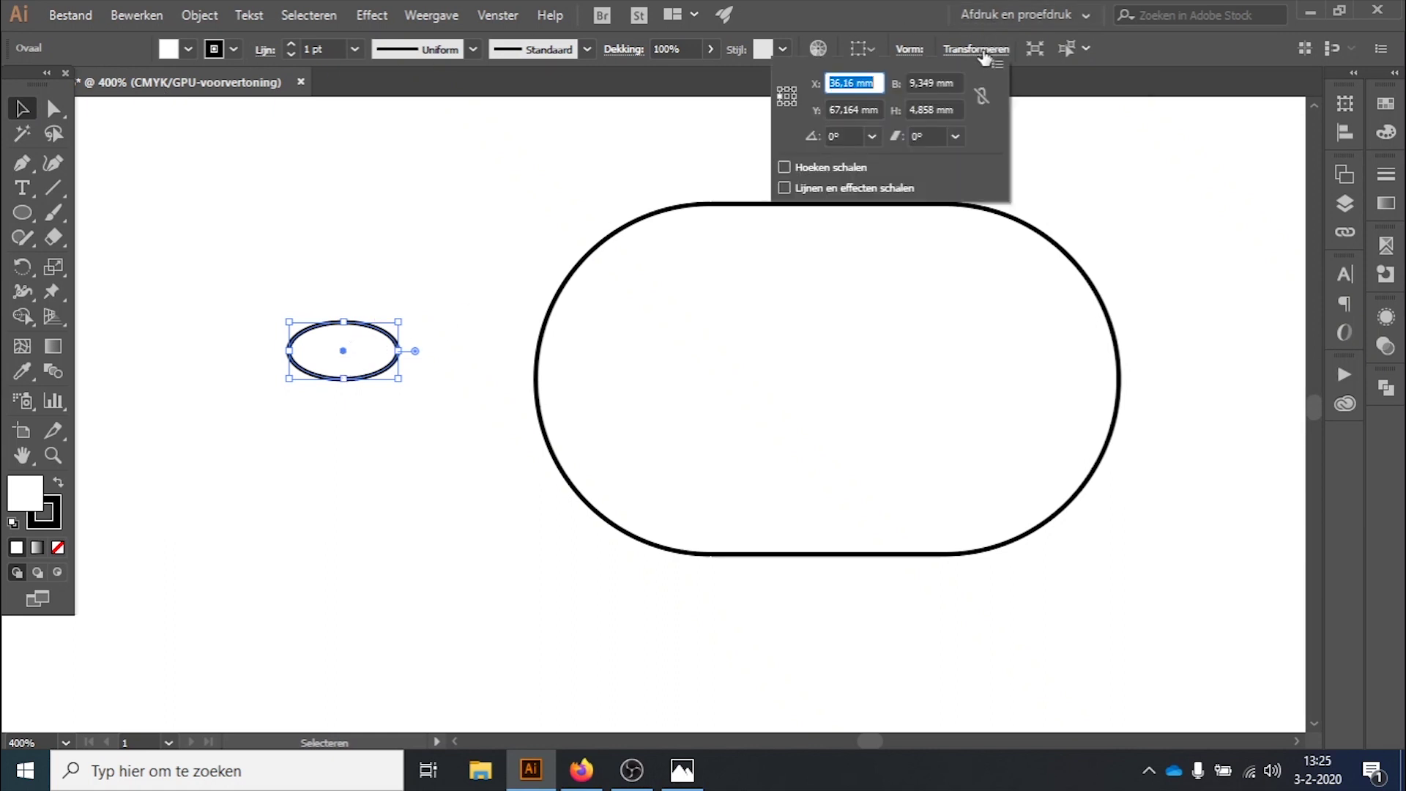
left_click(928, 83)
type("4")
key("Return")
left_click(952, 110)
type("4")
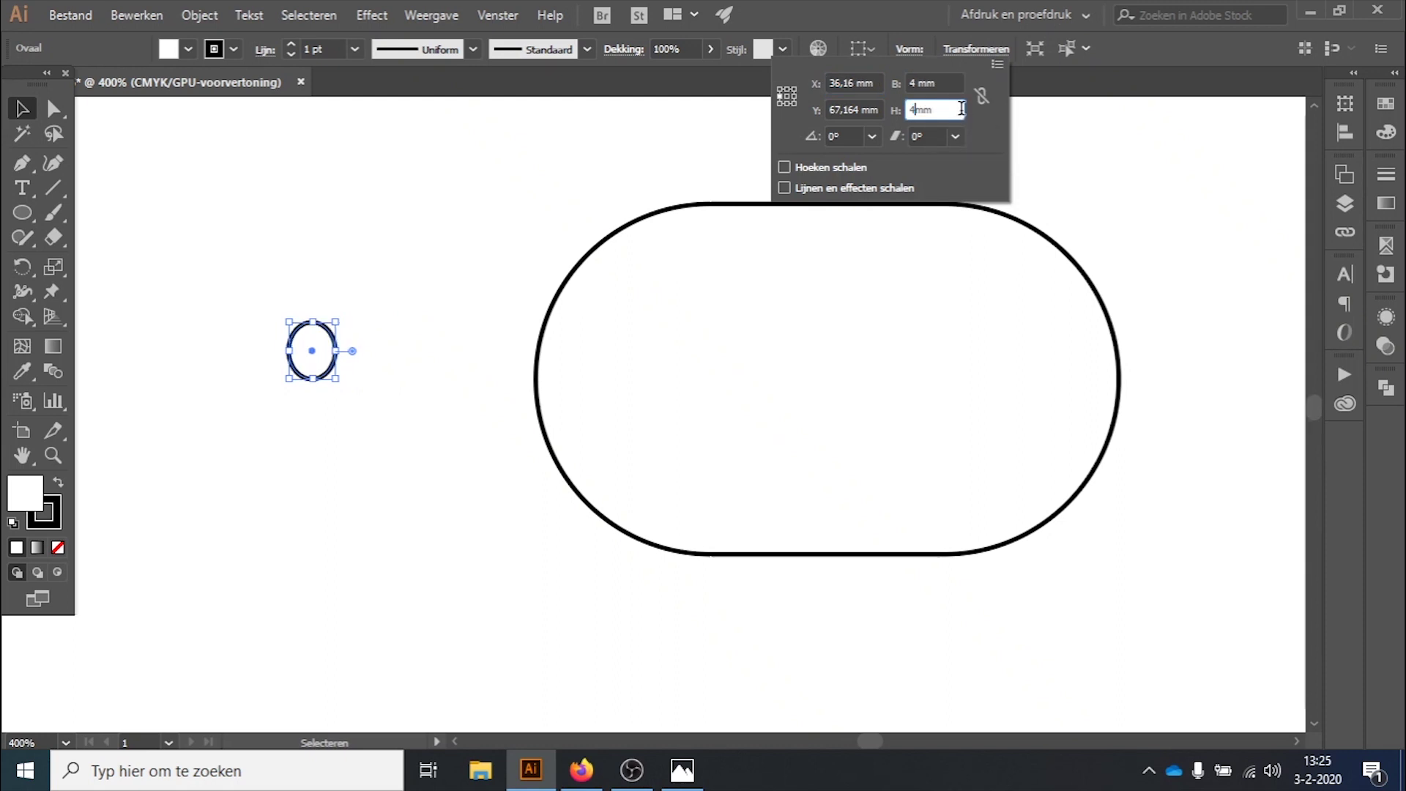
key("Return")
left_click(407, 265)
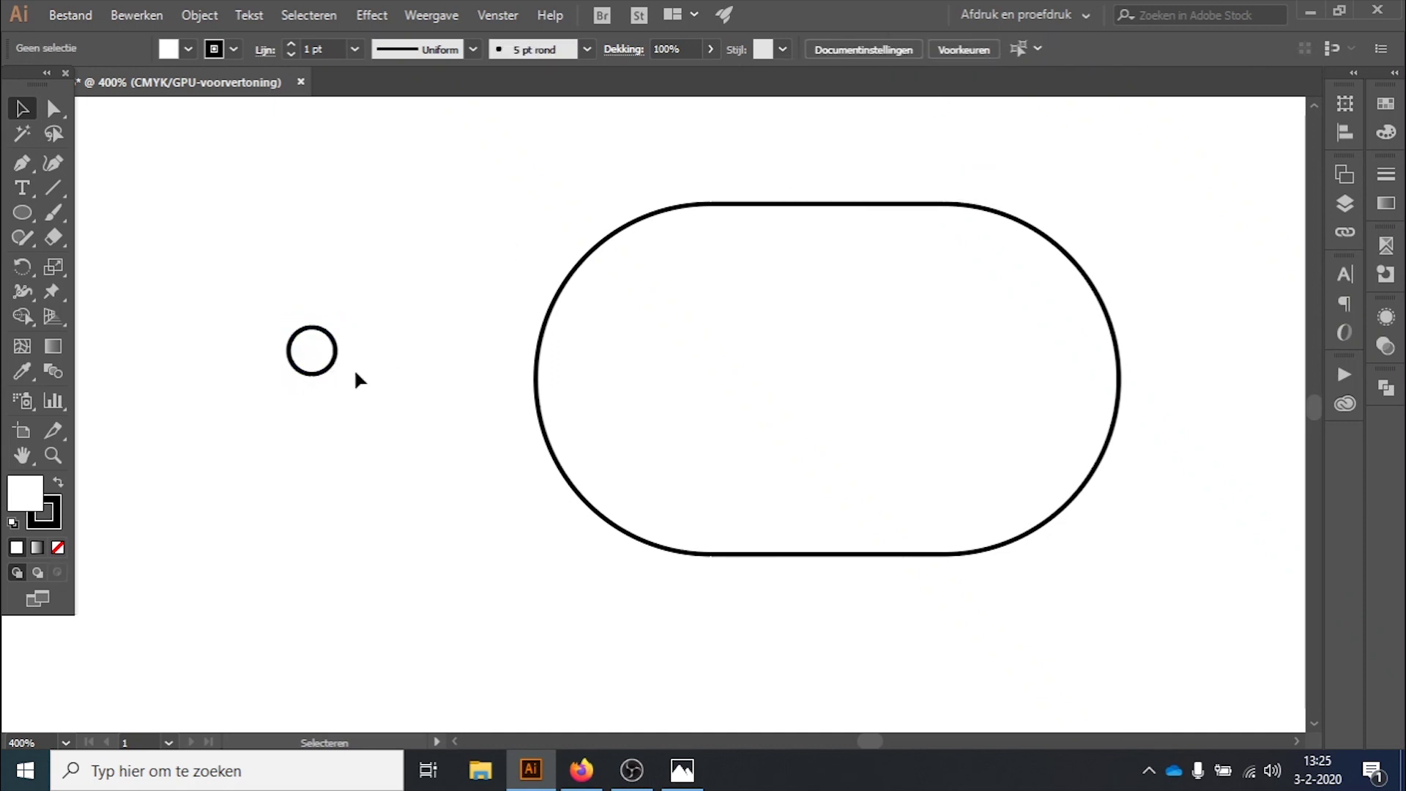
mouse_move(333, 366)
left_mouse_down()
mouse_move(795, 379)
mouse_move(672, 414)
mouse_move(879, 476)
mouse_move(972, 396)
mouse_move(842, 439)
mouse_move(837, 405)
mouse_move(860, 390)
mouse_move(835, 418)
mouse_move(862, 361)
mouse_move(848, 433)
mouse_move(848, 349)
mouse_move(878, 388)
mouse_move(815, 406)
mouse_move(820, 369)
mouse_move(872, 386)
mouse_move(870, 417)
mouse_move(838, 420)
mouse_move(825, 377)
mouse_move(847, 387)
left_mouse_up()
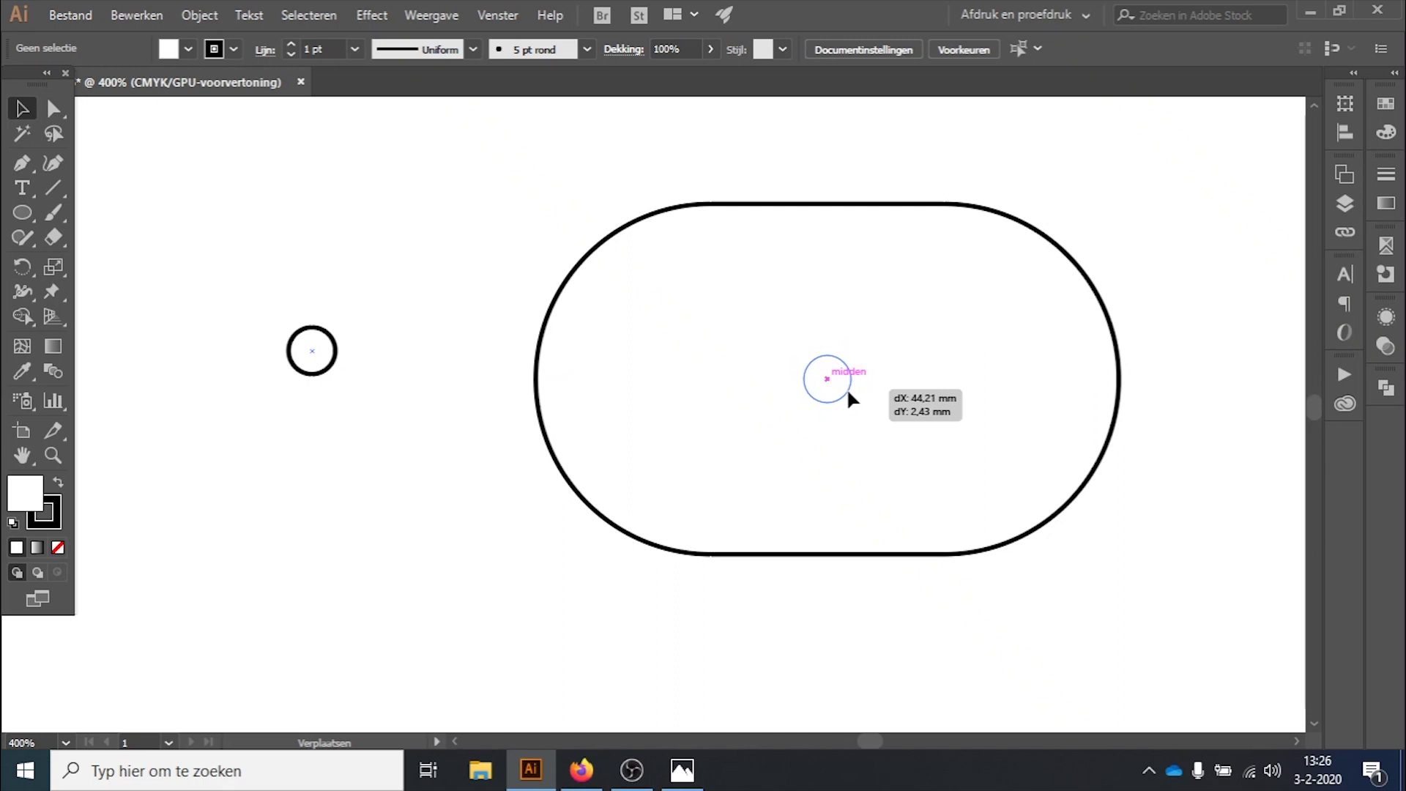
- Centre the small circle in the tag, then slide it to the left end as the hole
left_click_drag(846, 388, 846, 388)
left_click(894, 396)
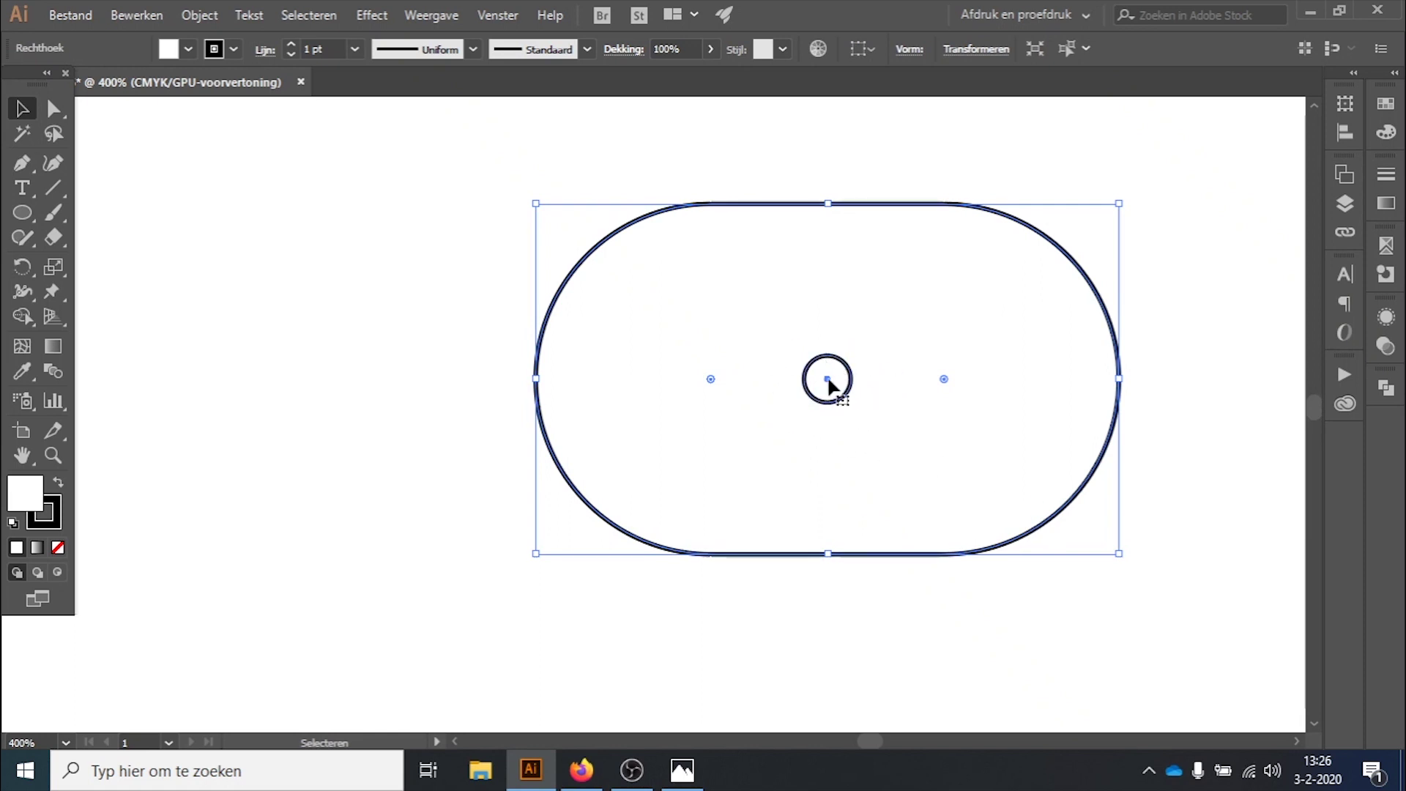
left_click(848, 399)
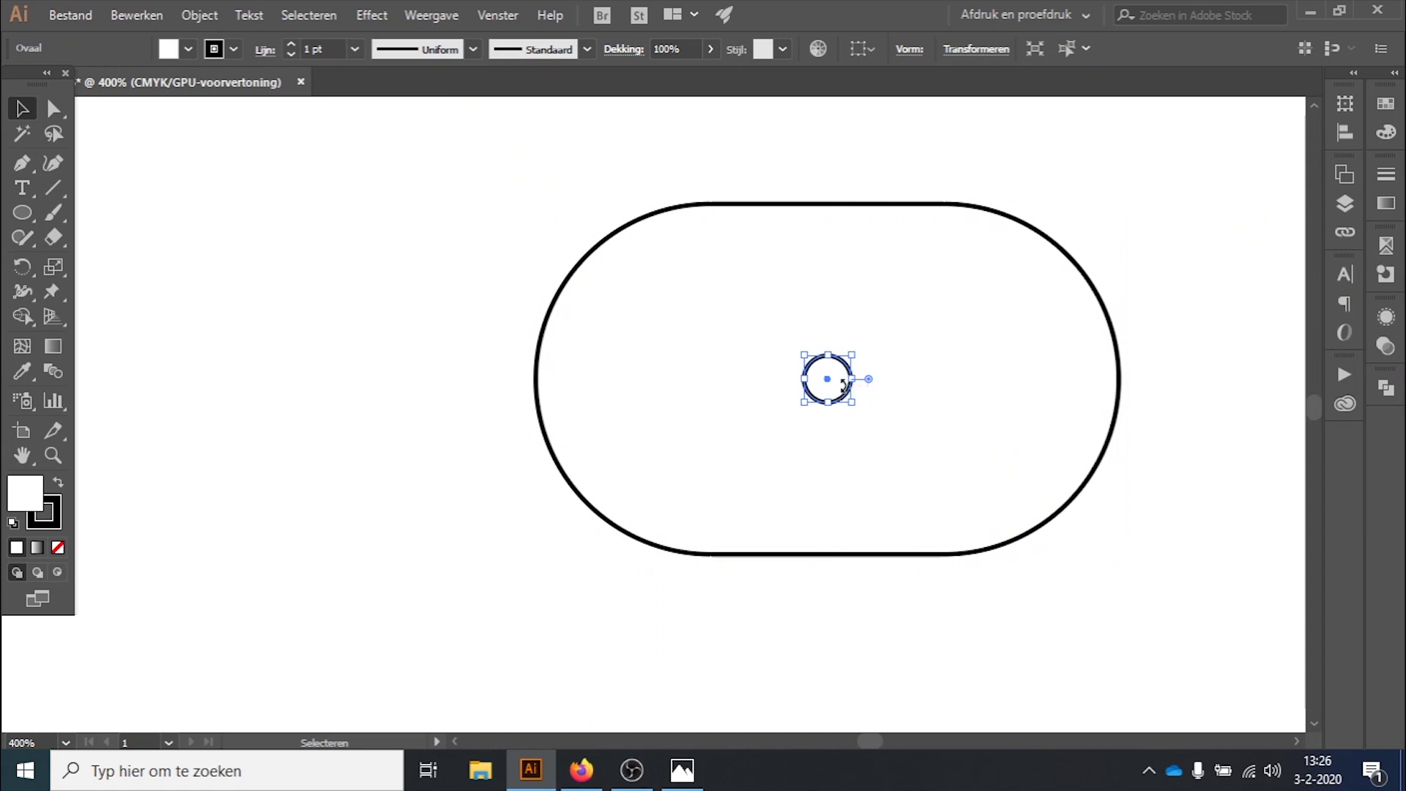
mouse_move(829, 380)
left_mouse_down()
mouse_move(571, 380)
mouse_move(607, 380)
mouse_move(576, 379)
mouse_move(589, 380)
left_mouse_up()
left_click(446, 351)
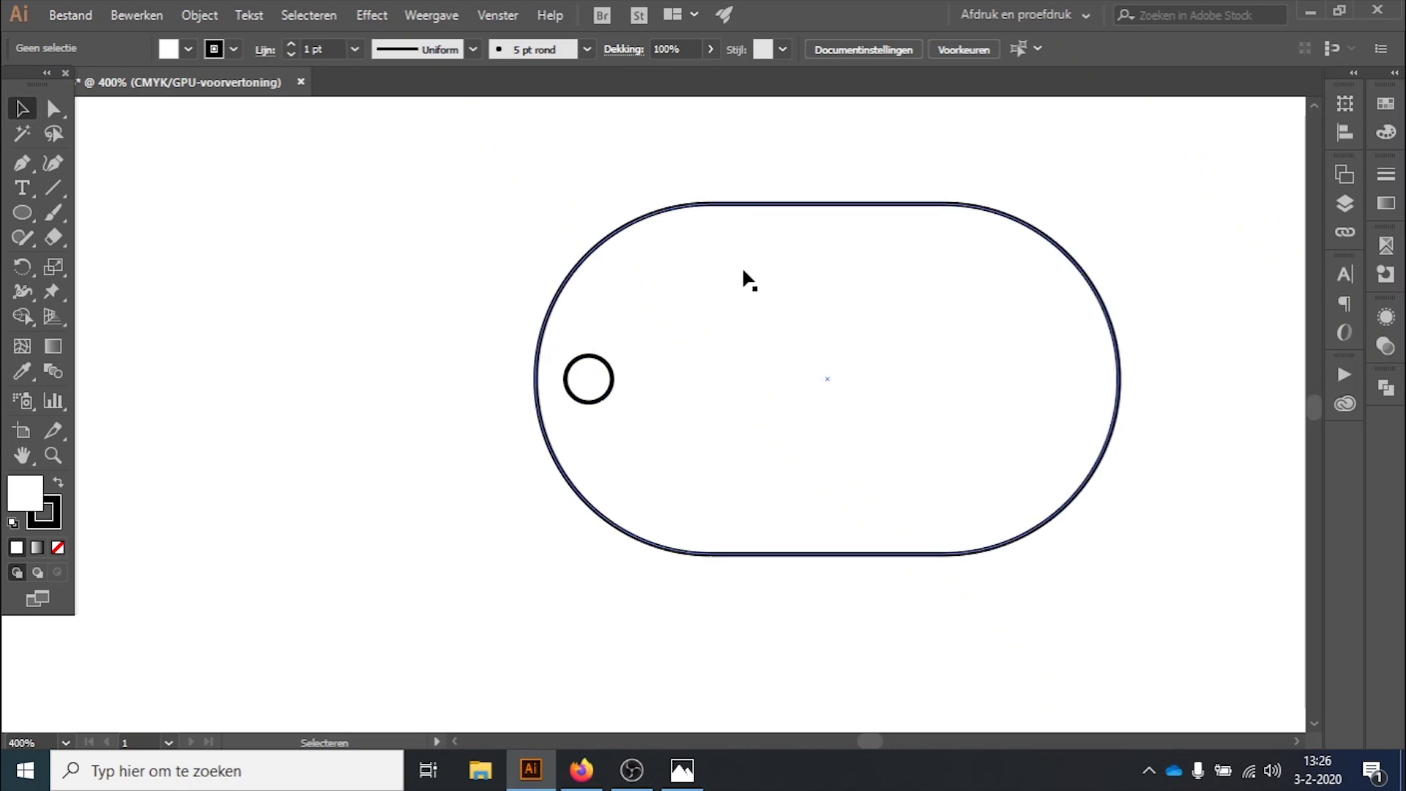
left_click(683, 770)
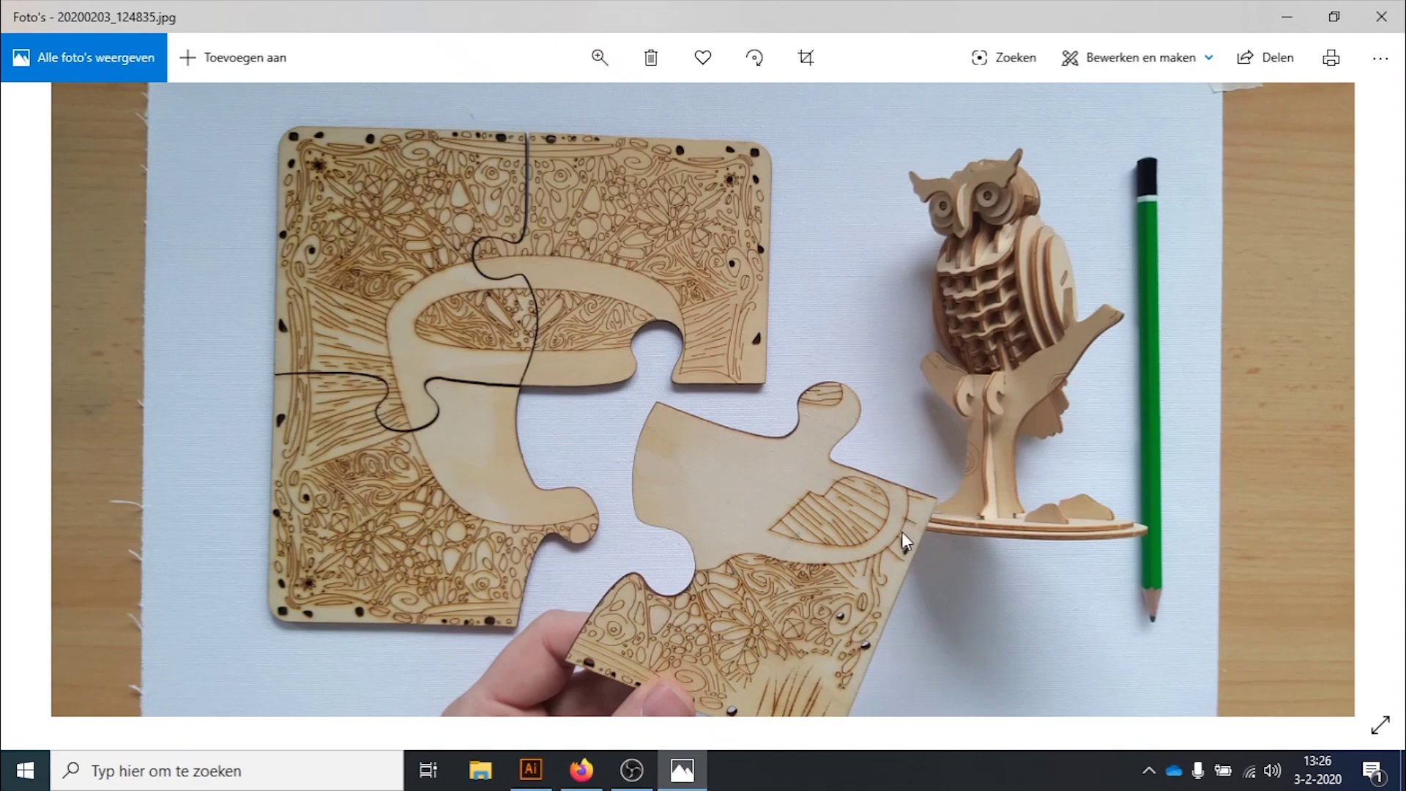
left_click(537, 775)
left_click_drag(415, 143, 1207, 623)
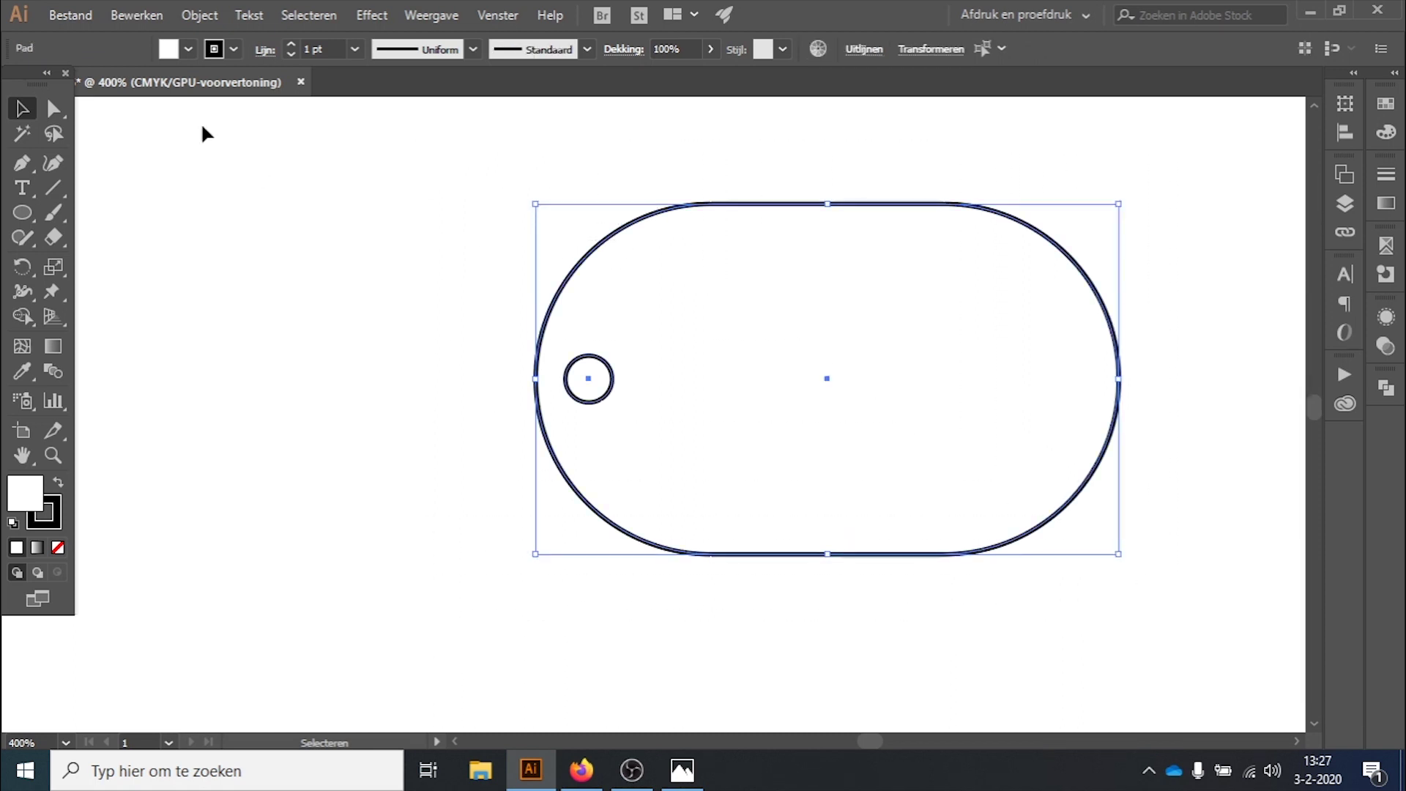
- Set the tag and hole to no fill ([Geen]) with a CMYK magenta stroke
left_click(188, 50)
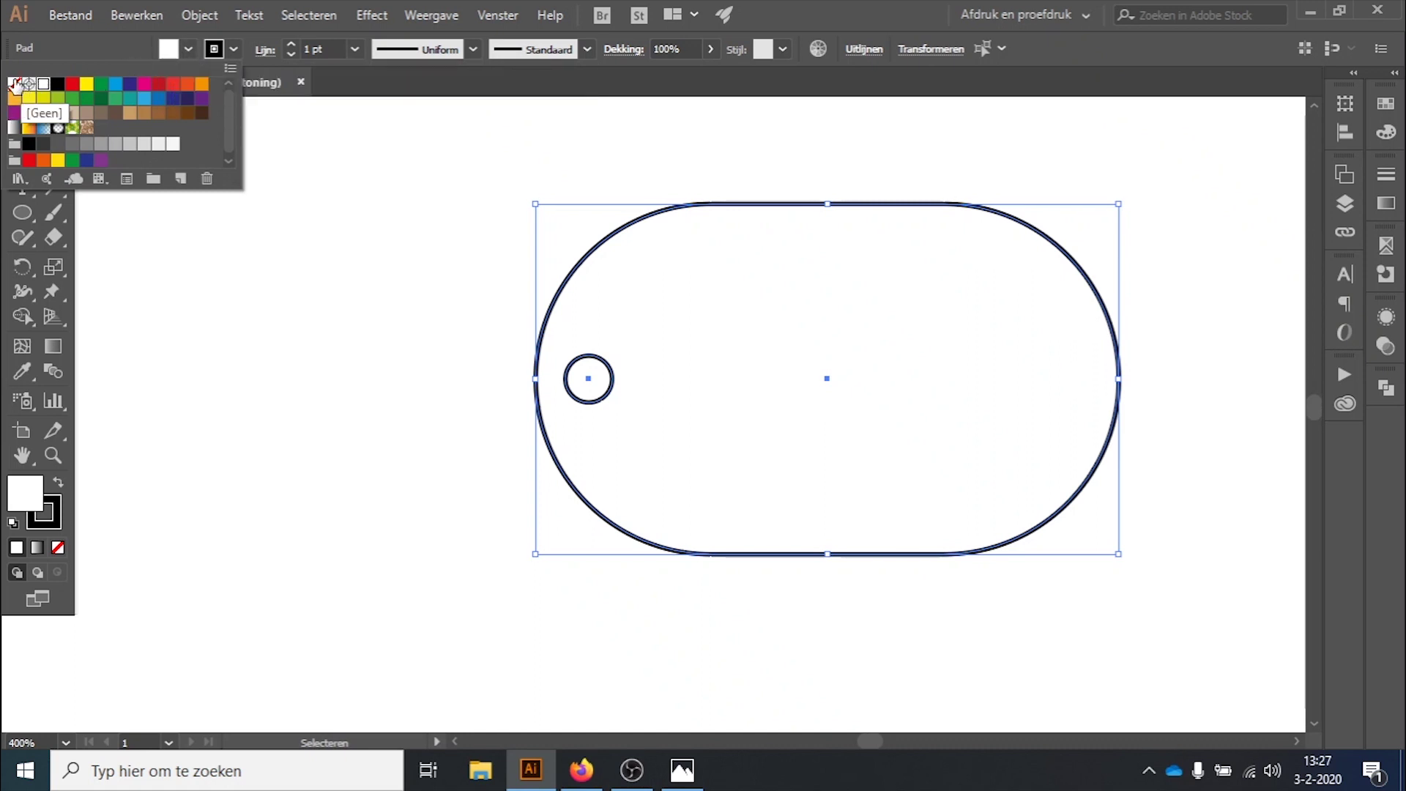
left_click(15, 83)
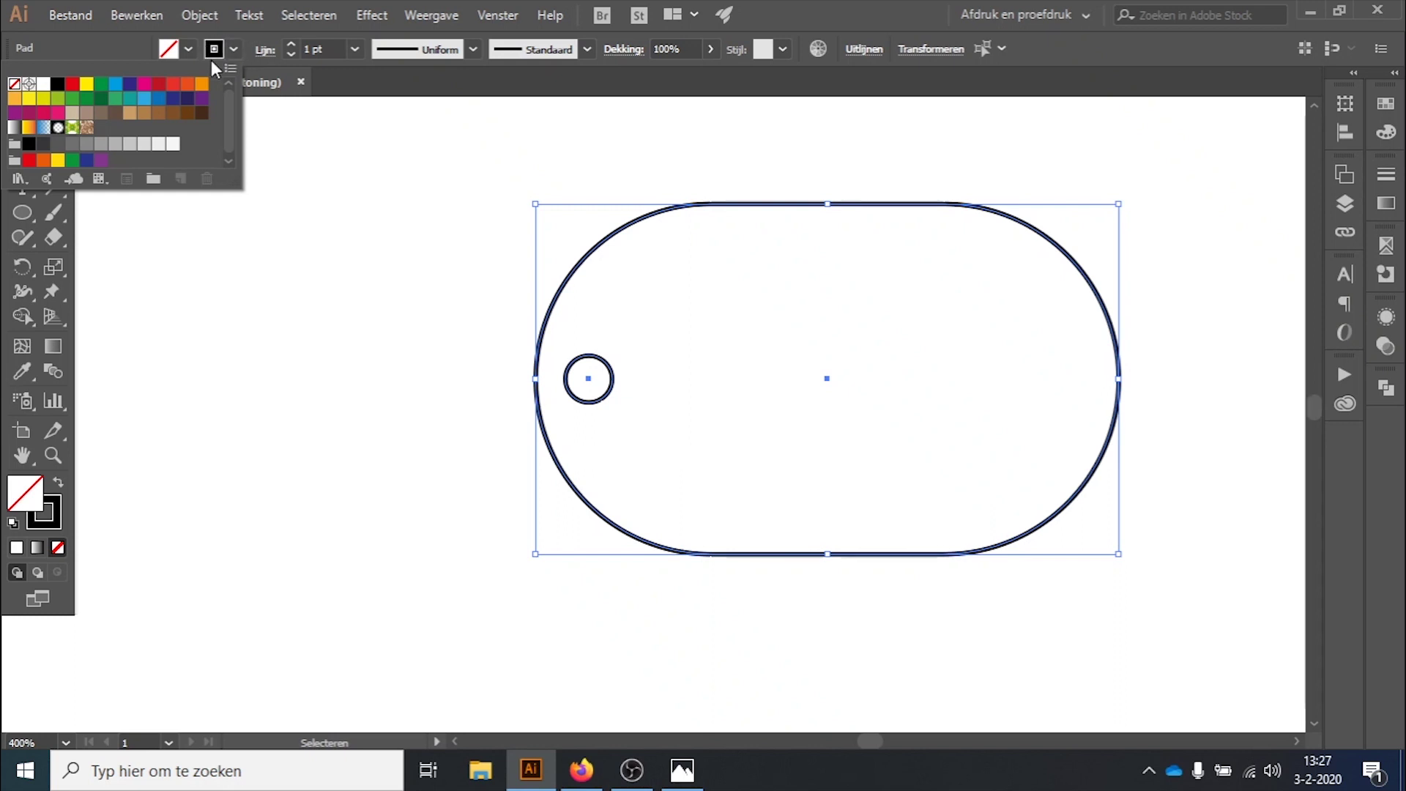
left_click(231, 50)
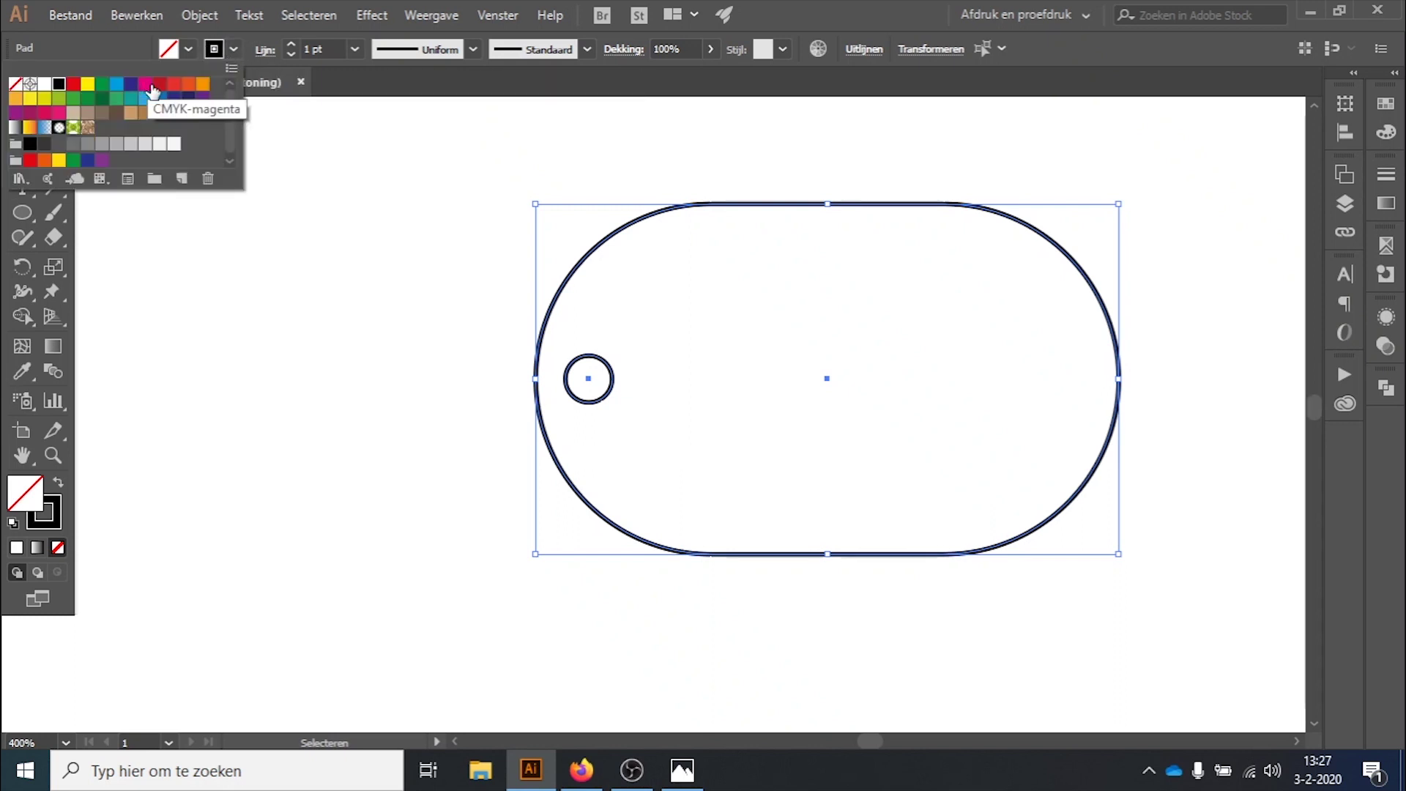
left_click(149, 88)
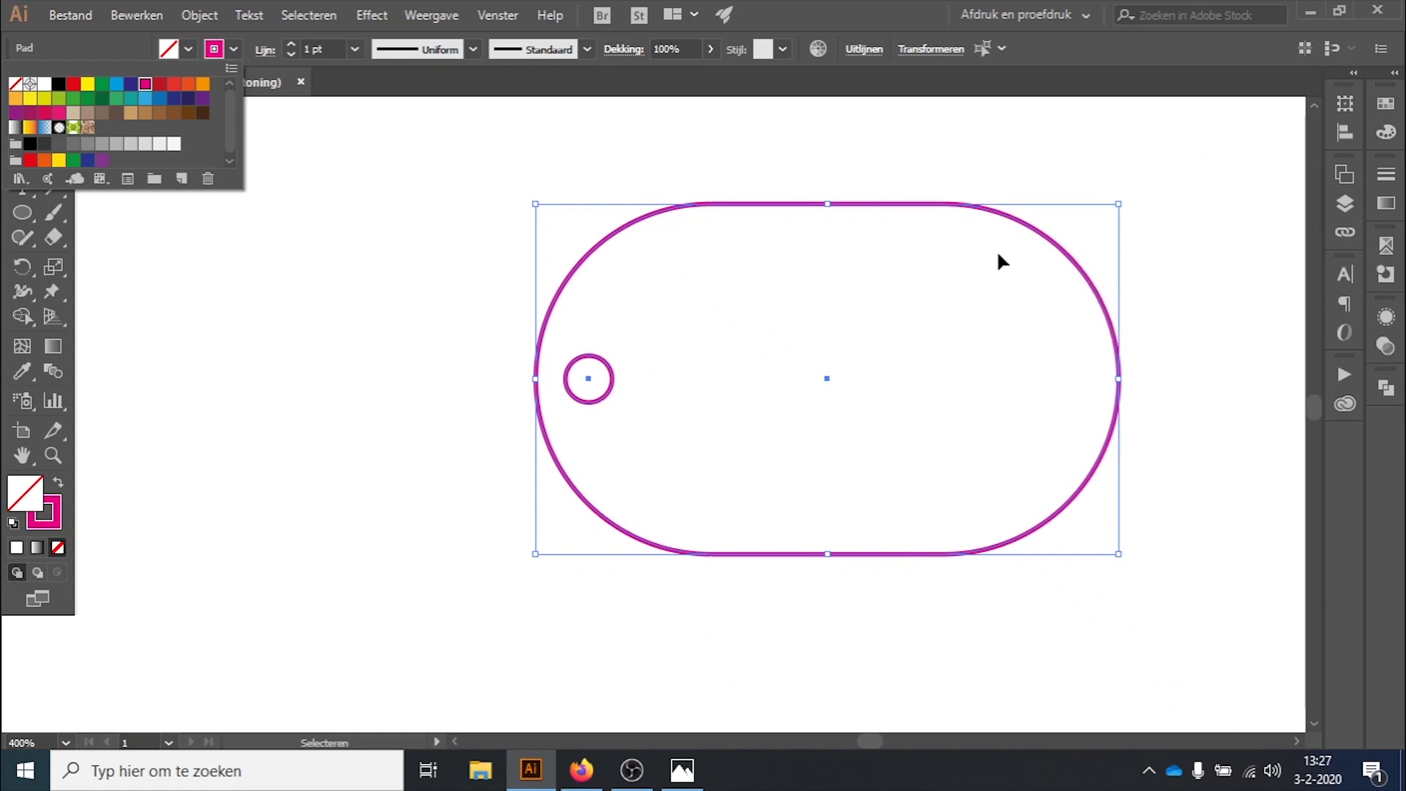
left_click(444, 220)
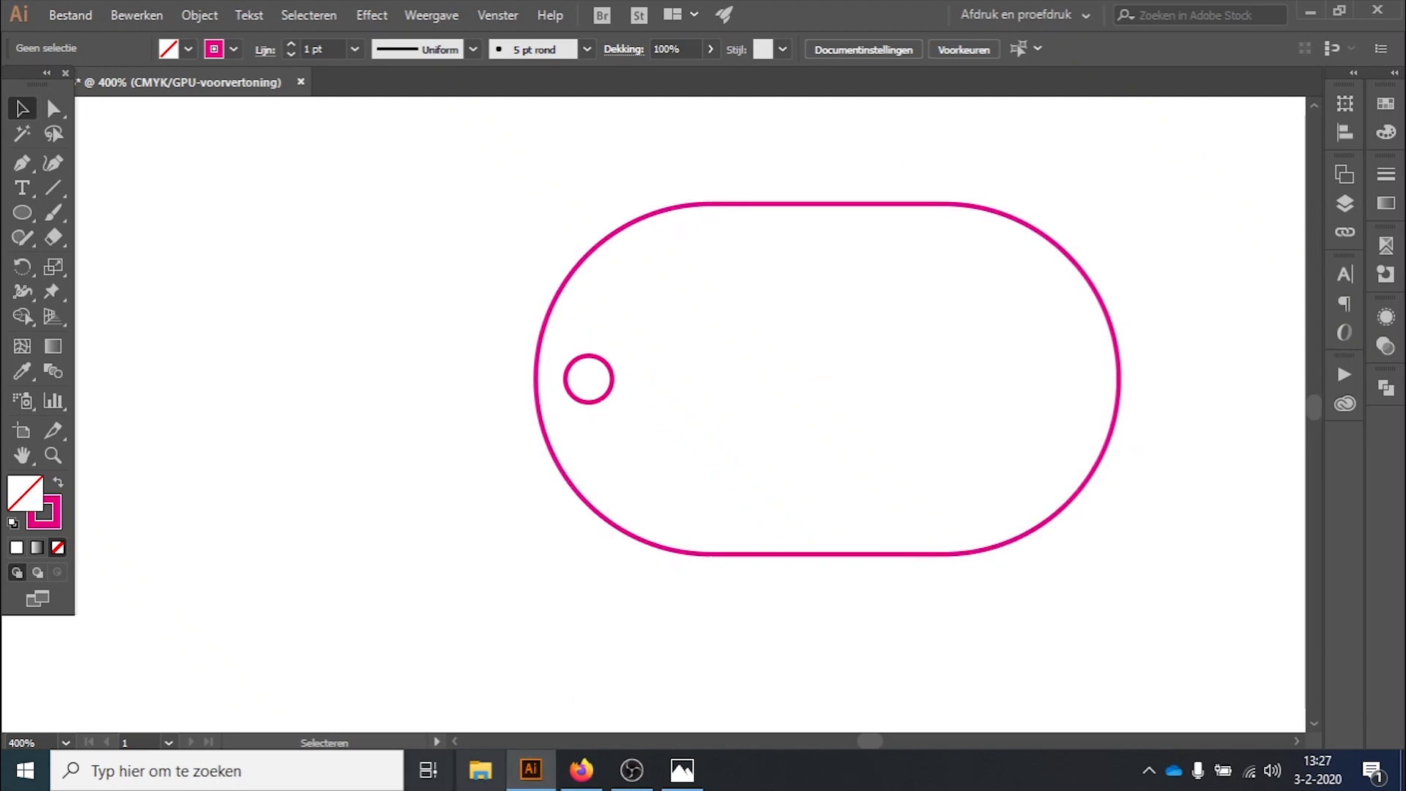
left_click(581, 769)
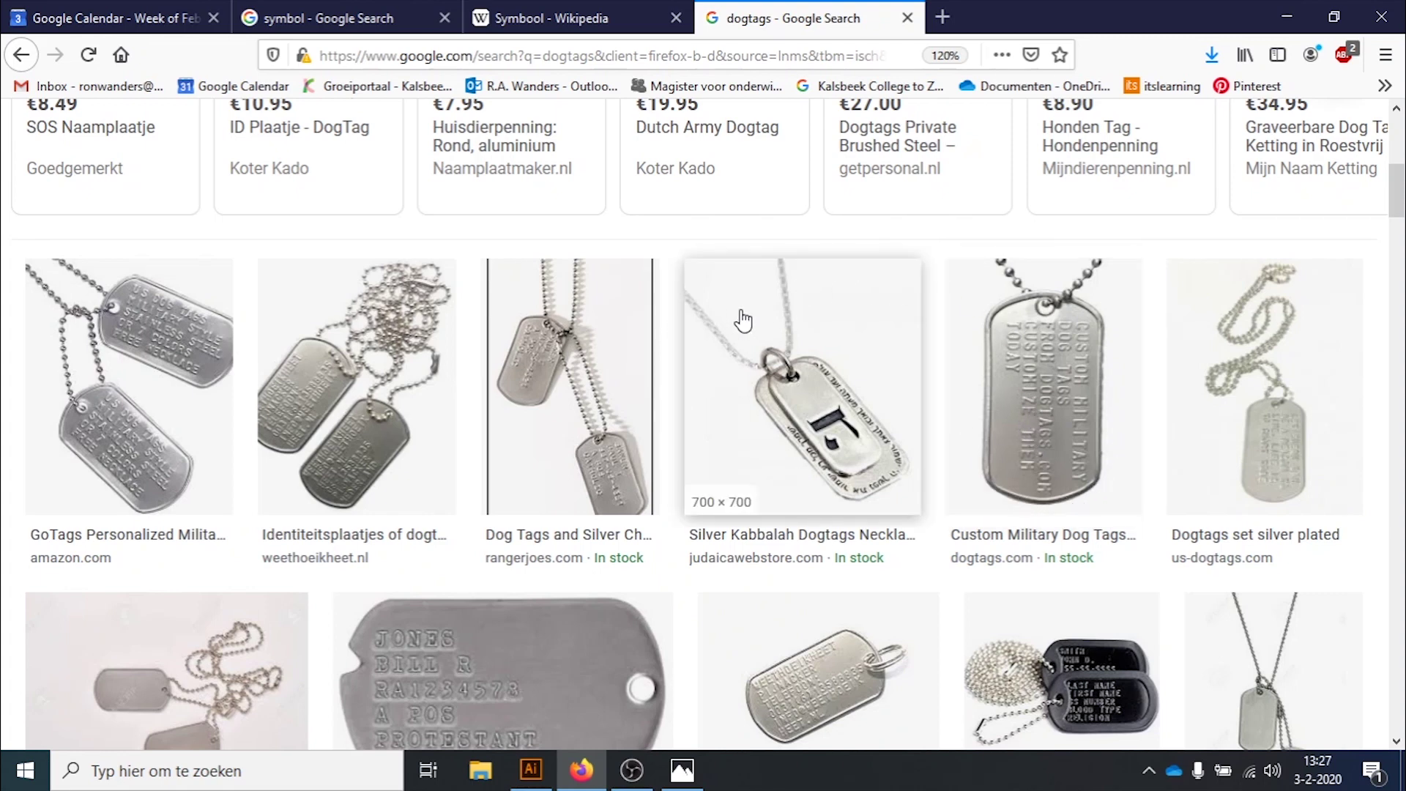
left_click(544, 779)
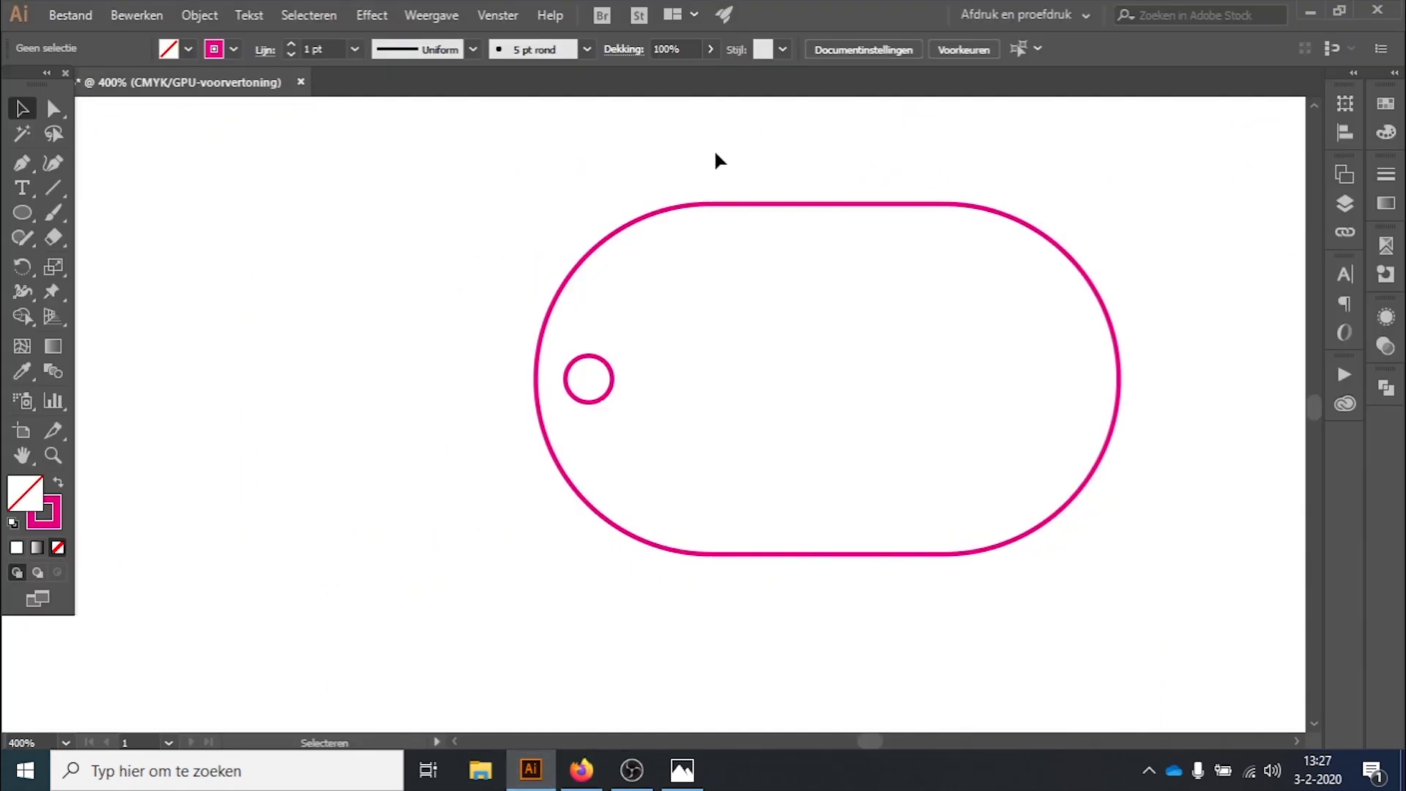
- Apply Offset Path of -1 mm to the tag's outer shape for an inset outline
left_click(761, 205)
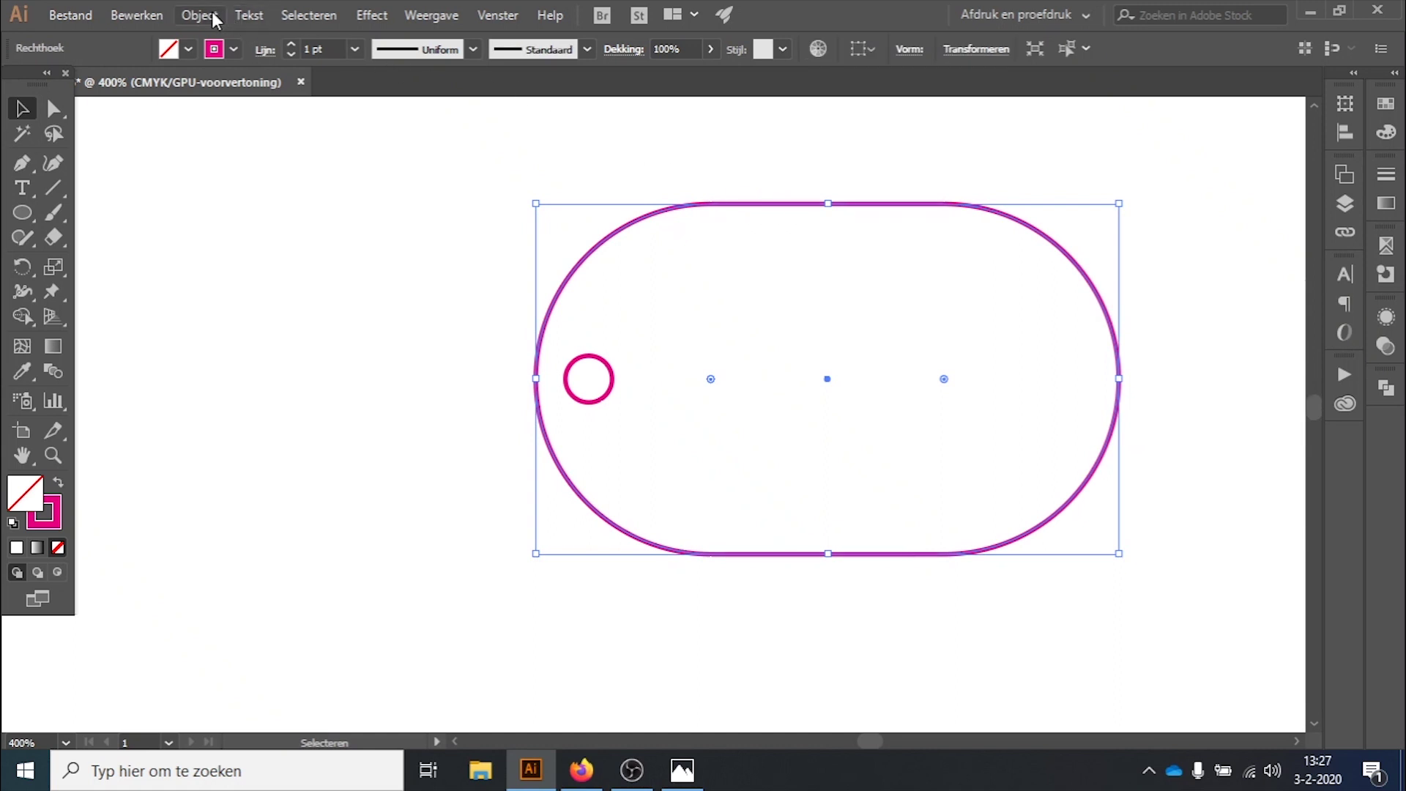
left_click(199, 16)
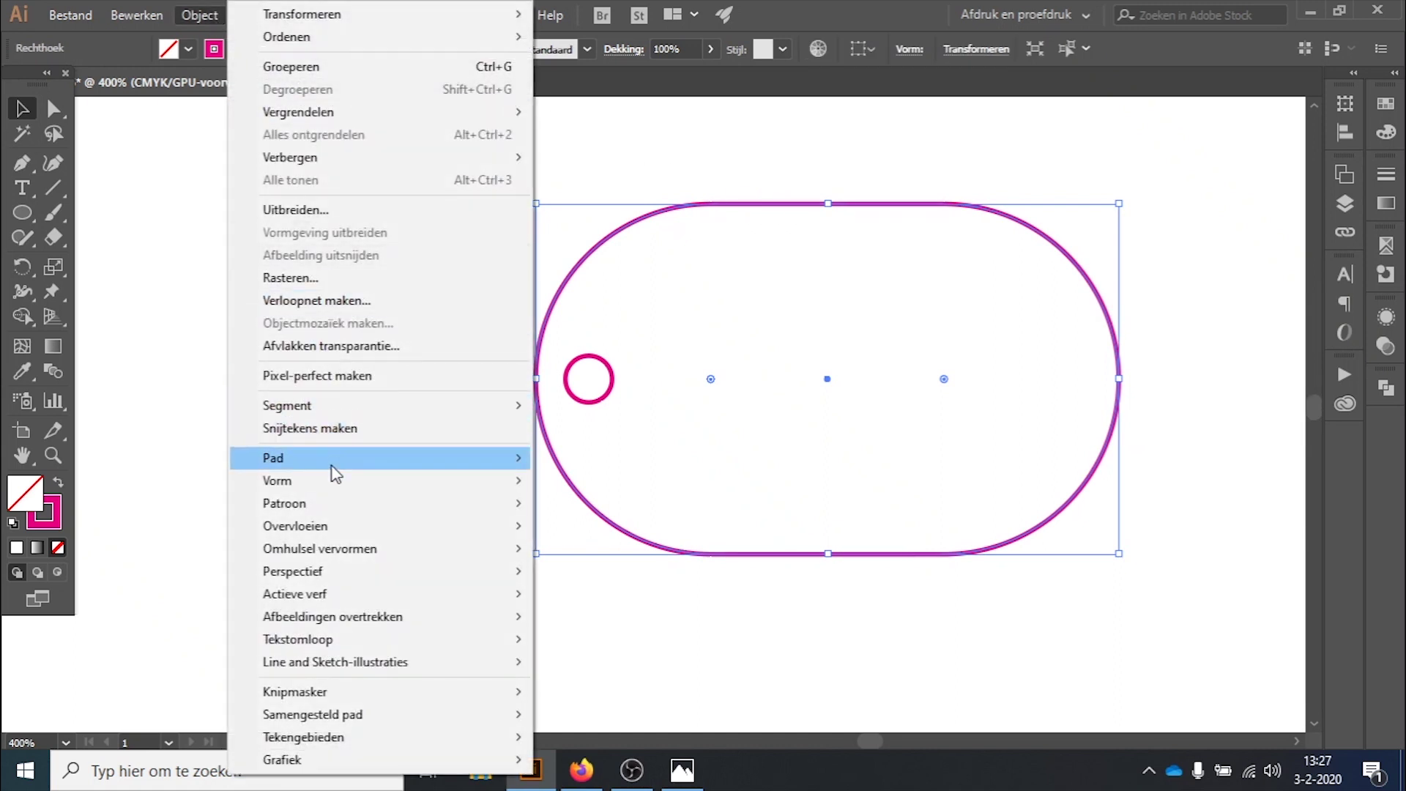
mouse_move(329, 458)
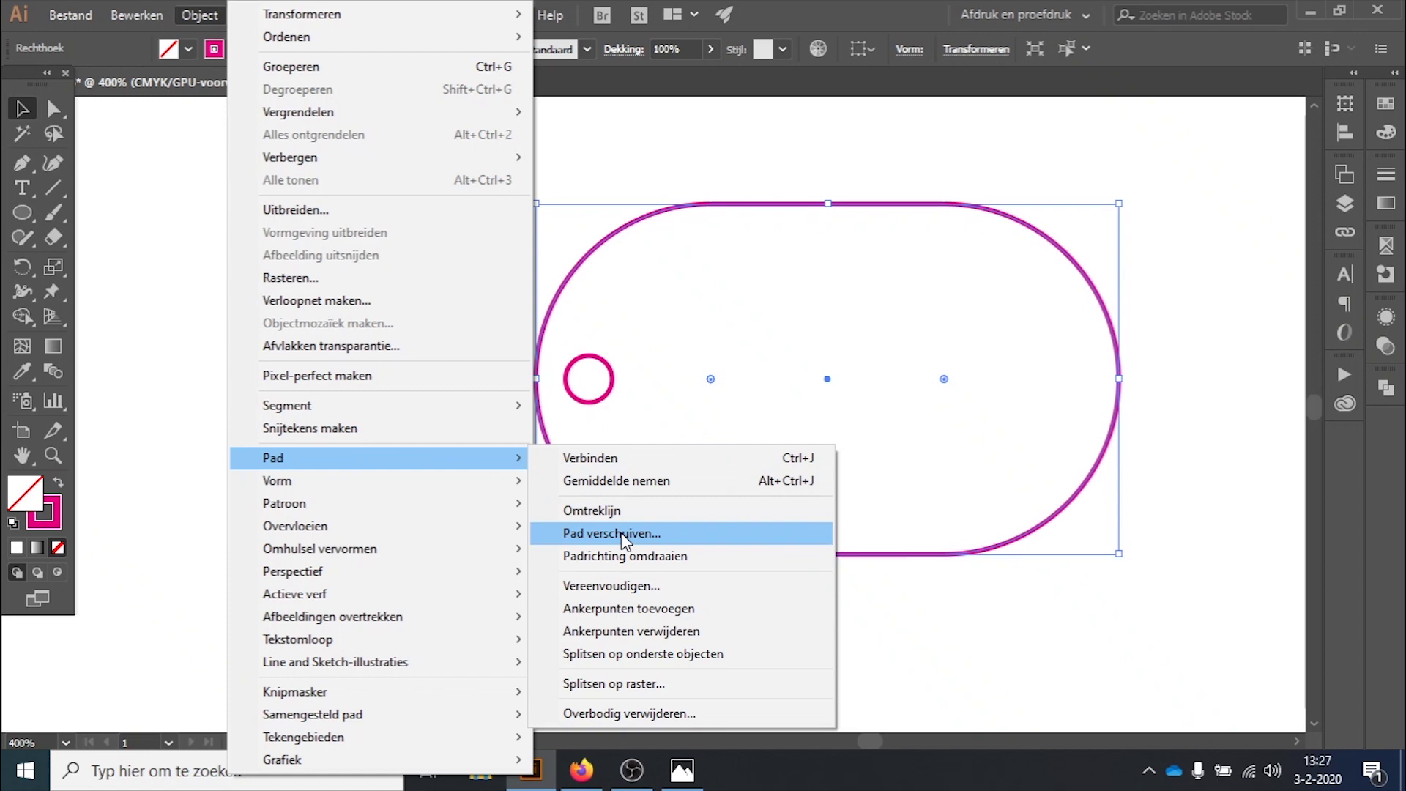
left_click(621, 533)
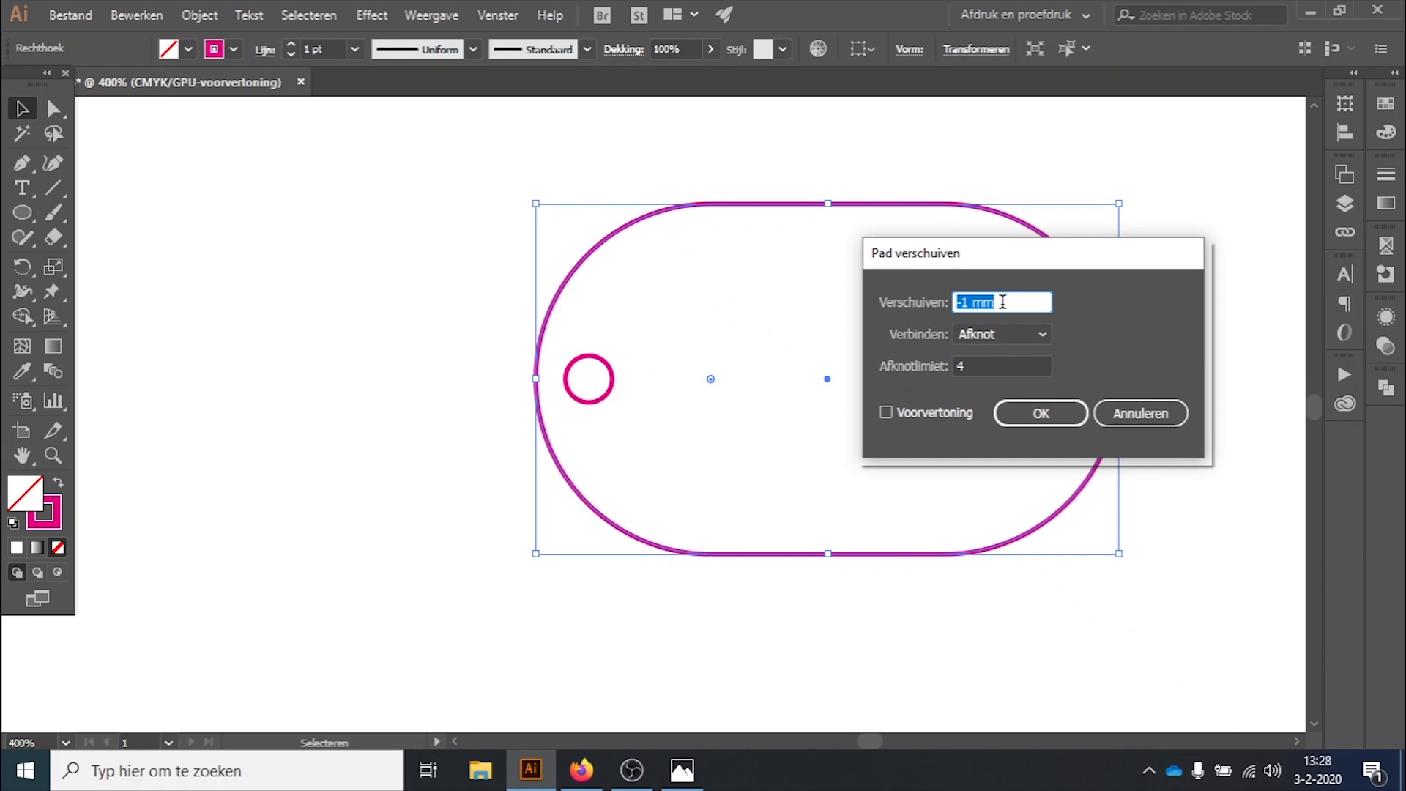
type("3")
left_click(934, 414)
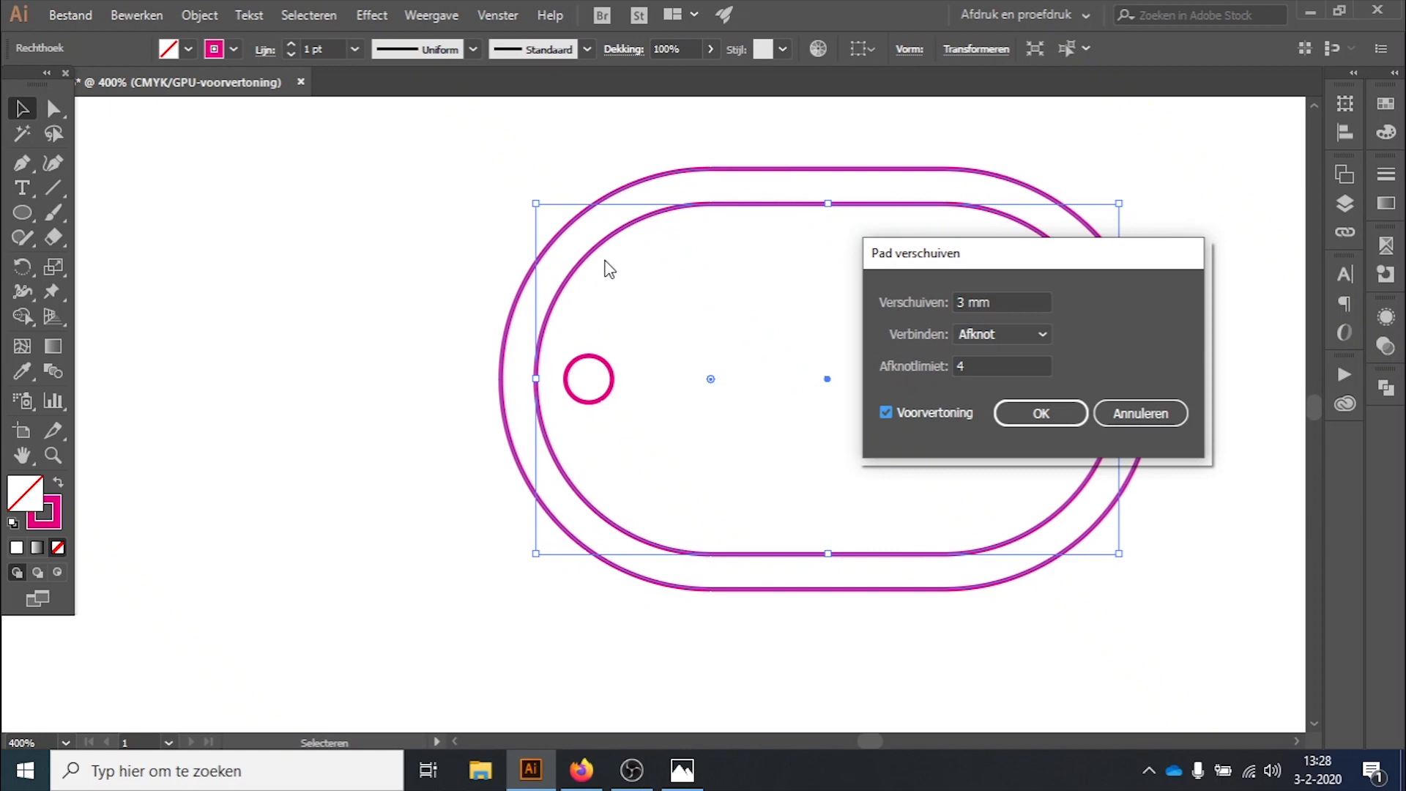
left_click_drag(996, 302, 915, 296)
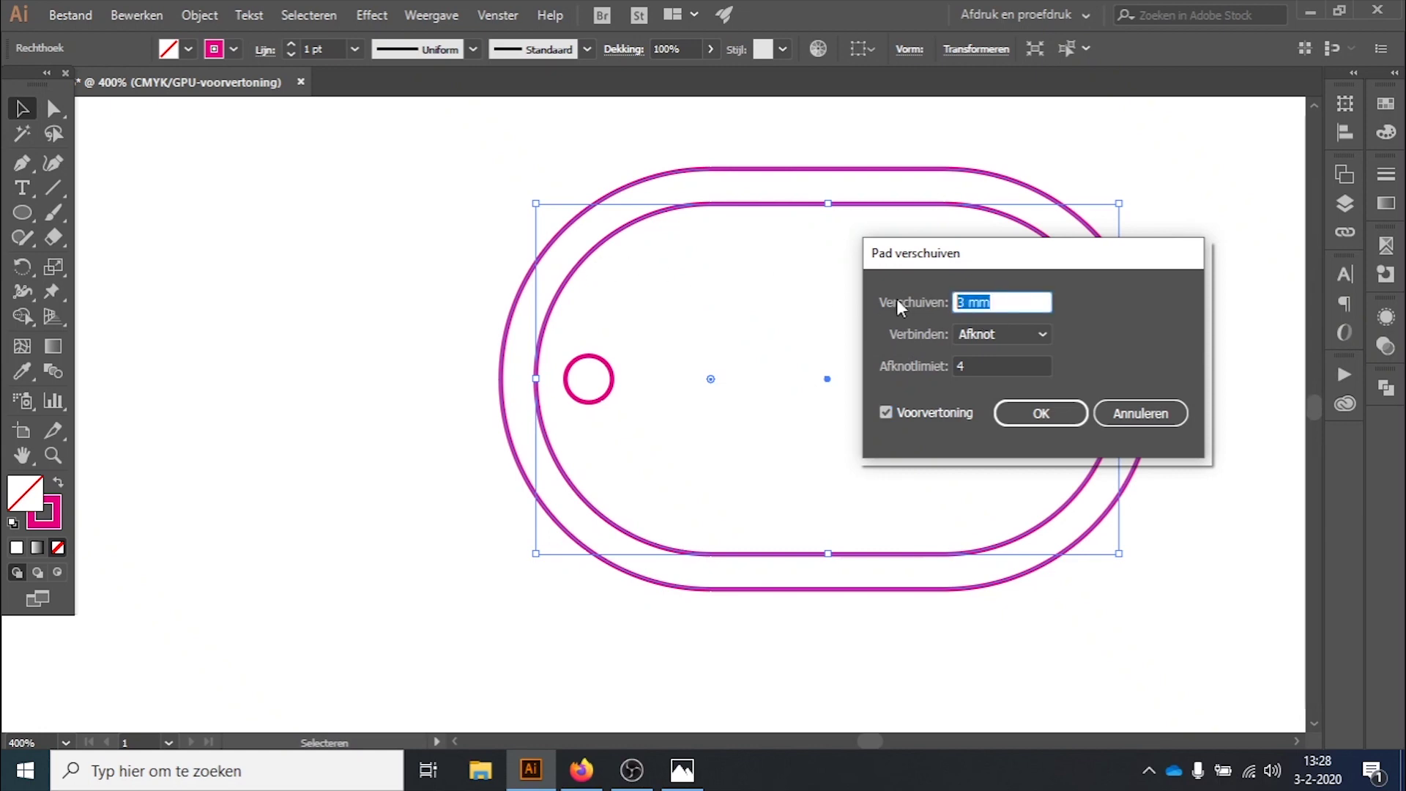
type("-1")
left_click(989, 365)
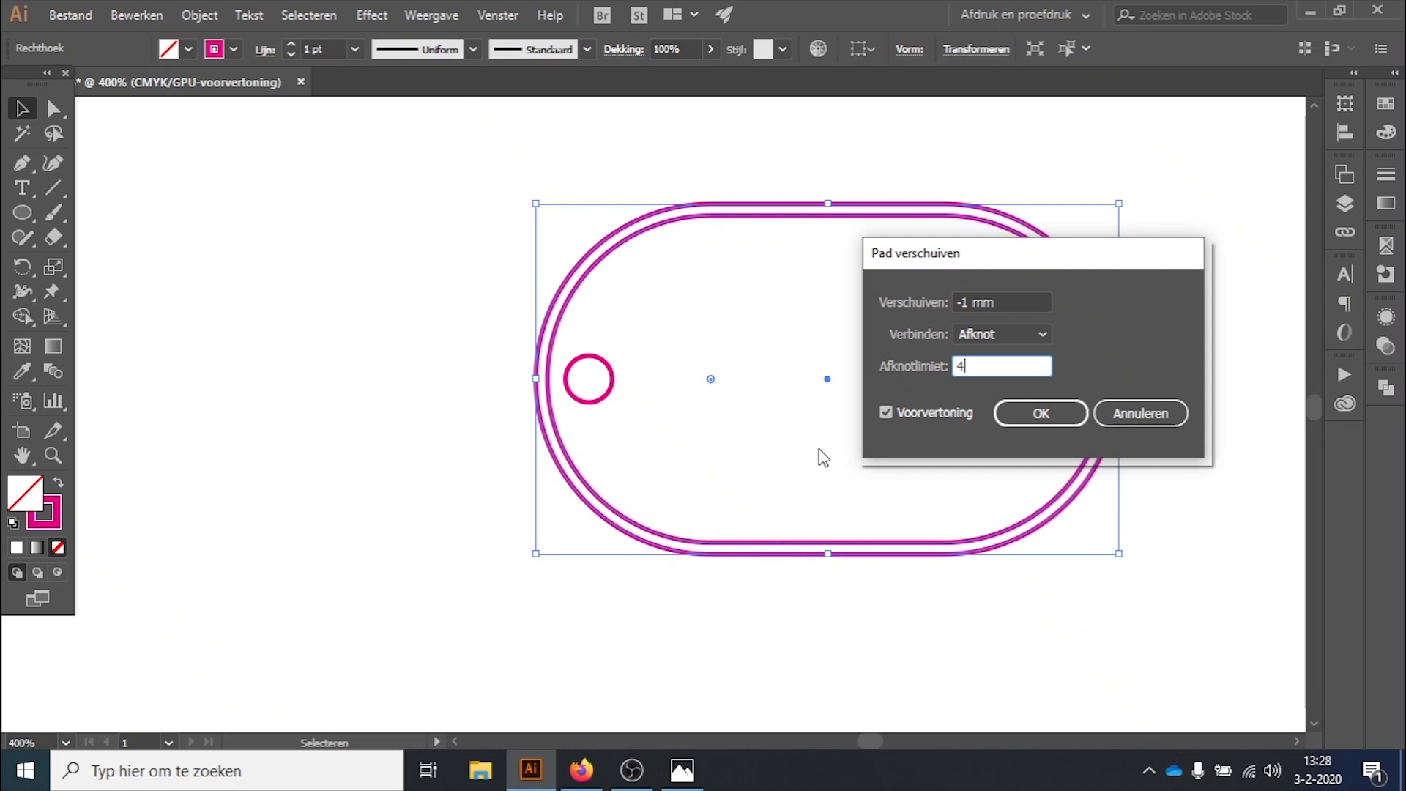
left_click(1056, 411)
left_click(432, 295)
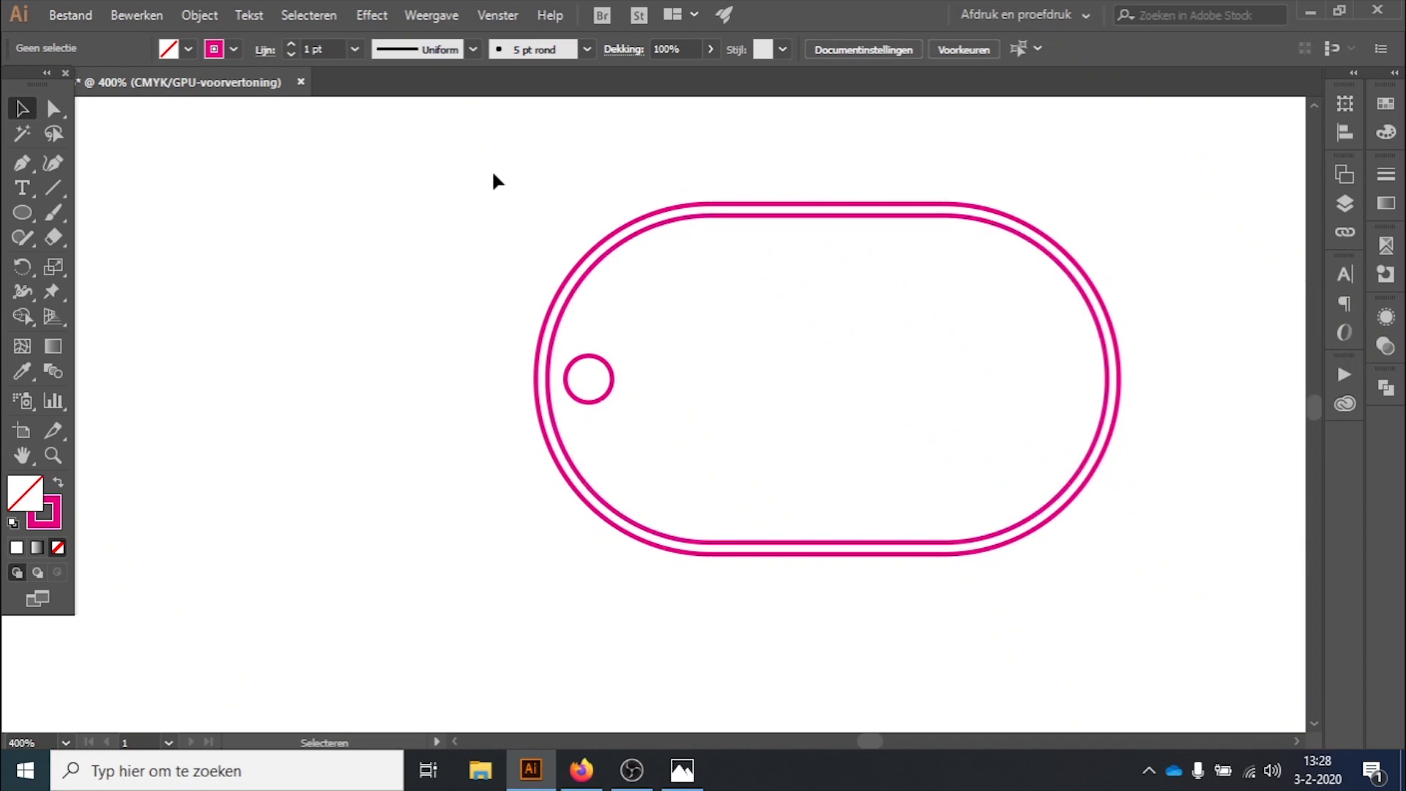
left_click(682, 769)
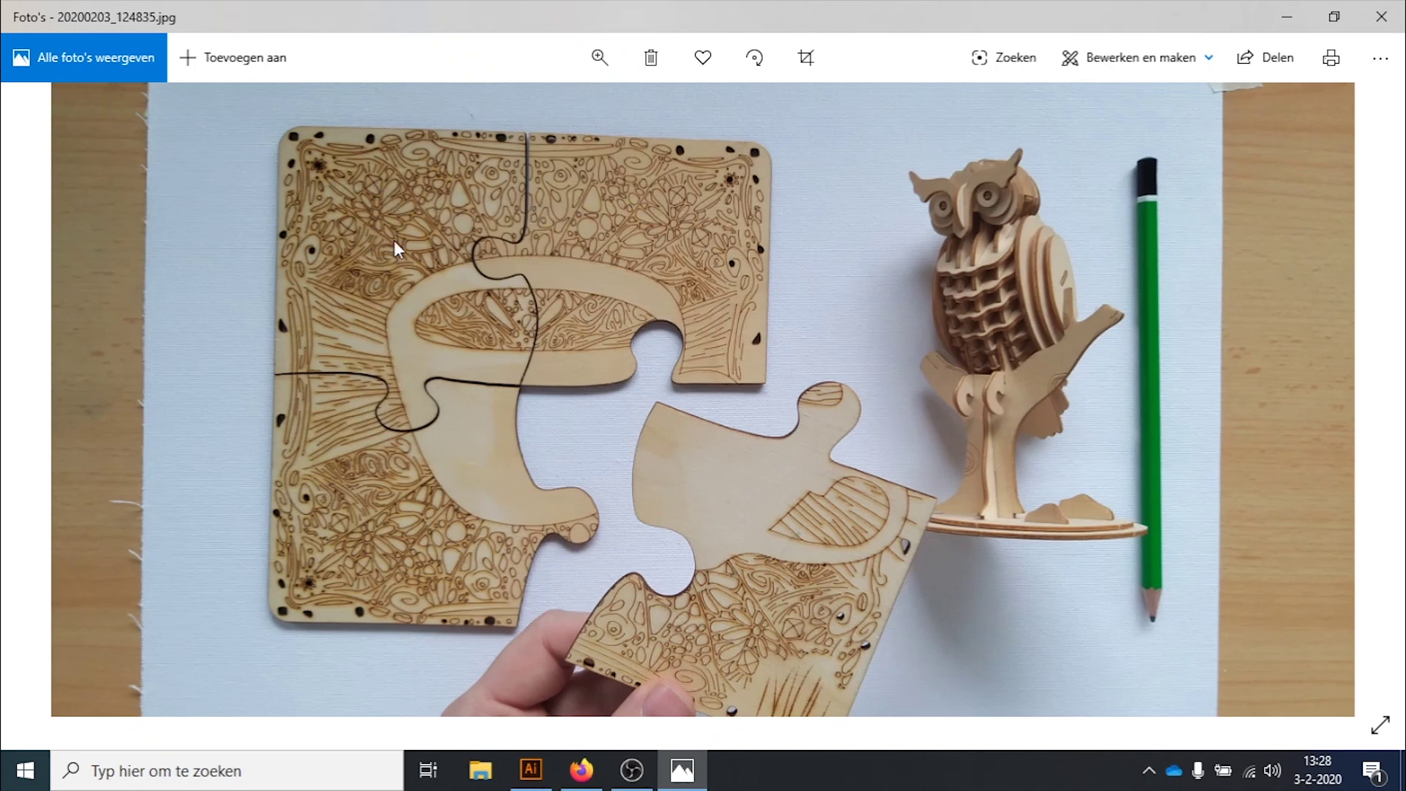
mouse_move(530, 771)
left_click(537, 780)
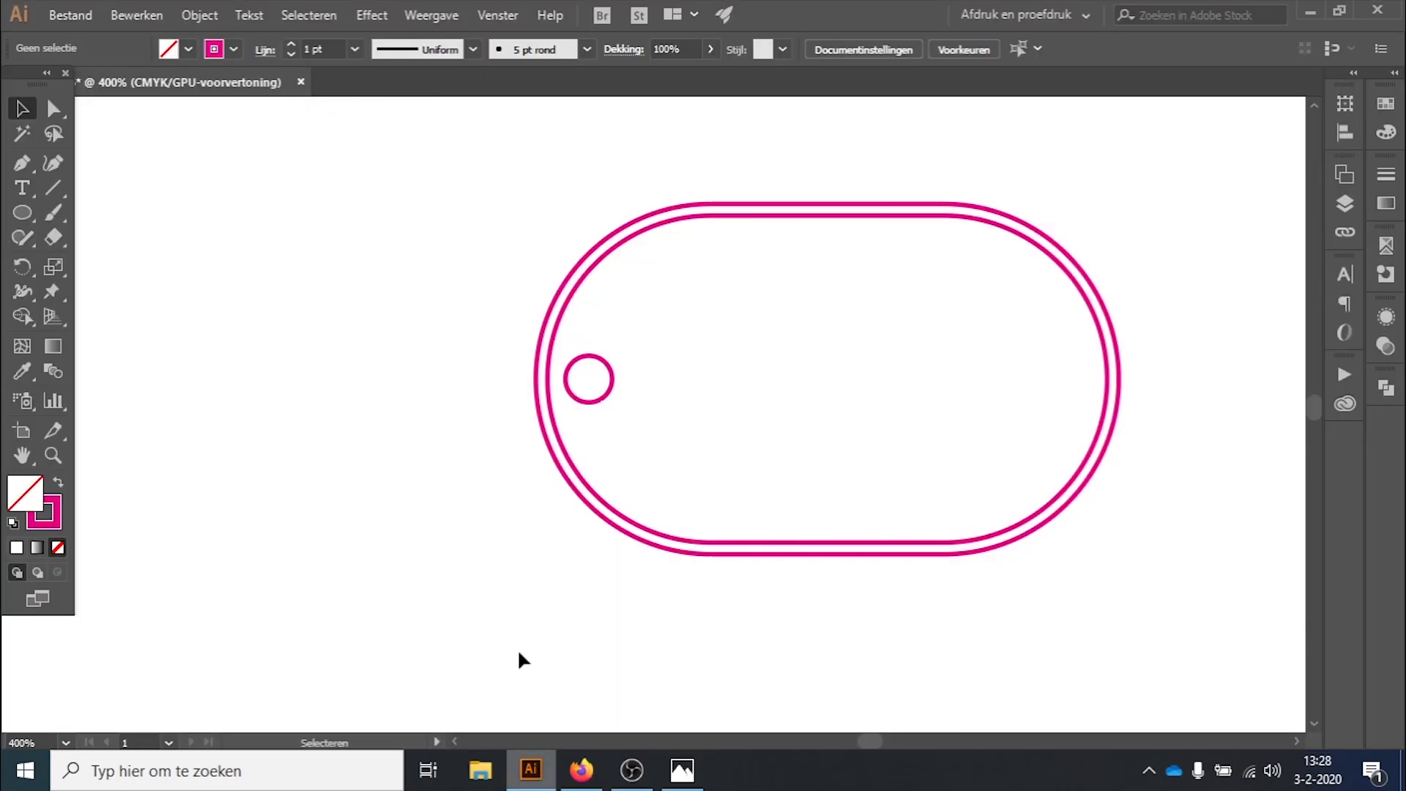
- Change the inner outline's stroke to CMYK cyan
left_click(583, 282)
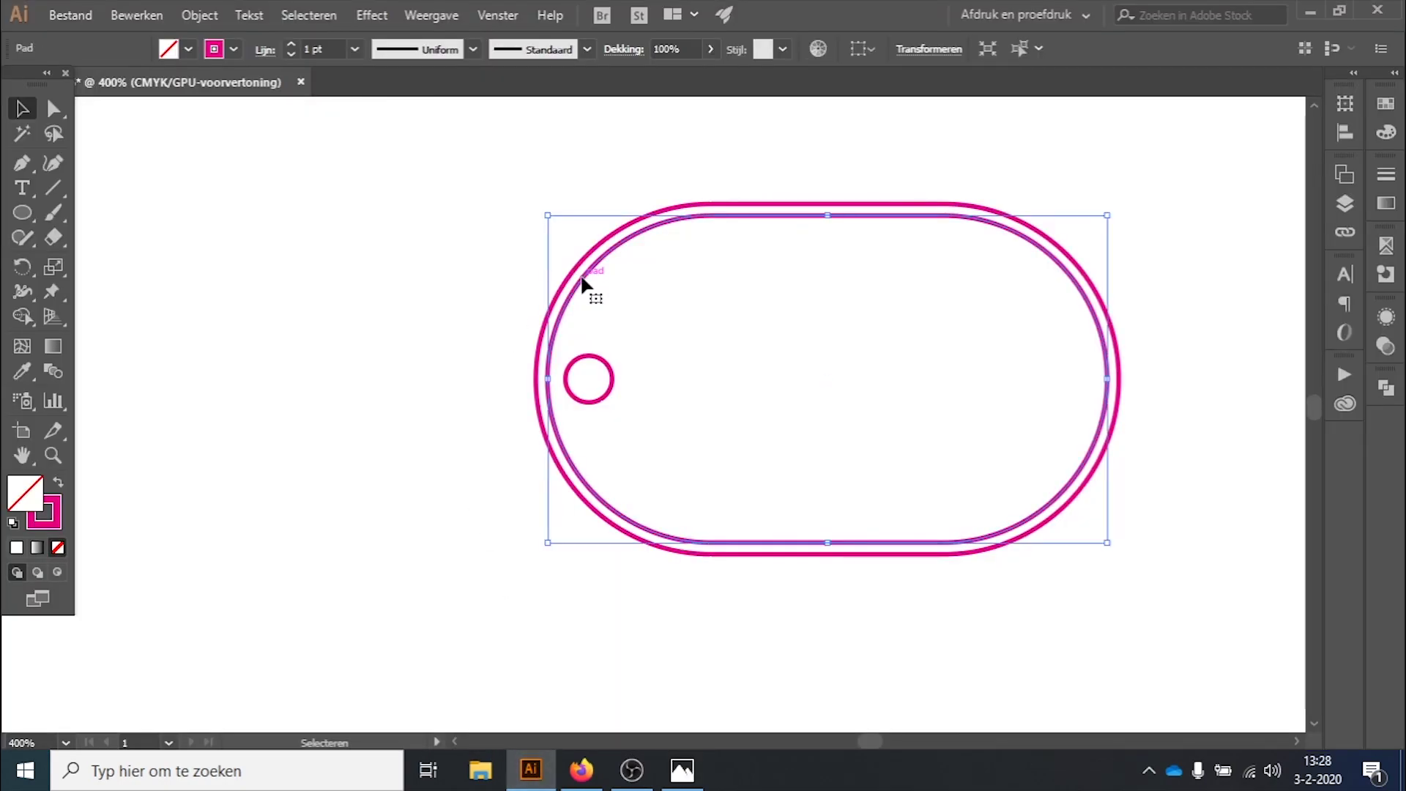
left_click(234, 49)
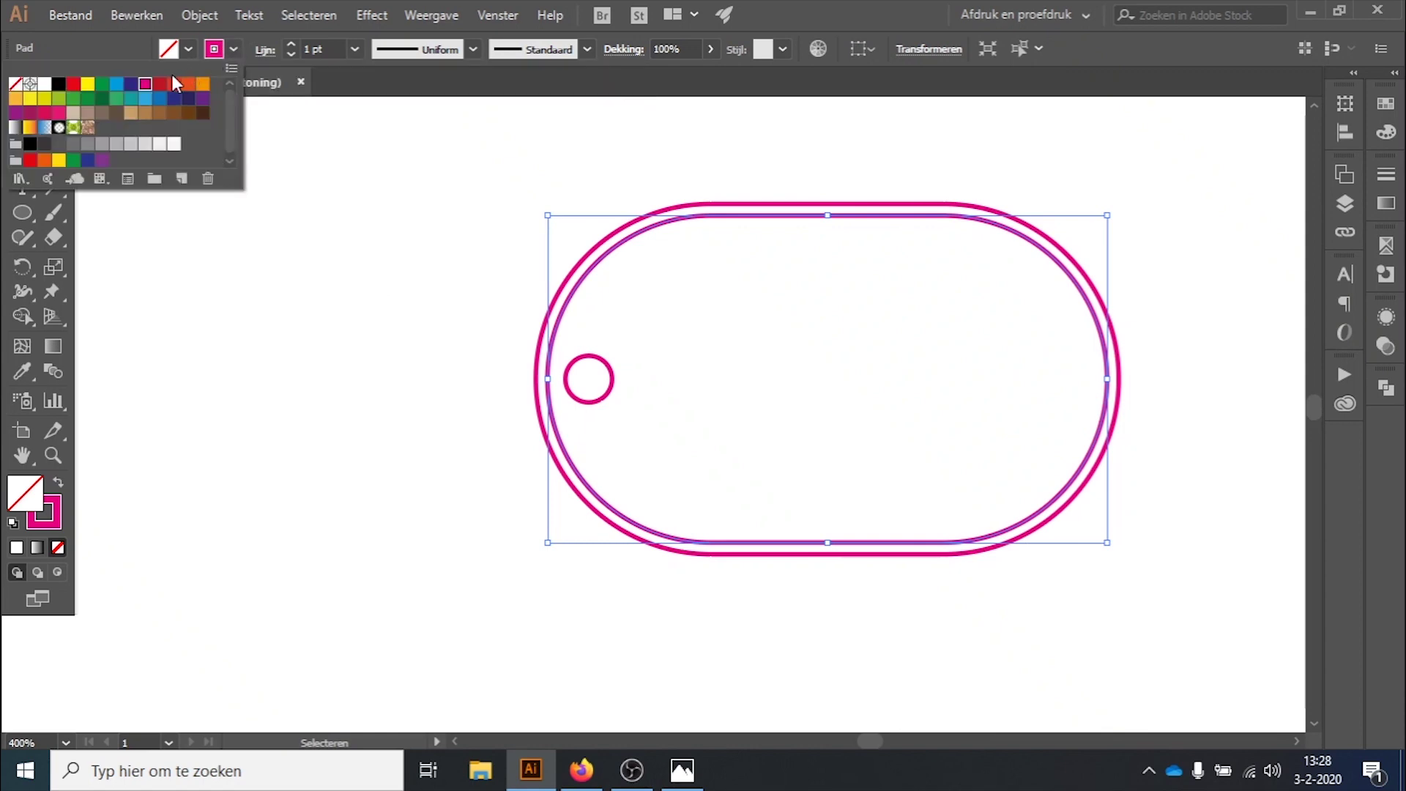
left_click(117, 86)
left_click(312, 410)
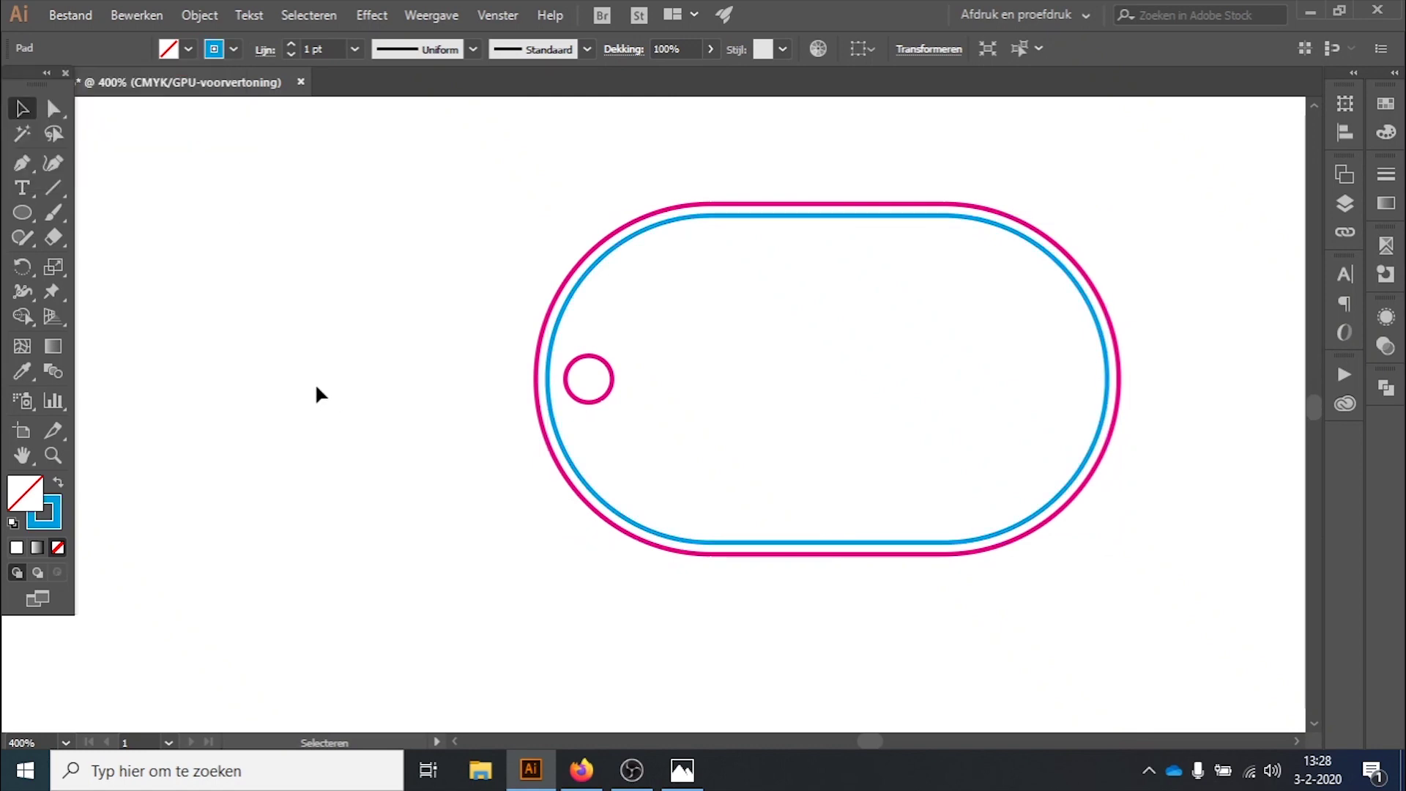
- Select the outer outline, hole circle and cyan inner outline in turn to check them
left_click(662, 214)
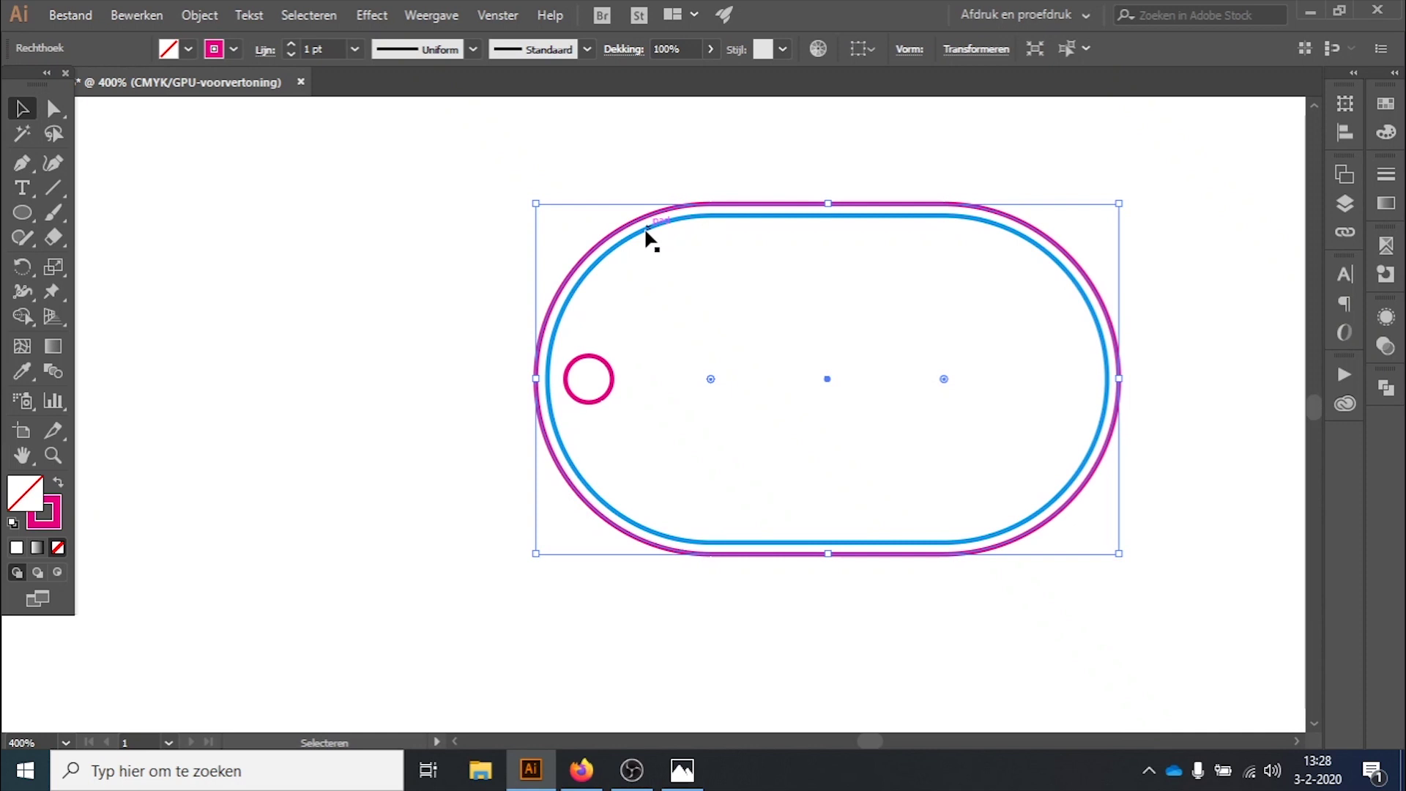
left_click(611, 375)
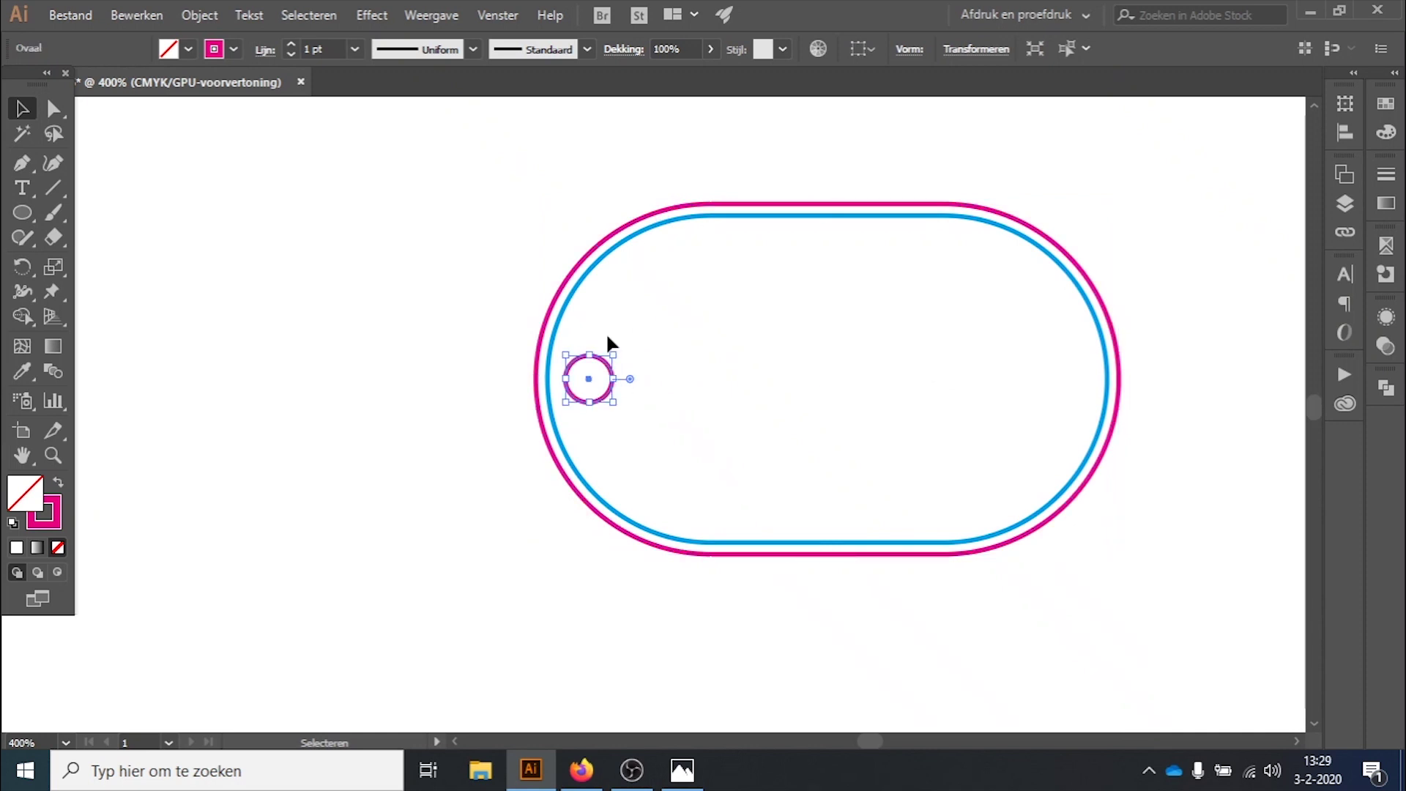
left_click(594, 269)
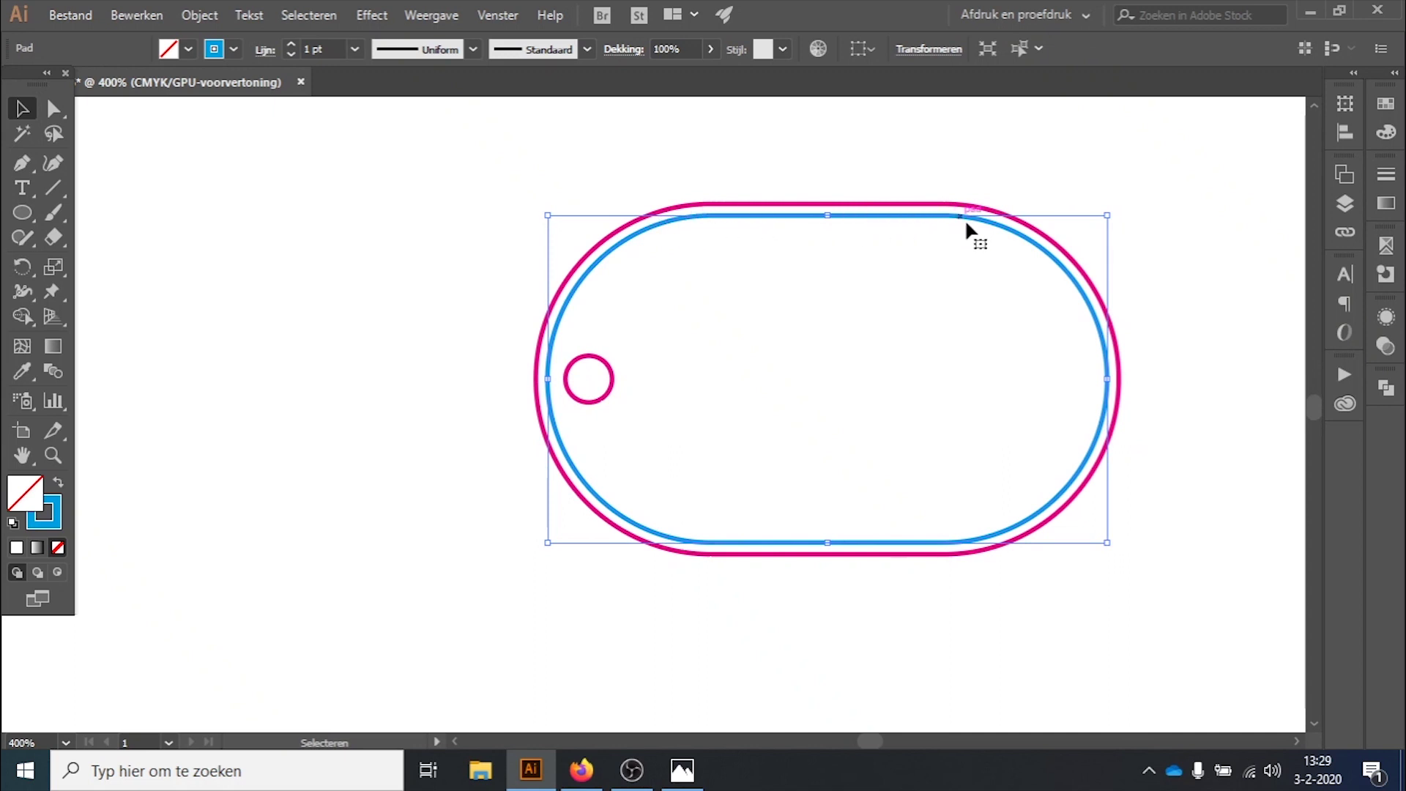
left_click(1198, 373)
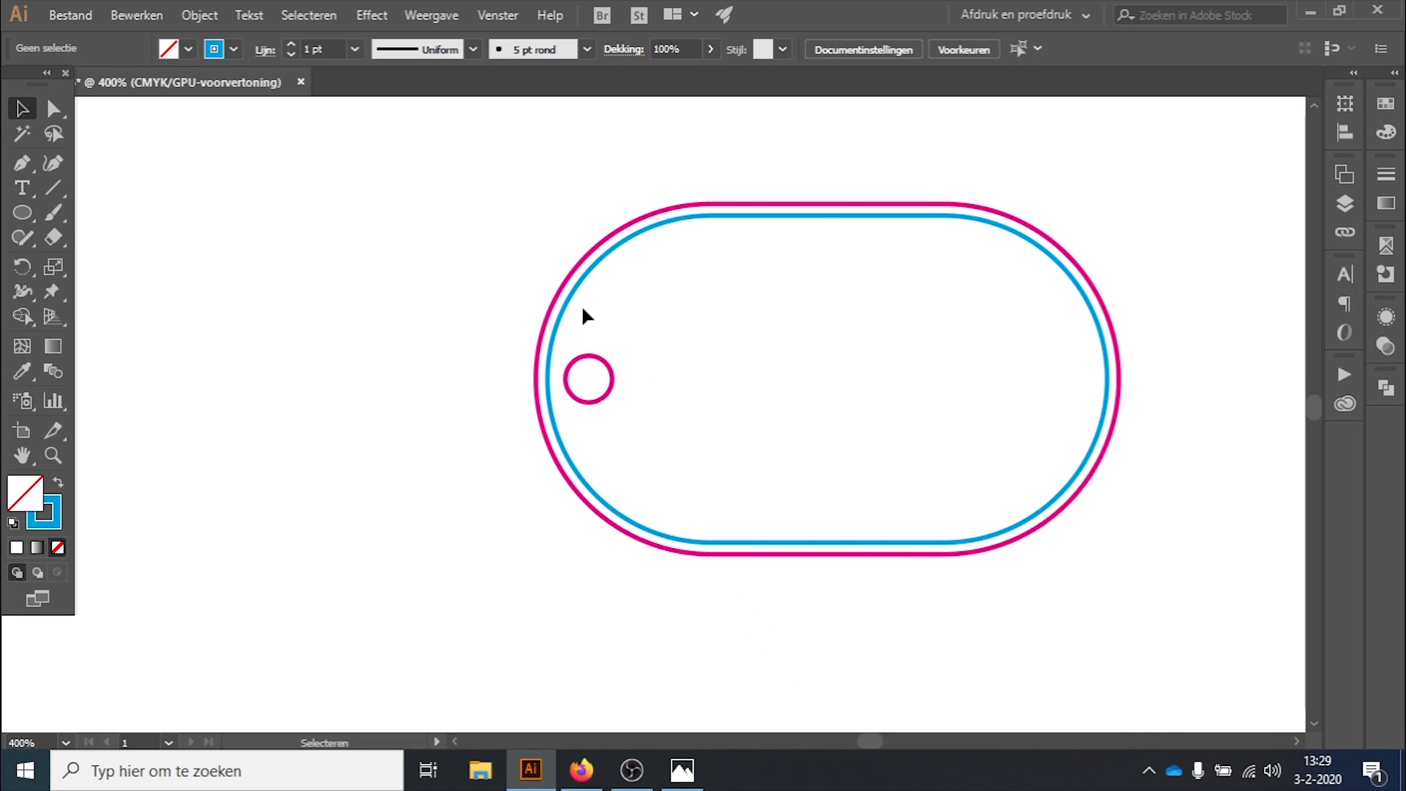
left_click(23, 188)
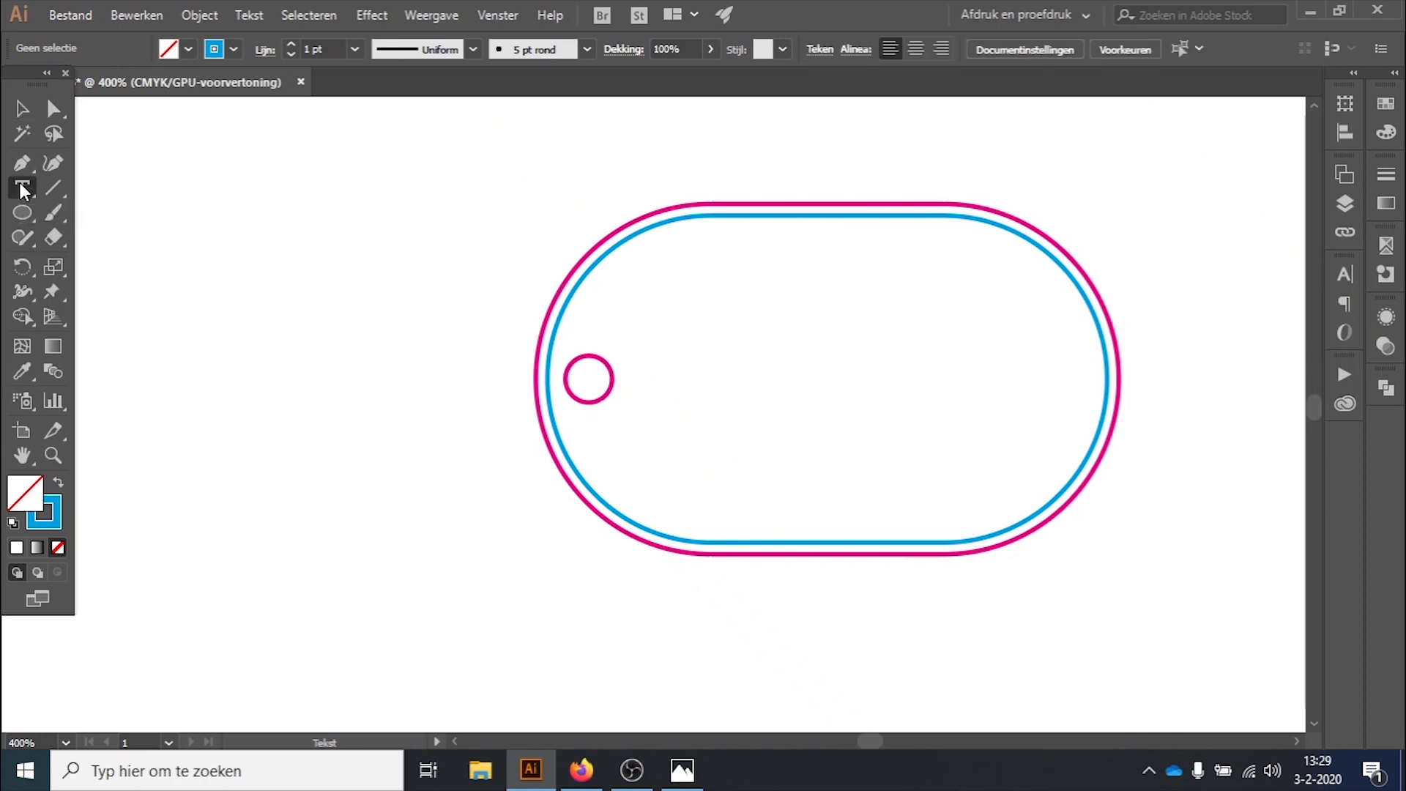
- Type four lines in the tag: the person's name, 1HVE, Kalsbeek College and Woerden
left_click(703, 291)
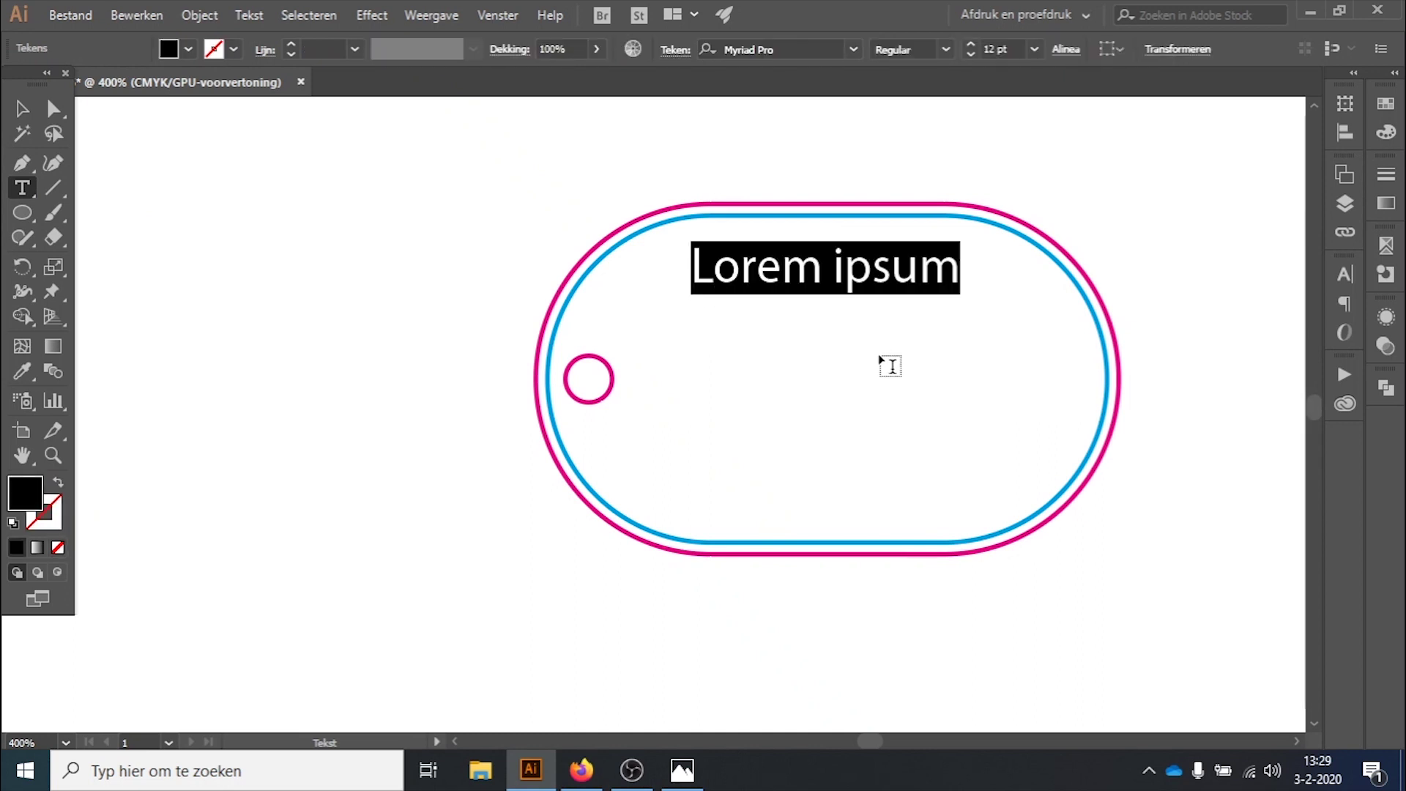
type("R. ")
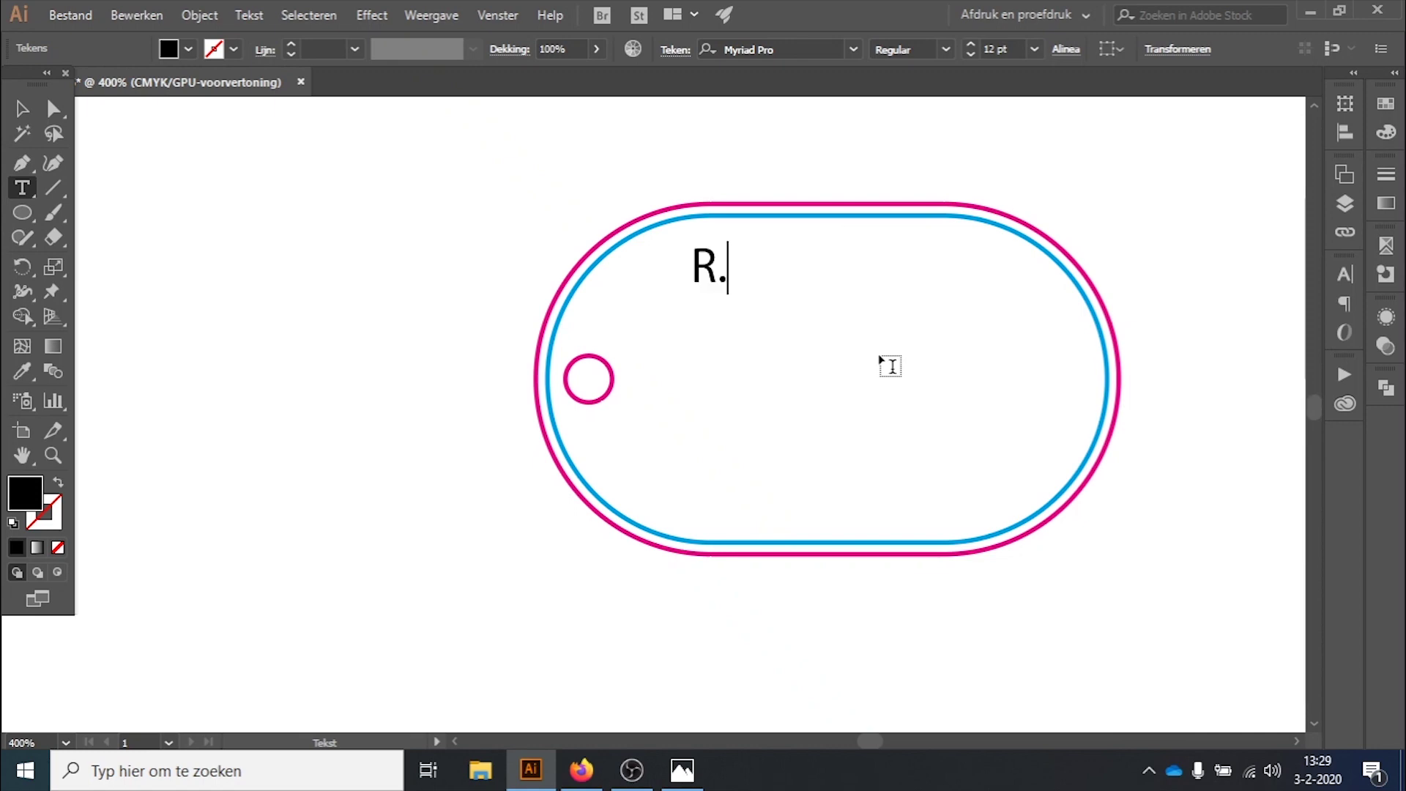
type("Wanders")
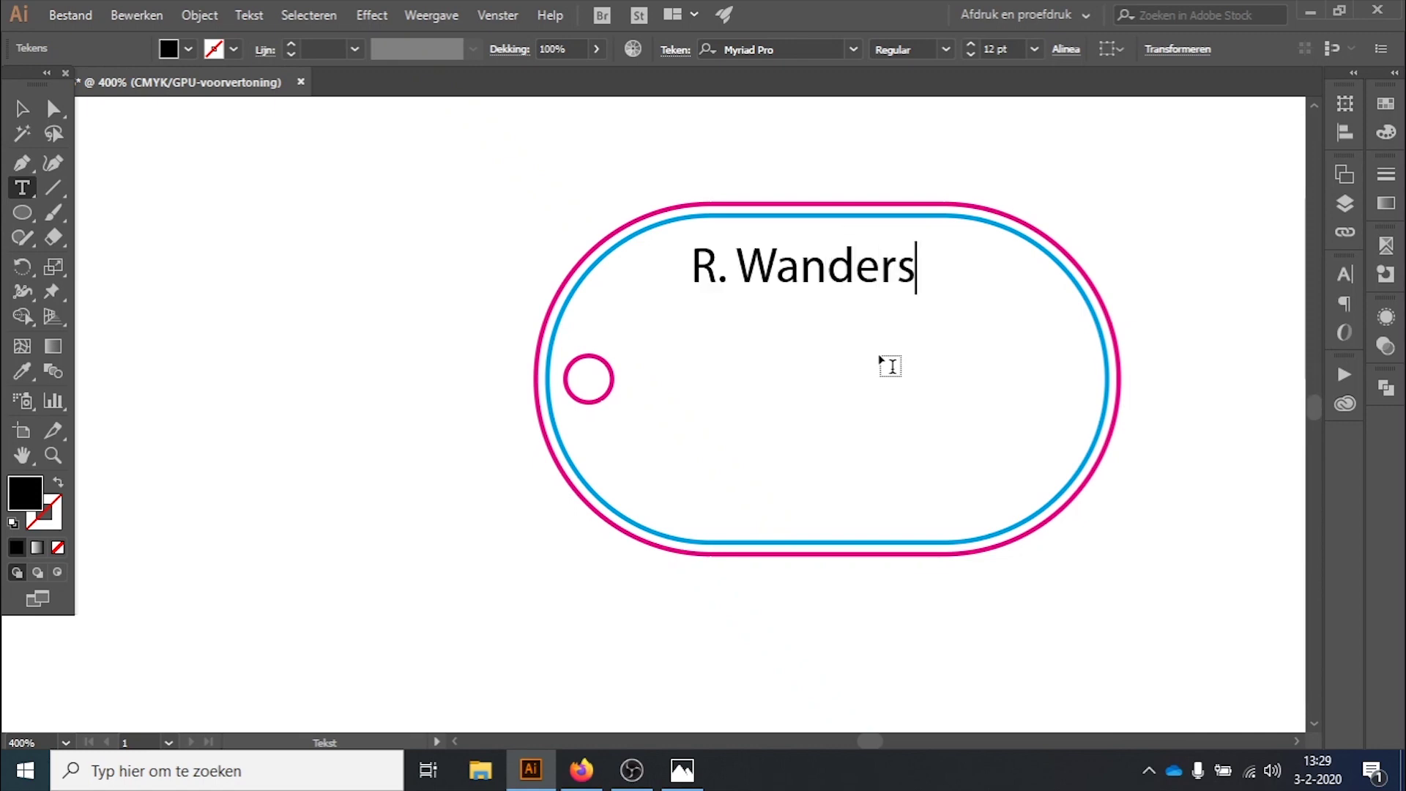
type("!HV")
key("BackSpace")
key("BackSpace")
key("BackSpace")
type("1")
type("HVE")
key("Return")
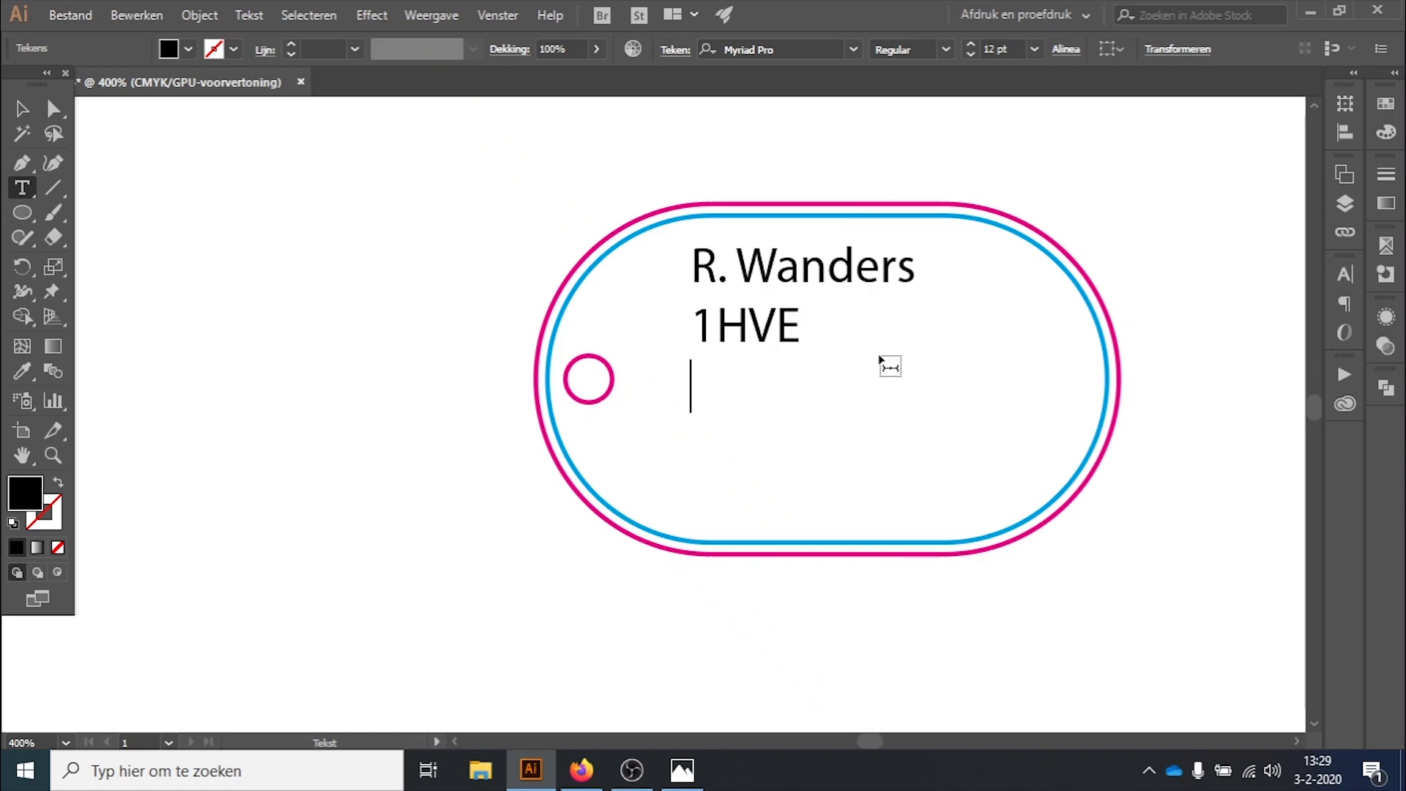
type("Kalsbeek Colle")
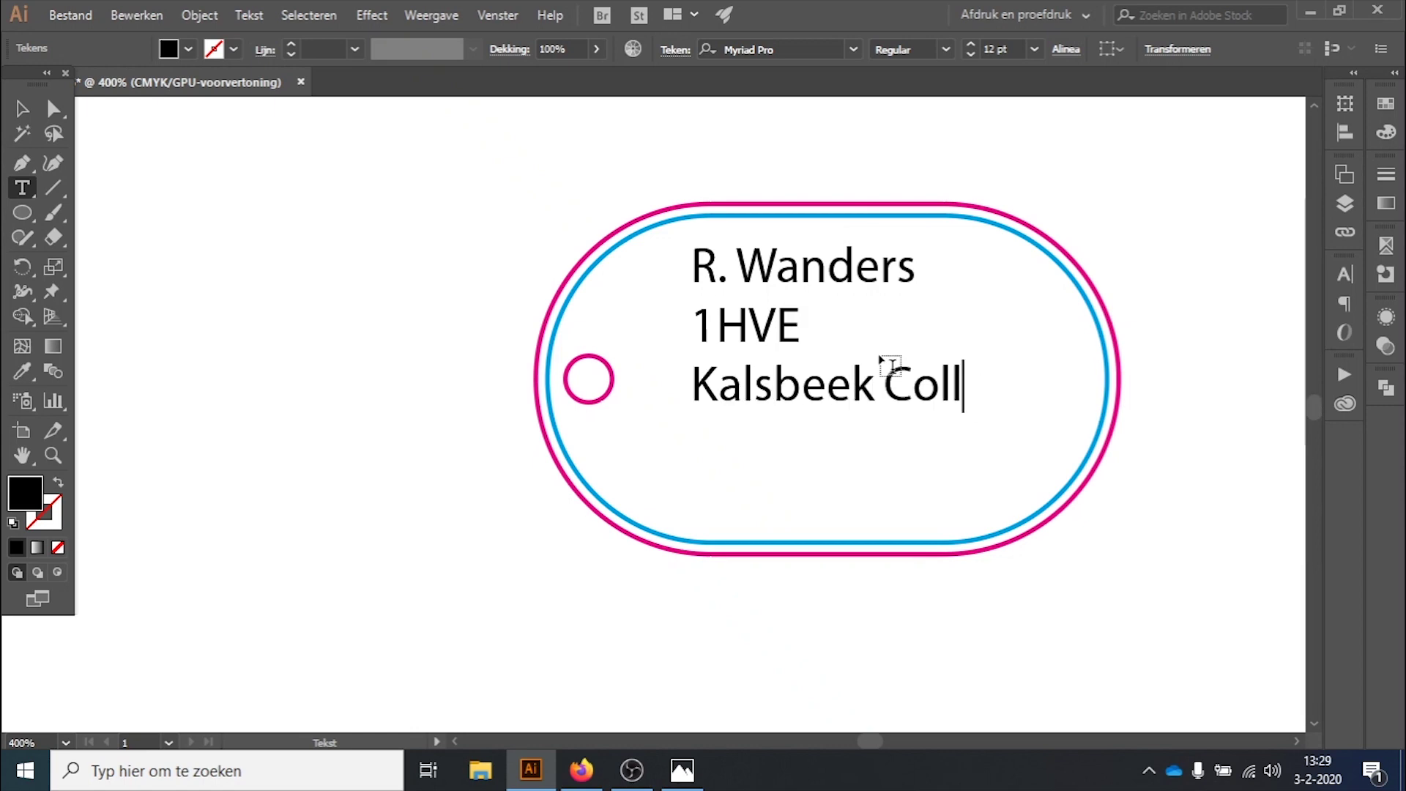
type("ege")
key("Return")
type("Woerden")
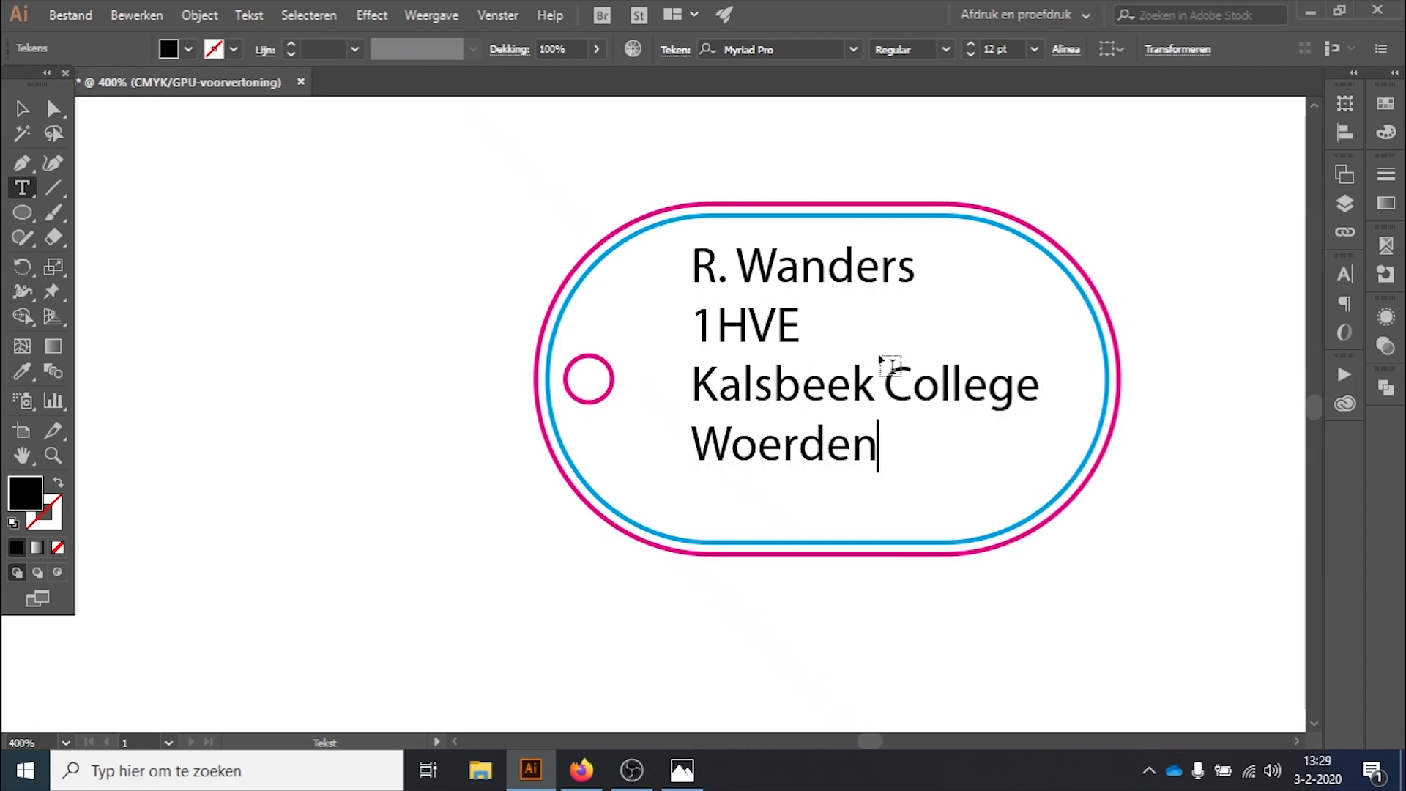
left_click(22, 108)
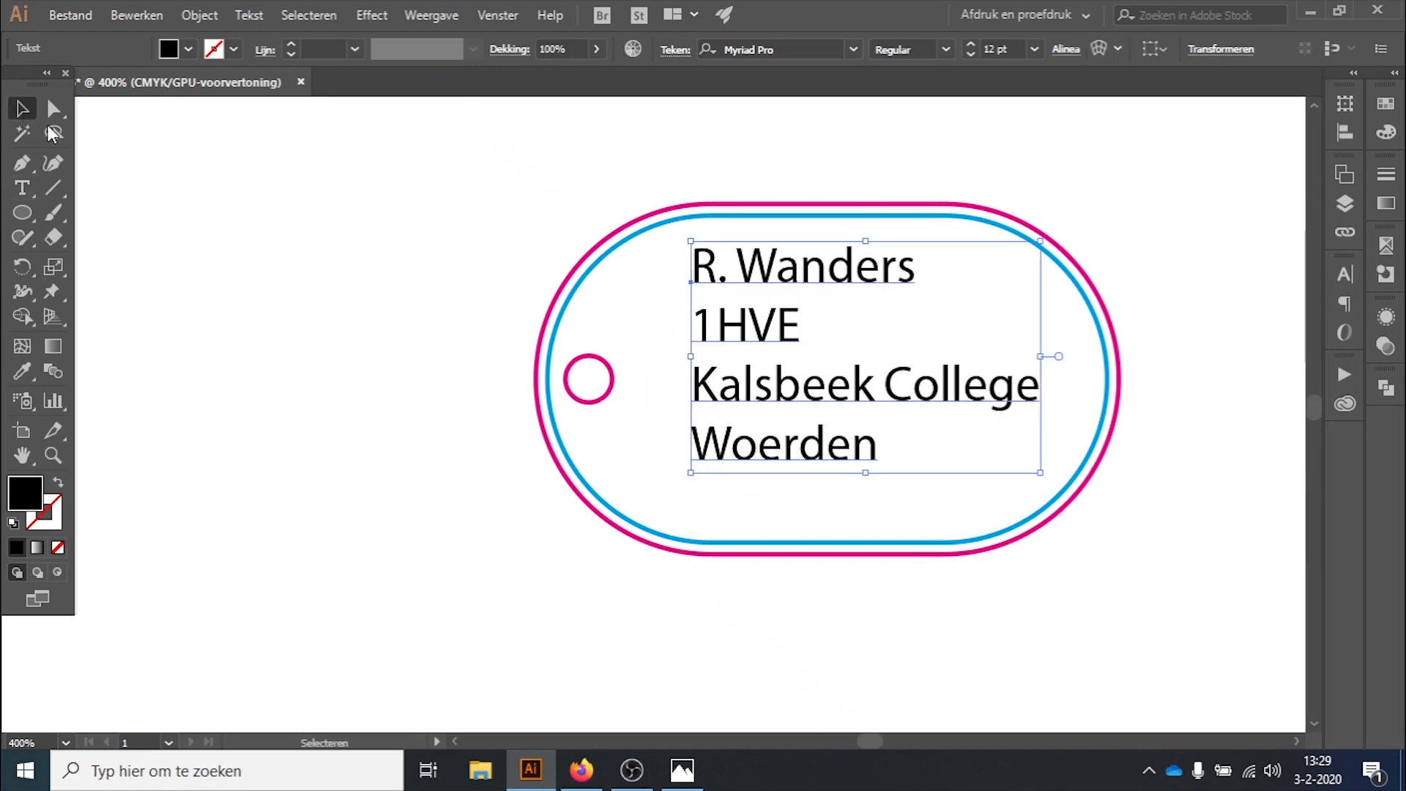
- Move the tag text block slightly lower and preview the font list
left_click_drag(764, 333, 759, 353)
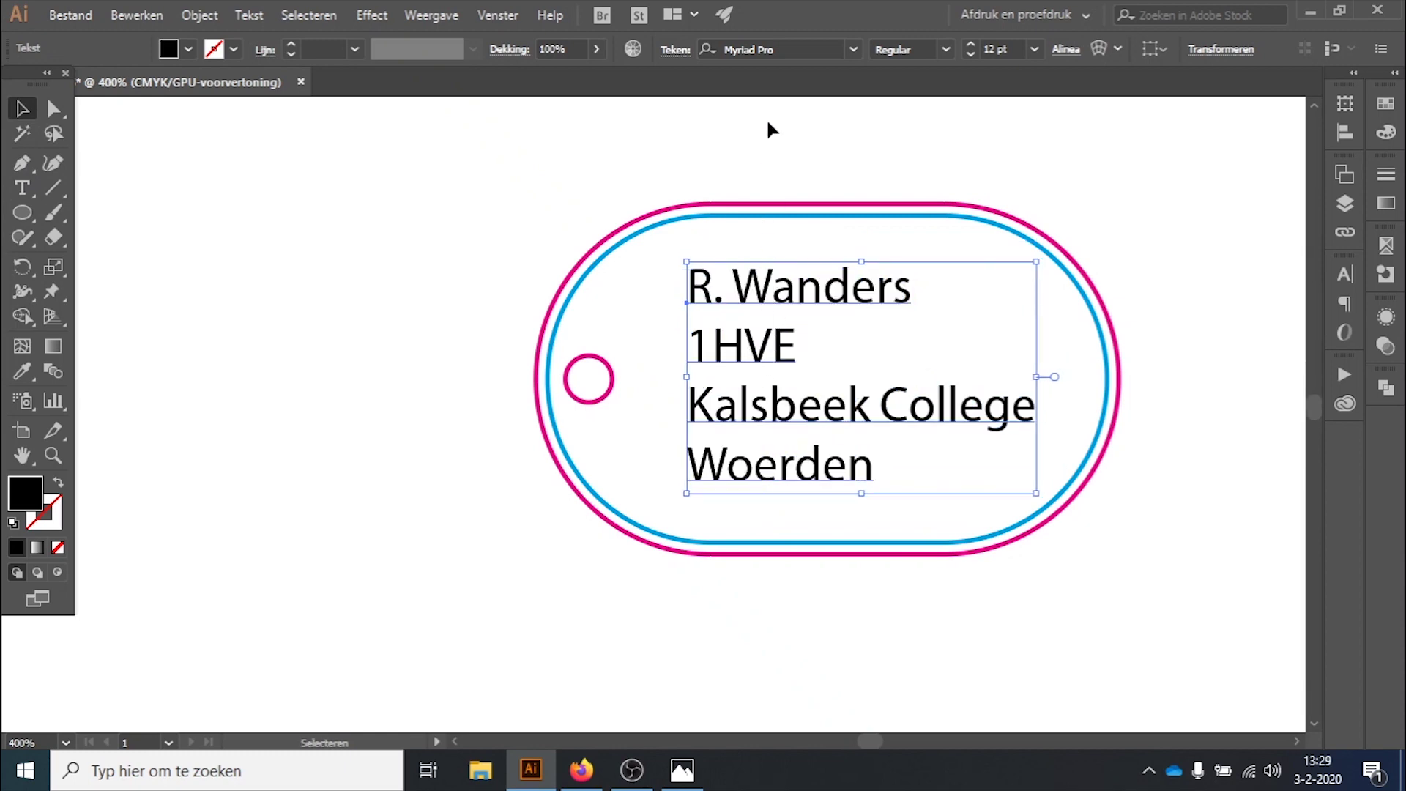
left_click(854, 51)
left_click(718, 157)
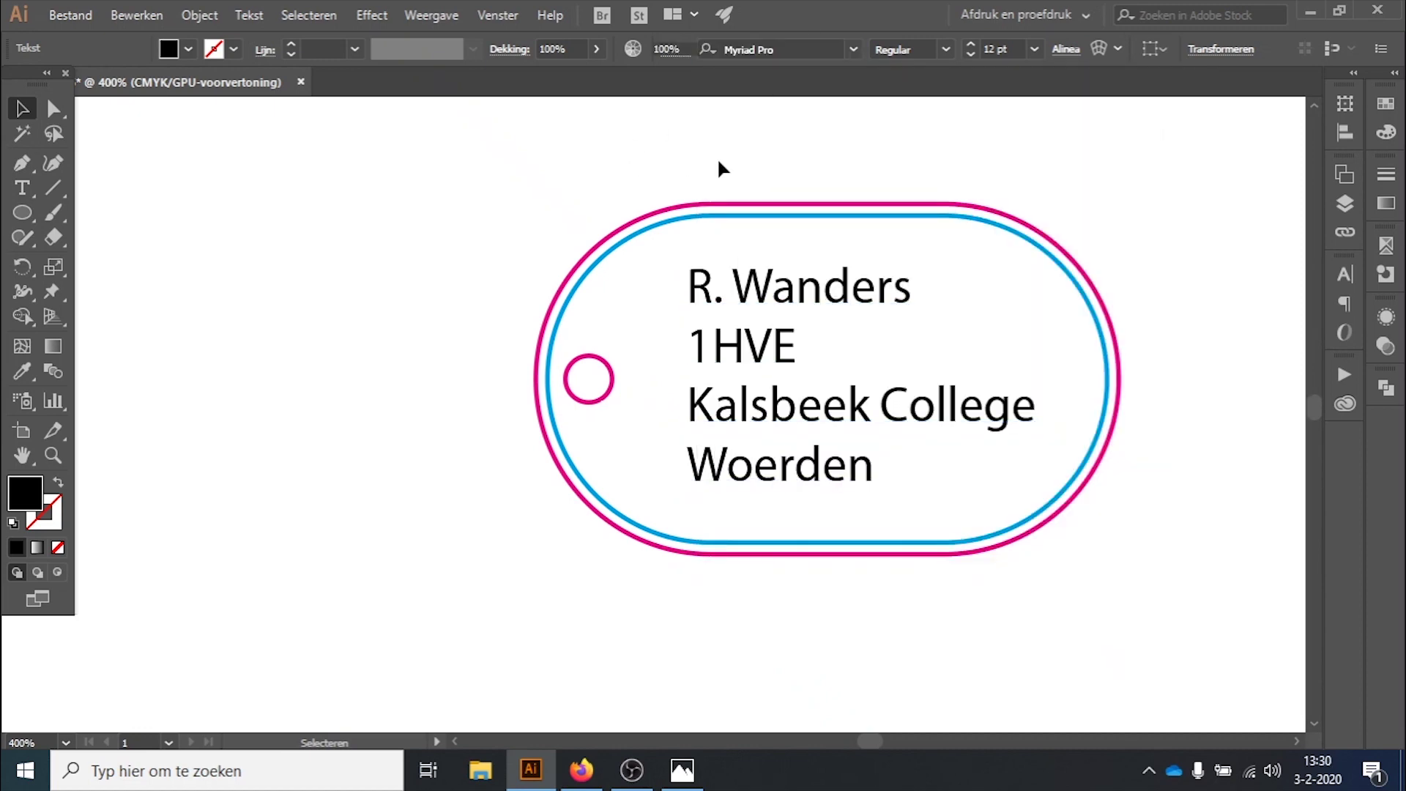
- Pan the tag to the left, reselect its text and bring up the font list
key("space")
left_click_drag(839, 141, 495, 162)
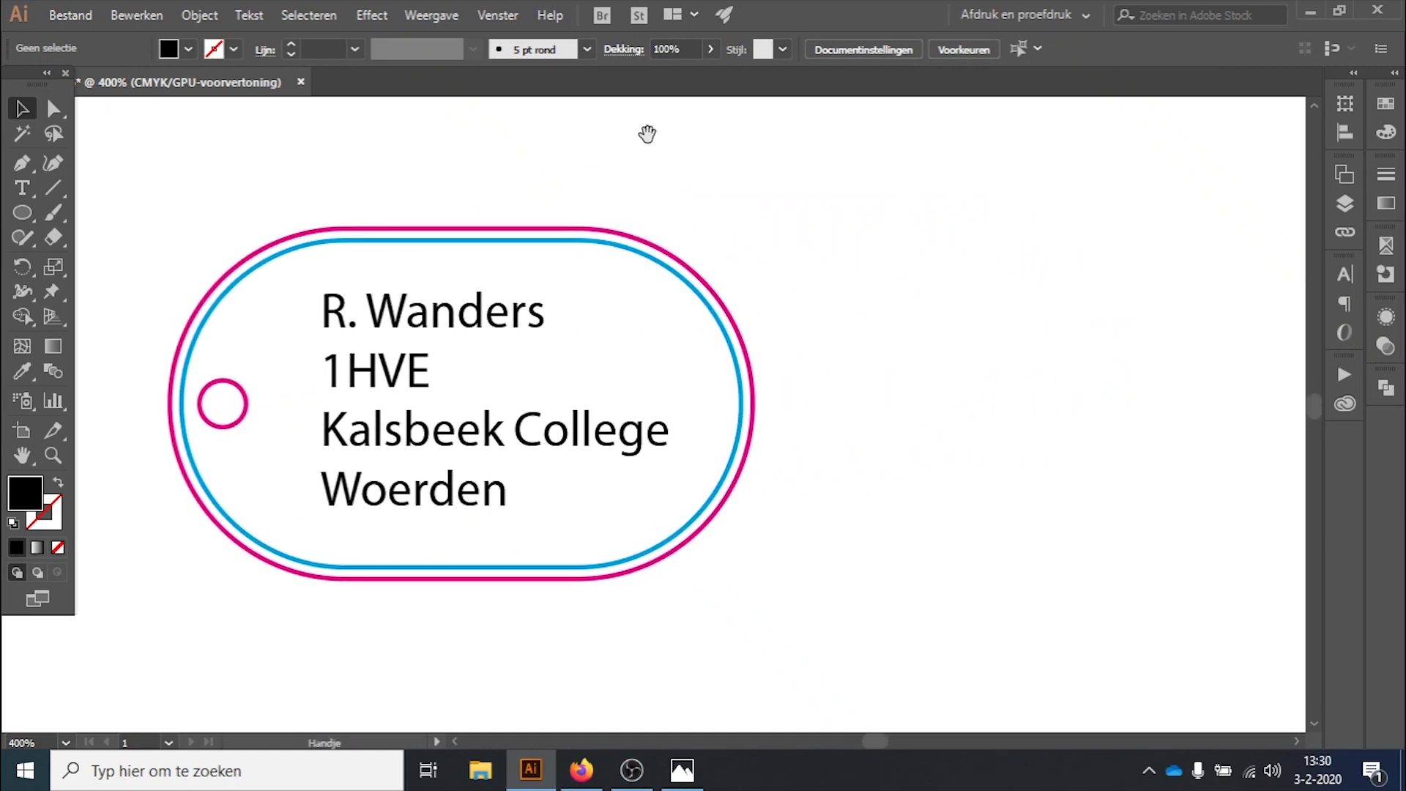
left_click(472, 314)
left_click(854, 49)
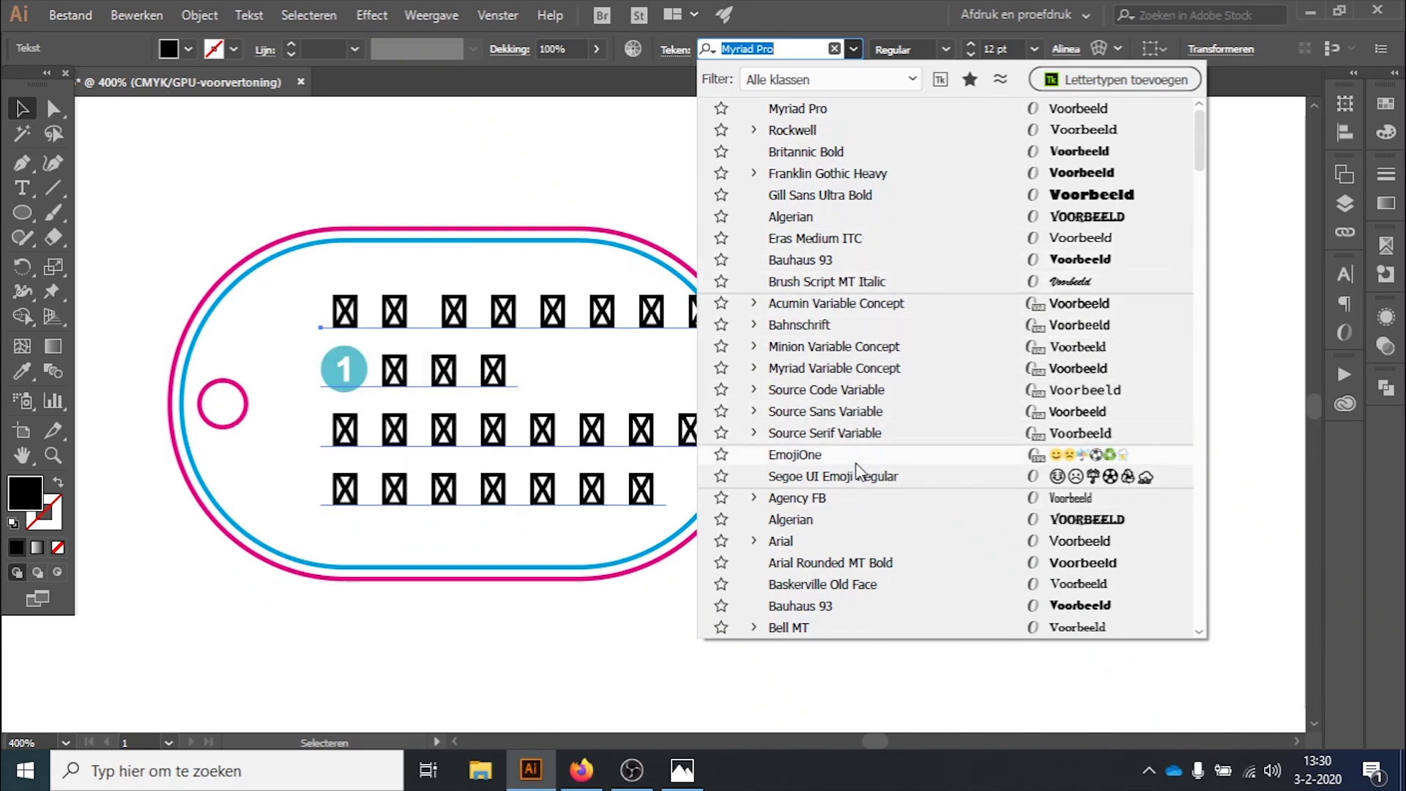
- Apply Gill Sans Ultra Bold to the tag text lines and begin scaling the block down
left_click(843, 196)
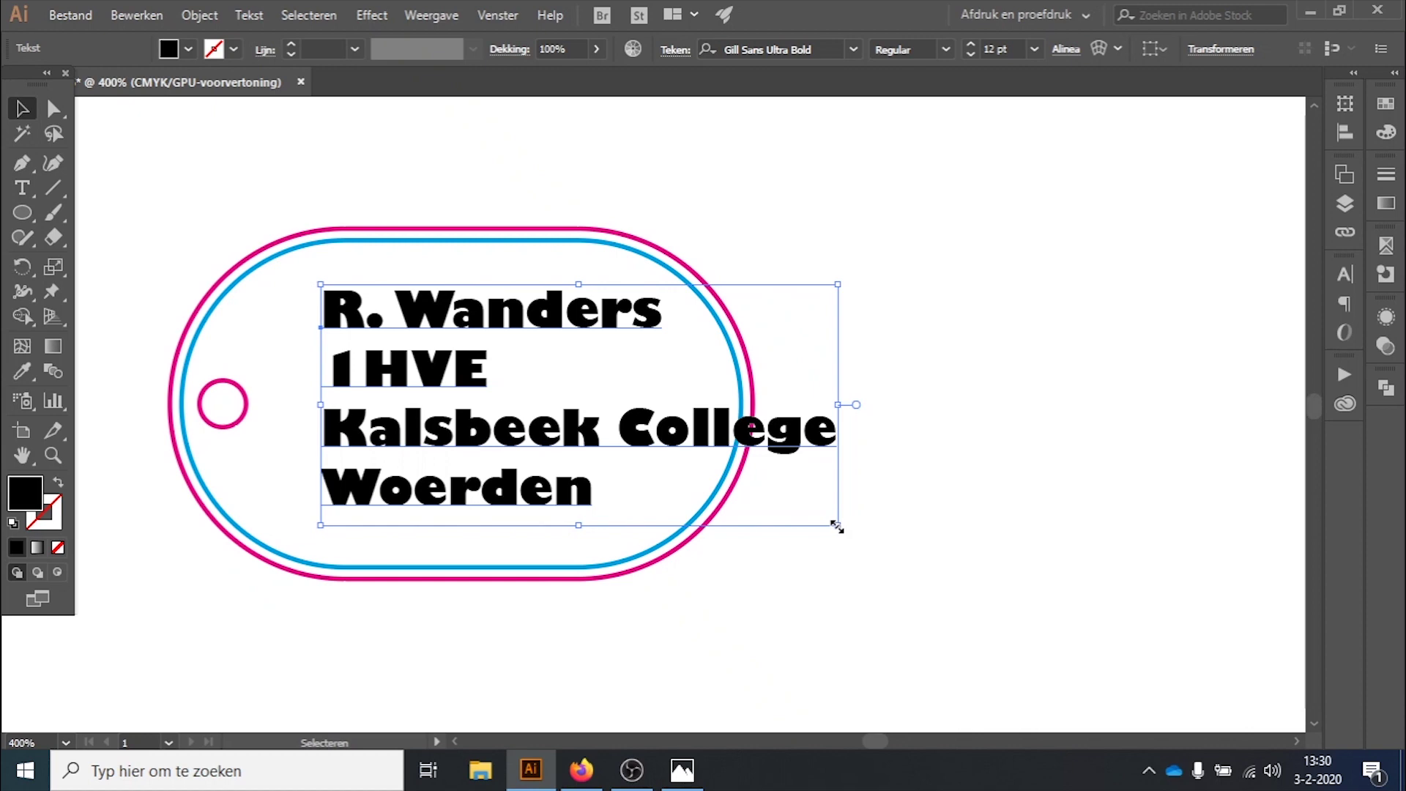
mouse_move(837, 526)
left_mouse_down()
mouse_move(851, 343)
mouse_move(818, 715)
left_mouse_up()
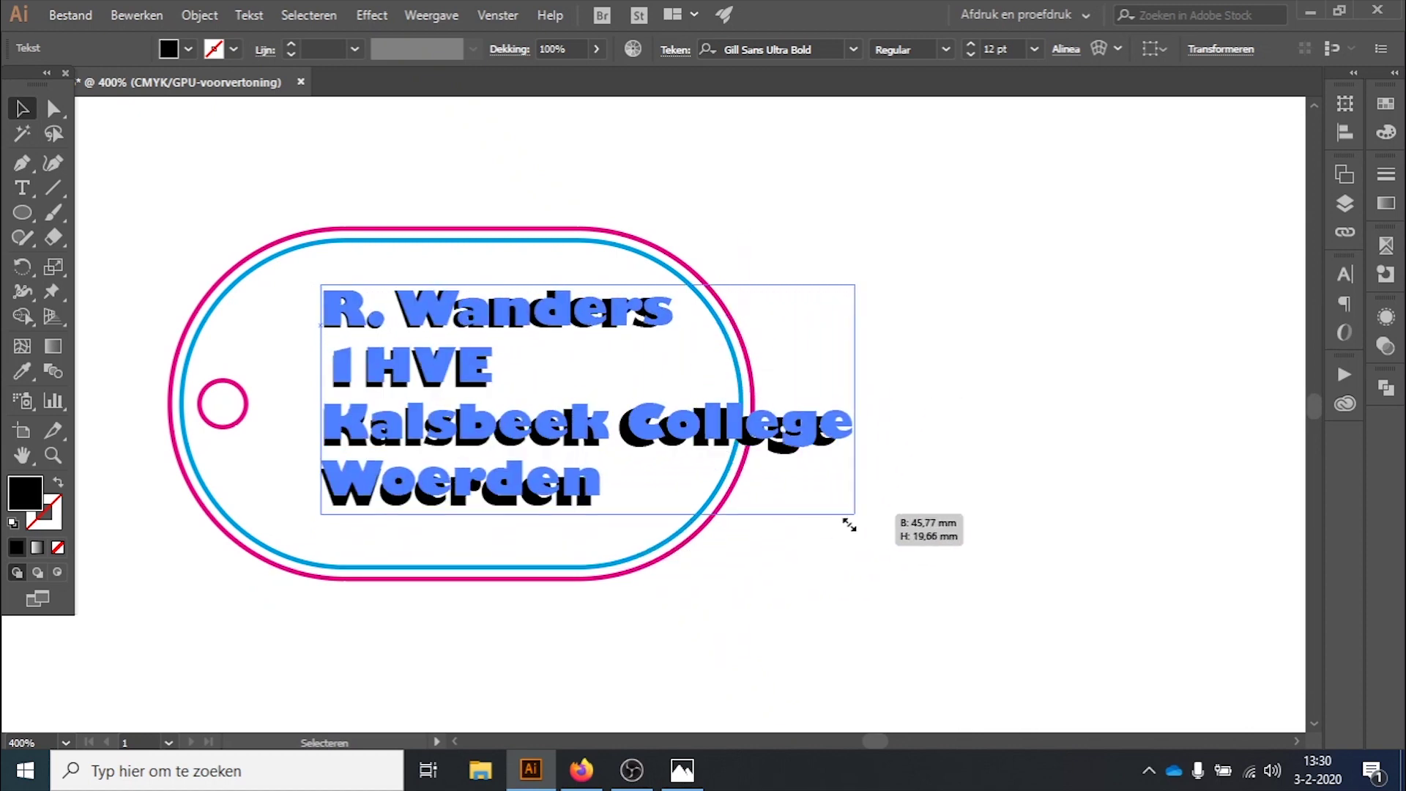
- Scale the Gill Sans text block down and drag it inside the tag's inner outline
mouse_move(818, 714)
left_mouse_down()
mouse_move(780, 391)
mouse_move(707, 439)
mouse_move(688, 492)
mouse_move(810, 558)
mouse_move(650, 476)
mouse_move(1066, 643)
left_mouse_up()
mouse_move(1047, 636)
left_mouse_down()
mouse_move(540, 458)
mouse_move(1230, 652)
mouse_move(701, 527)
mouse_move(333, 542)
mouse_move(894, 612)
mouse_move(723, 575)
left_mouse_up()
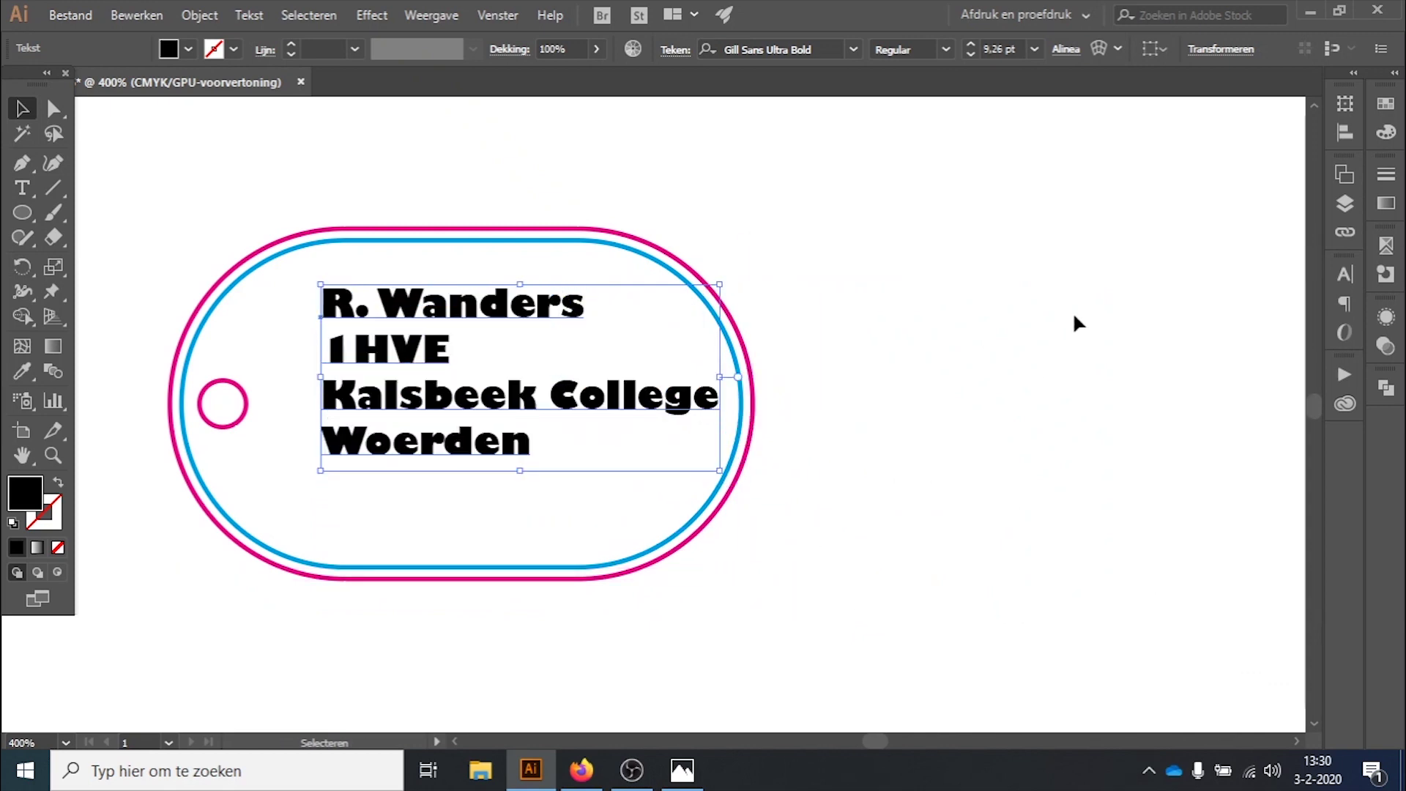
mouse_move(408, 354)
left_mouse_down()
mouse_move(378, 376)
mouse_move(396, 395)
left_mouse_up()
left_click_drag(518, 348, 497, 289)
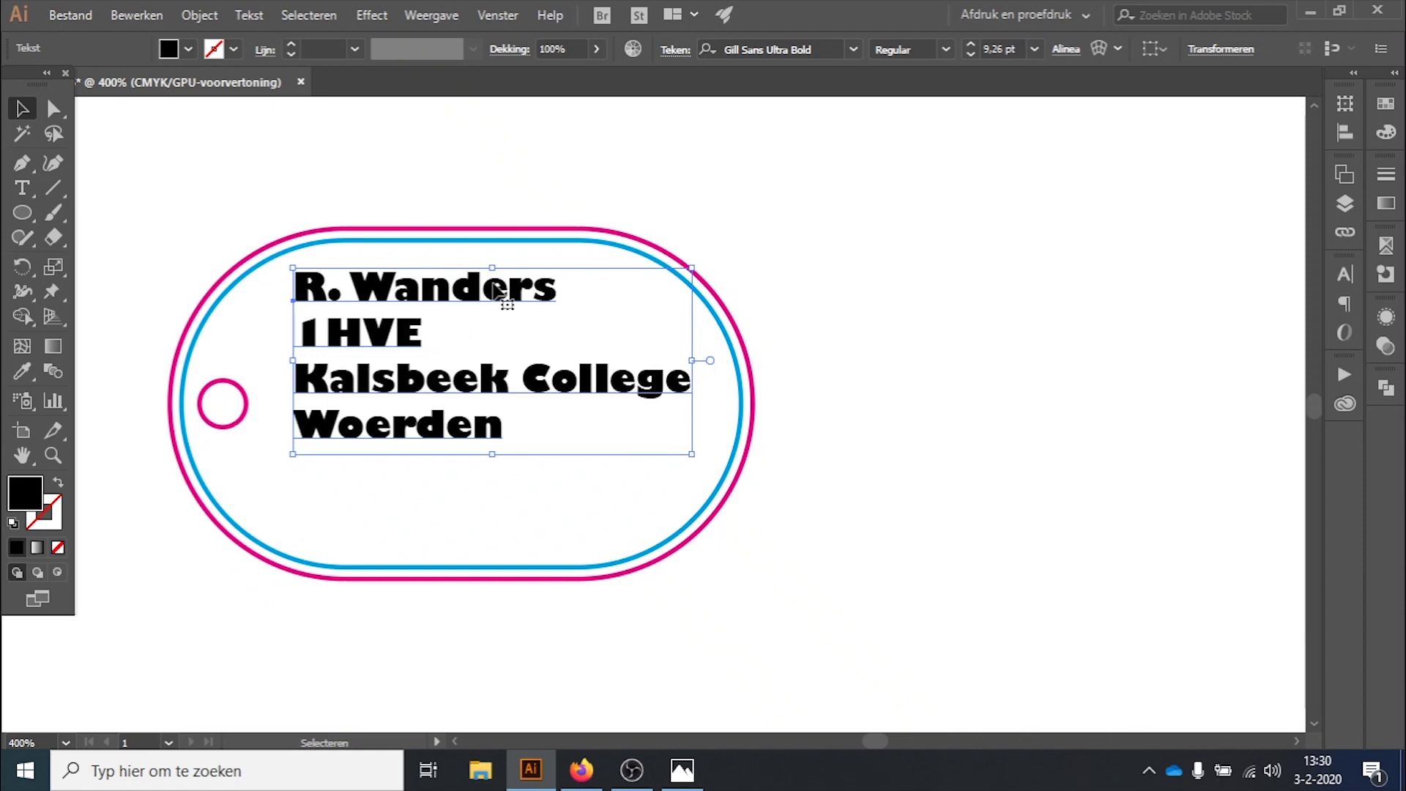
- Nudge the text block slightly right and up with the arrow keys, then deselect
key("Down")
key("Down")
key("Down")
key("Down")
key("Down")
key("Down")
key("Down")
key("Down")
key("Down")
key("Down")
key("Down")
key("Down")
key("Up")
key("Up")
key("Up")
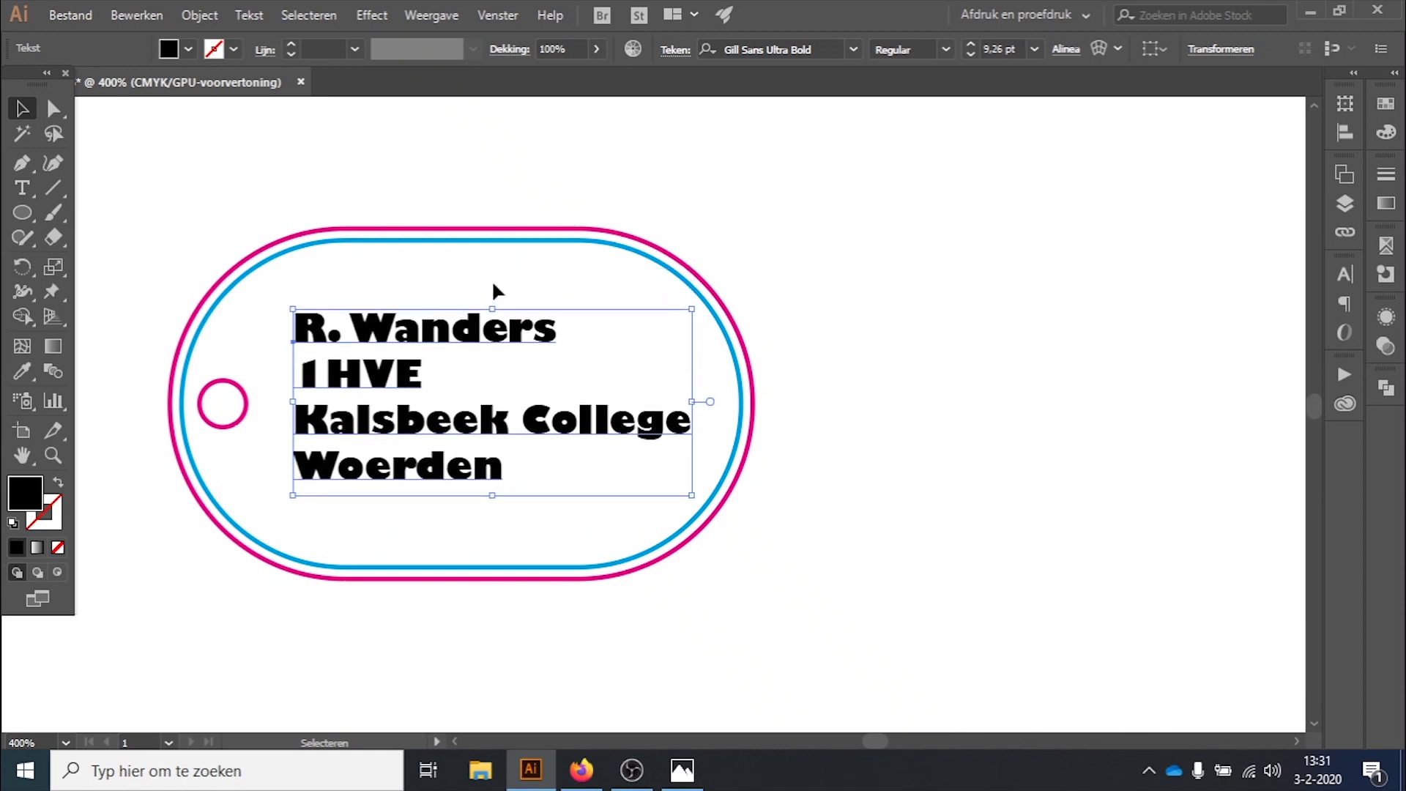
key("Down")
key("Down")
key("Down")
key("Left")
key("Left")
key("Left")
key("Right")
key("Right")
key("Right")
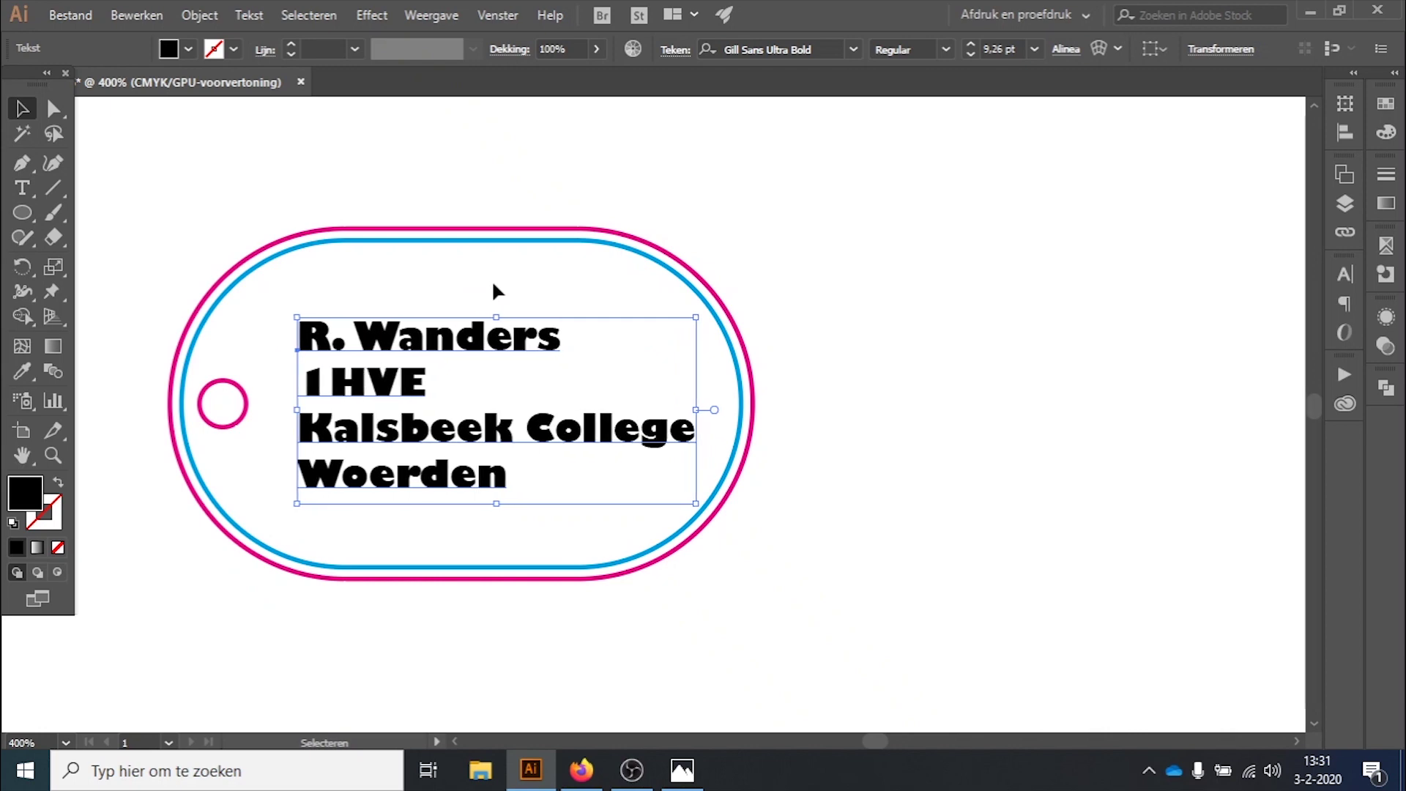
key("Left")
key("Up")
key("Down")
key("Right")
key("Right")
key("Right")
key("Up")
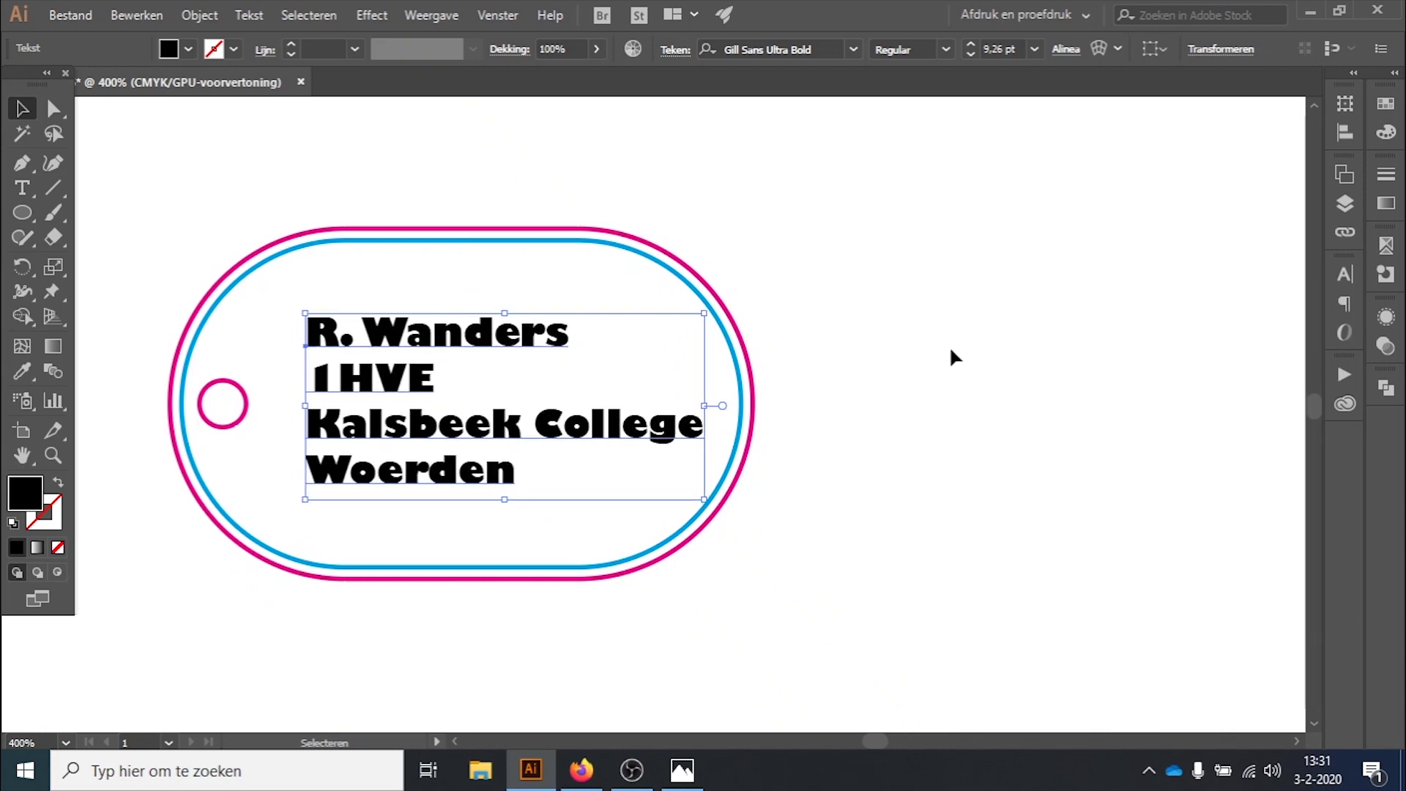
left_click(952, 346)
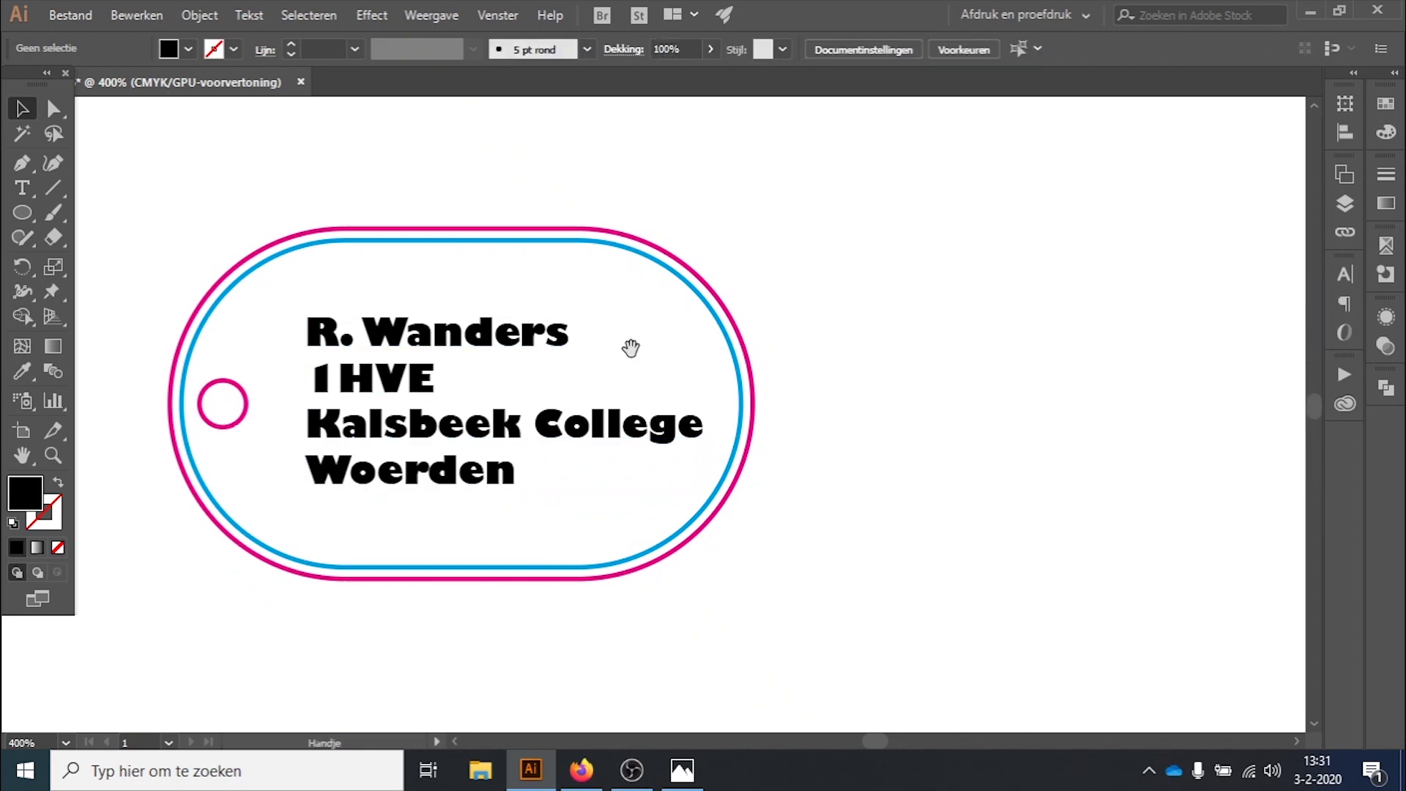
- Set the address text's fill to None and its stroke to CMYK-cyaan
left_click_drag(630, 348, 901, 315)
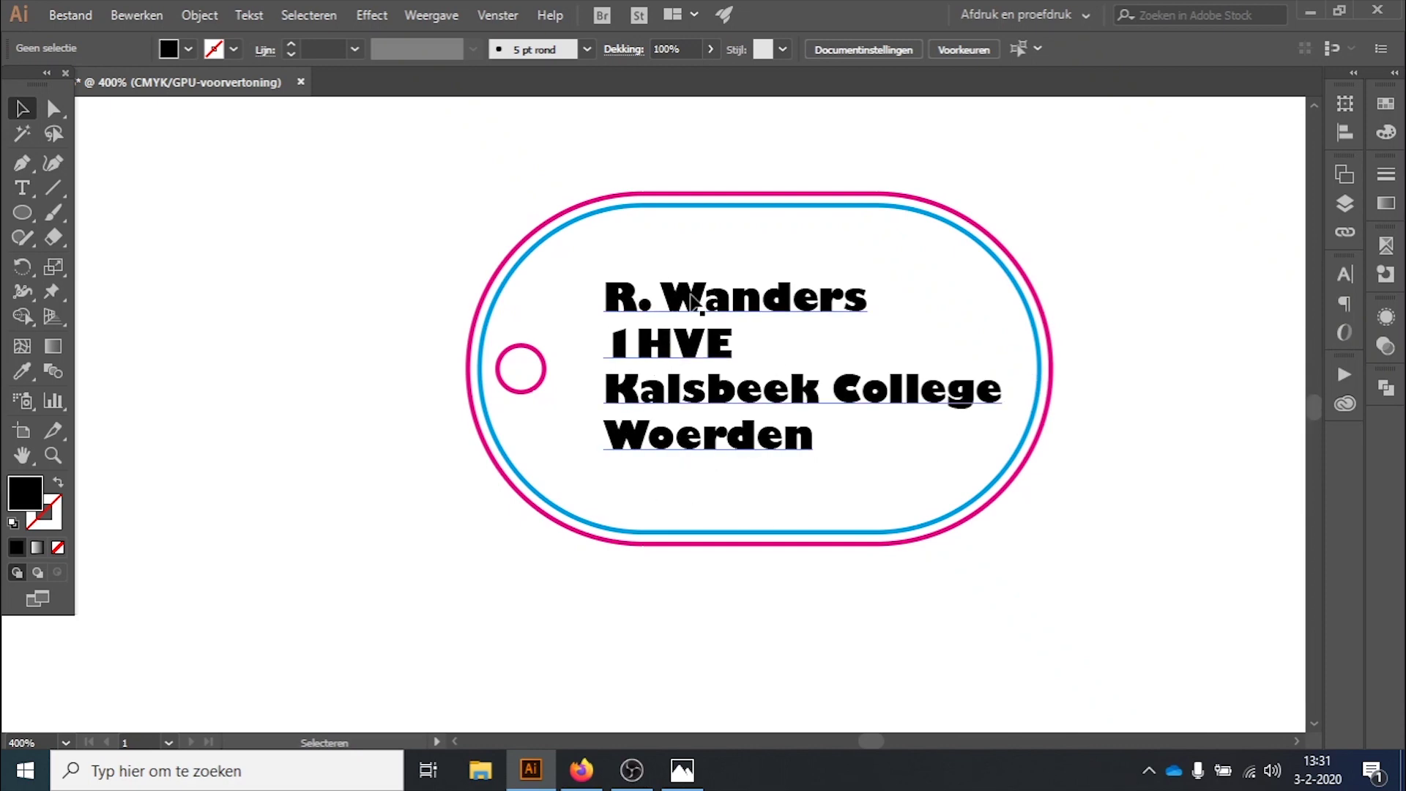
left_click(692, 300)
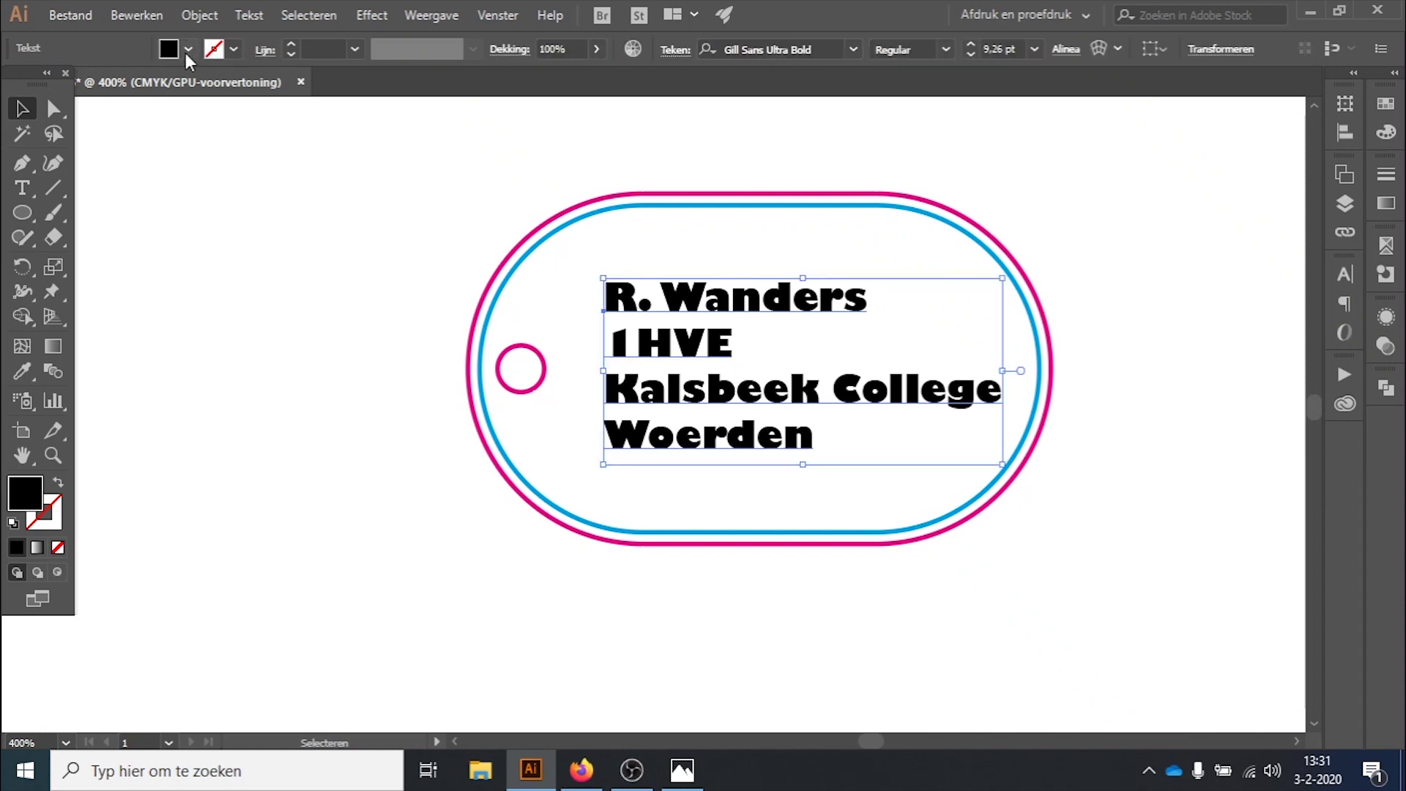
left_click(188, 50)
left_click(13, 84)
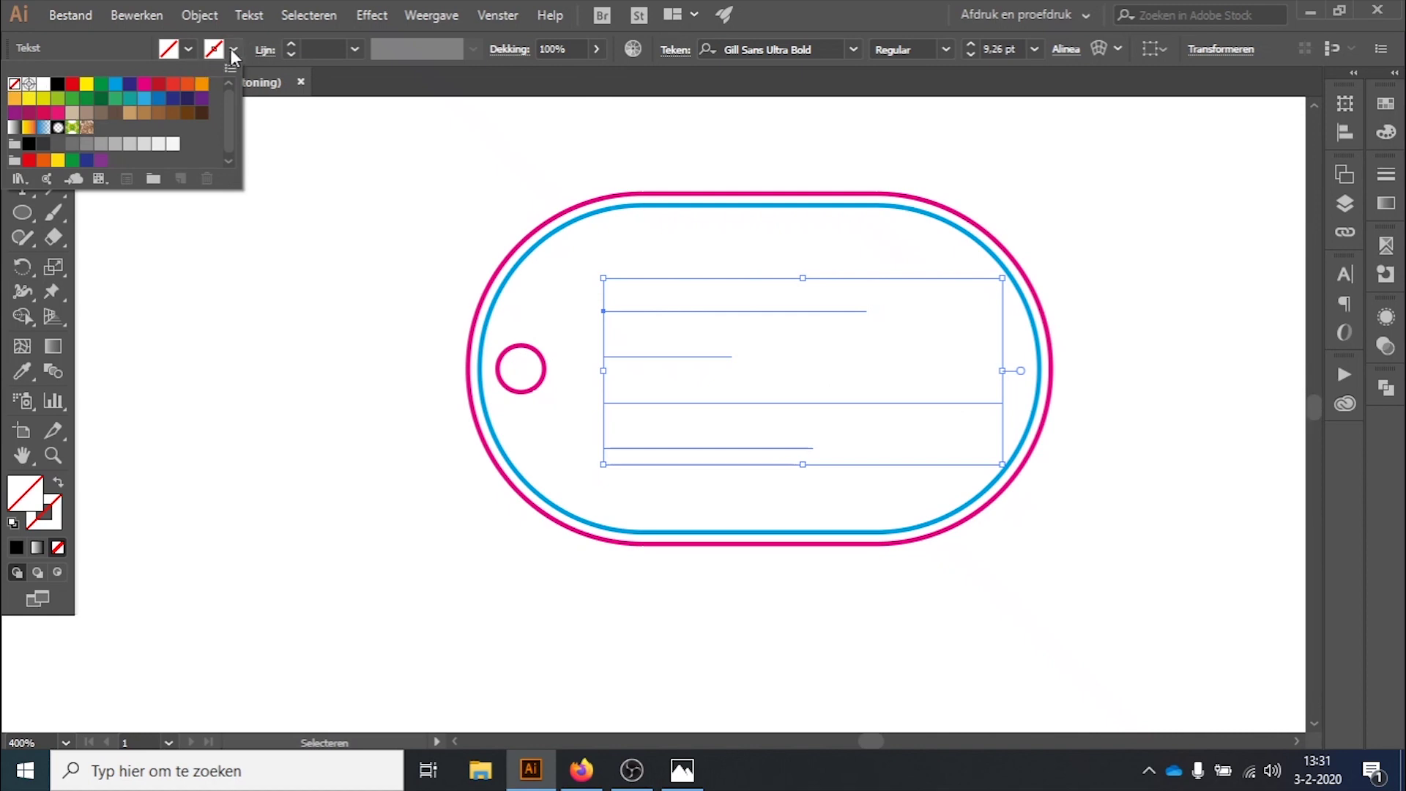
left_click(227, 48)
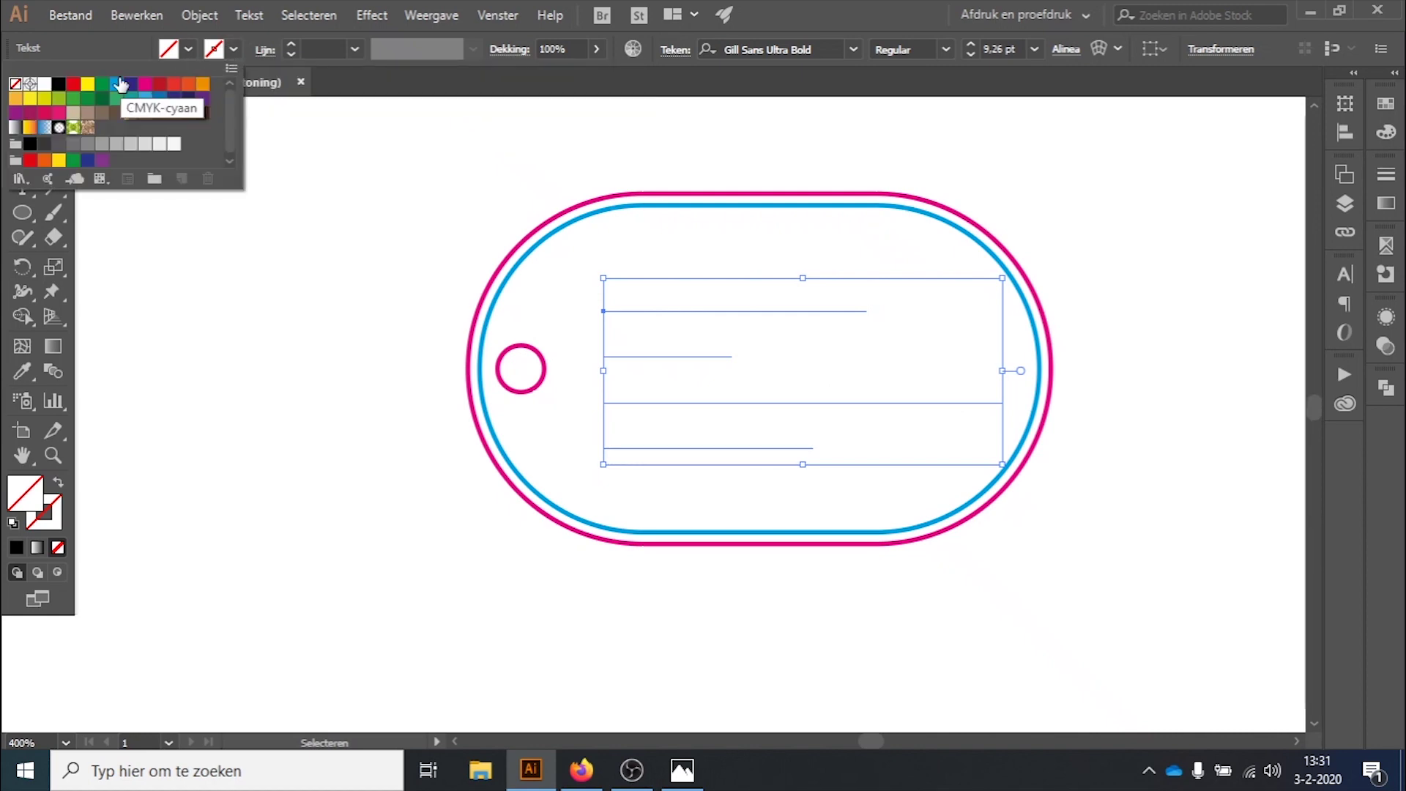
left_click(117, 89)
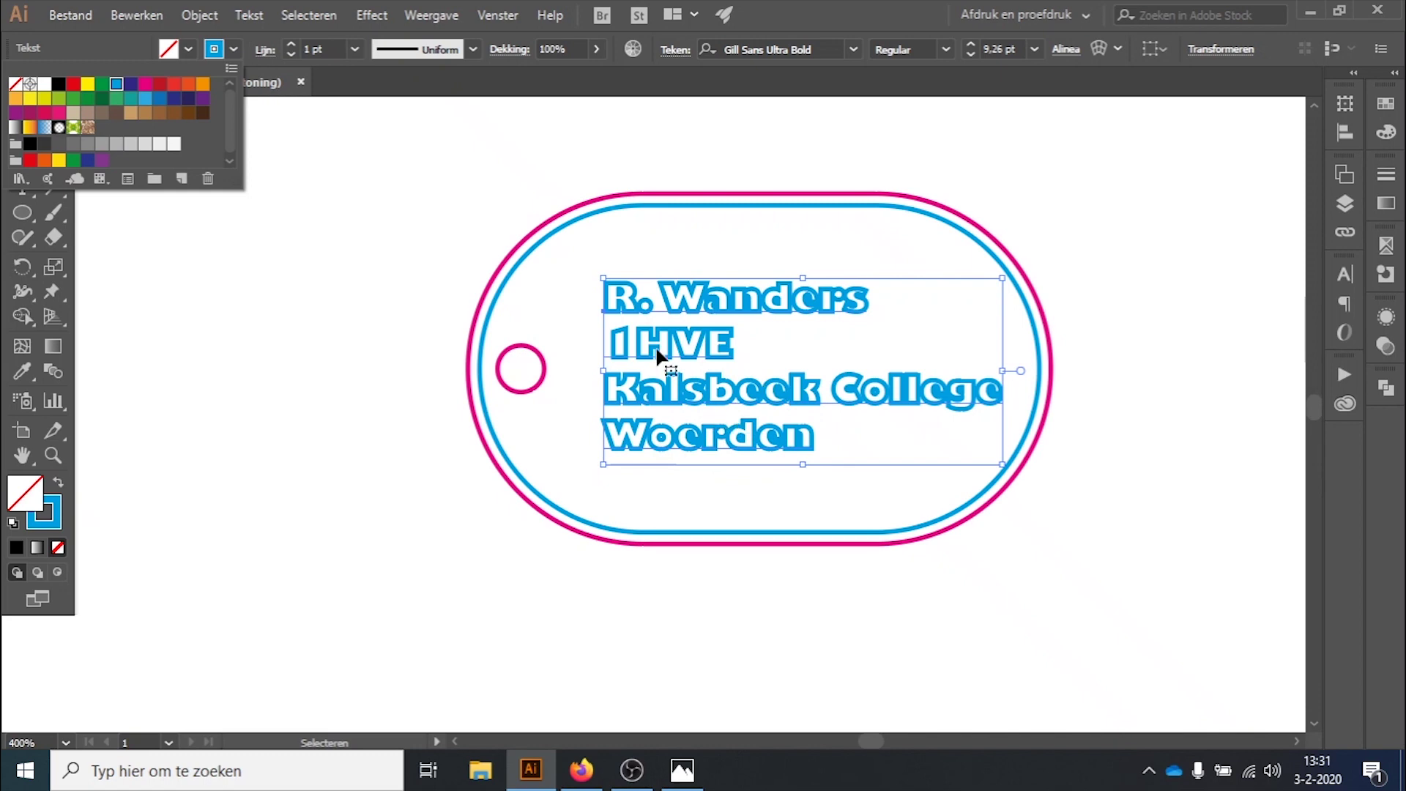
- Thin the text stroke to 0.25 pt and check the result
left_click(291, 55)
left_click(290, 55)
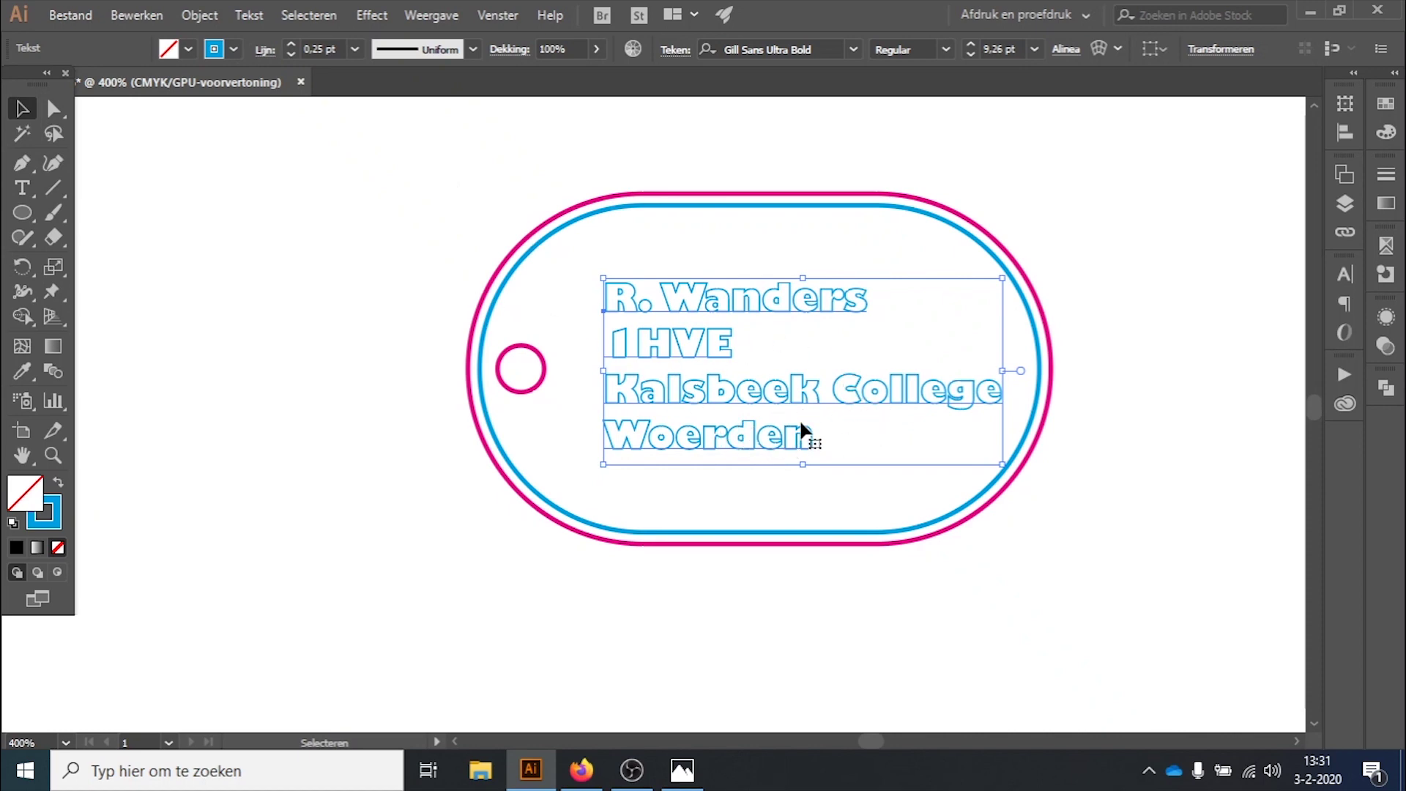
left_click(360, 281)
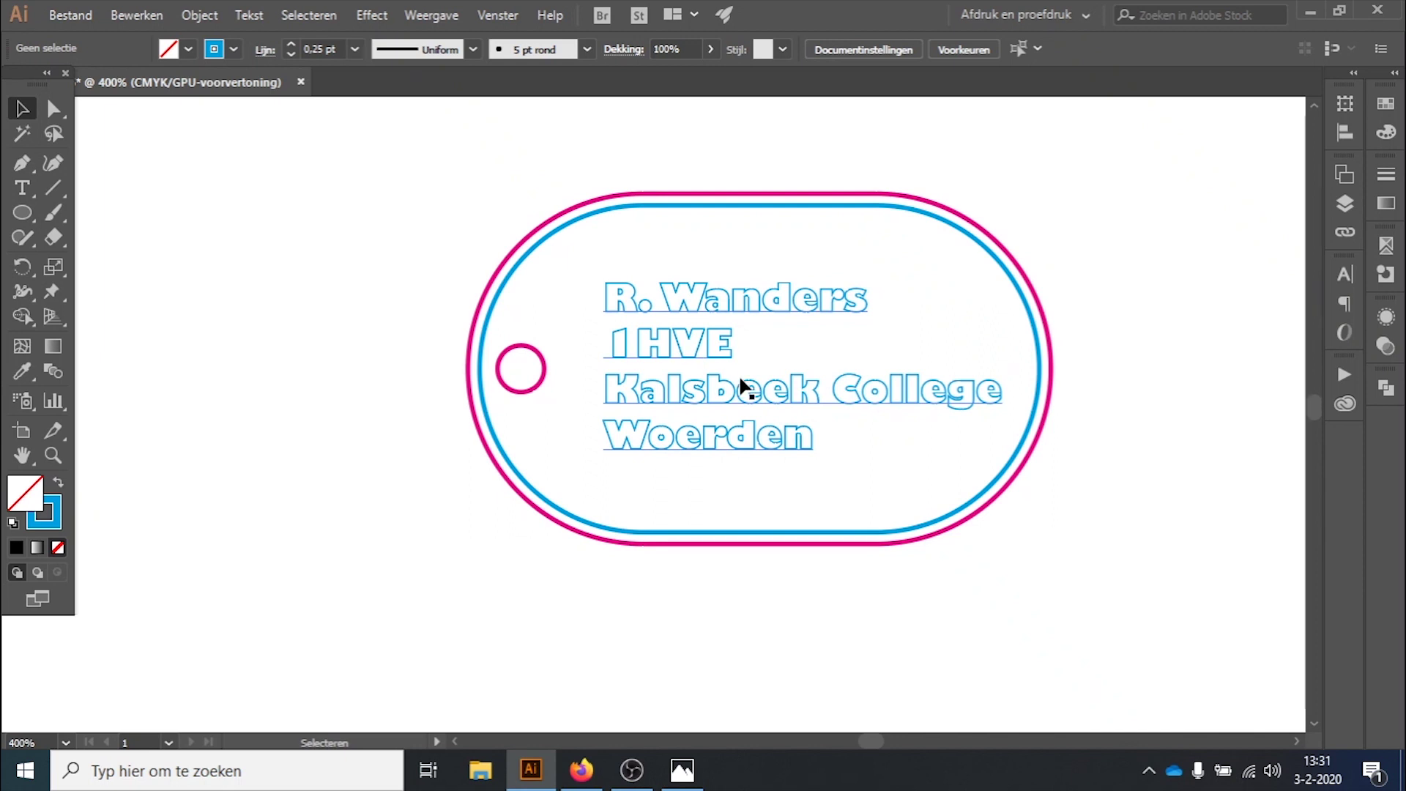
left_click(667, 348)
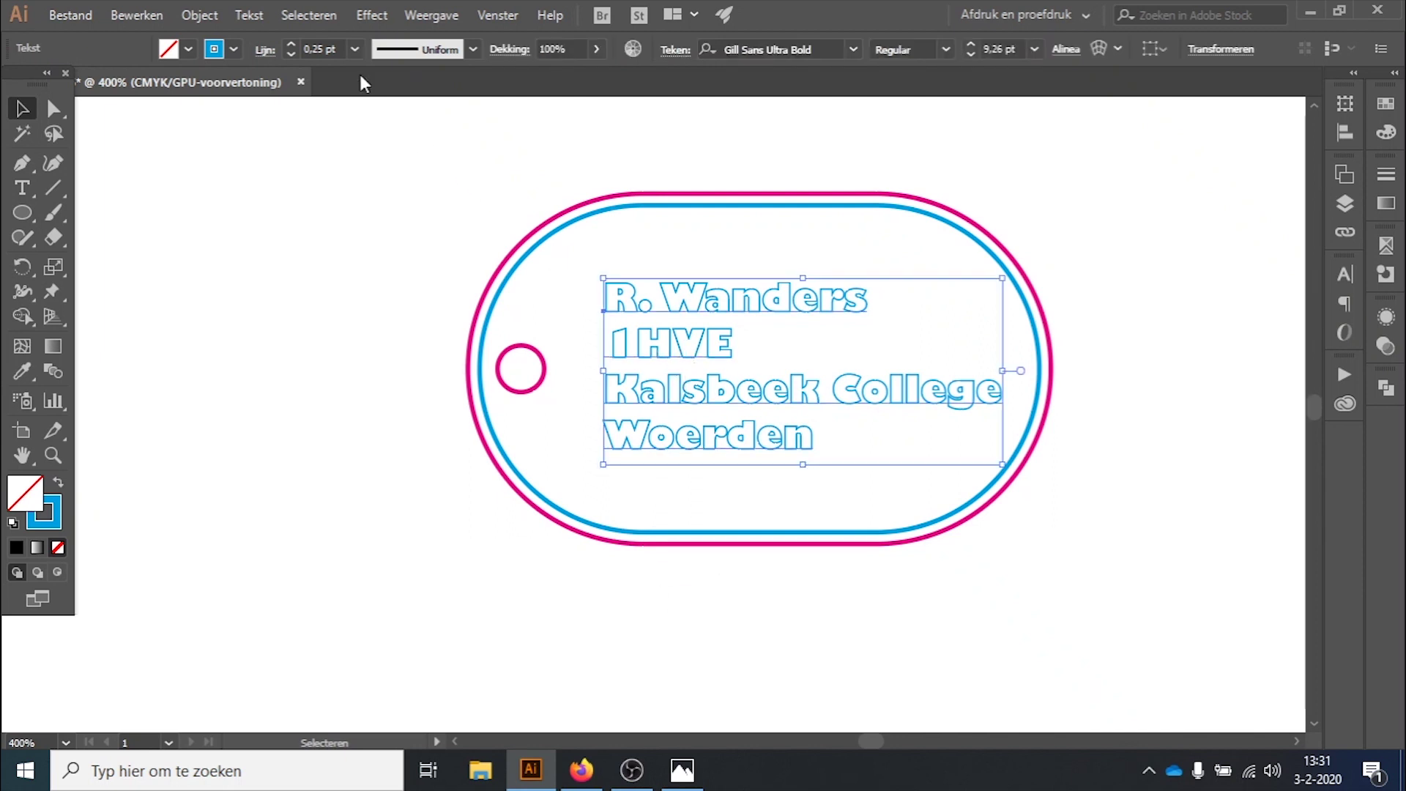
- Convert the cyan-outlined tag text to outlines with Tekst > Letteromtrekken maken
left_click(246, 16)
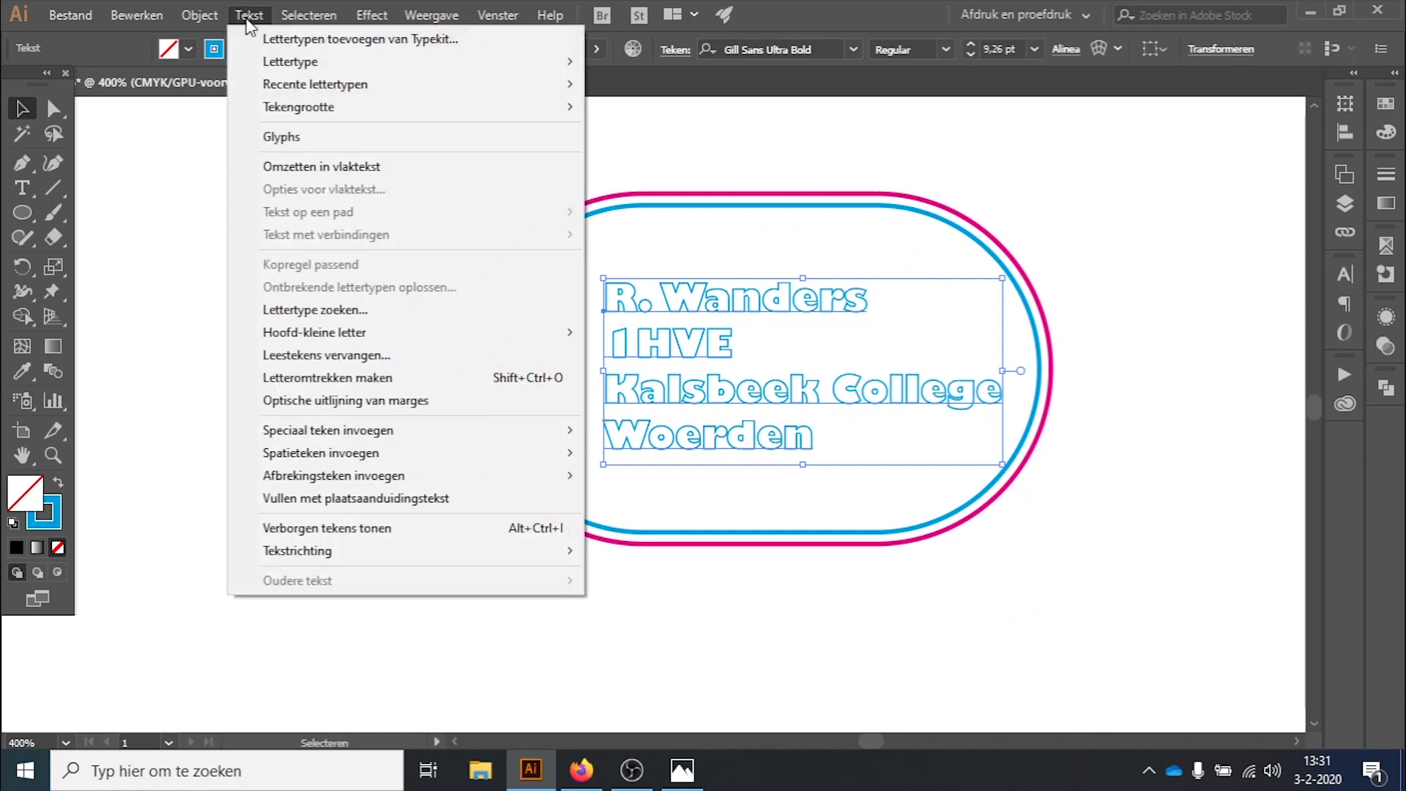
left_click(373, 377)
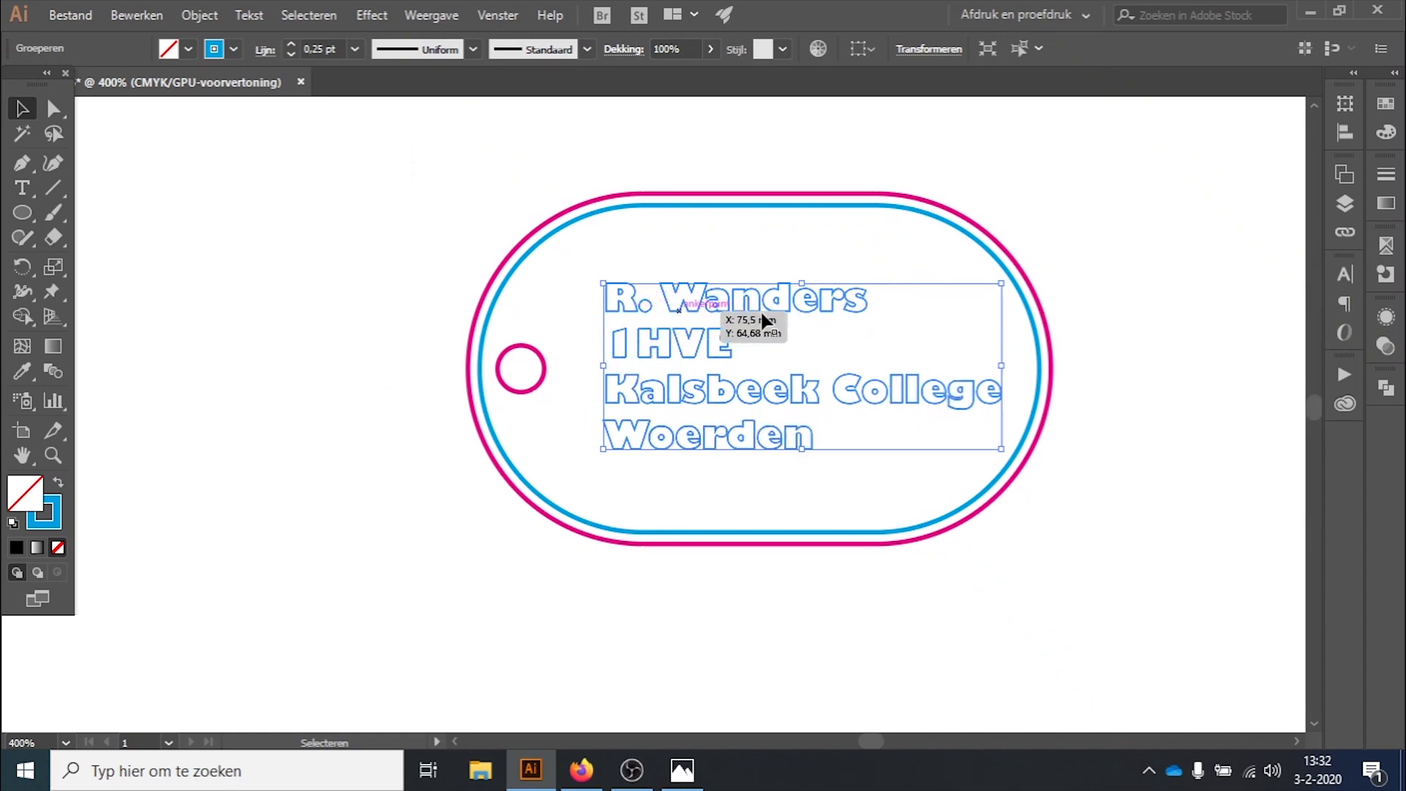
left_click(1167, 366)
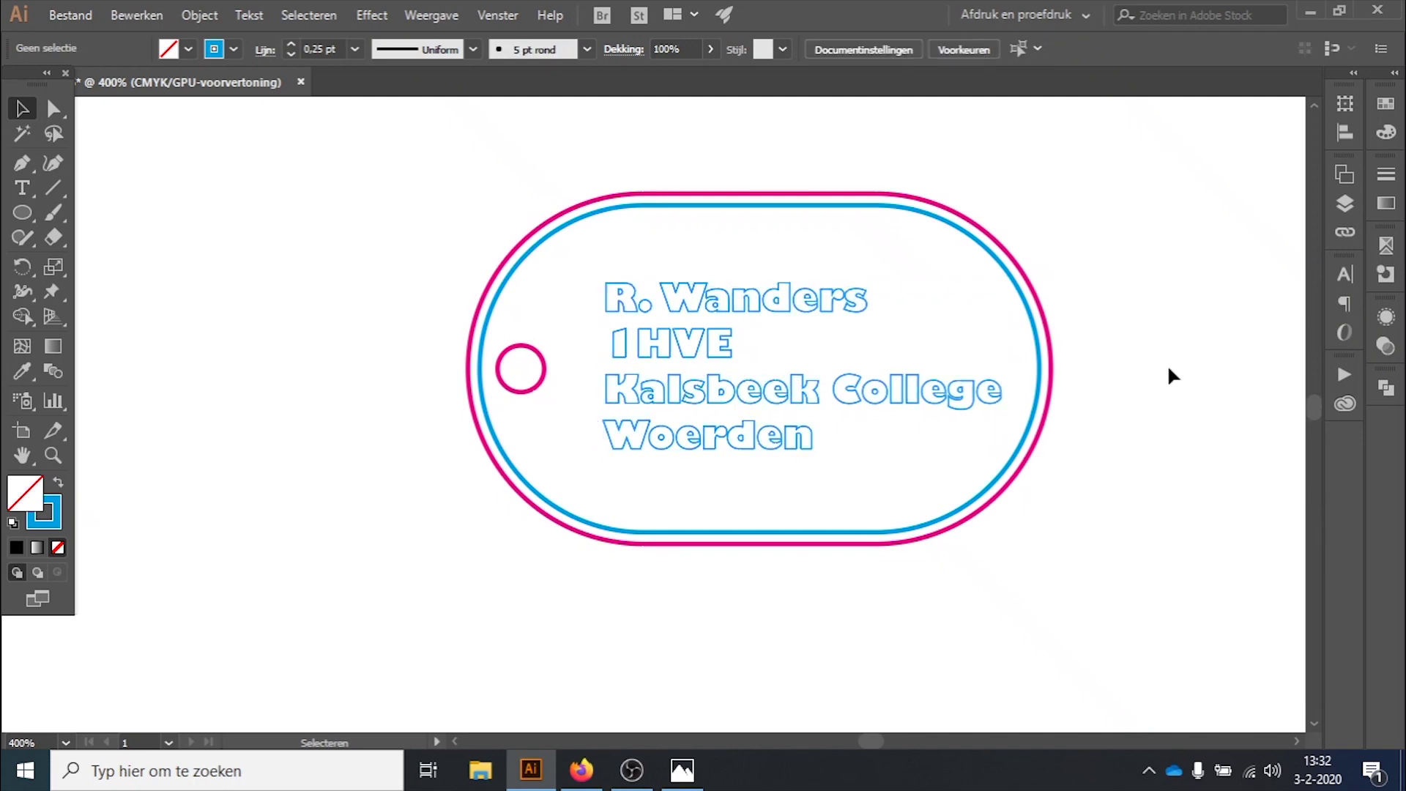
- Zoom out, select the entire tag artwork and move it to the artboard's top
left_click_drag(1167, 434, 1041, 374)
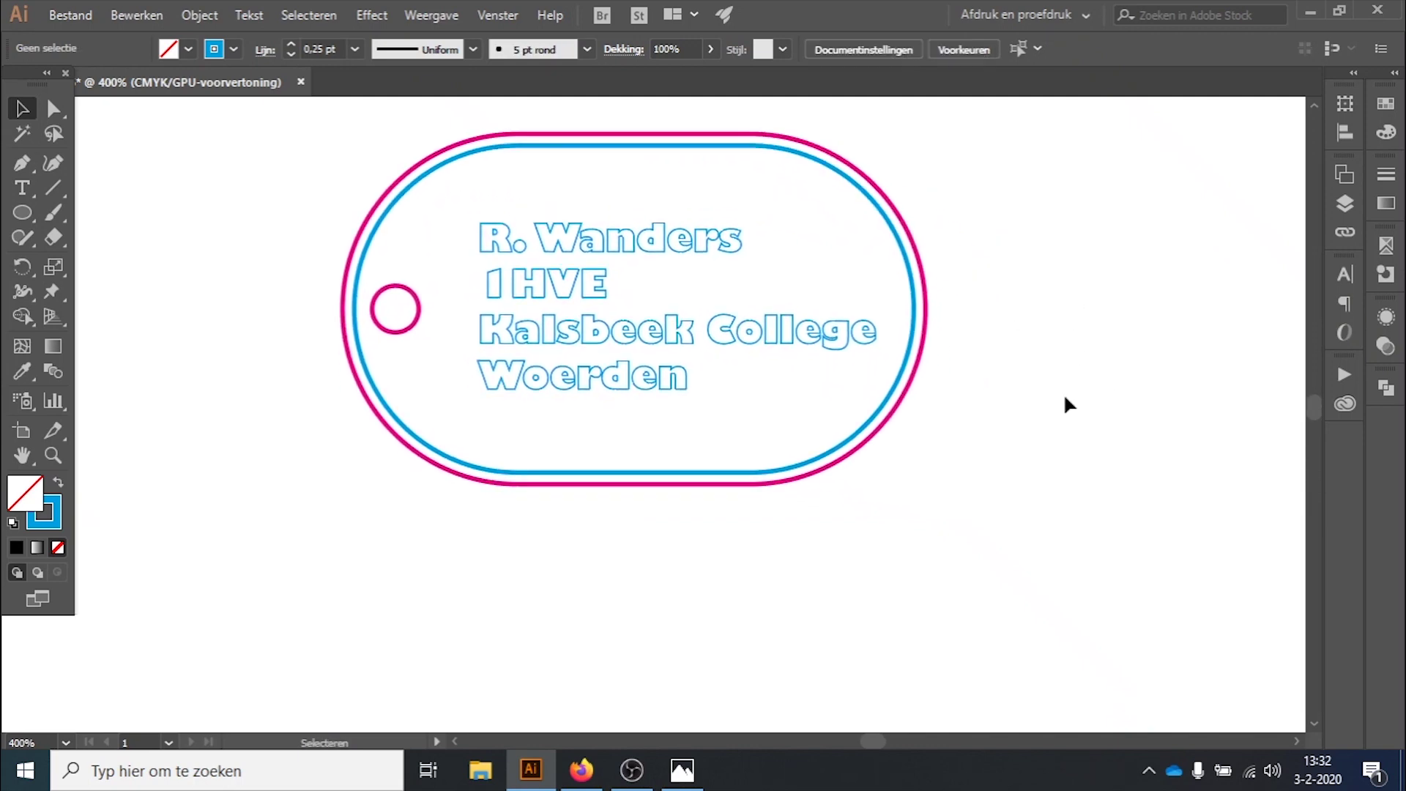
scroll(952, 332, "down", 2)
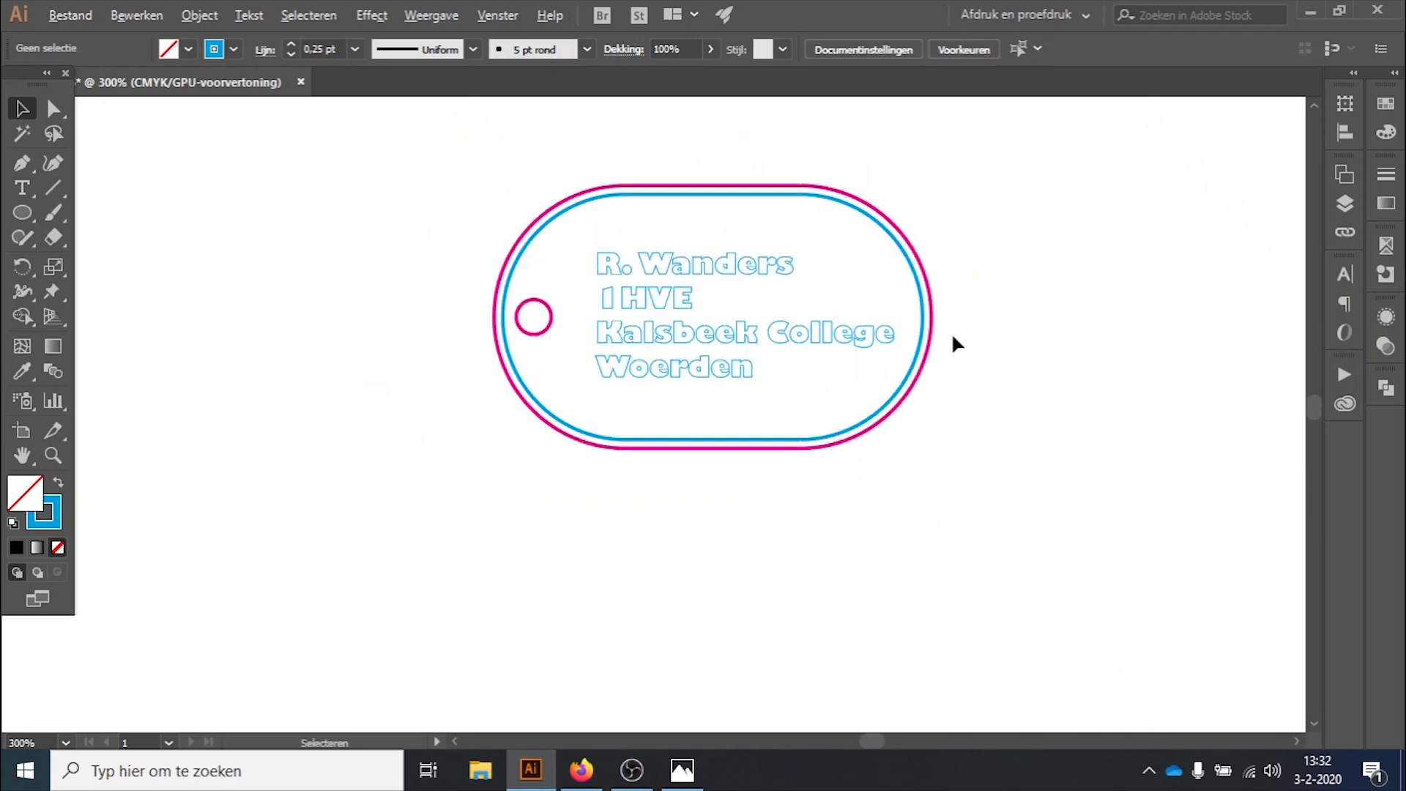
scroll(951, 332, "down", 1)
left_click_drag(1053, 341, 1014, 424)
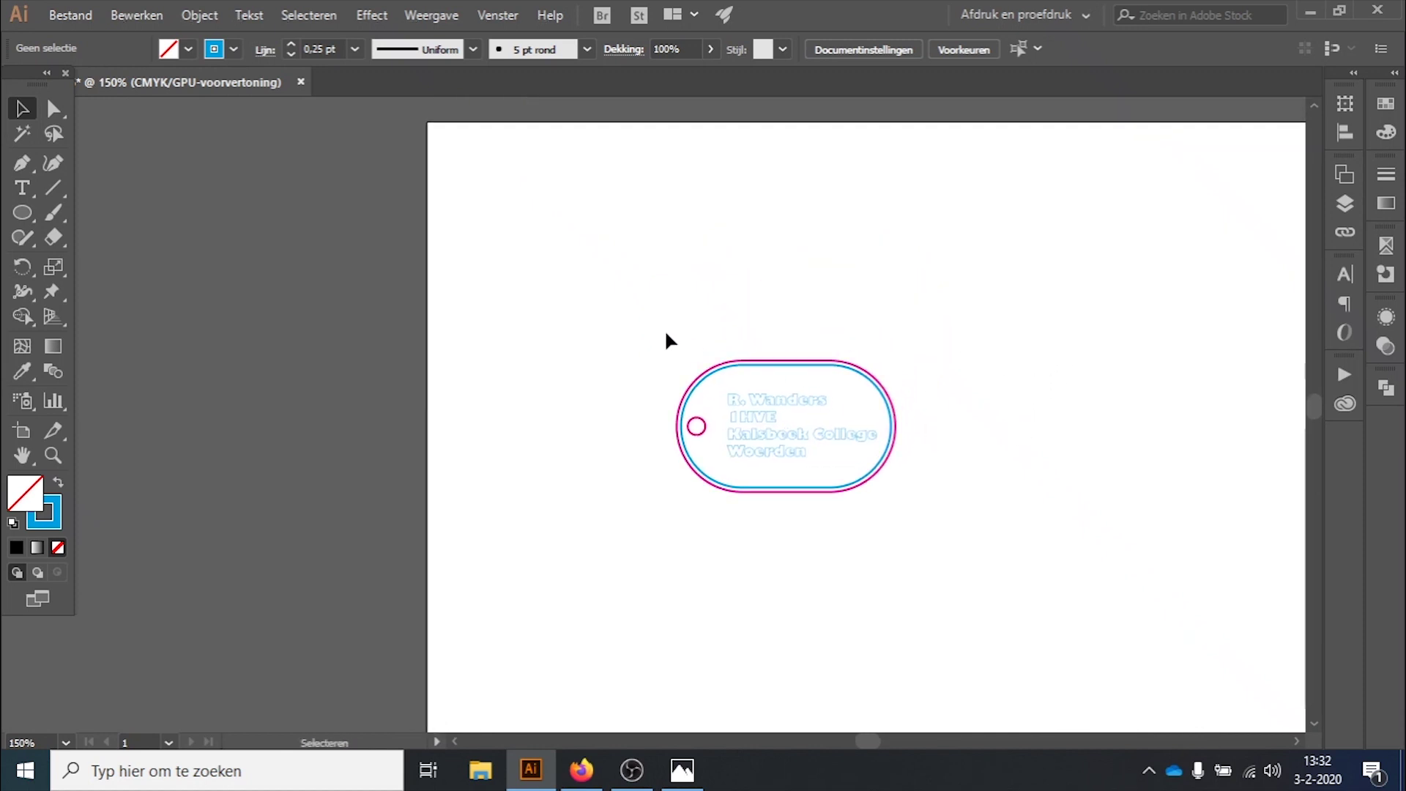
scroll(1069, 401, "down", 2)
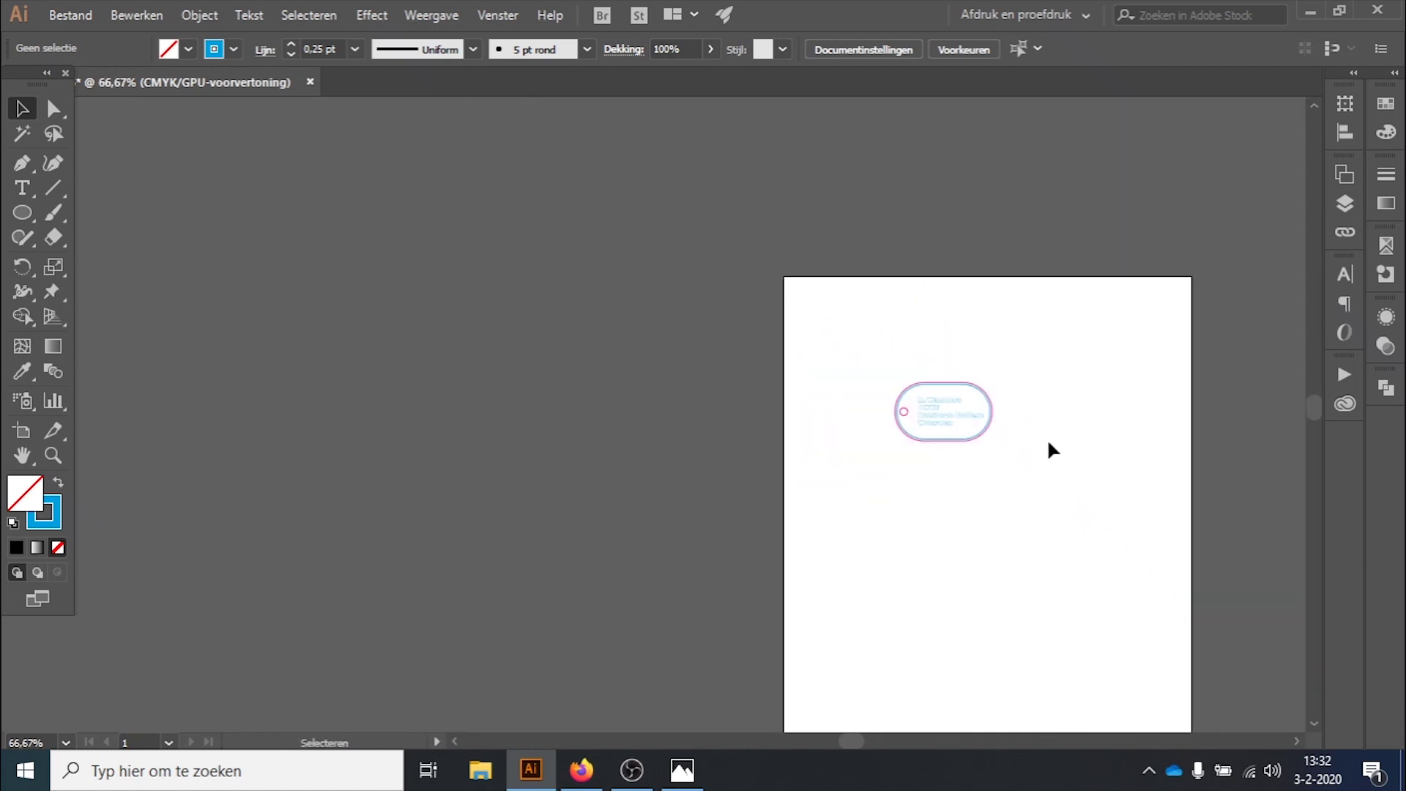
scroll(1050, 444, "up", 1)
left_click_drag(765, 291, 1080, 495)
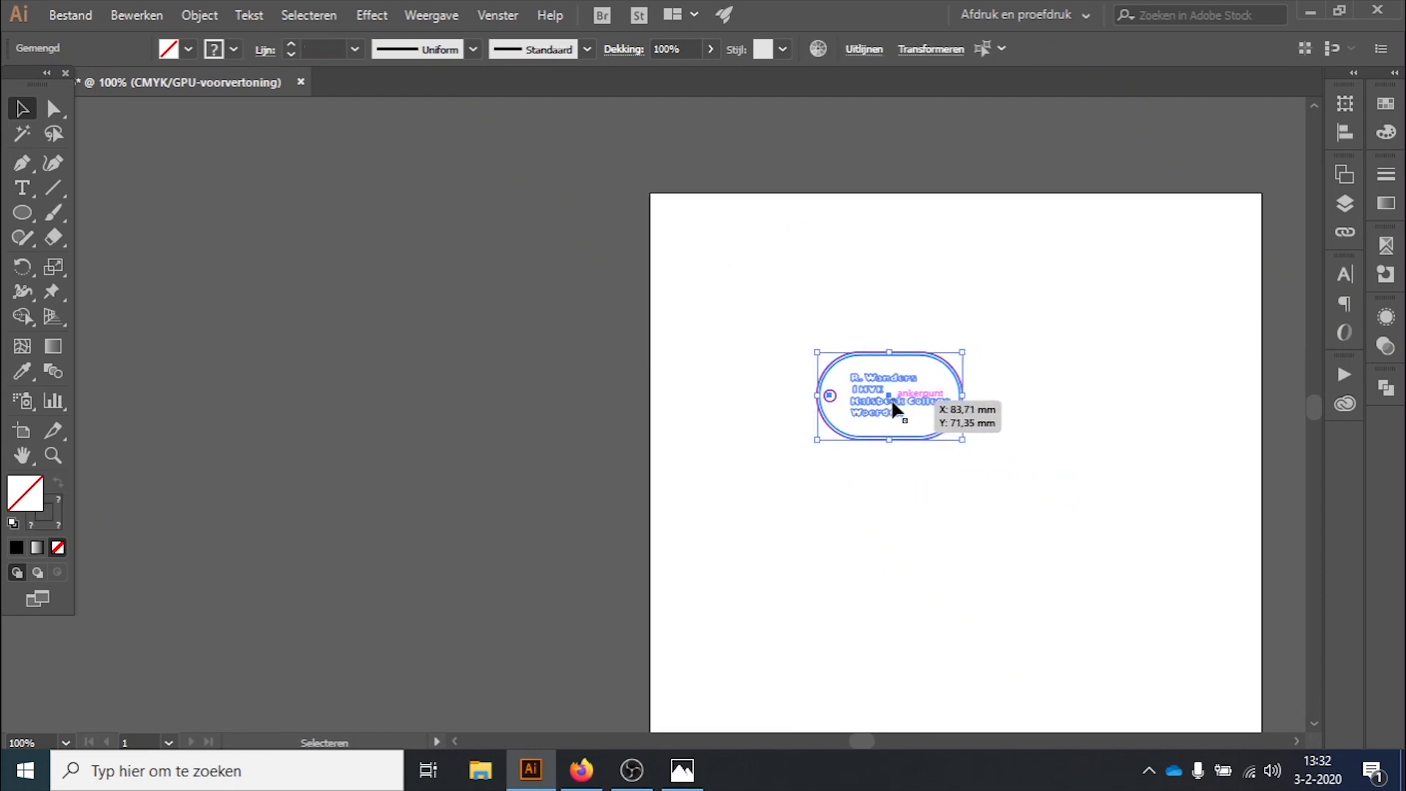
mouse_move(897, 410)
left_mouse_down()
mouse_move(950, 320)
mouse_move(748, 263)
left_mouse_up()
- Alt-drag a copy of the tag directly below the original and deselect it
scroll(748, 262, "up", 2)
scroll(750, 260, "up", 1)
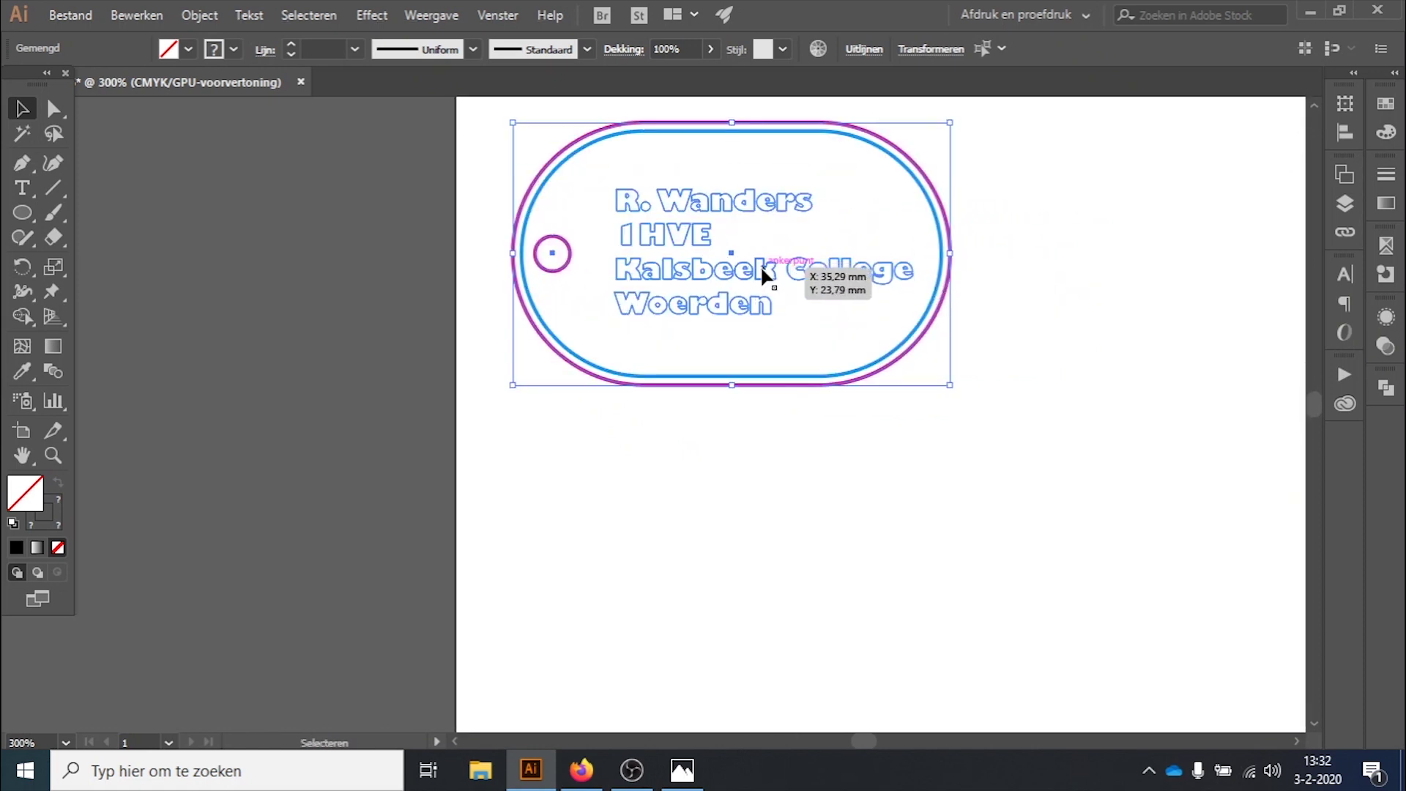
scroll(749, 250, "down", 1)
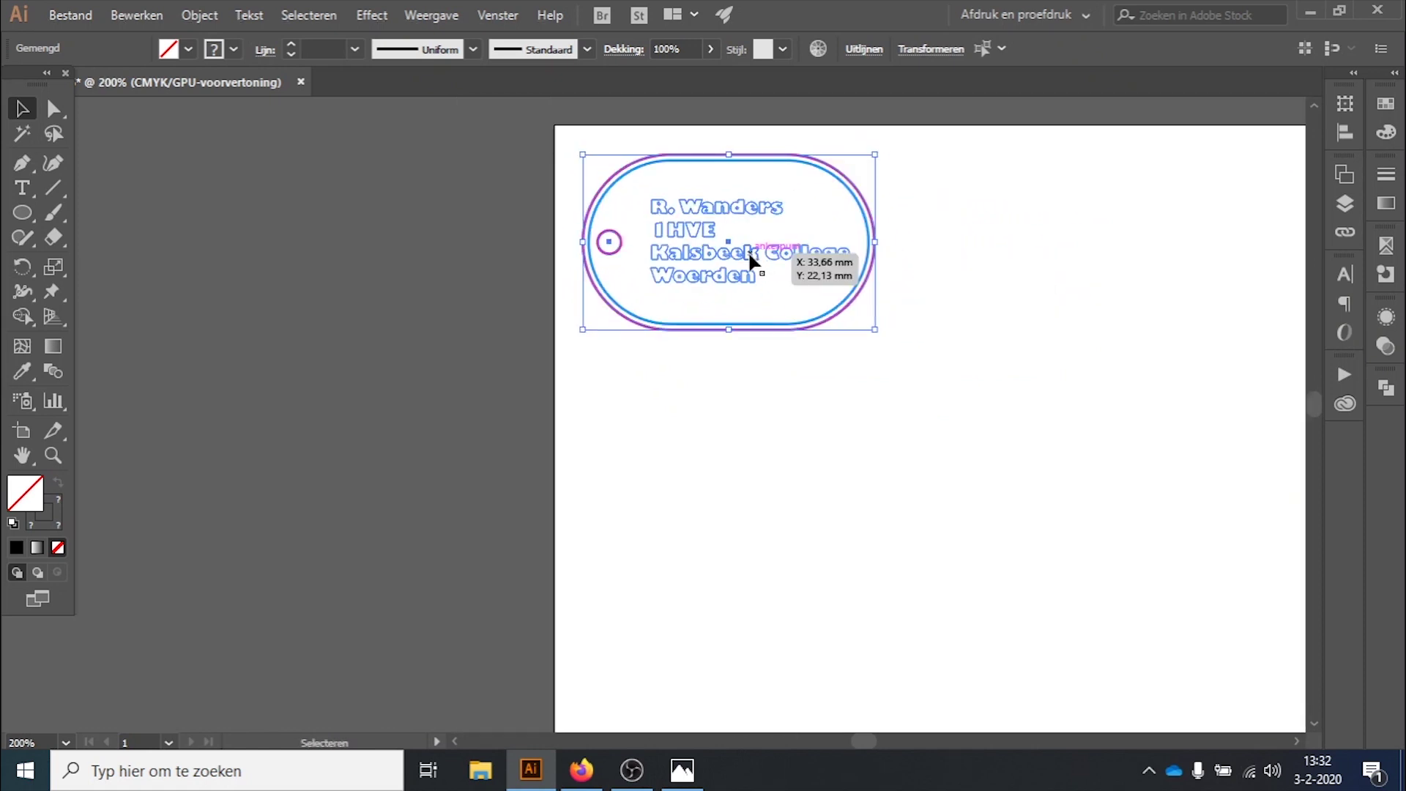
left_click_drag(744, 257, 746, 451)
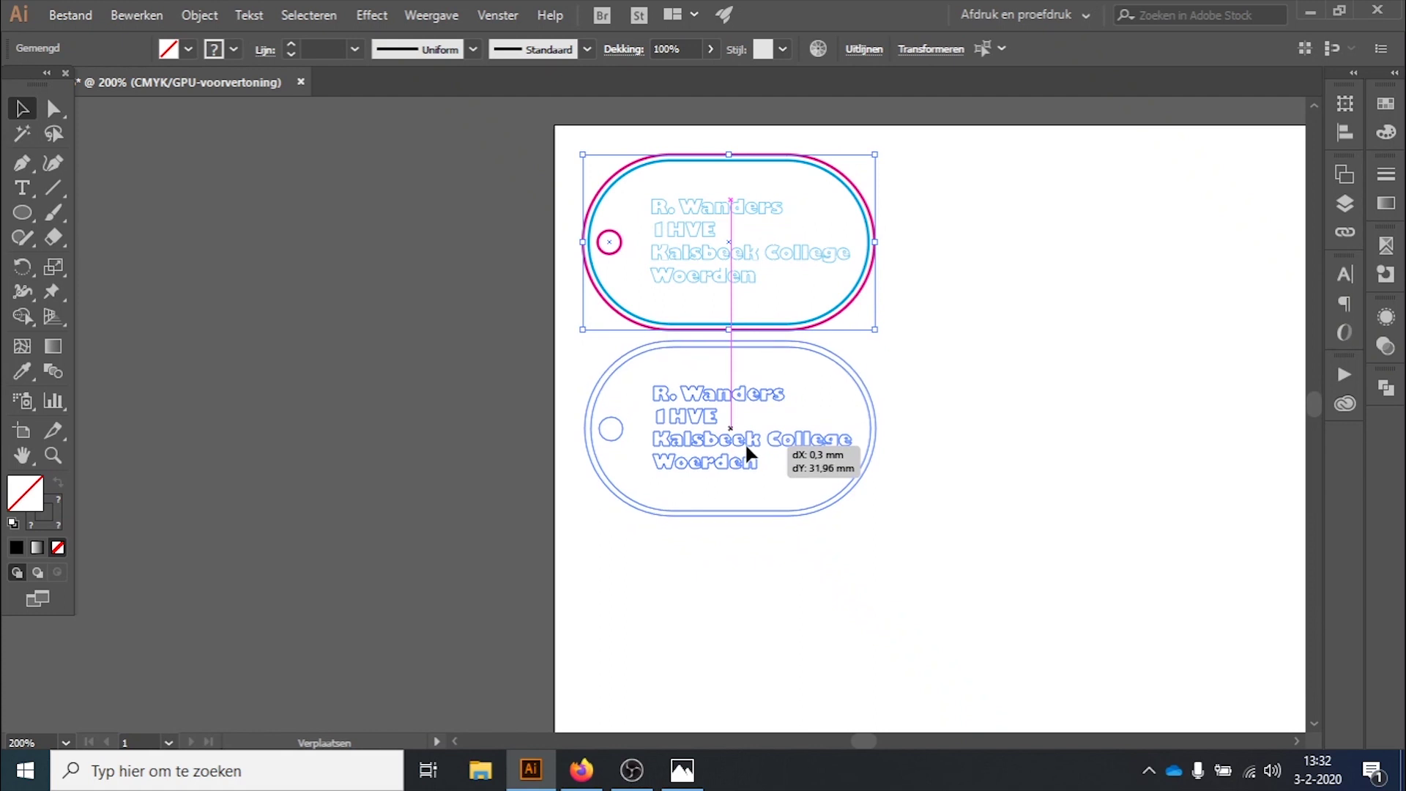
left_click_drag(747, 450, 747, 452)
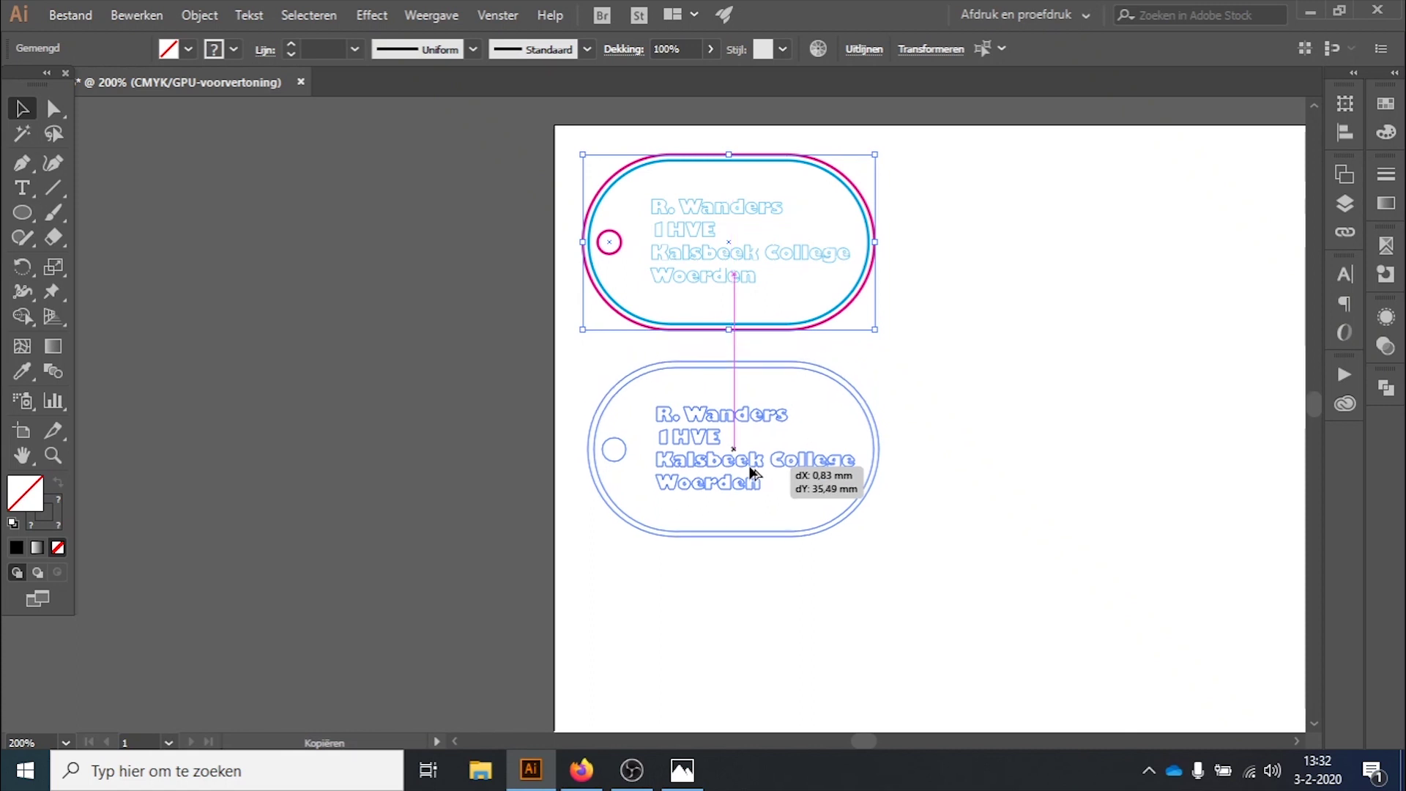
left_click_drag(747, 452, 747, 456)
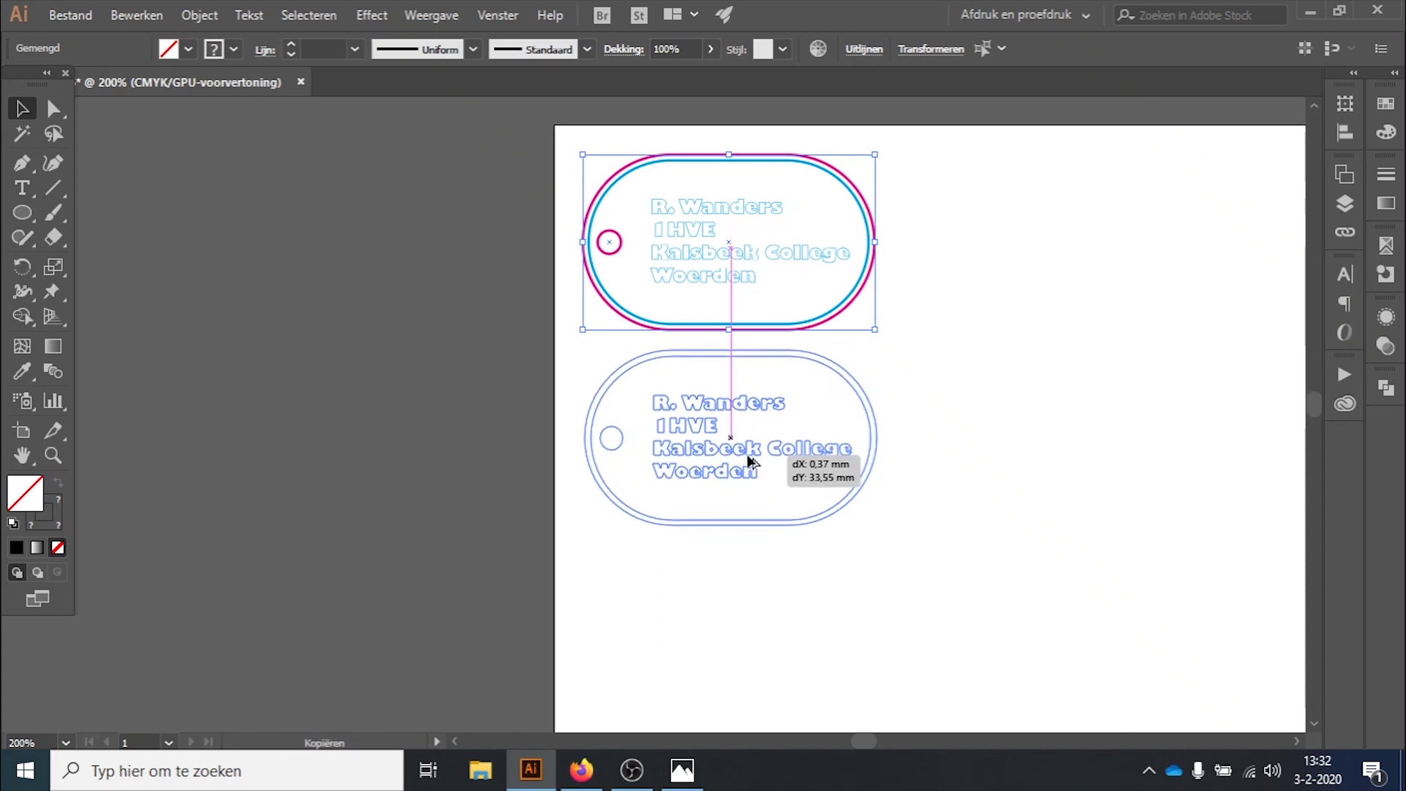
left_click_drag(749, 459, 749, 459)
left_click(1083, 355)
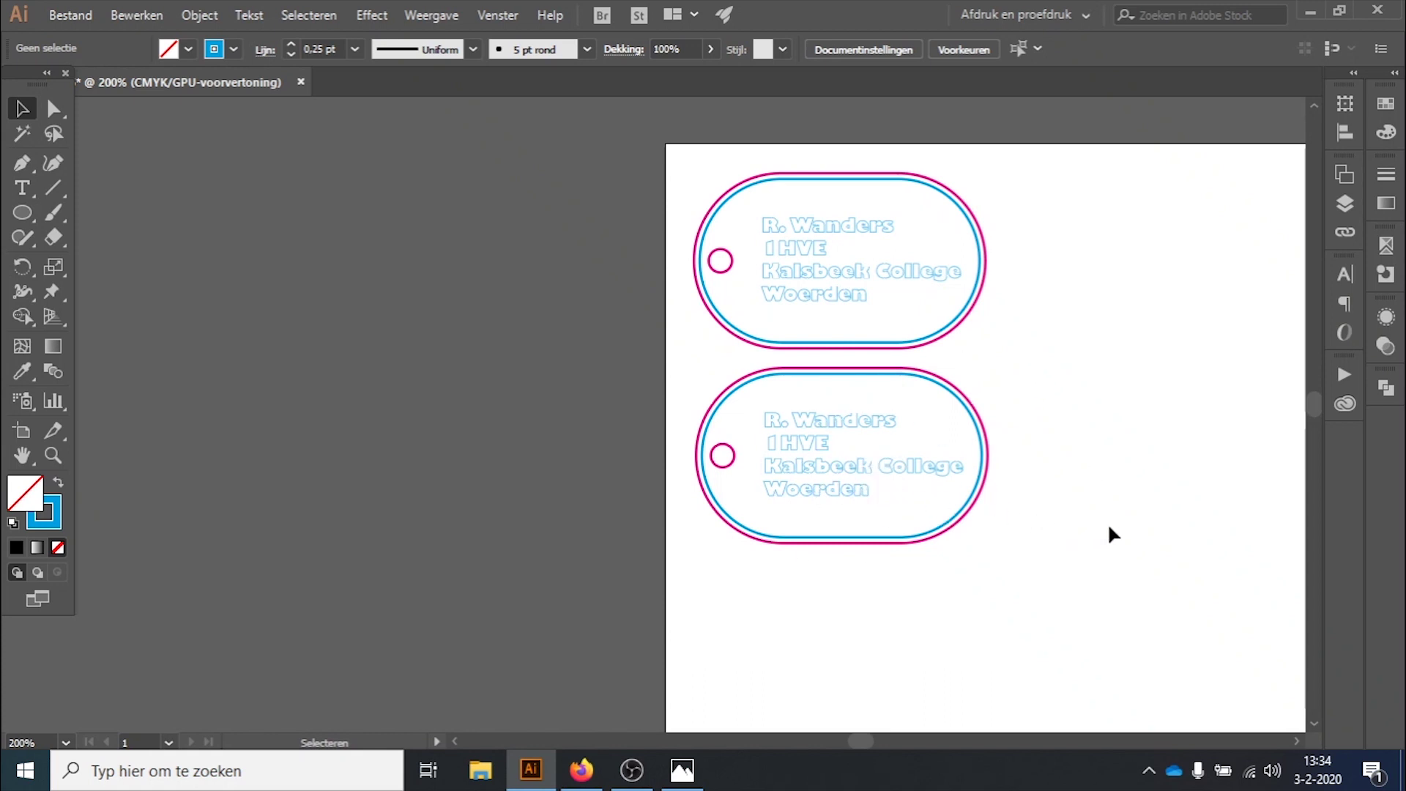
- Select the text group on the lower tag copy and delete it
left_click_drag(784, 429, 753, 427)
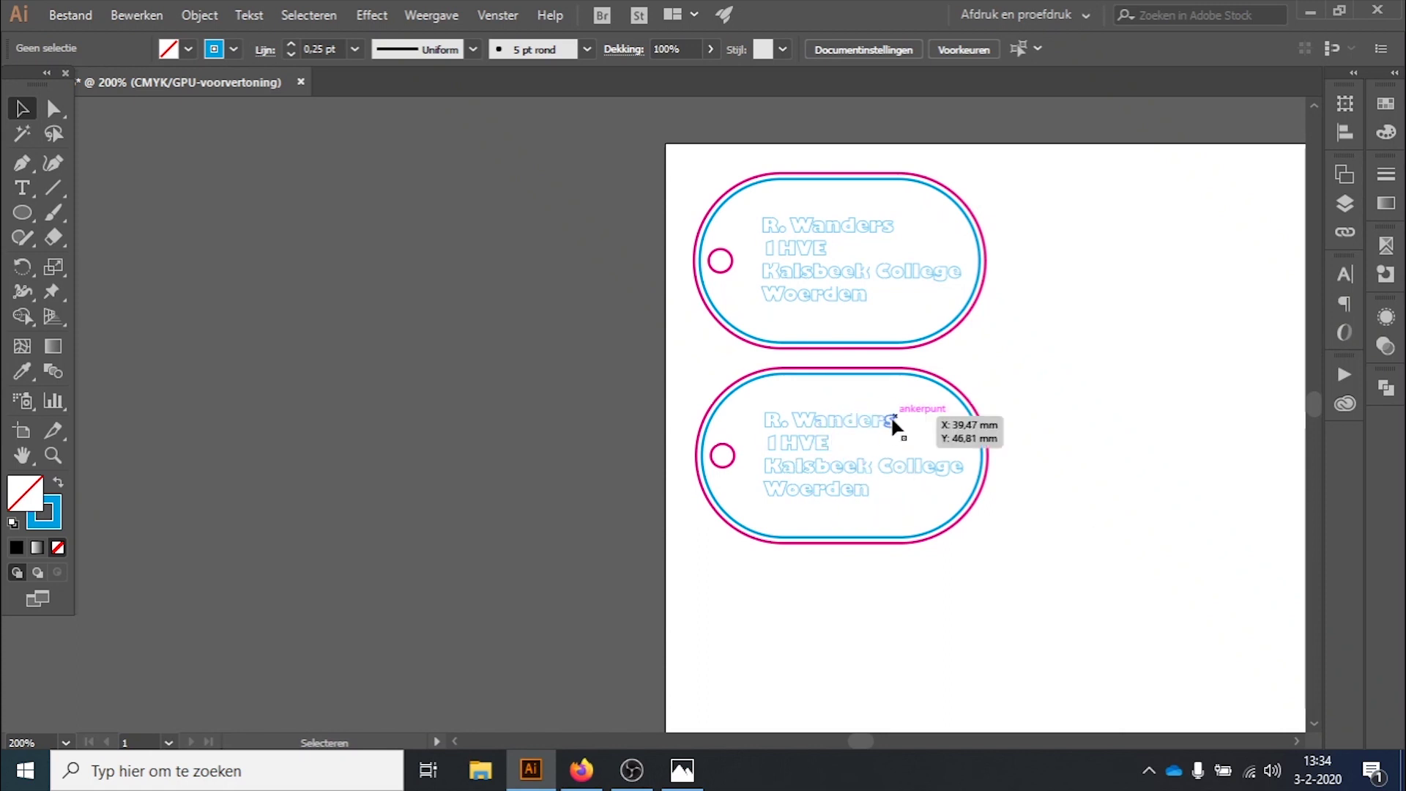
left_click(861, 468)
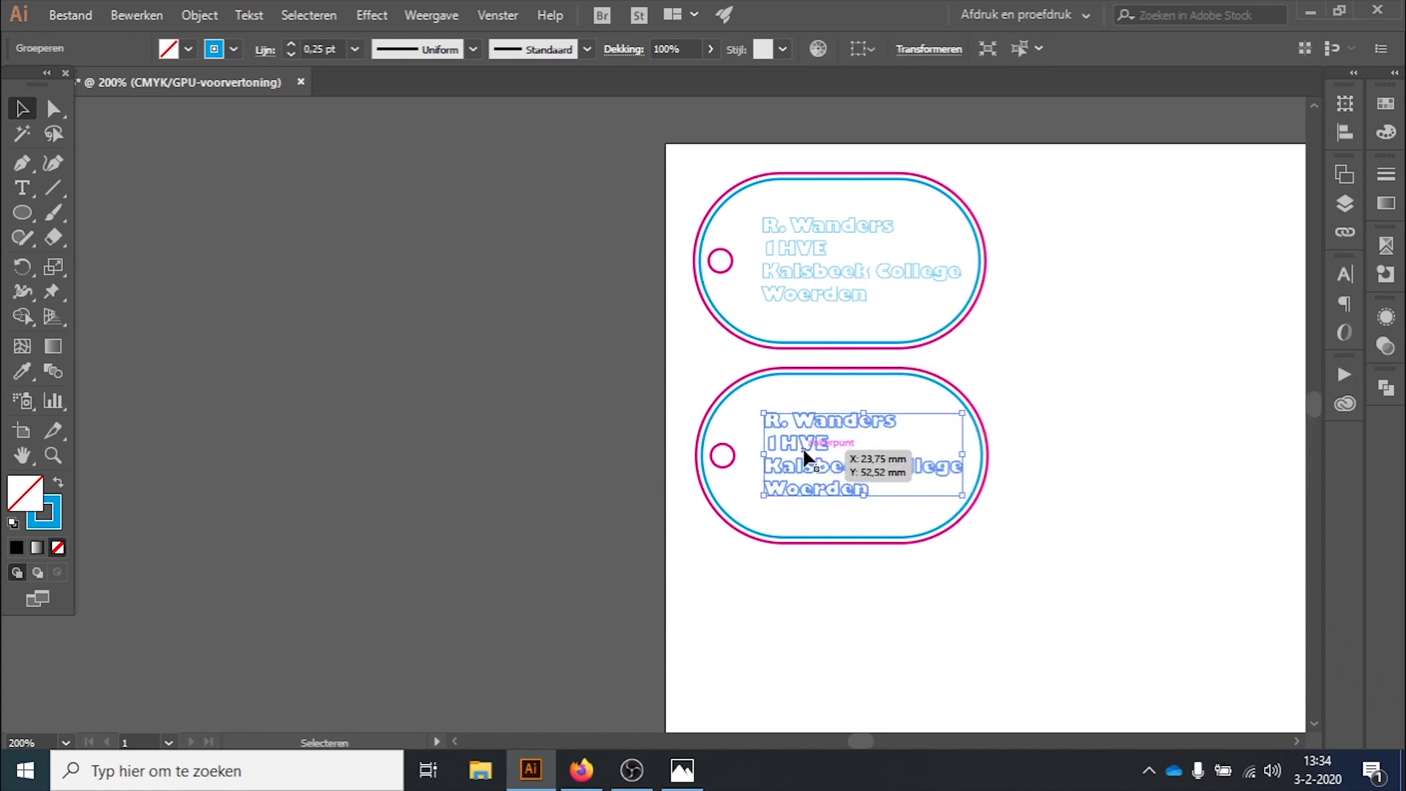
key("Delete")
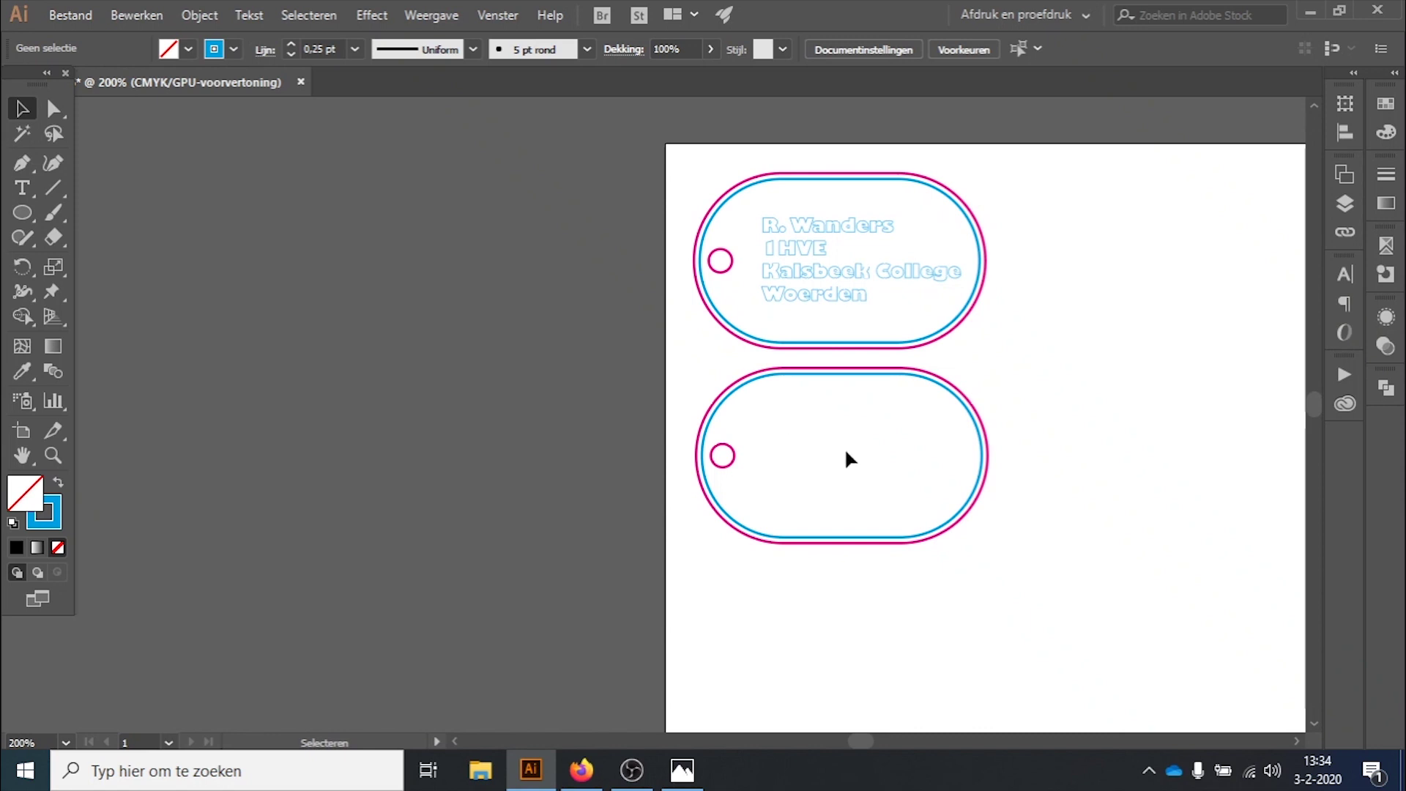
left_click(27, 210)
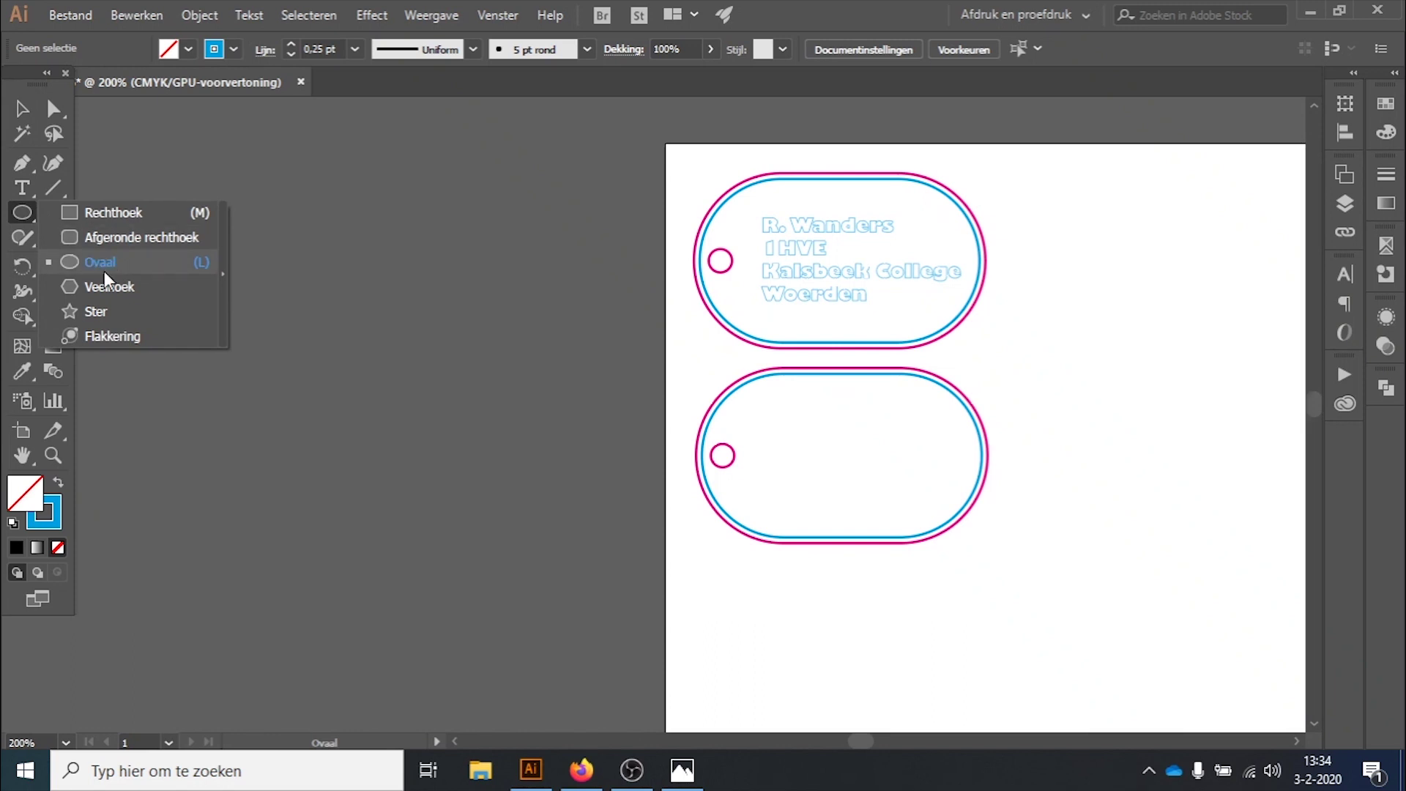
- Draw a five-pointed star on the empty lower tag with the Star tool
left_click(104, 311)
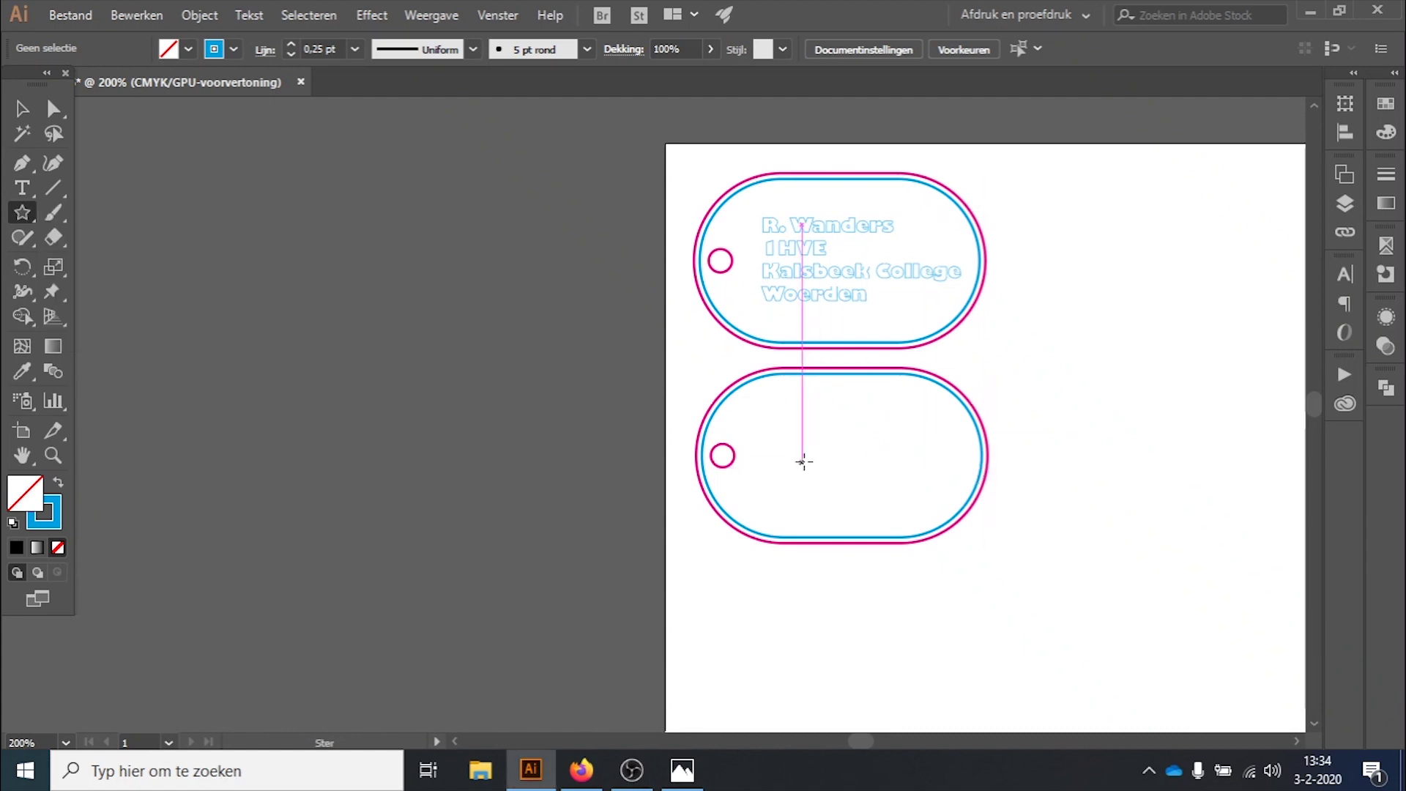
scroll(842, 449, "up", 3, "alt")
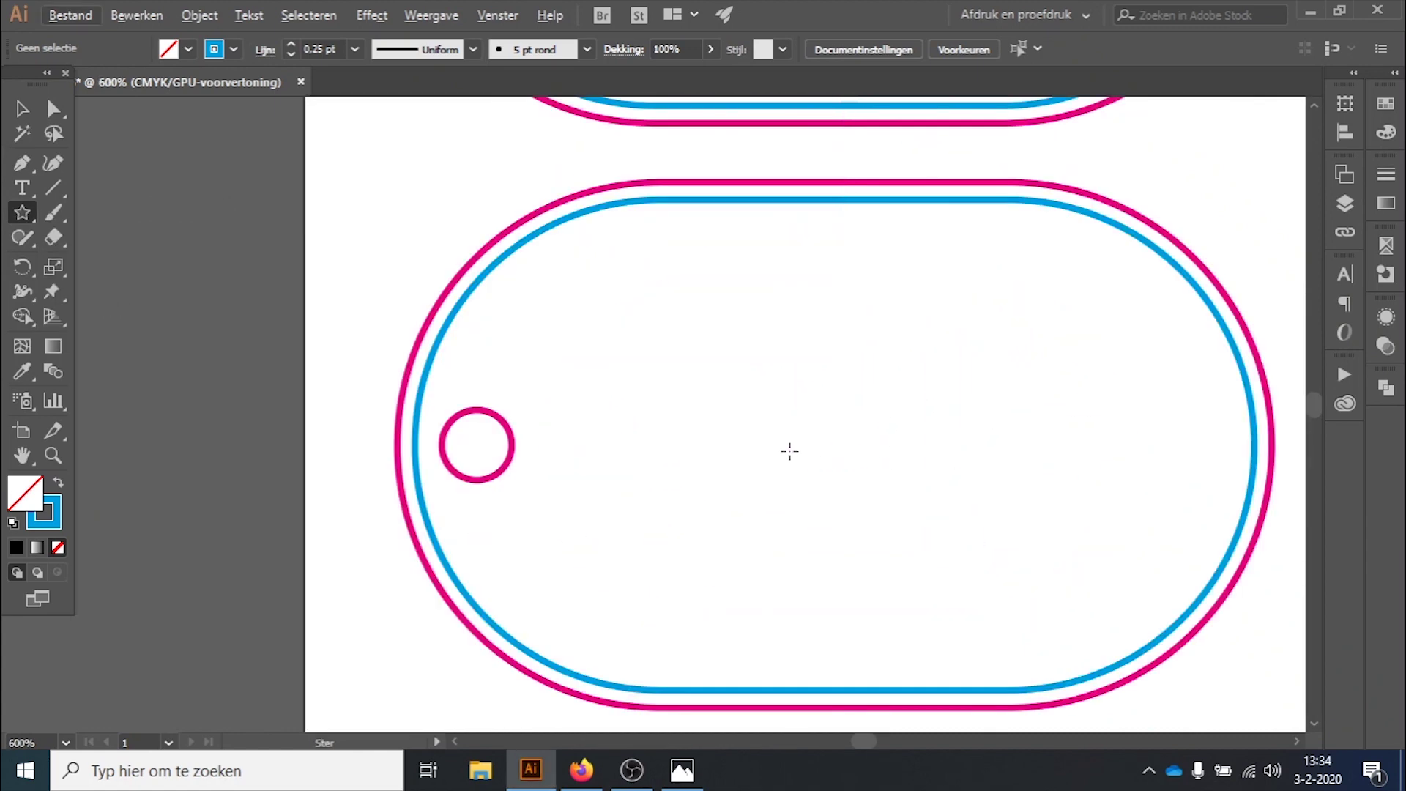
mouse_move(742, 328)
left_mouse_down()
mouse_move(788, 400)
mouse_move(788, 432)
mouse_move(773, 399)
mouse_move(824, 422)
left_mouse_up()
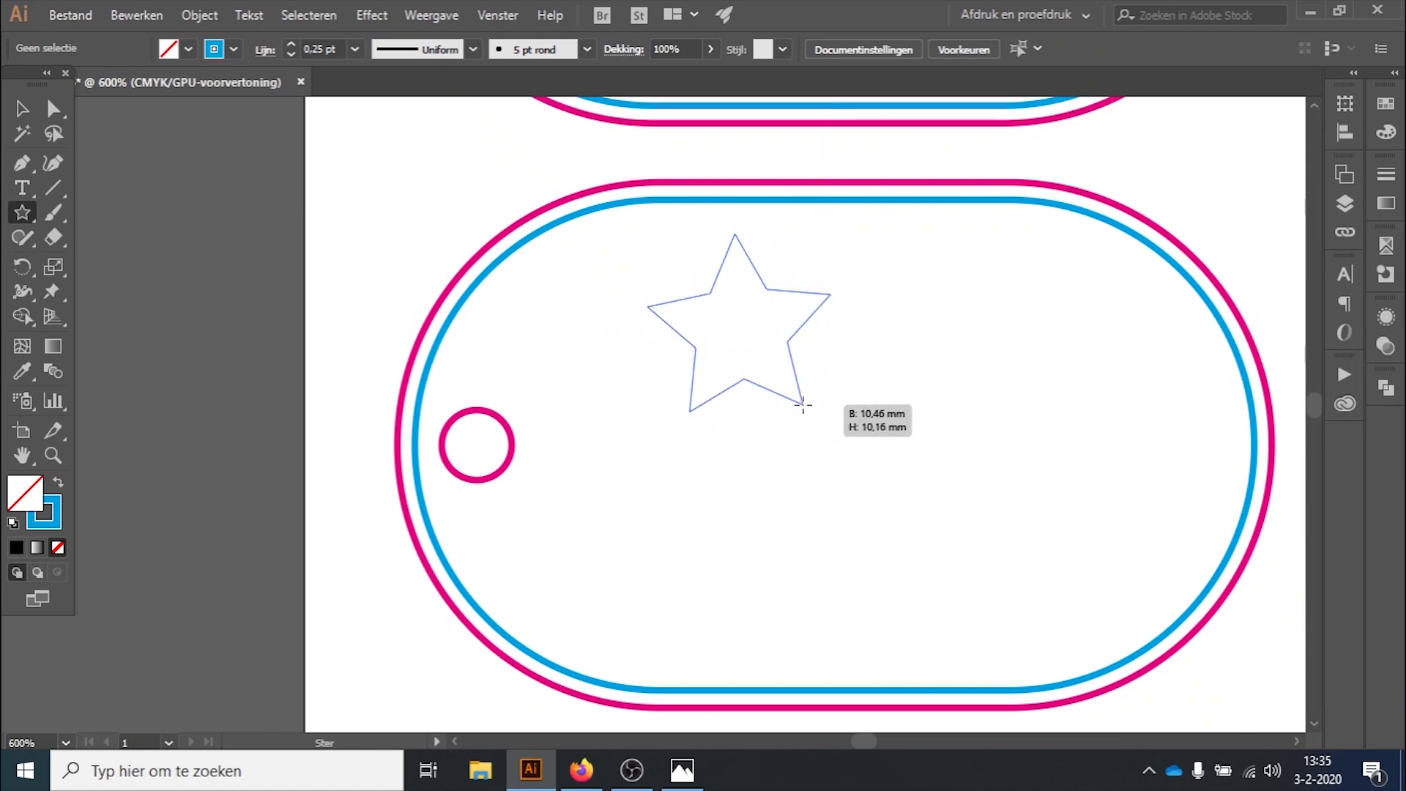
mouse_move(824, 422)
left_mouse_down()
mouse_move(852, 421)
mouse_move(798, 407)
mouse_move(925, 459)
mouse_move(760, 402)
mouse_move(917, 464)
mouse_move(785, 412)
mouse_move(891, 455)
mouse_move(800, 402)
mouse_move(847, 430)
mouse_move(818, 421)
mouse_move(854, 427)
mouse_move(798, 388)
left_mouse_up()
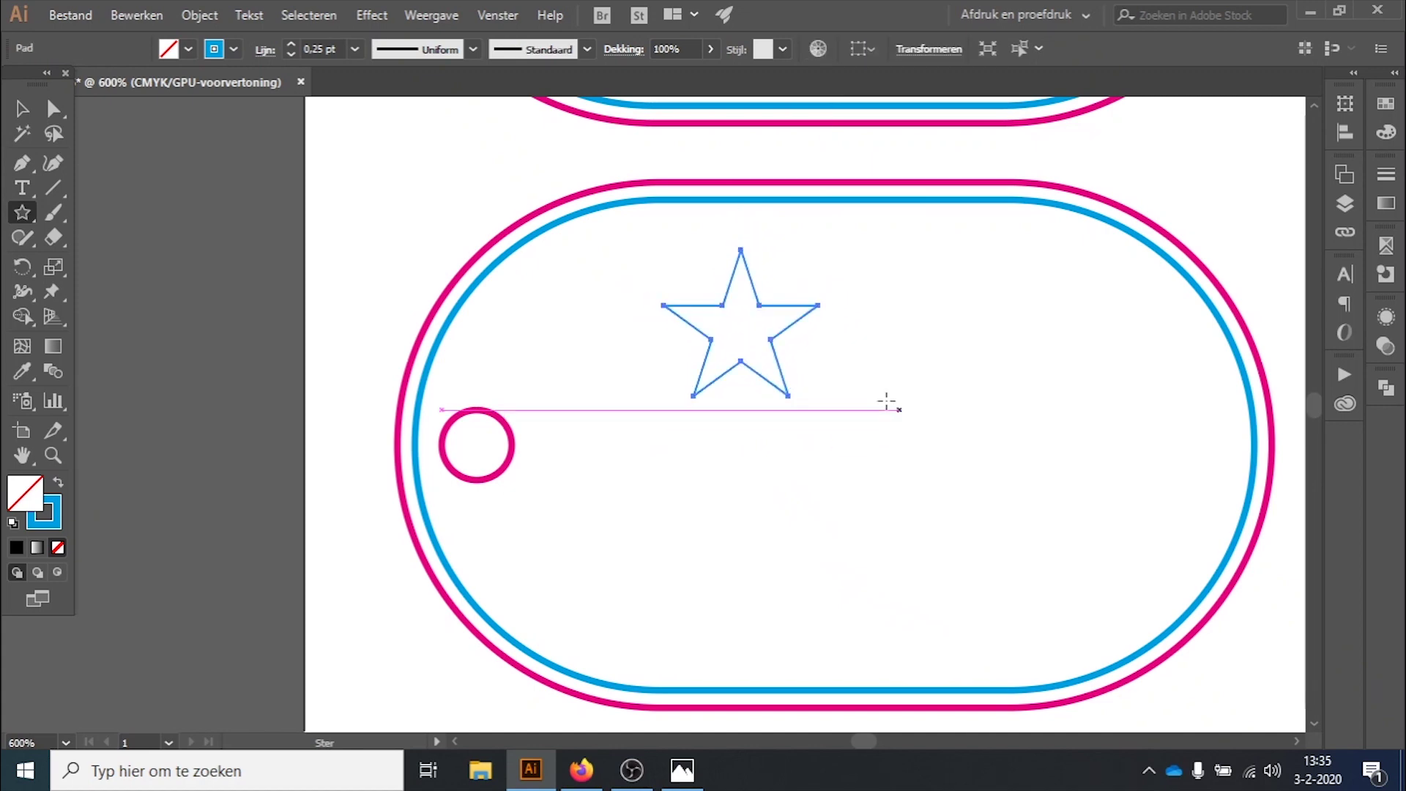
- Try a second star with varying point counts, then undo it
left_click_drag(906, 384, 945, 444)
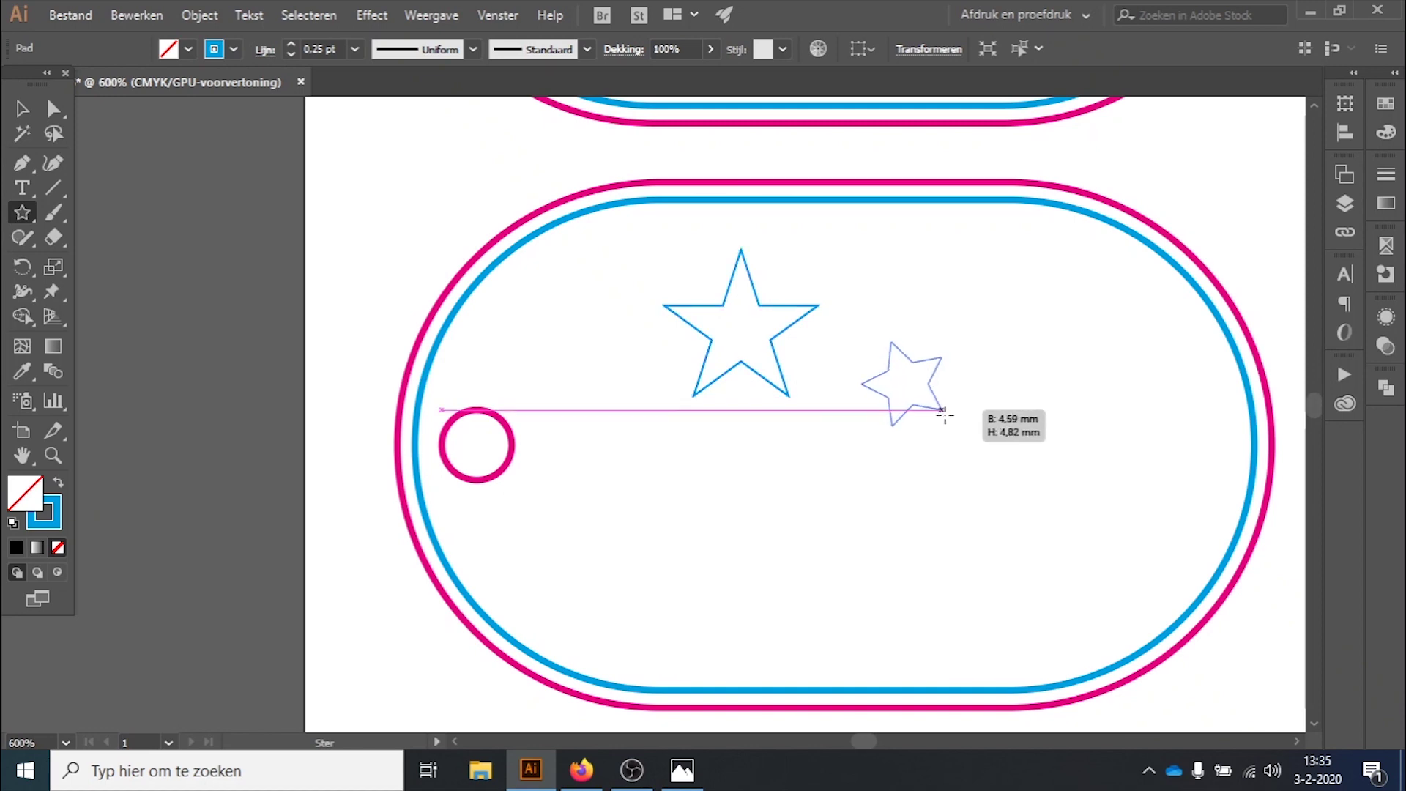
key("Up")
key("Up")
key("Up")
key("Up")
key("Down")
key("Down")
key("Down")
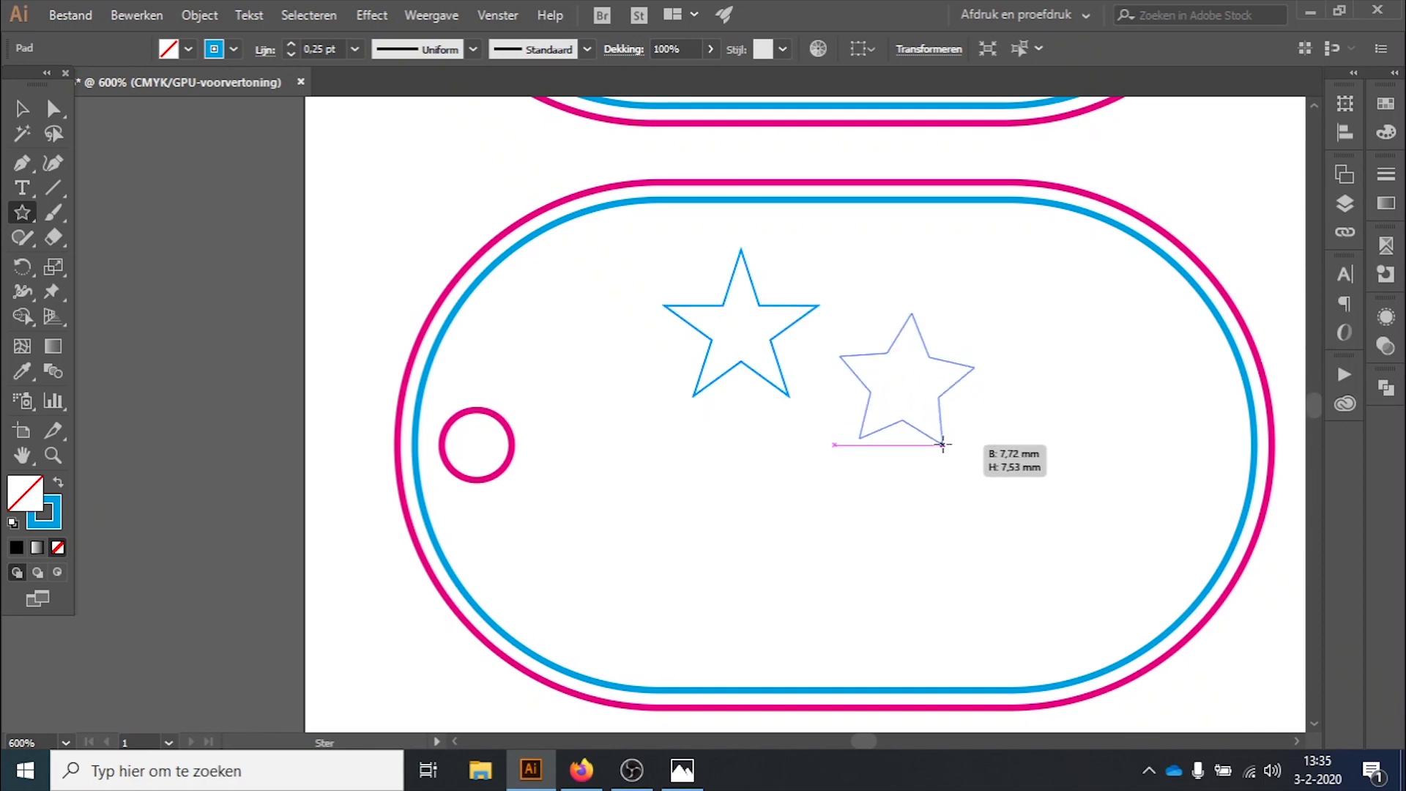
key("Down")
key("Down")
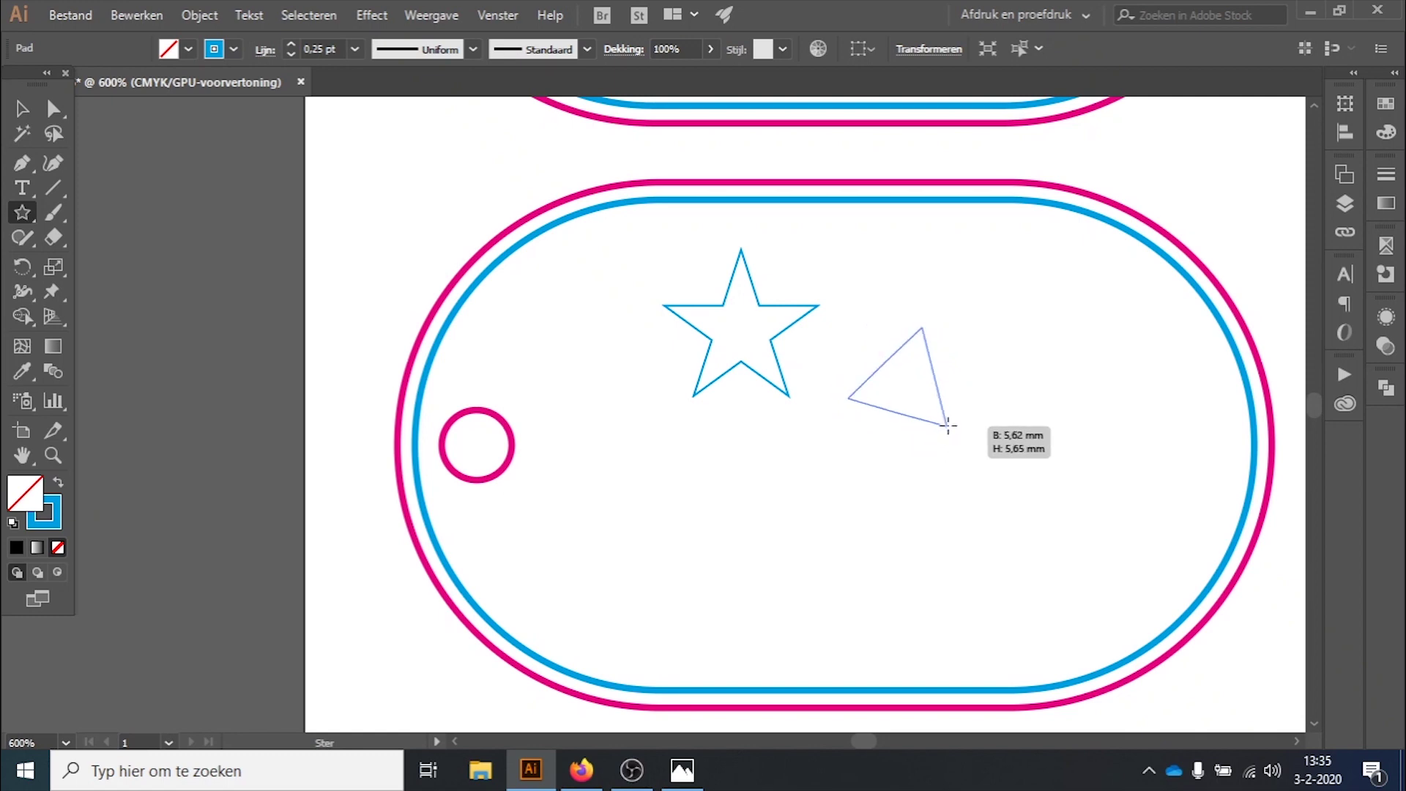
key("Up")
key("Up")
key("Up")
key("Up")
key("Up")
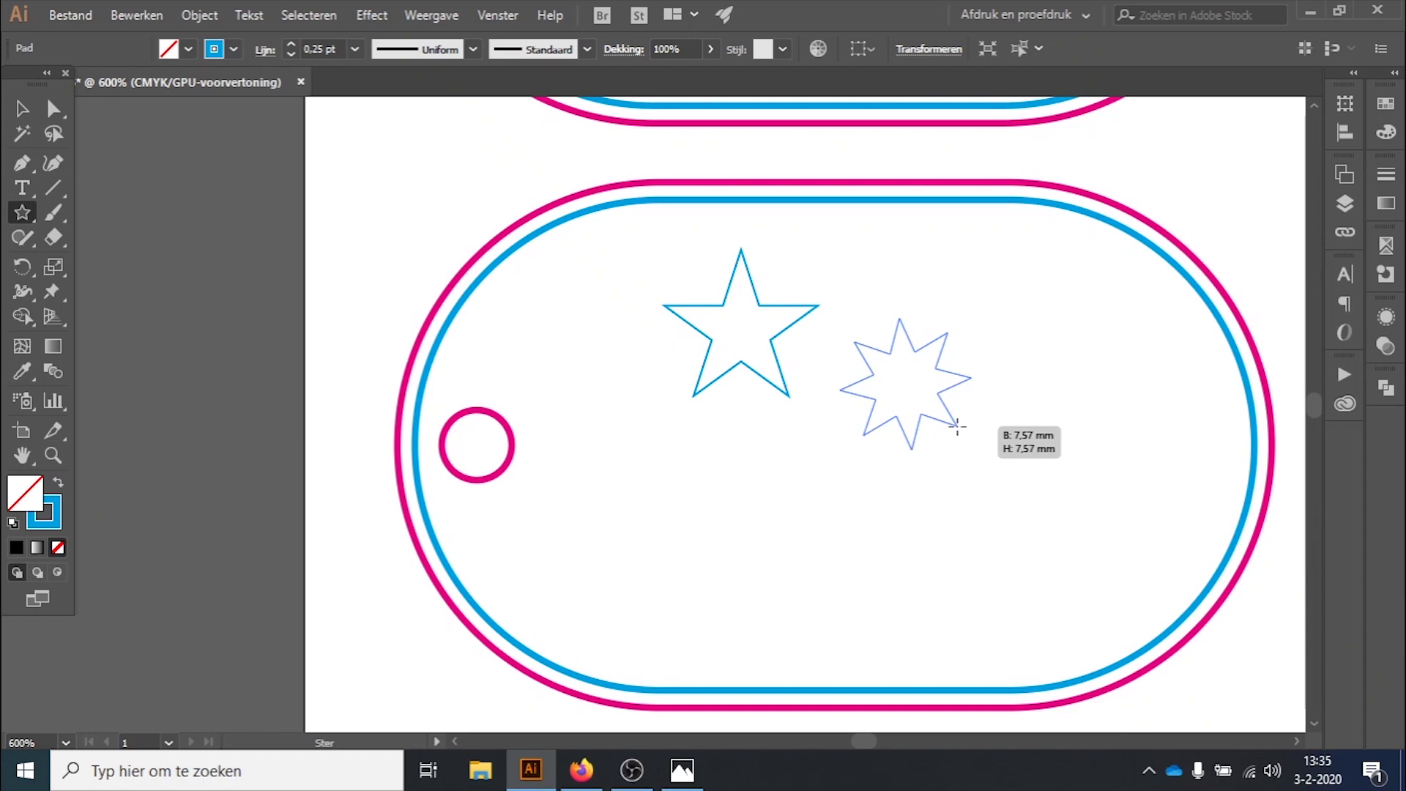
key("Up")
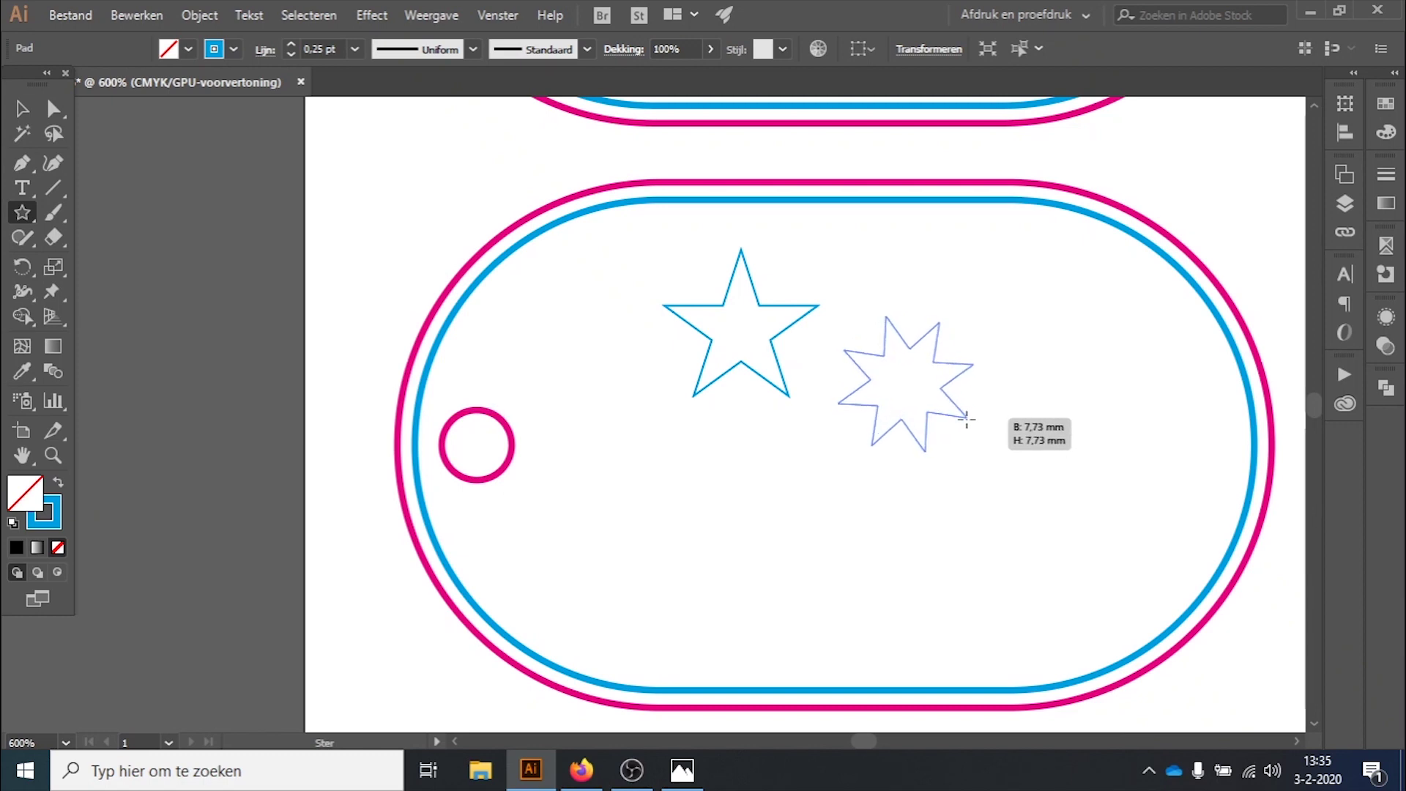
key("Down")
key("Down")
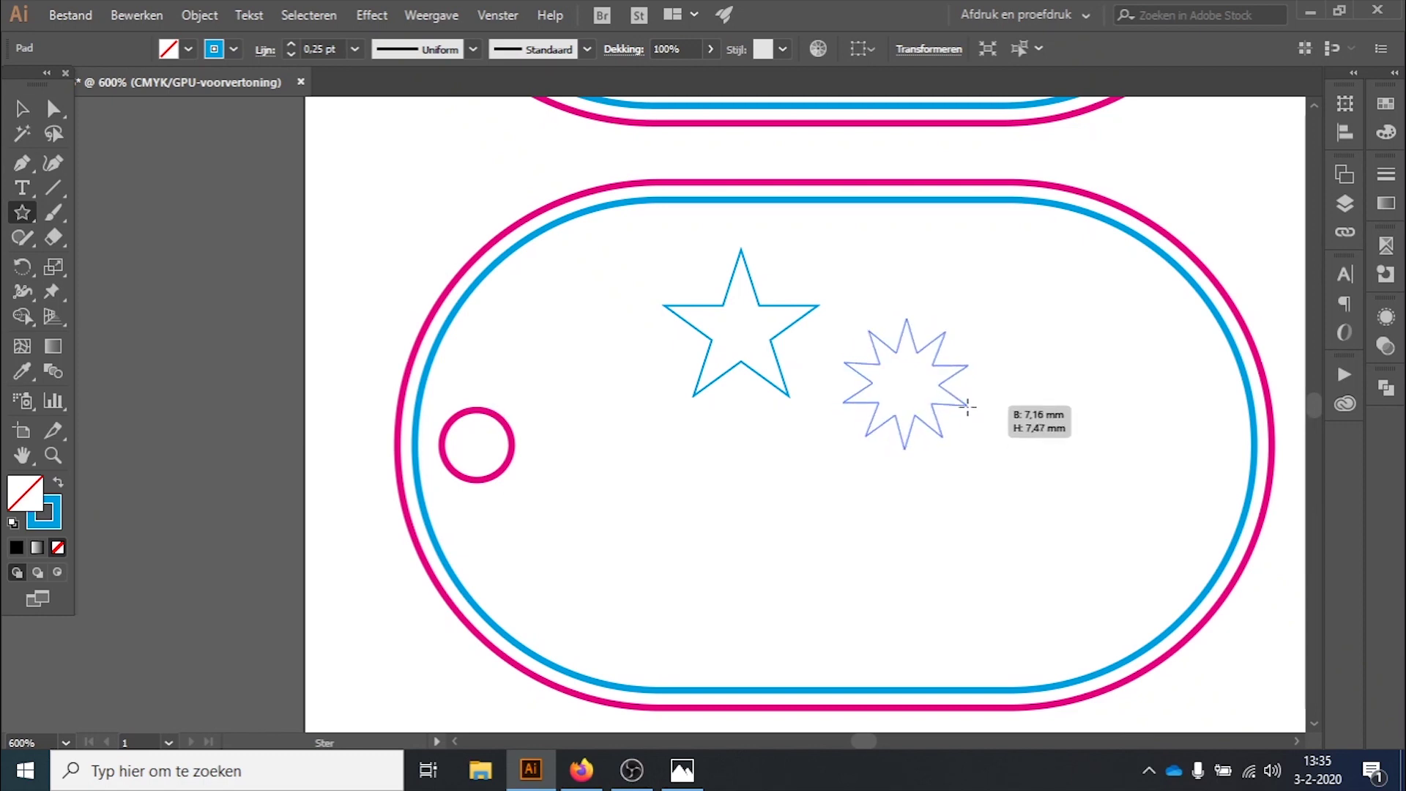
key("Down")
key("Down")
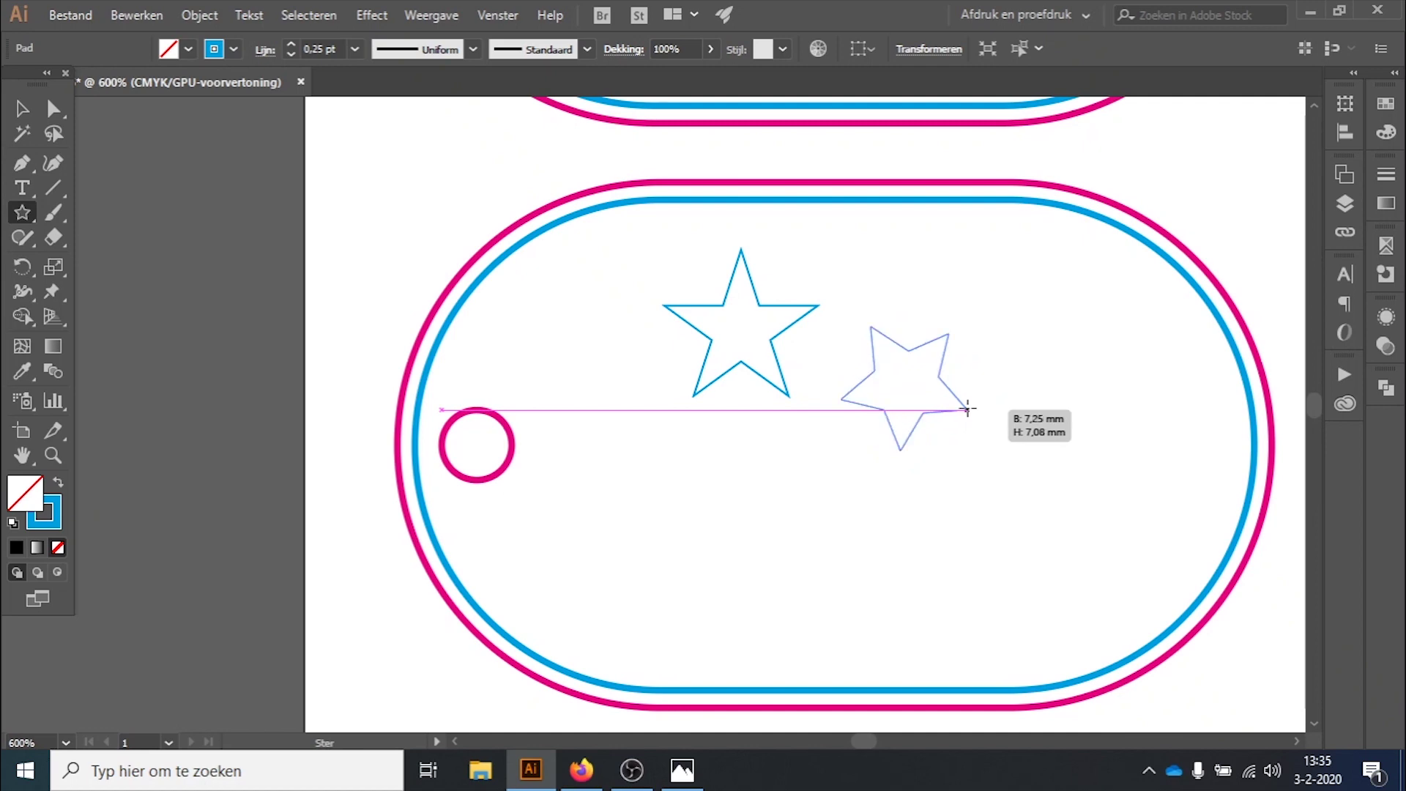
left_click_drag(967, 409, 968, 409)
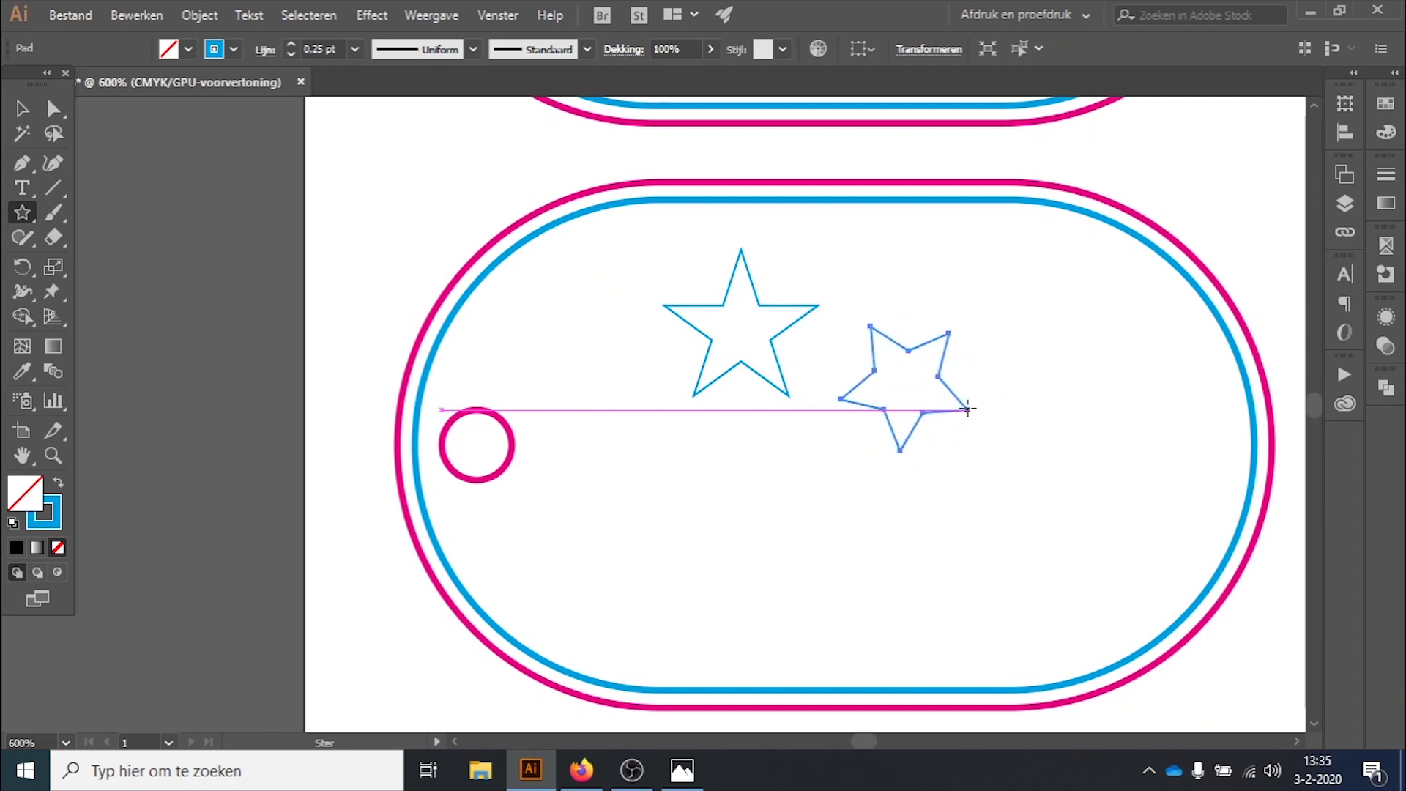
key("ctrl+z")
- Move the star just right of the lower tag's ring hole and deselect it
key("v")
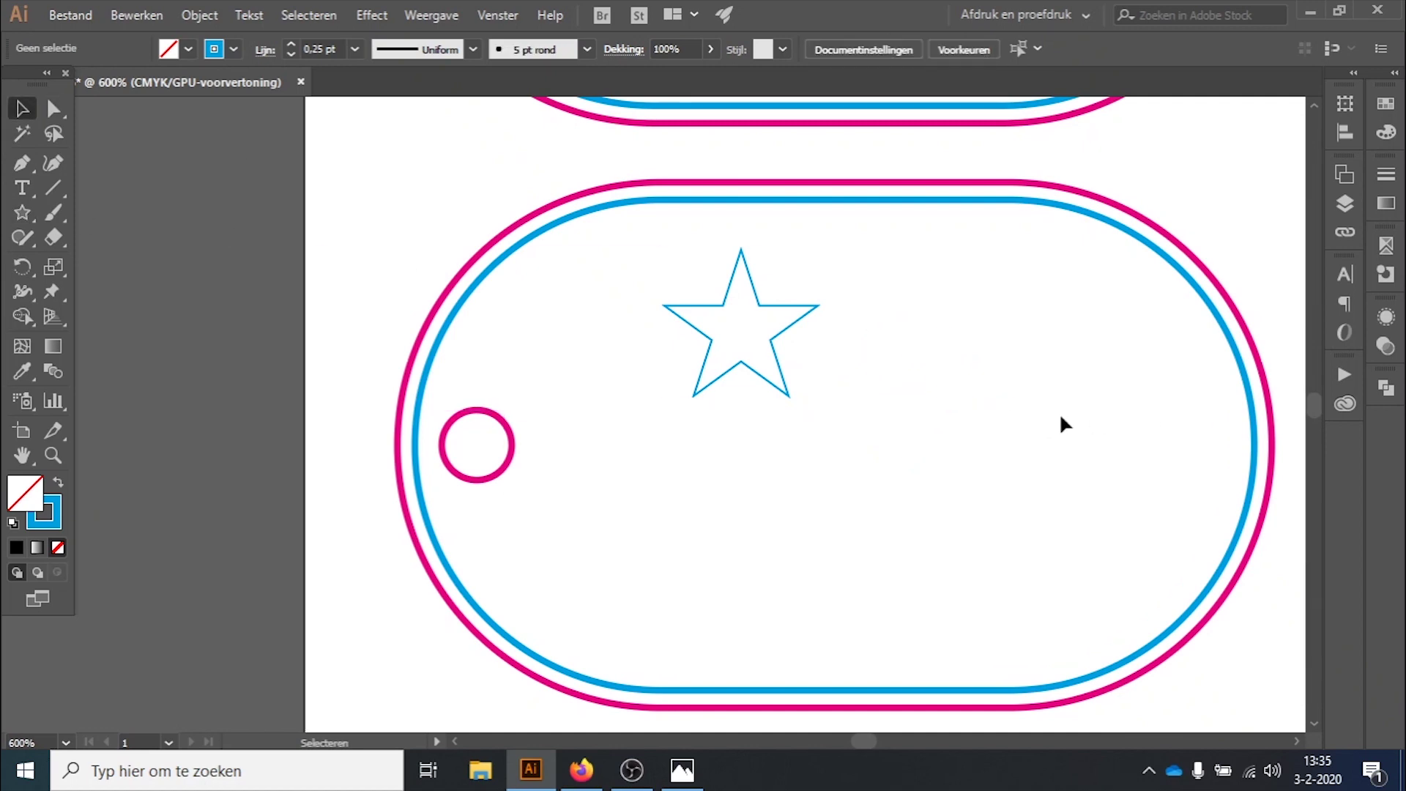
left_click_drag(772, 347, 685, 459)
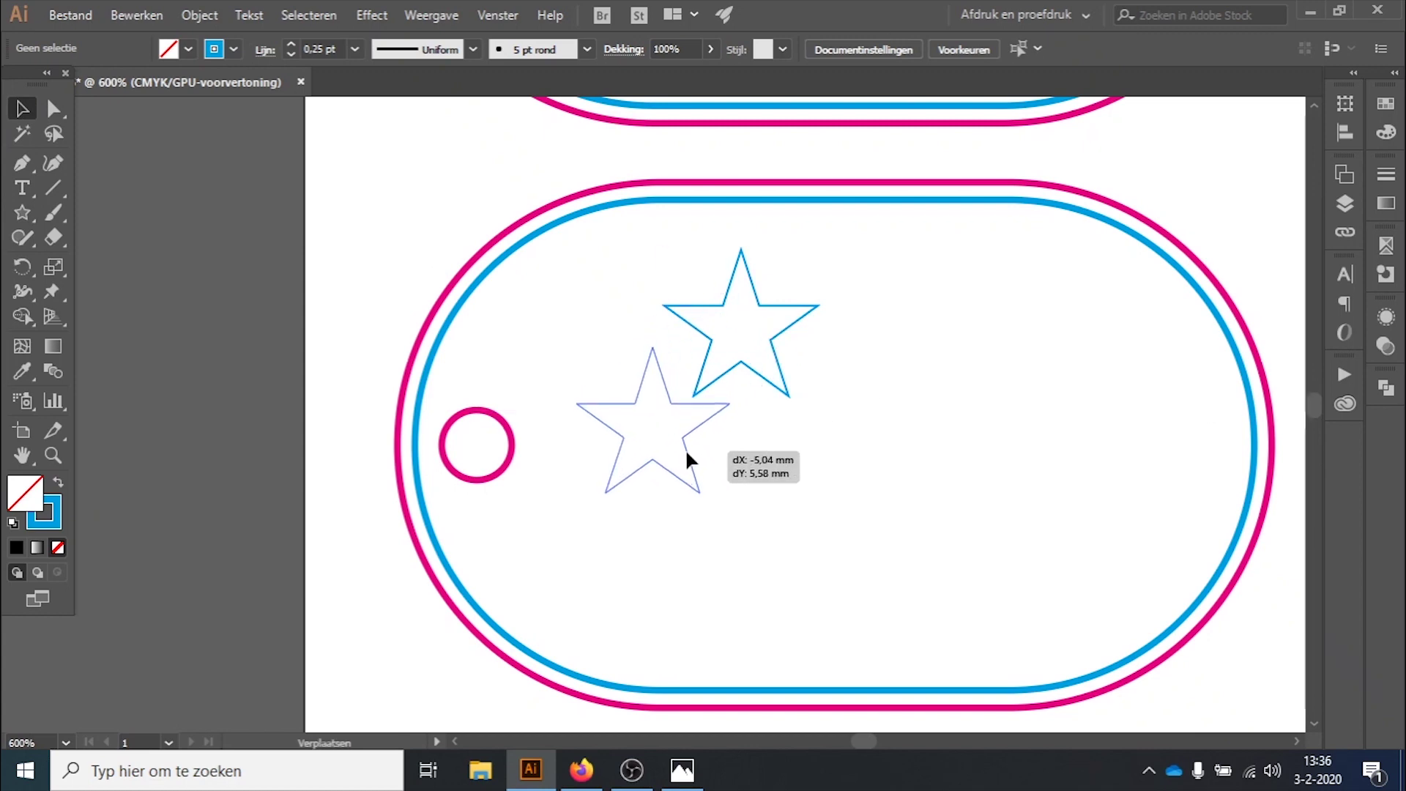
left_click_drag(683, 455, 684, 456)
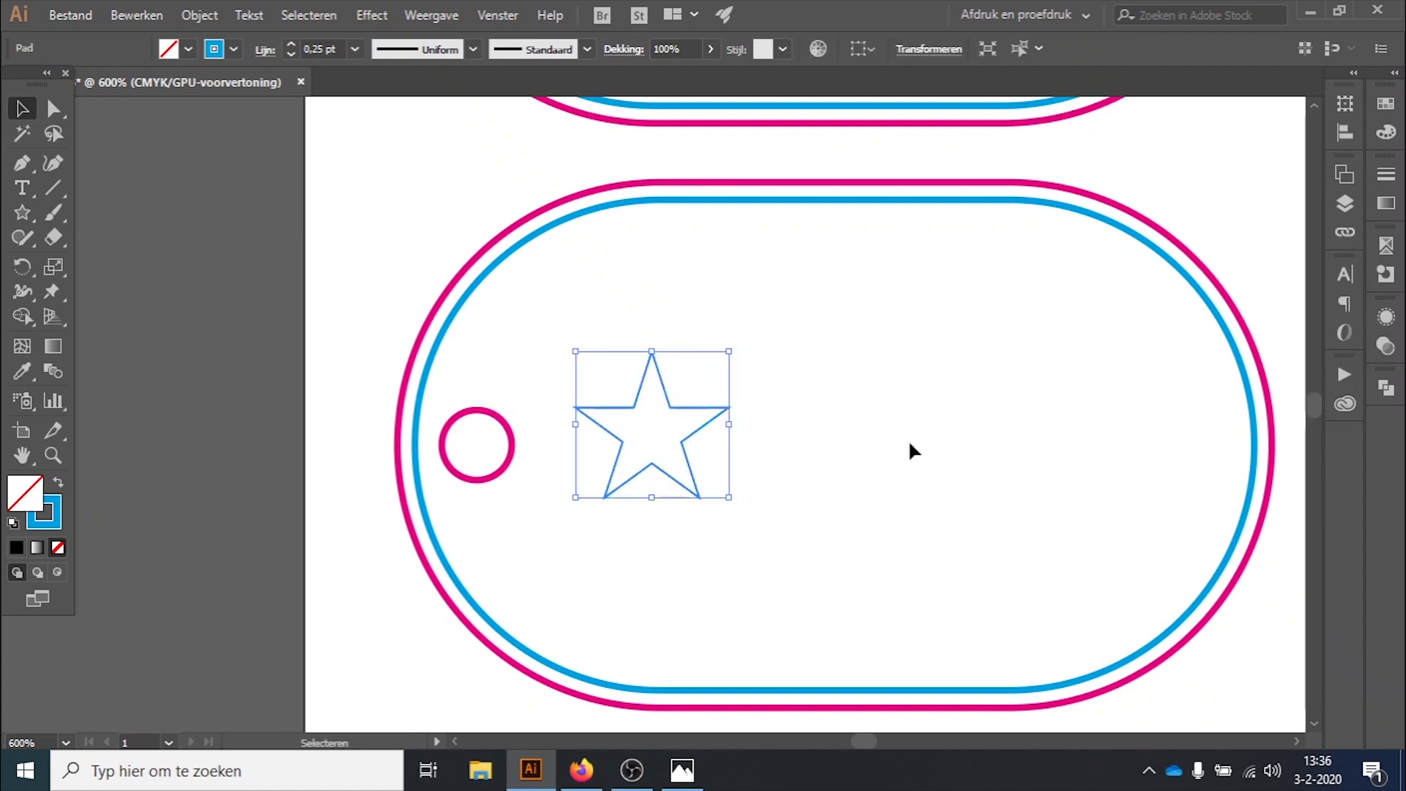
left_click(659, 498)
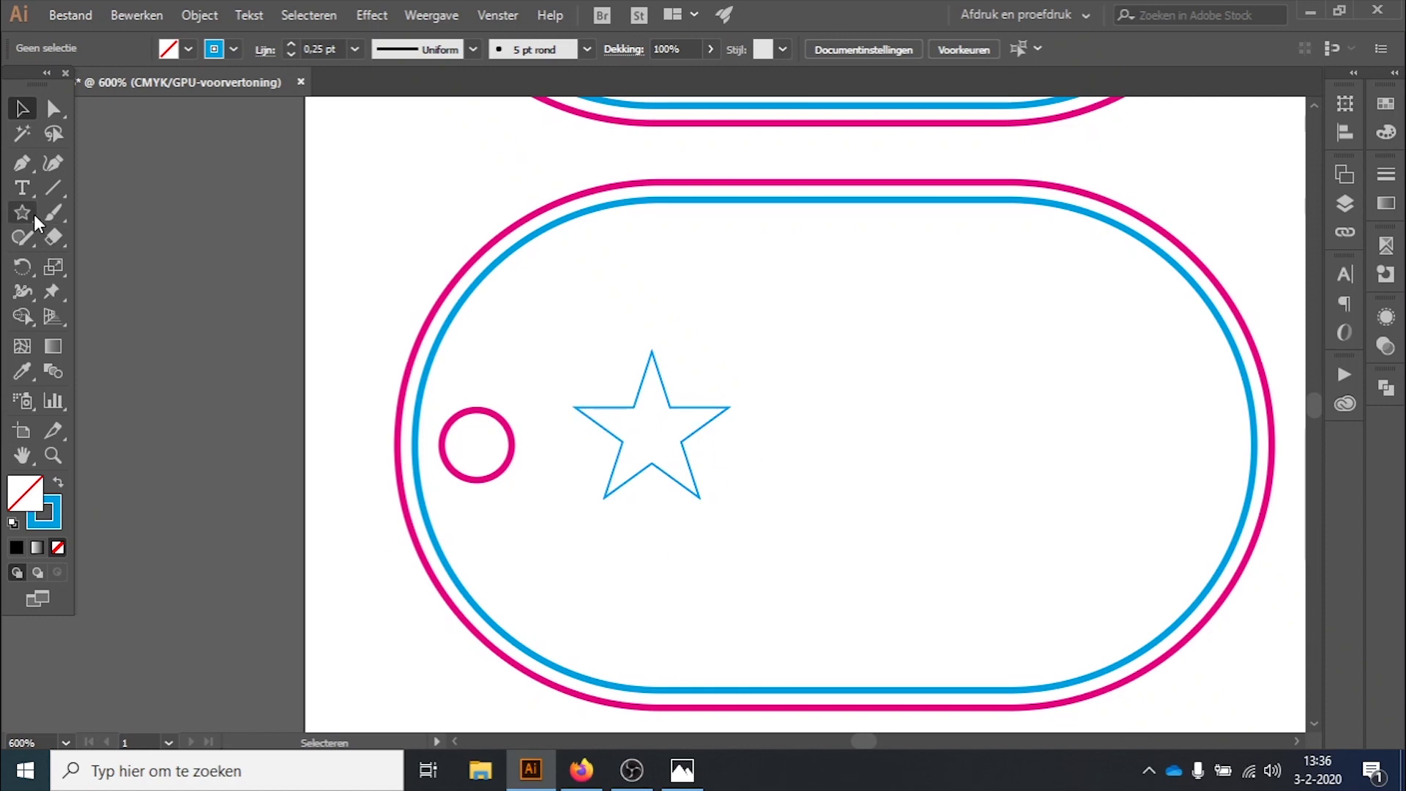
scroll(572, 424, "right", 3)
scroll(487, 437, "down", 2)
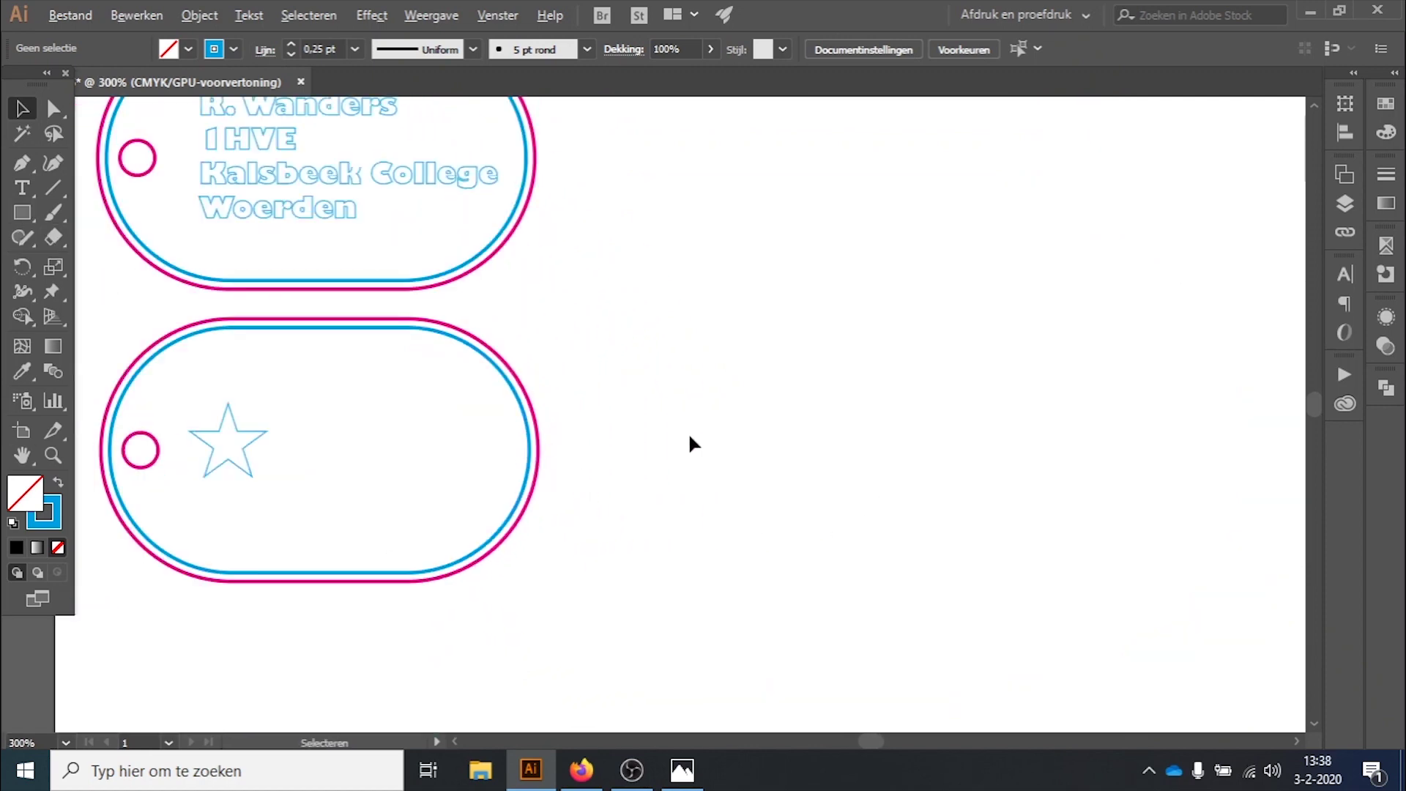
scroll(761, 432, "up", 1)
scroll(762, 432, "up", 1)
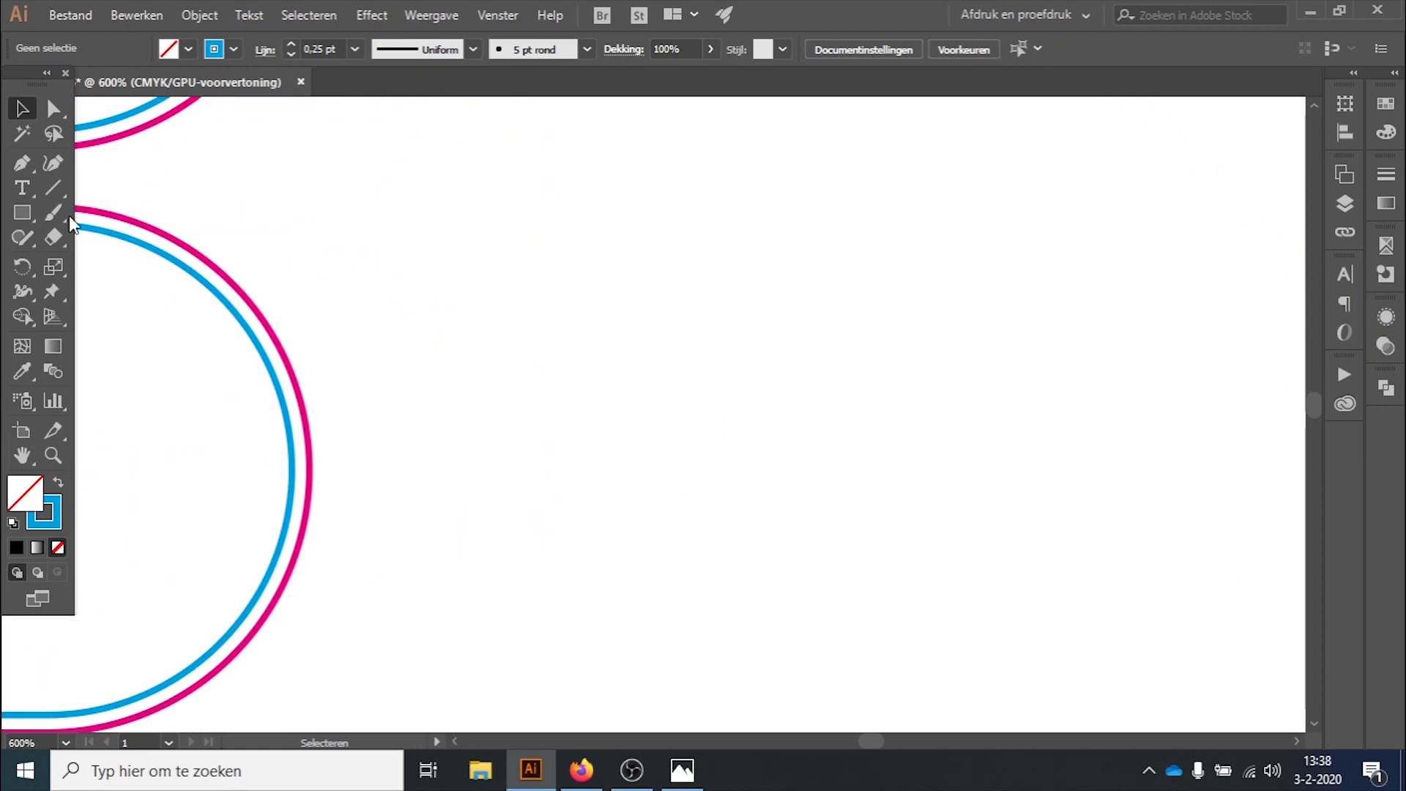
- Draw a tall narrow rectangle and duplicate it to its right
left_click(22, 212)
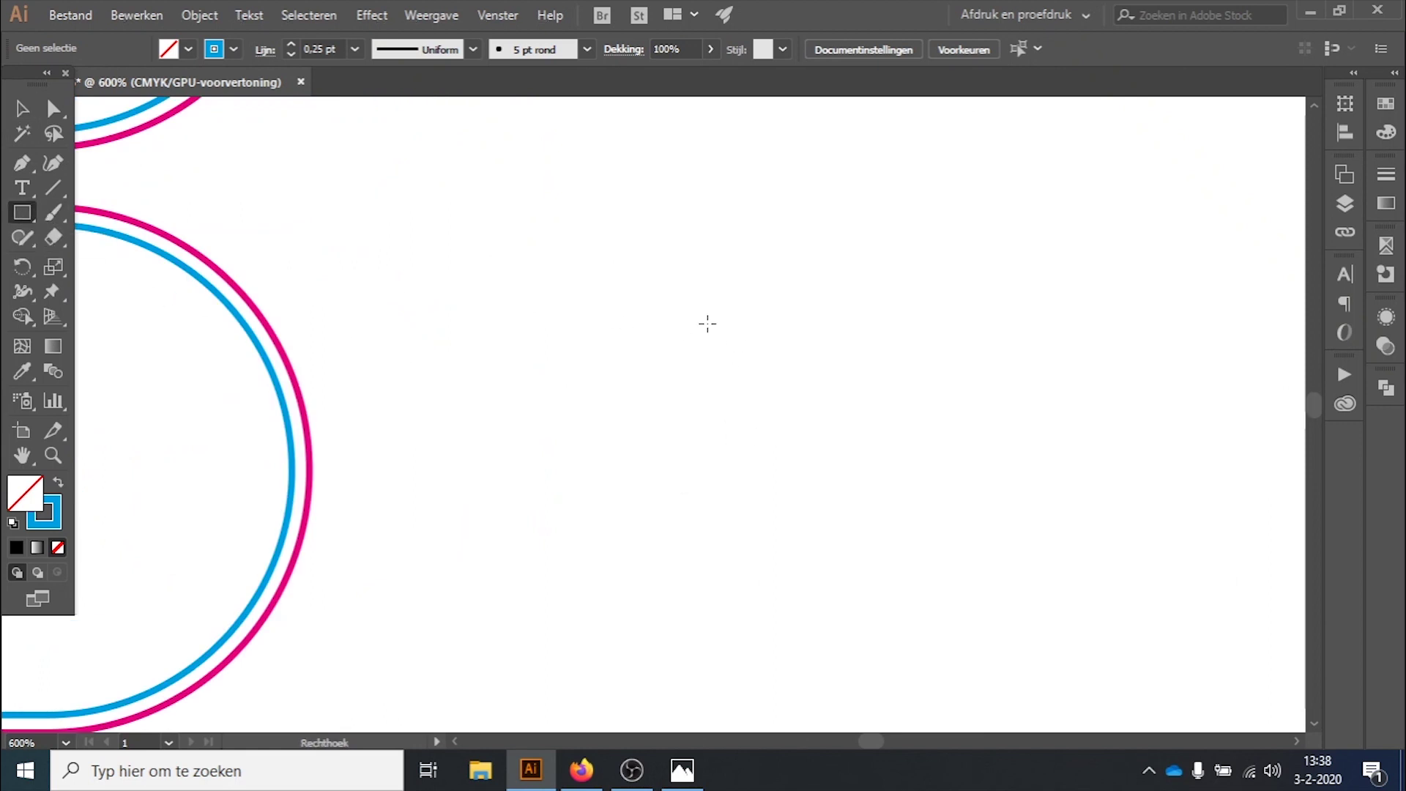
left_click_drag(680, 298, 733, 495)
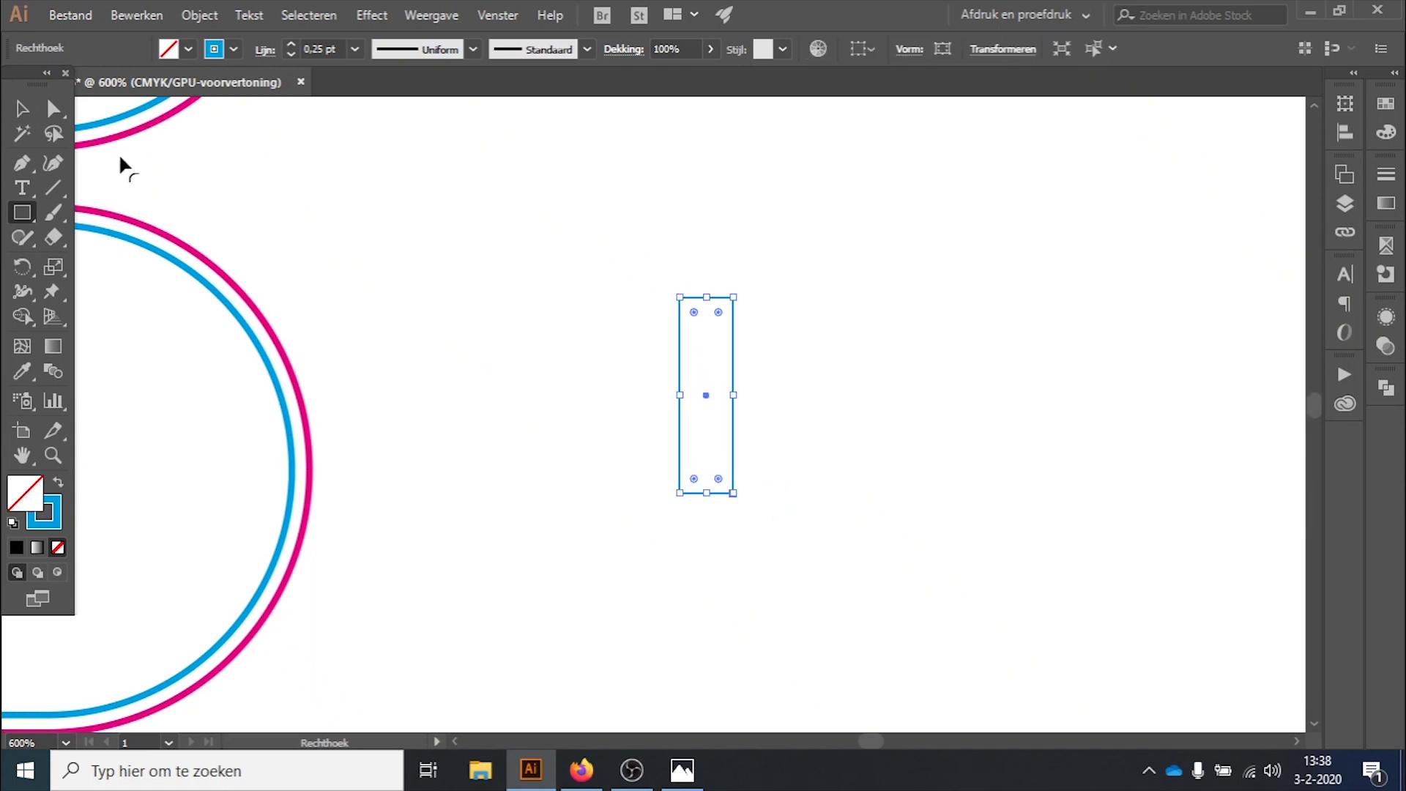
left_click(22, 109)
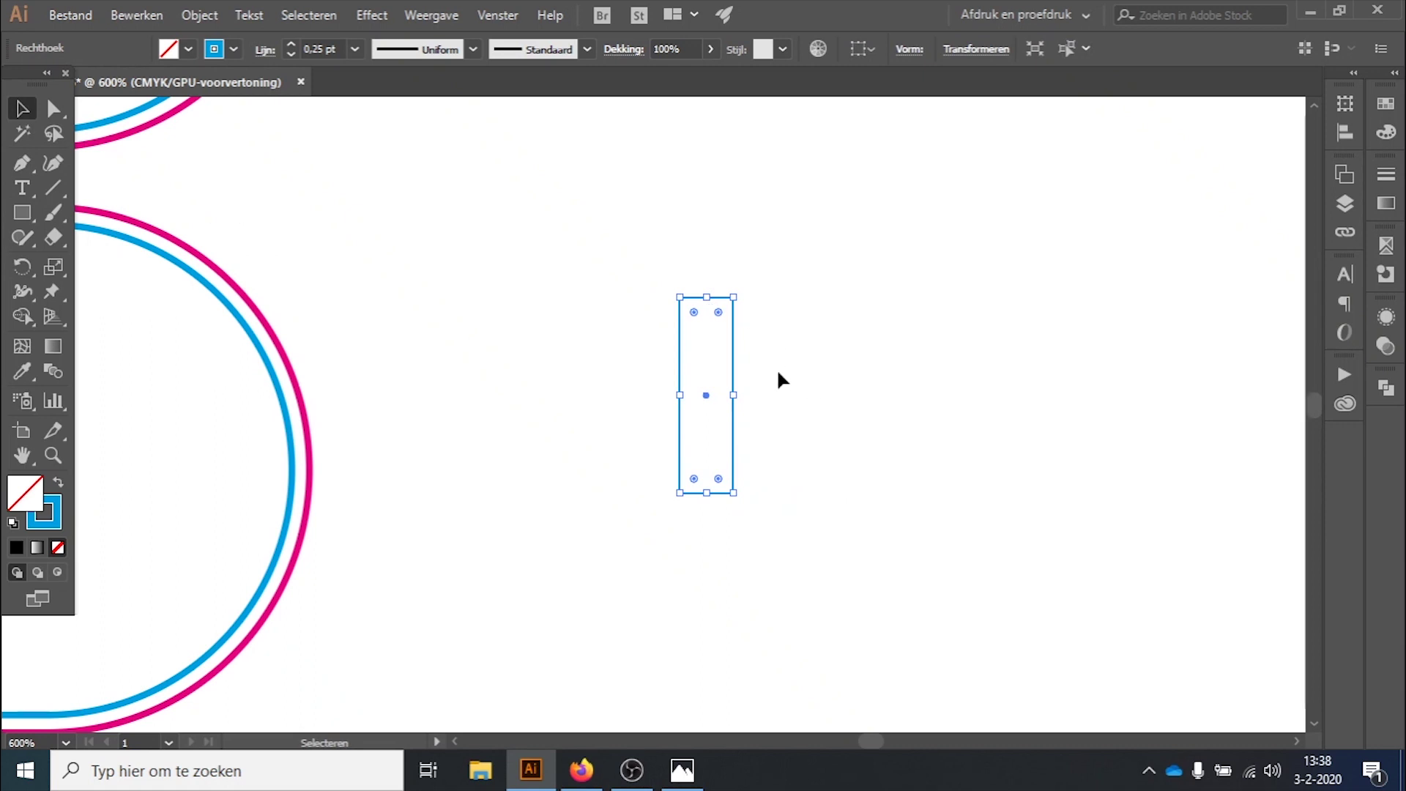
left_click_drag(735, 345, 807, 348)
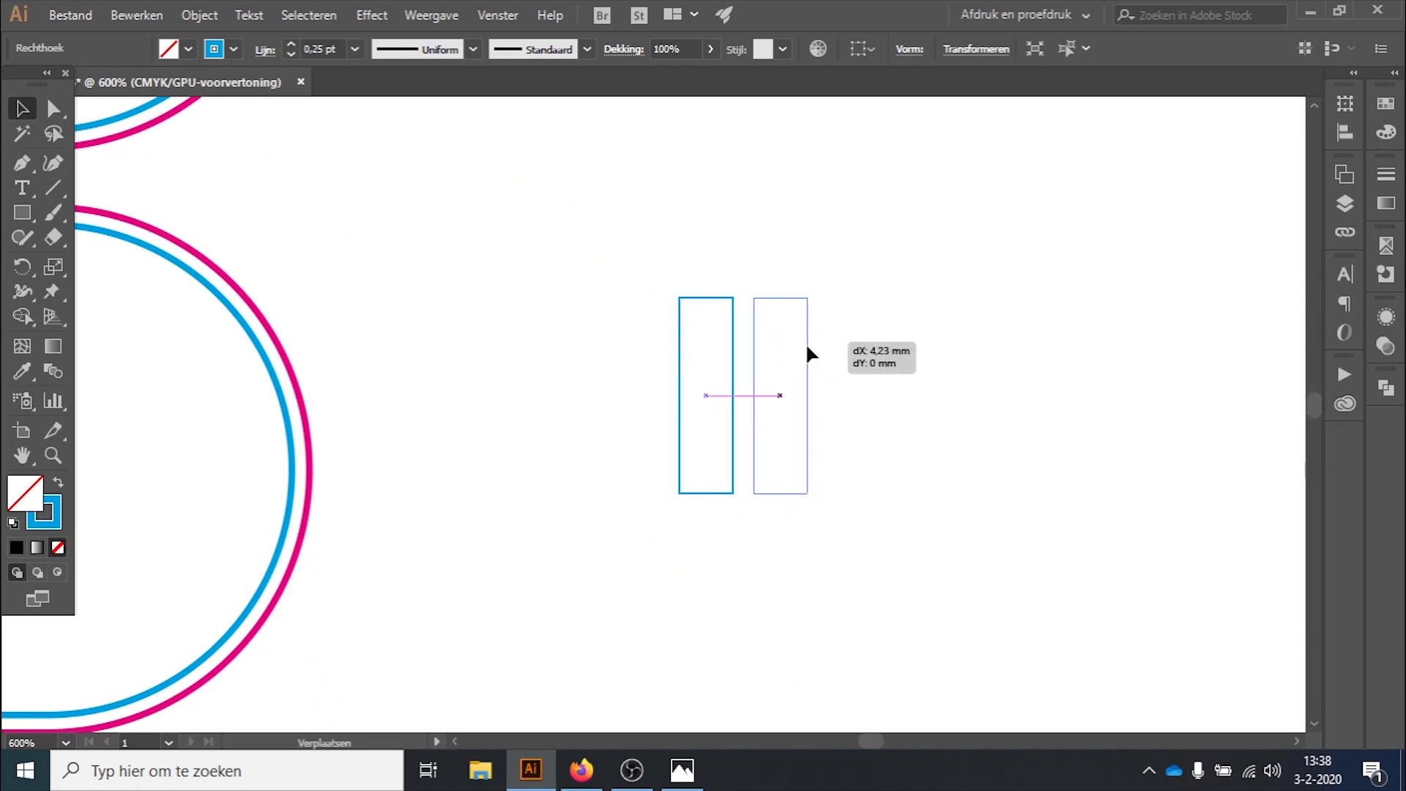
left_click_drag(808, 347, 809, 348)
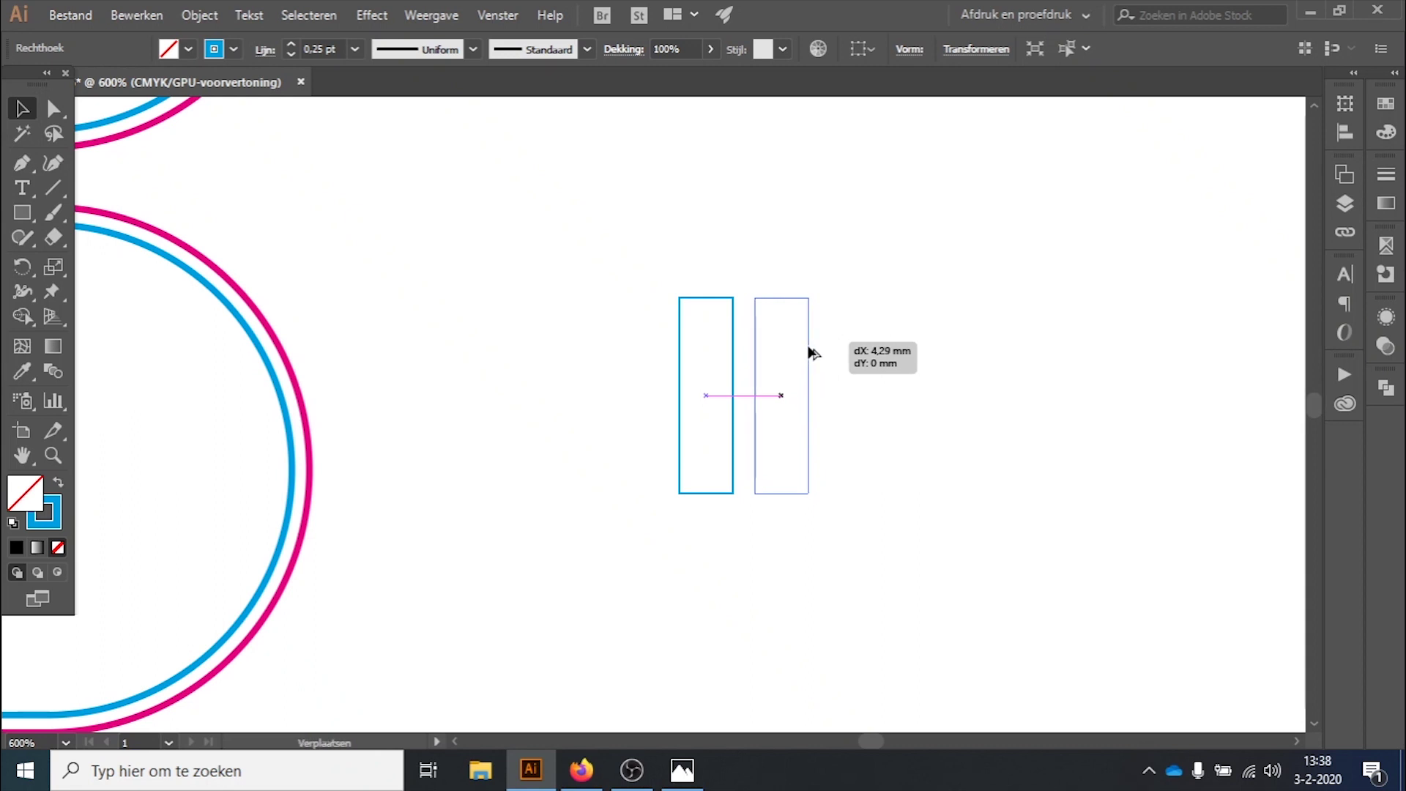
left_click_drag(809, 347, 830, 347)
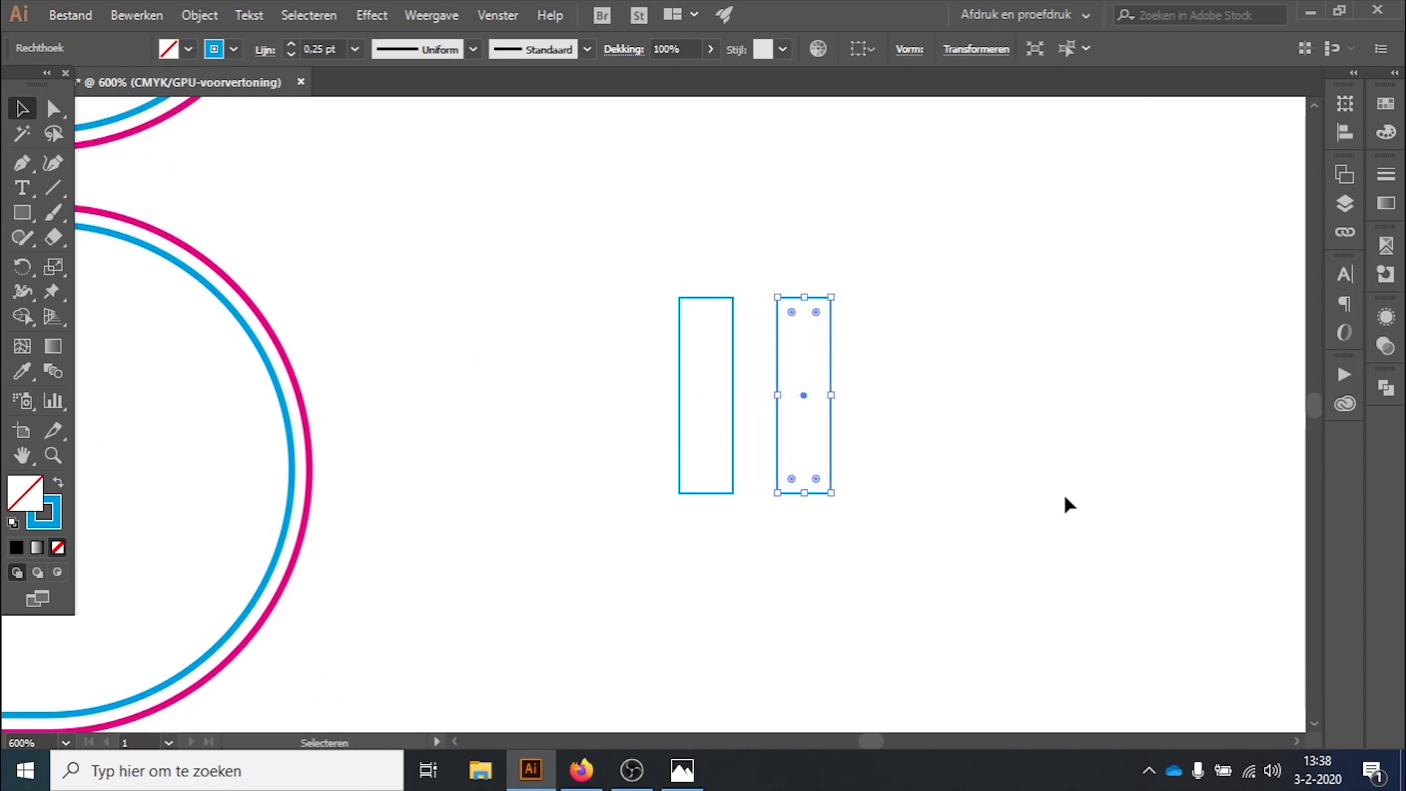
left_click(1028, 407)
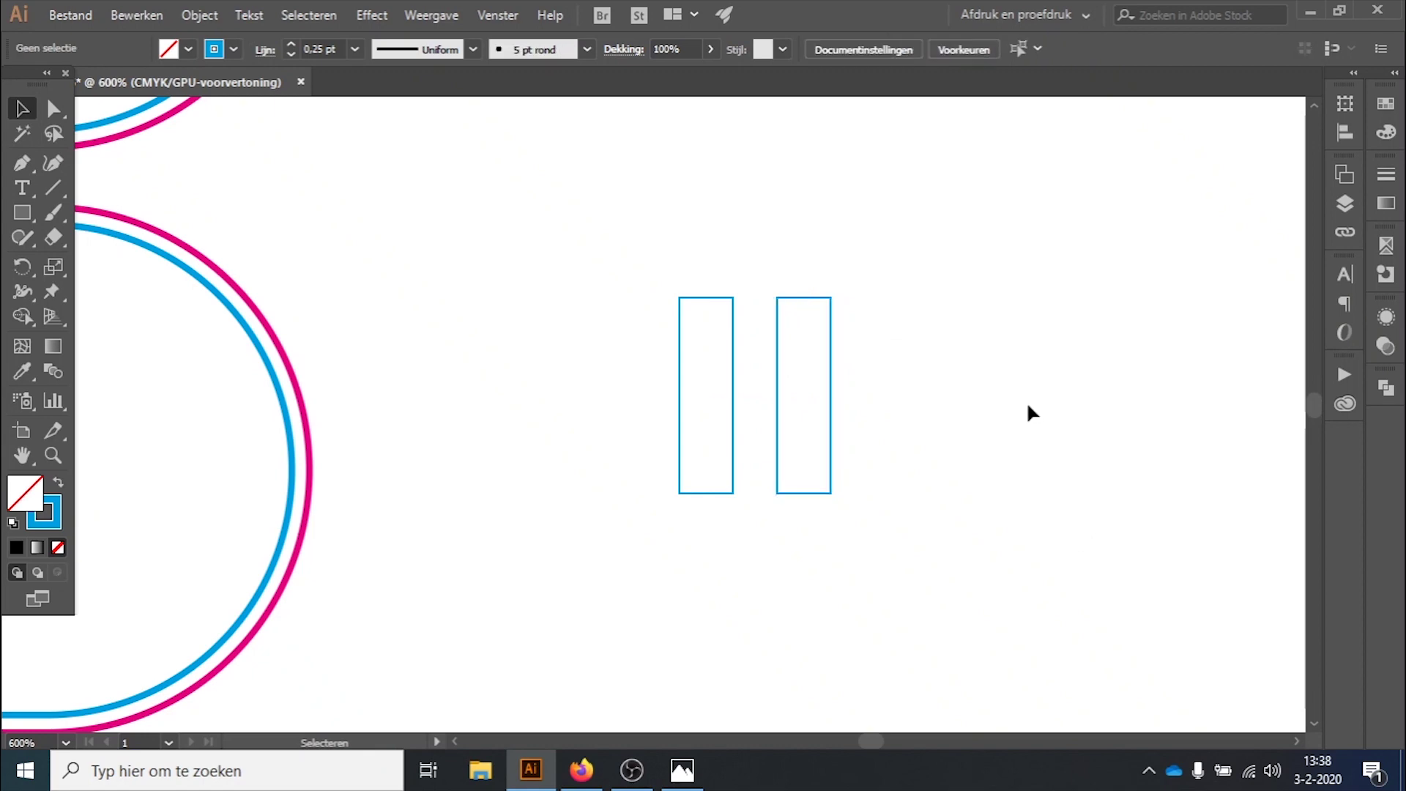
- Rotate the right rectangle copy so it lies horizontally
left_click(830, 360)
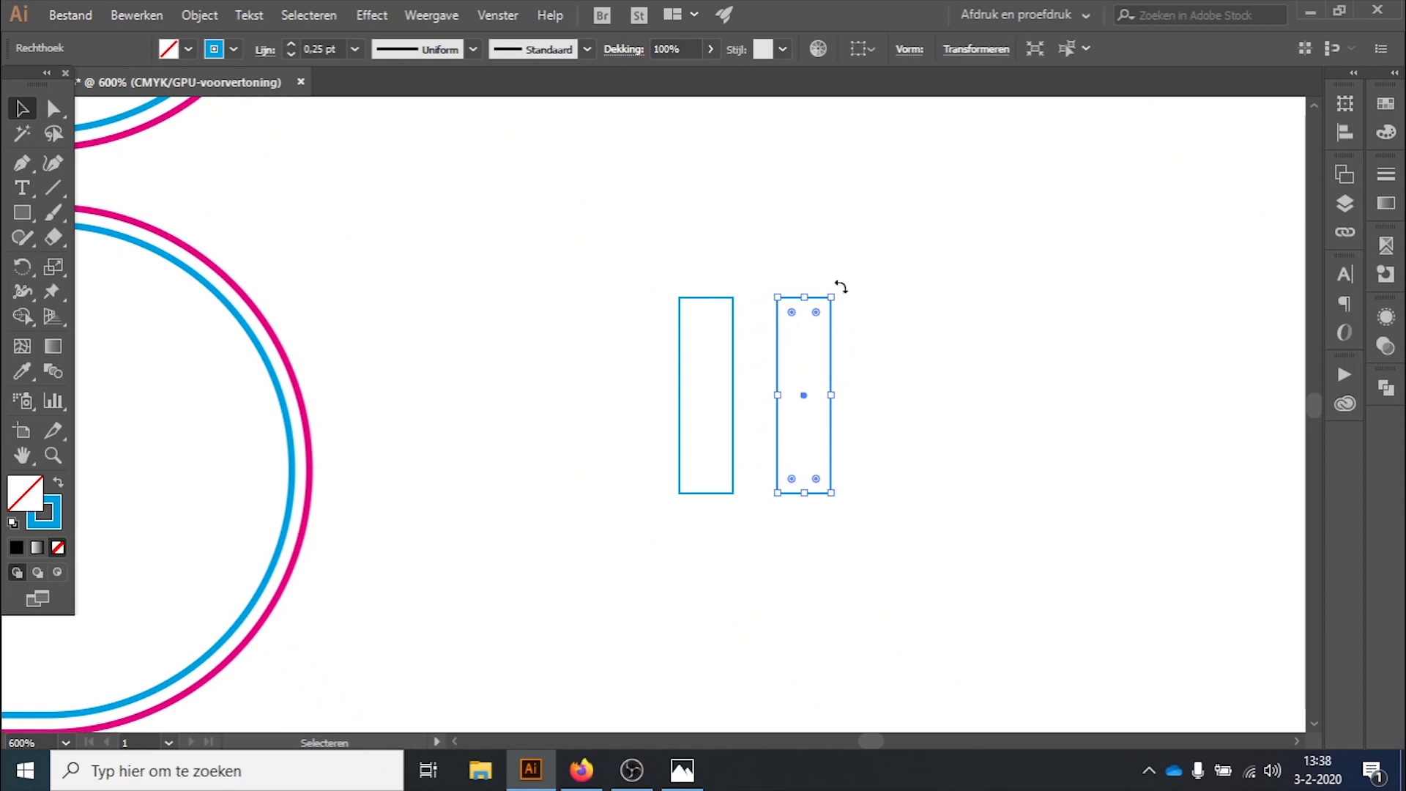
left_click(839, 327)
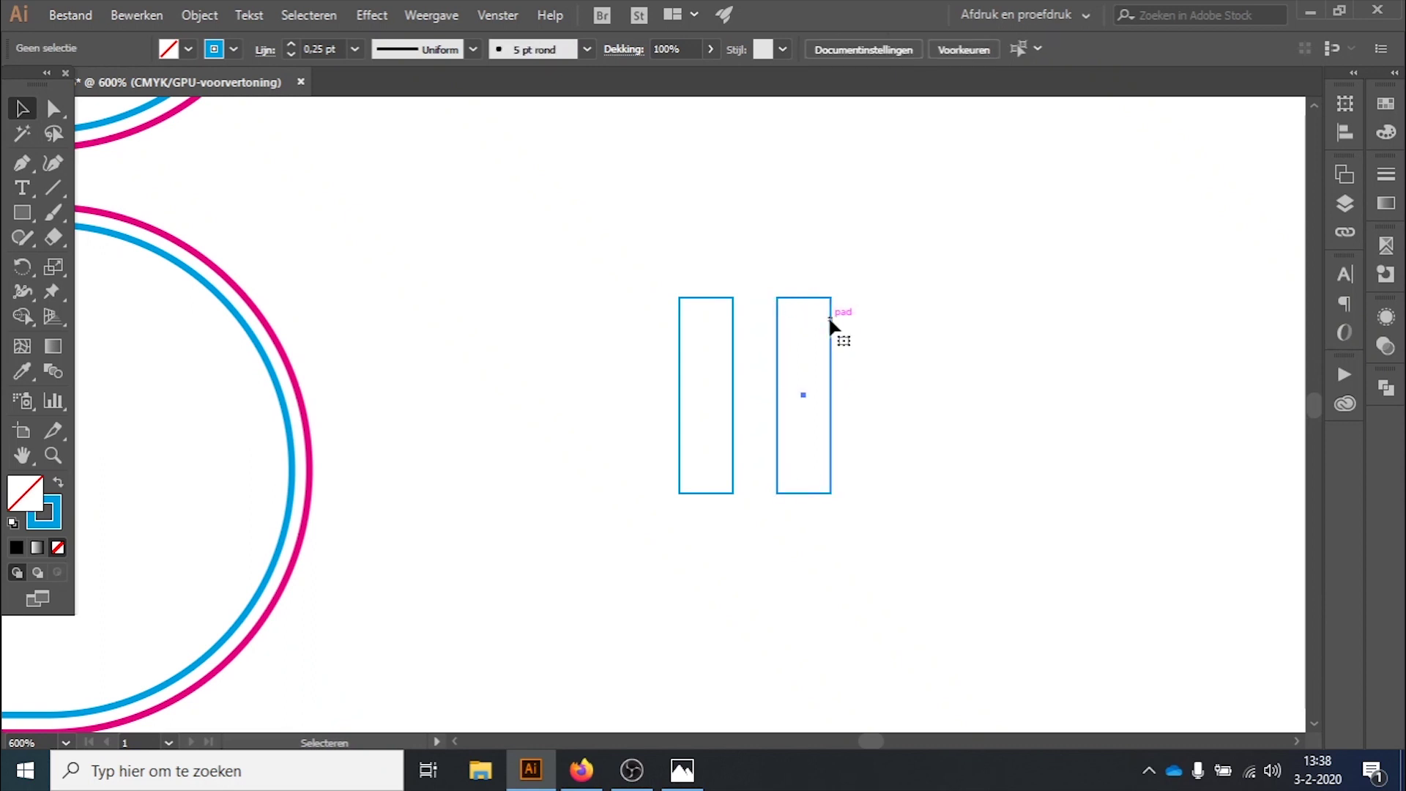
left_click(831, 322)
mouse_move(840, 288)
left_mouse_down()
mouse_move(882, 314)
mouse_move(907, 364)
mouse_move(907, 411)
mouse_move(753, 465)
mouse_move(731, 402)
mouse_move(809, 355)
mouse_move(860, 380)
mouse_move(861, 412)
mouse_move(856, 386)
mouse_move(891, 375)
mouse_move(885, 397)
left_mouse_up()
left_click(841, 442)
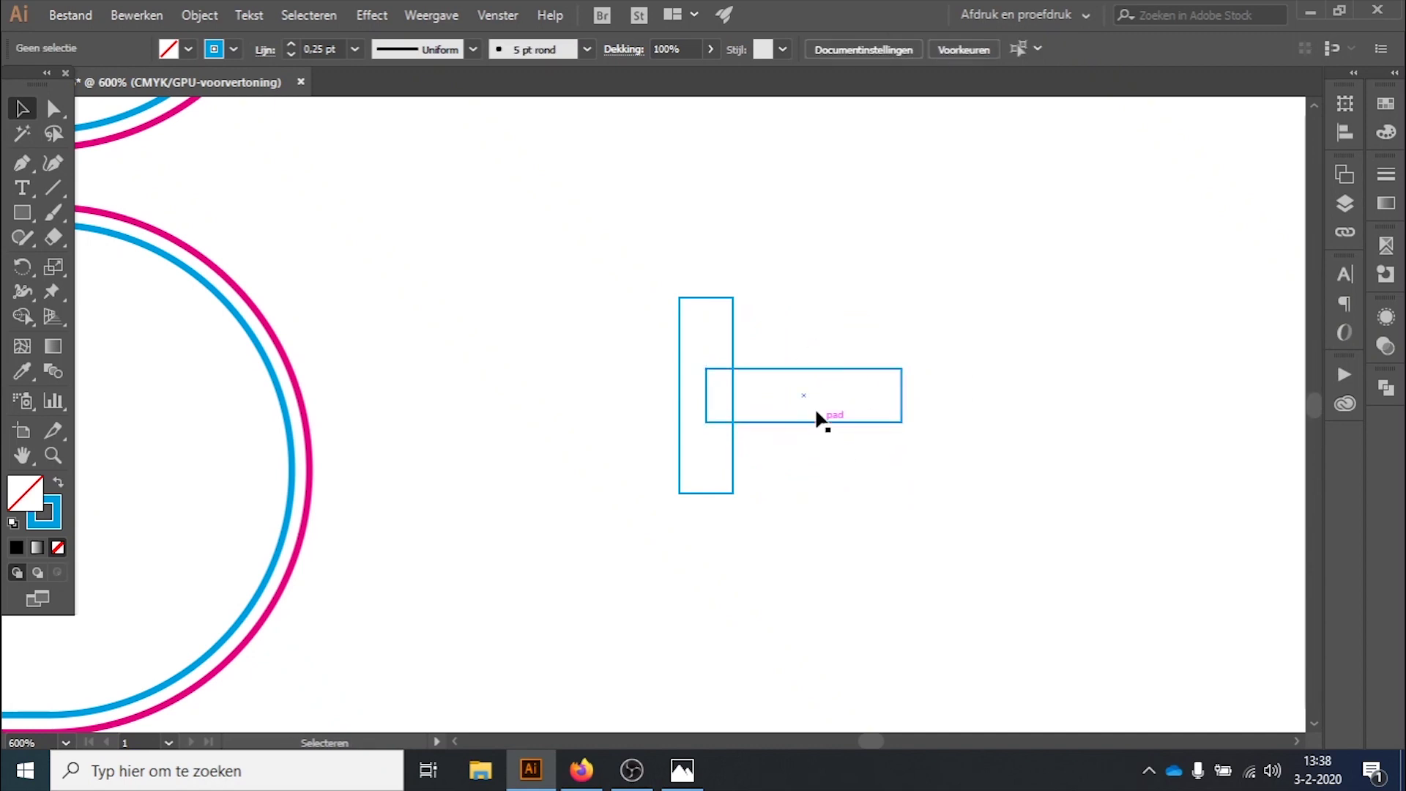
- Centre the horizontal rectangle over the vertical one to form a plus shape
left_click(821, 421)
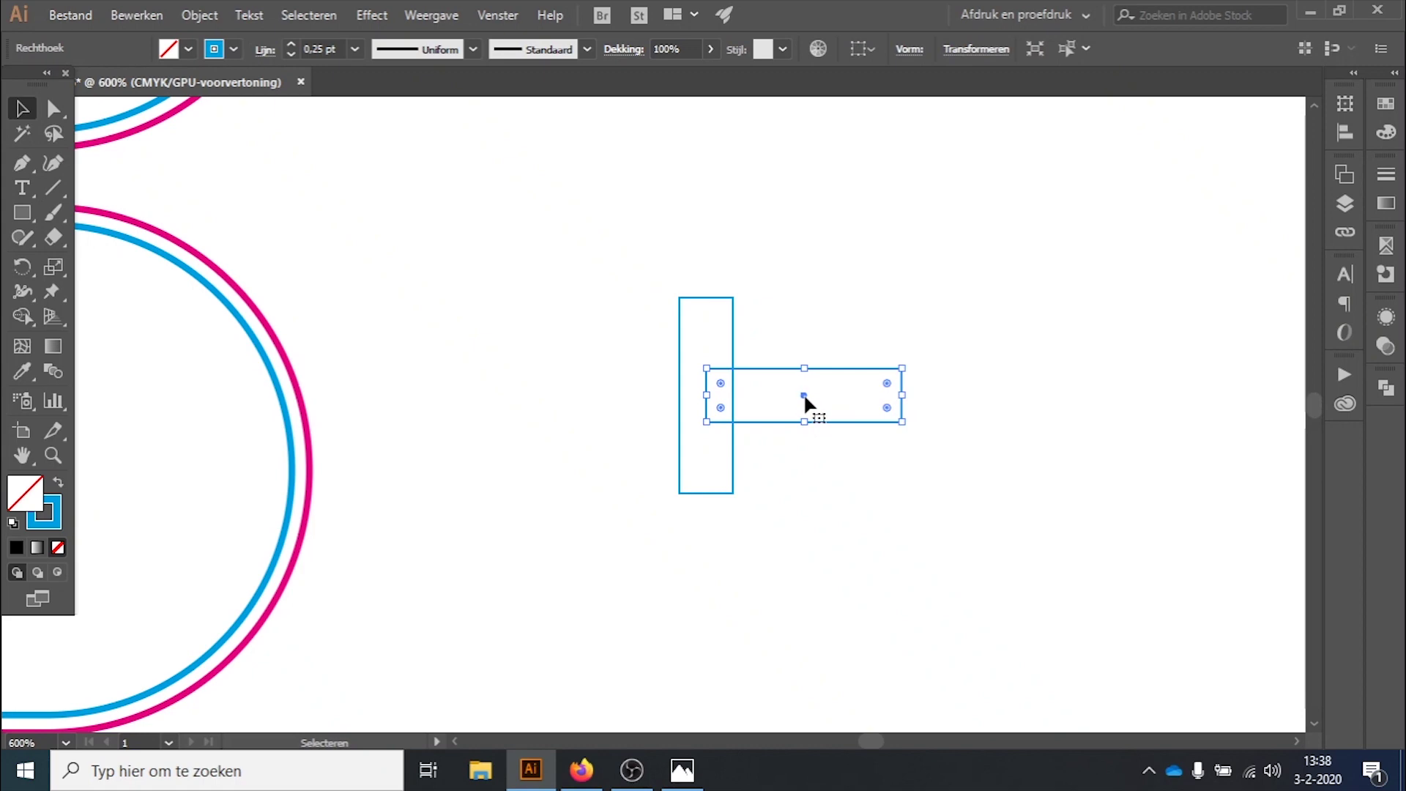
left_click_drag(805, 395, 706, 396)
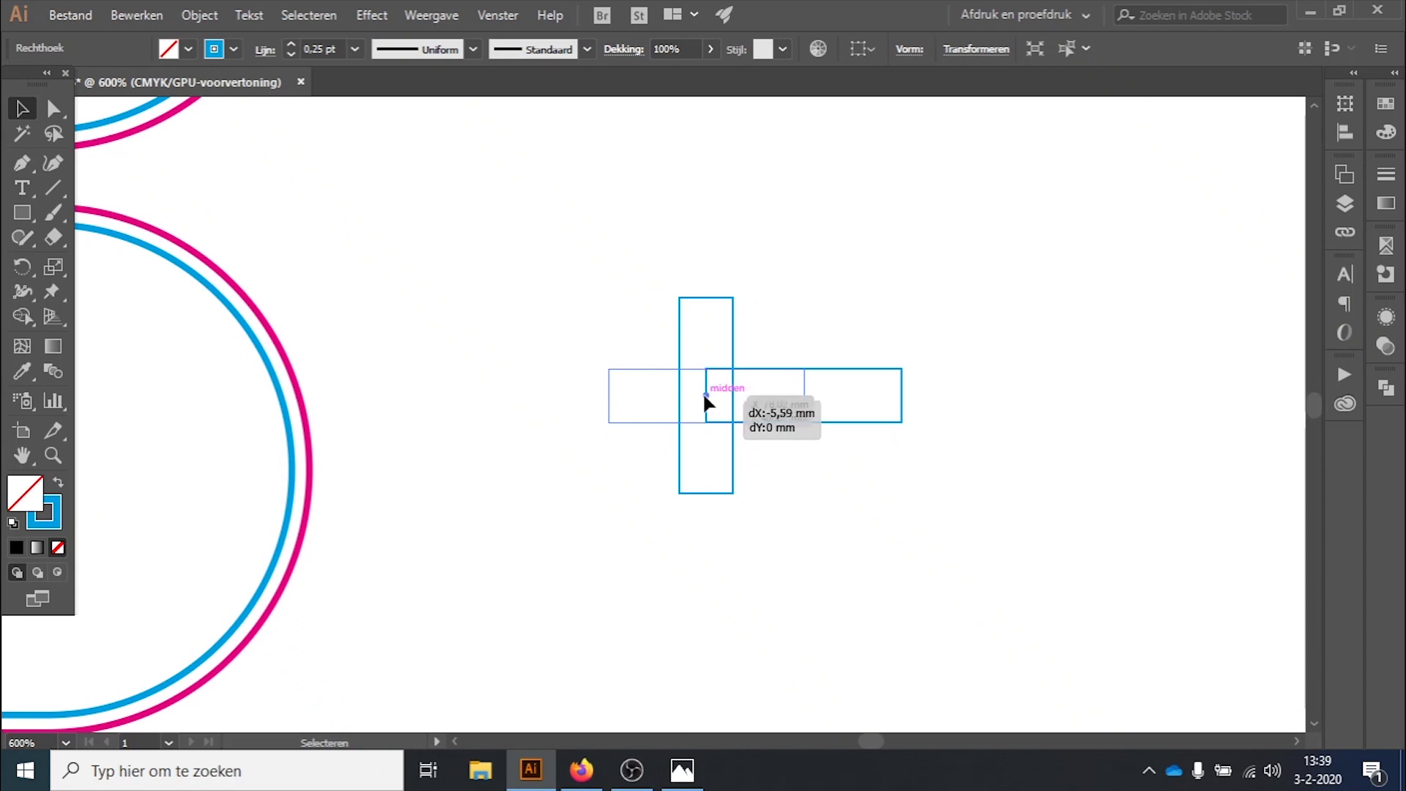
left_click_drag(705, 396, 704, 394)
left_click(847, 423)
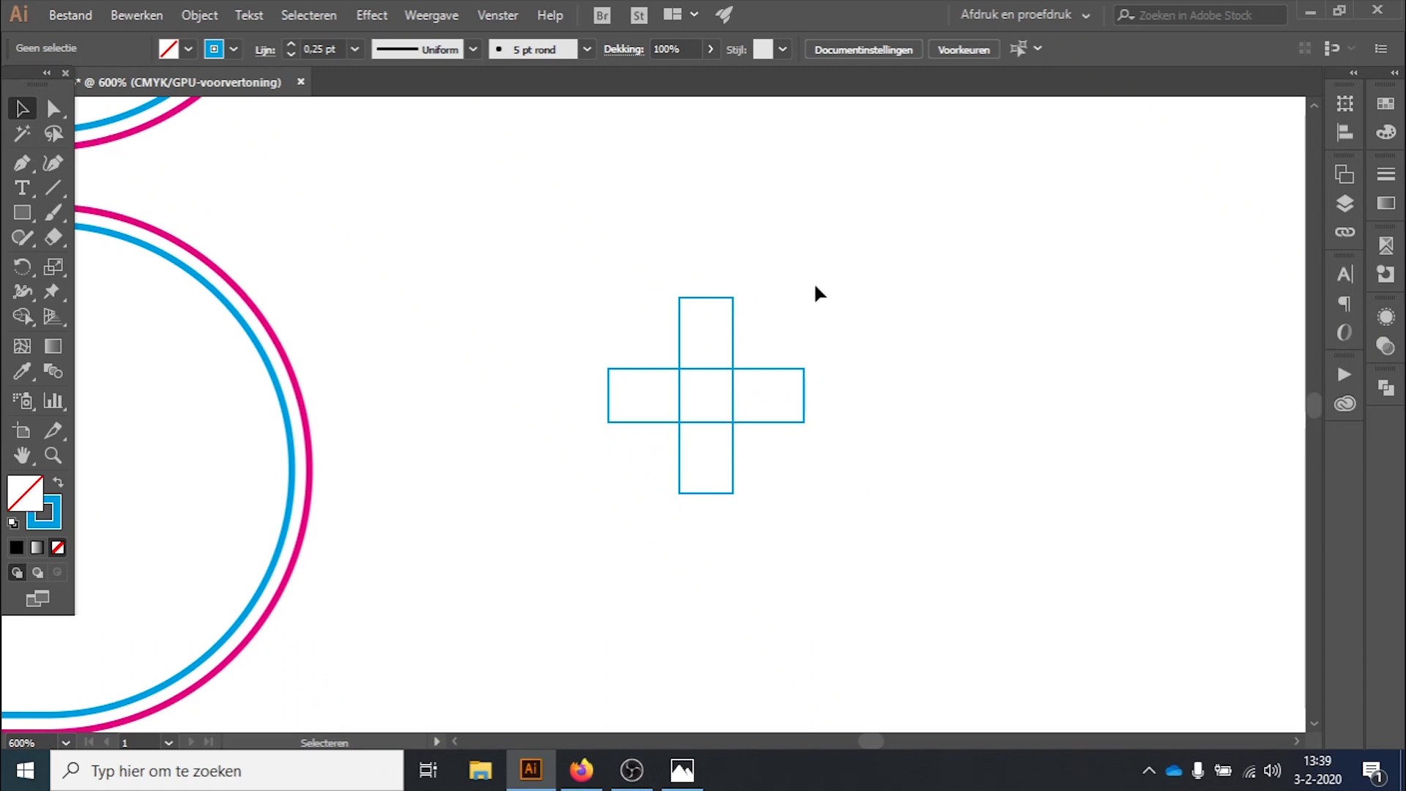
- Marquee-select both crossing rectangles of the cross
left_click(643, 369)
left_click(683, 321)
left_click(563, 267)
left_click_drag(559, 242, 853, 537)
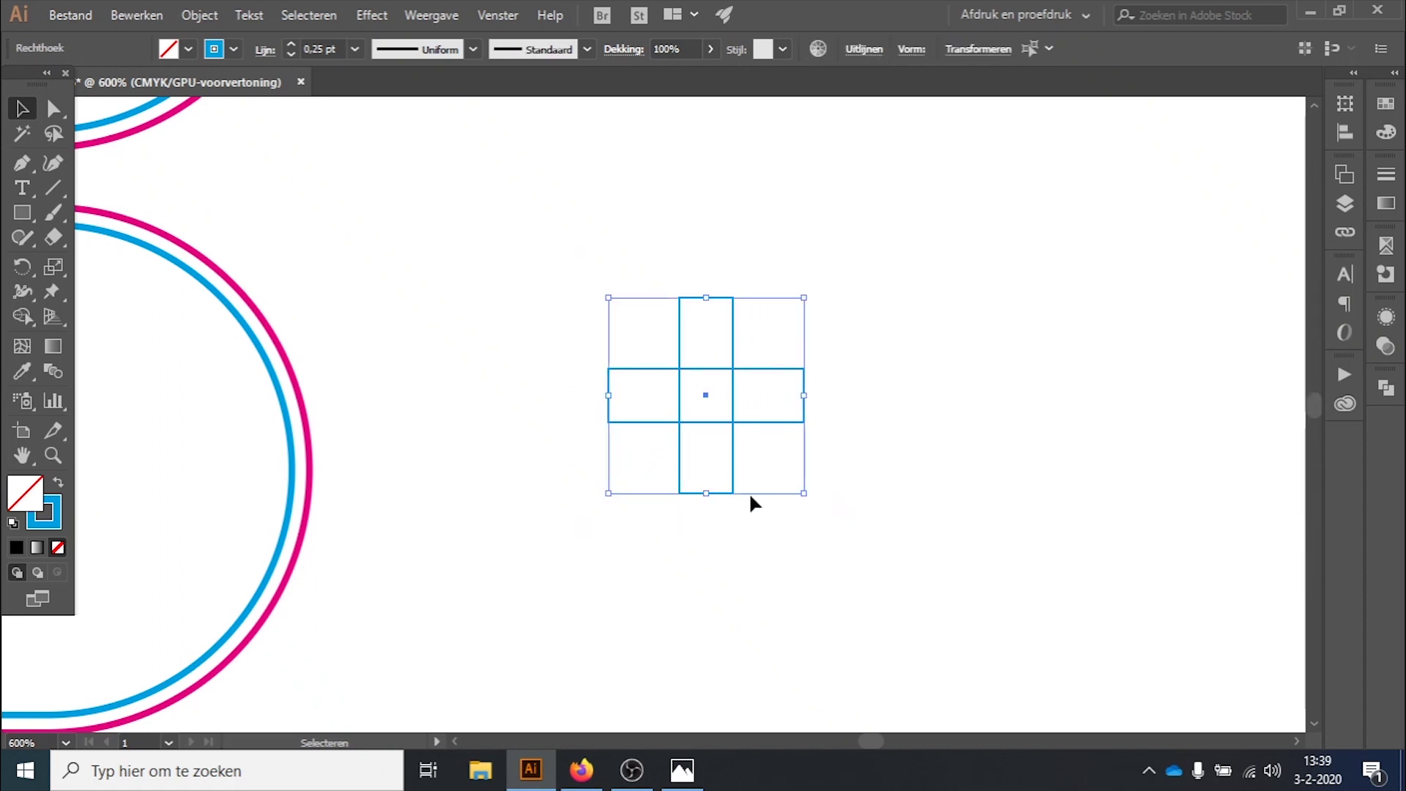
- Merge all the cross's squares into one outline with the Shape Builder tool
left_click(25, 315)
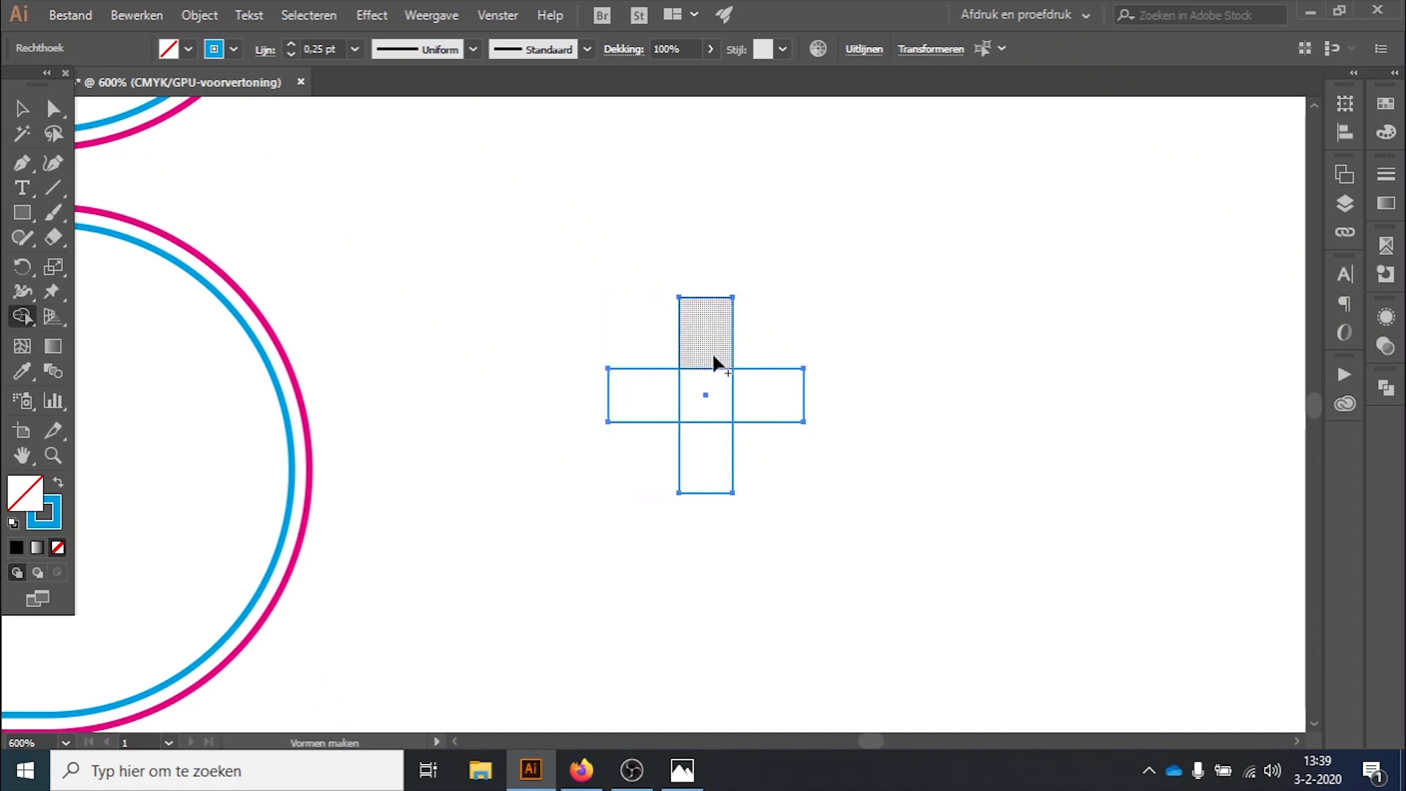
left_click_drag(658, 399, 703, 398)
left_click_drag(702, 331, 700, 377)
mouse_move(702, 446)
left_mouse_down()
mouse_move(707, 397)
mouse_move(753, 395)
left_mouse_up()
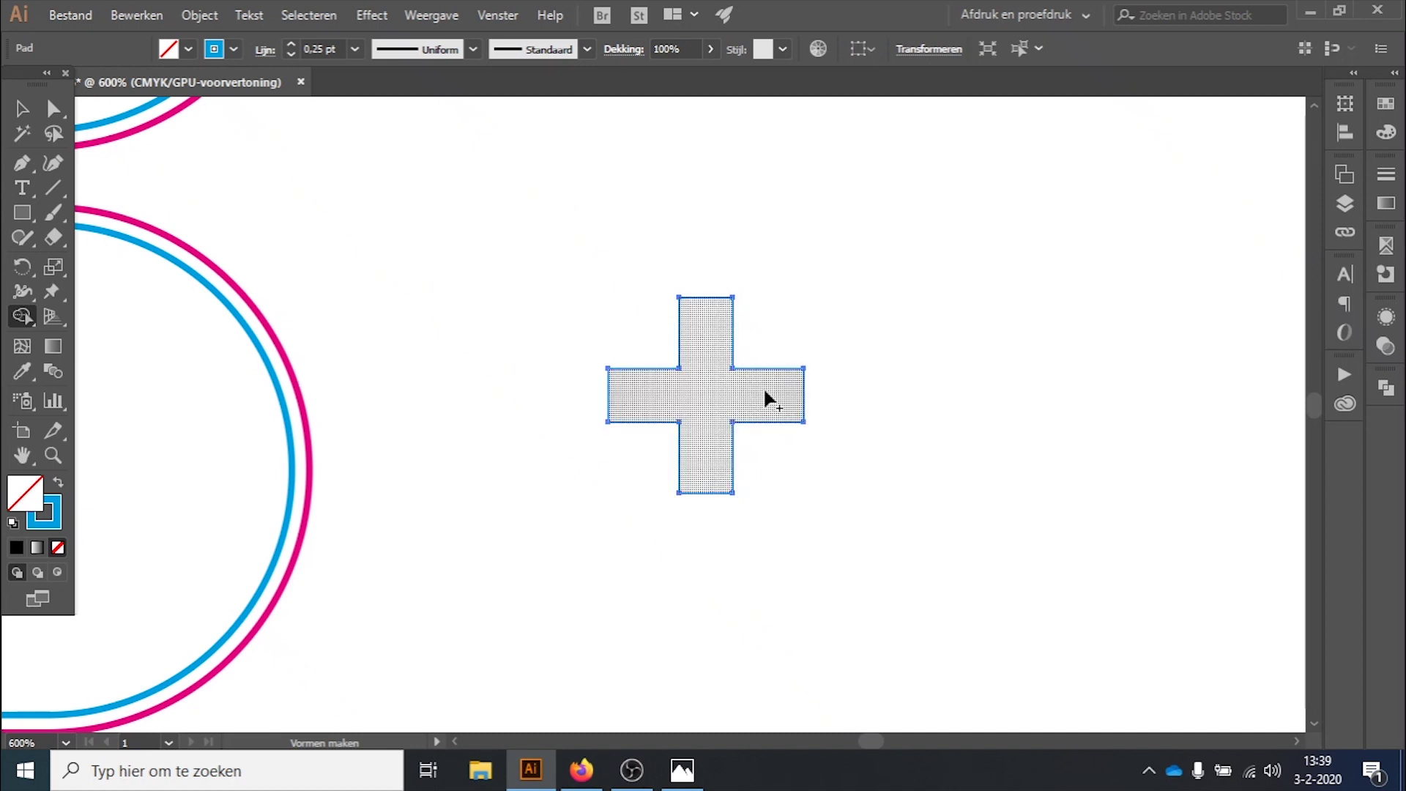
left_click(22, 109)
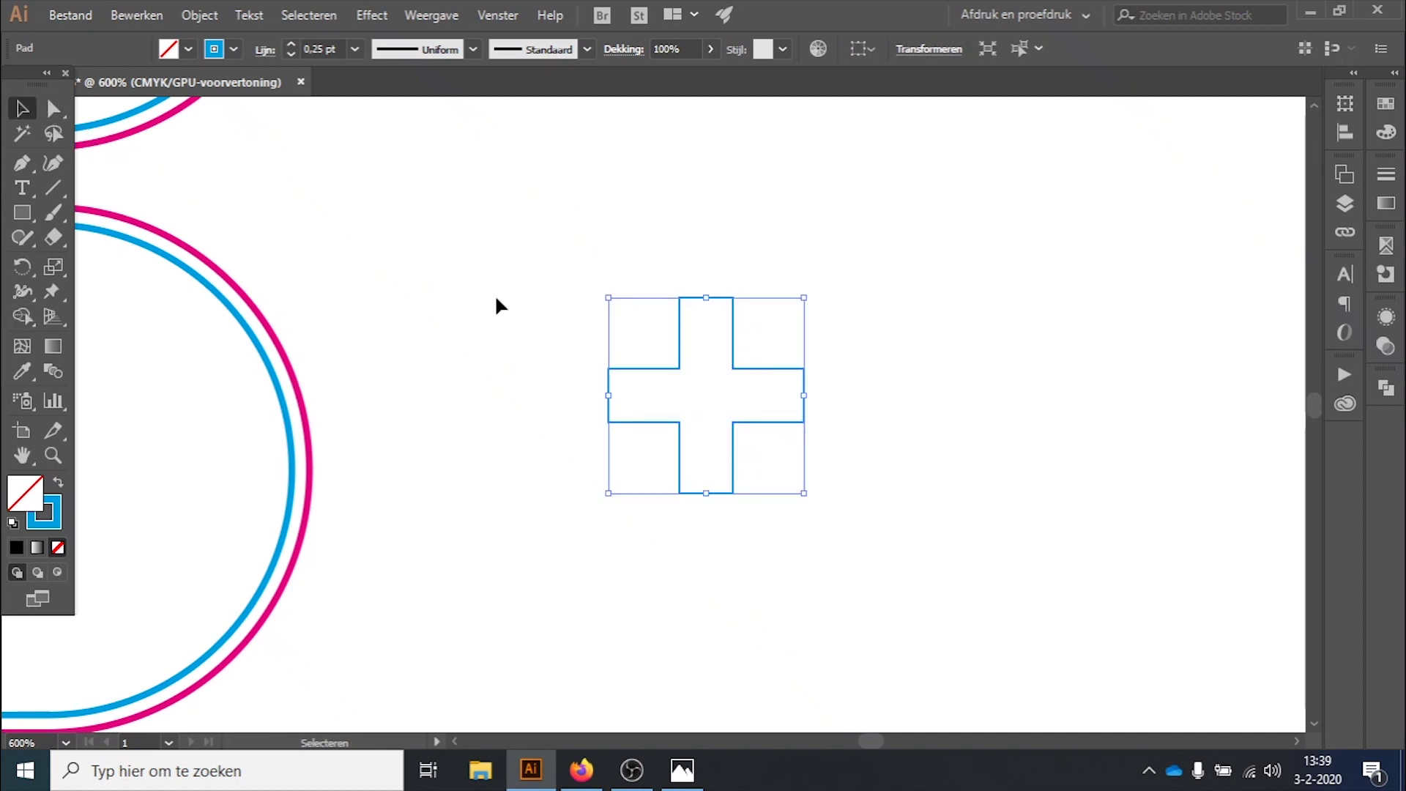
- Move the finished cross into the lower dog tag beside the outlined star
left_click(749, 382)
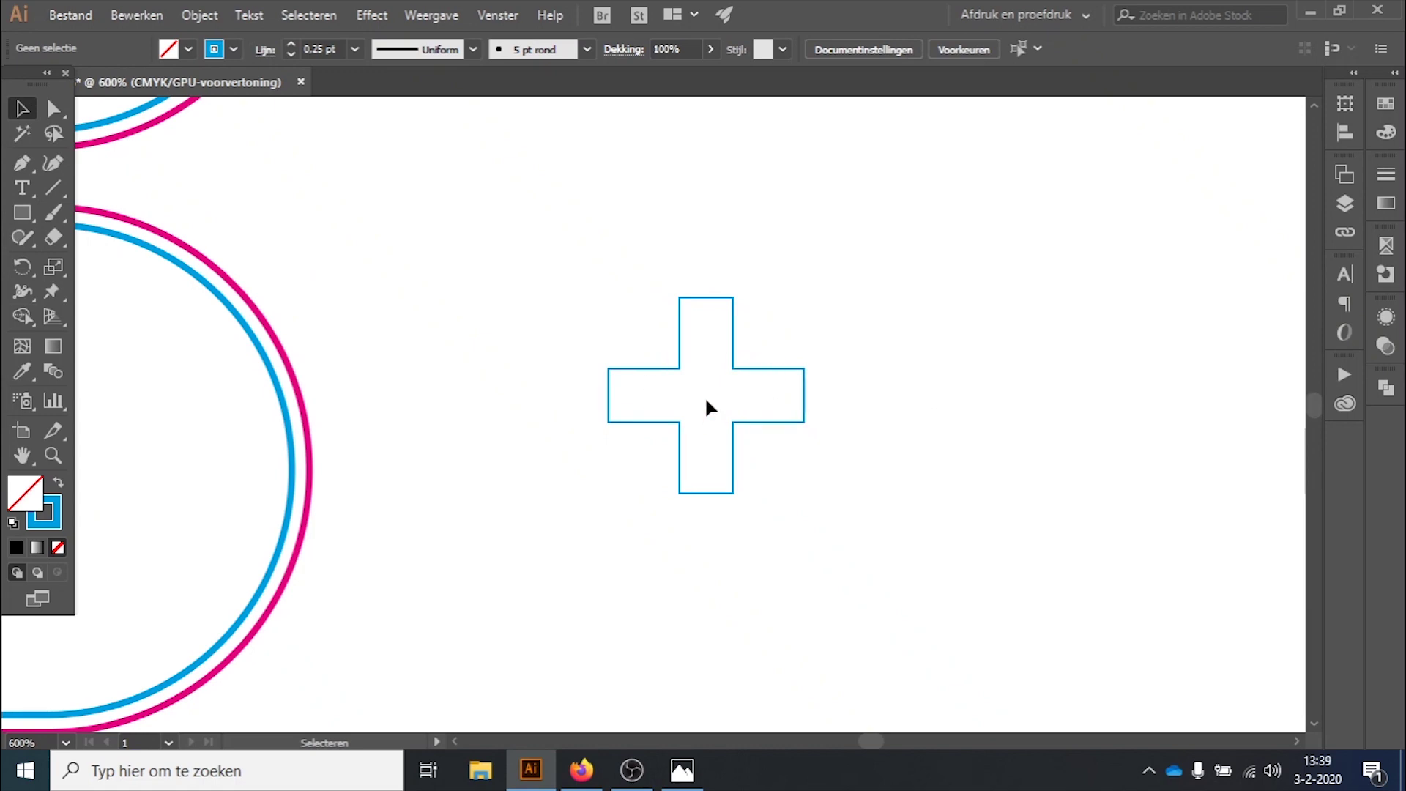
scroll(741, 421, "up", 3)
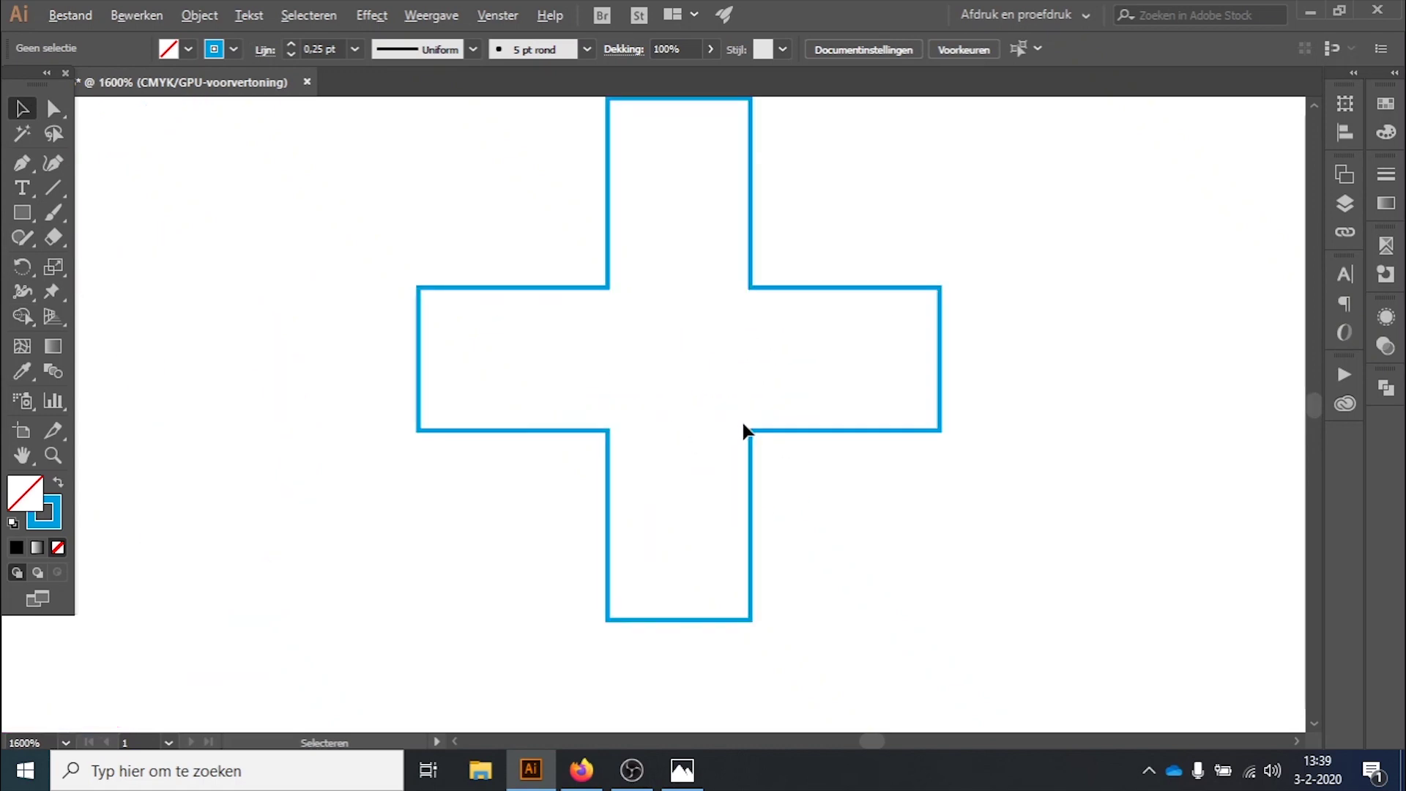
scroll(741, 421, "down", 2)
scroll(747, 425, "down", 2)
scroll(752, 427, "down", 1)
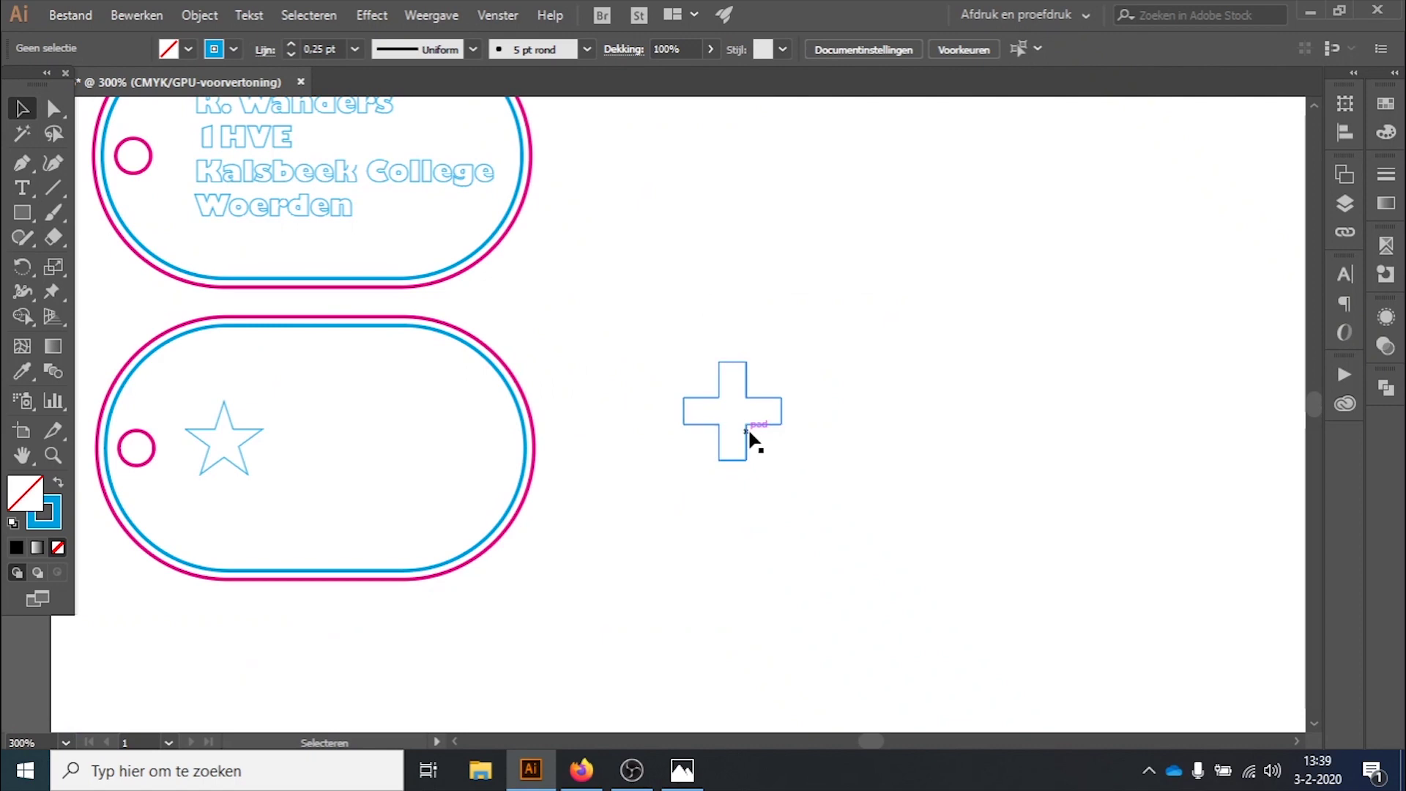
mouse_move(733, 431)
left_mouse_down()
mouse_move(348, 476)
mouse_move(349, 458)
left_mouse_up()
- Undo the accidental resize of the cross, nudge it down and left, and zoom out
scroll(269, 464, "up", 1)
scroll(472, 476, "up", 1)
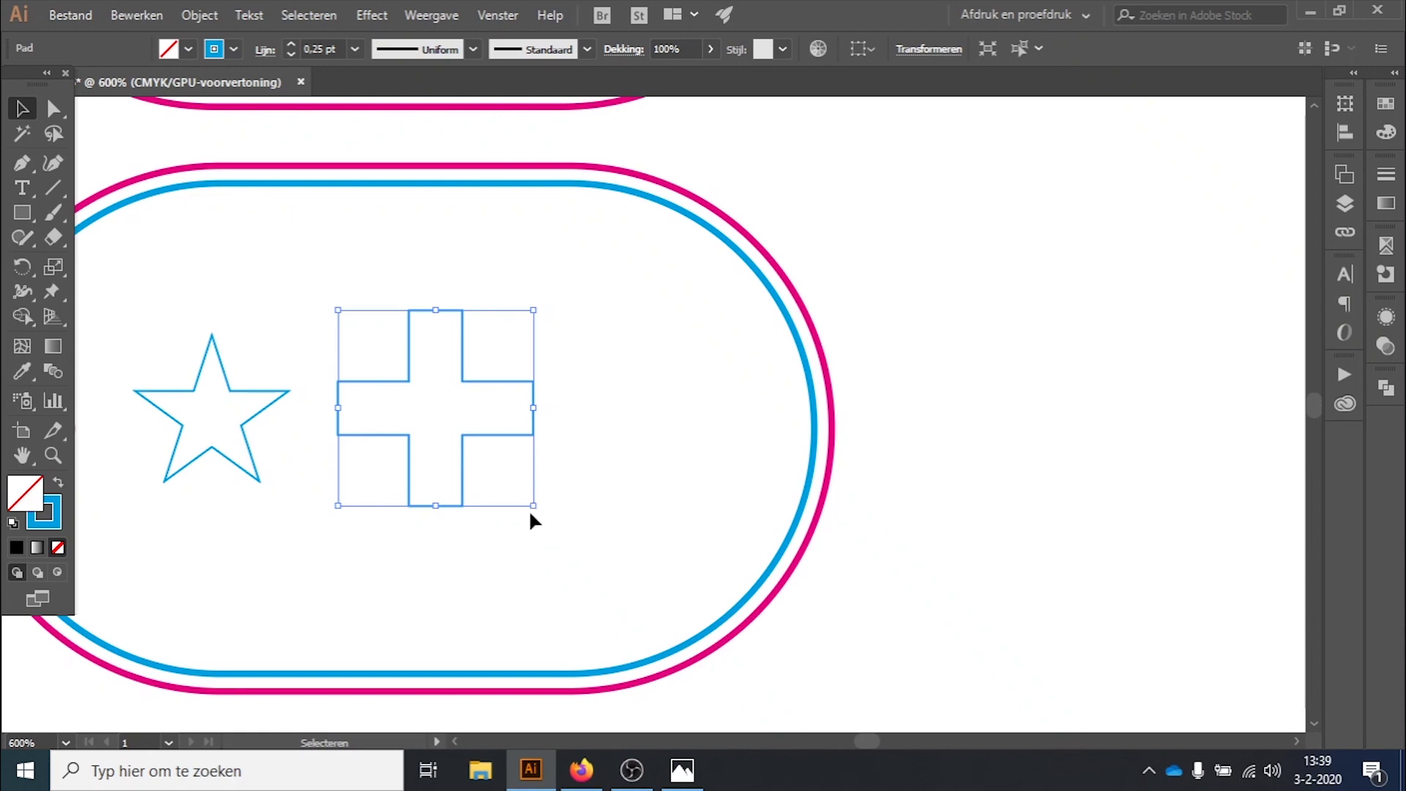
mouse_move(533, 505)
left_mouse_down()
mouse_move(545, 483)
mouse_move(471, 439)
mouse_move(800, 621)
mouse_move(549, 559)
mouse_move(353, 459)
mouse_move(534, 537)
mouse_move(493, 524)
mouse_move(516, 534)
left_mouse_up()
key("ctrl+z")
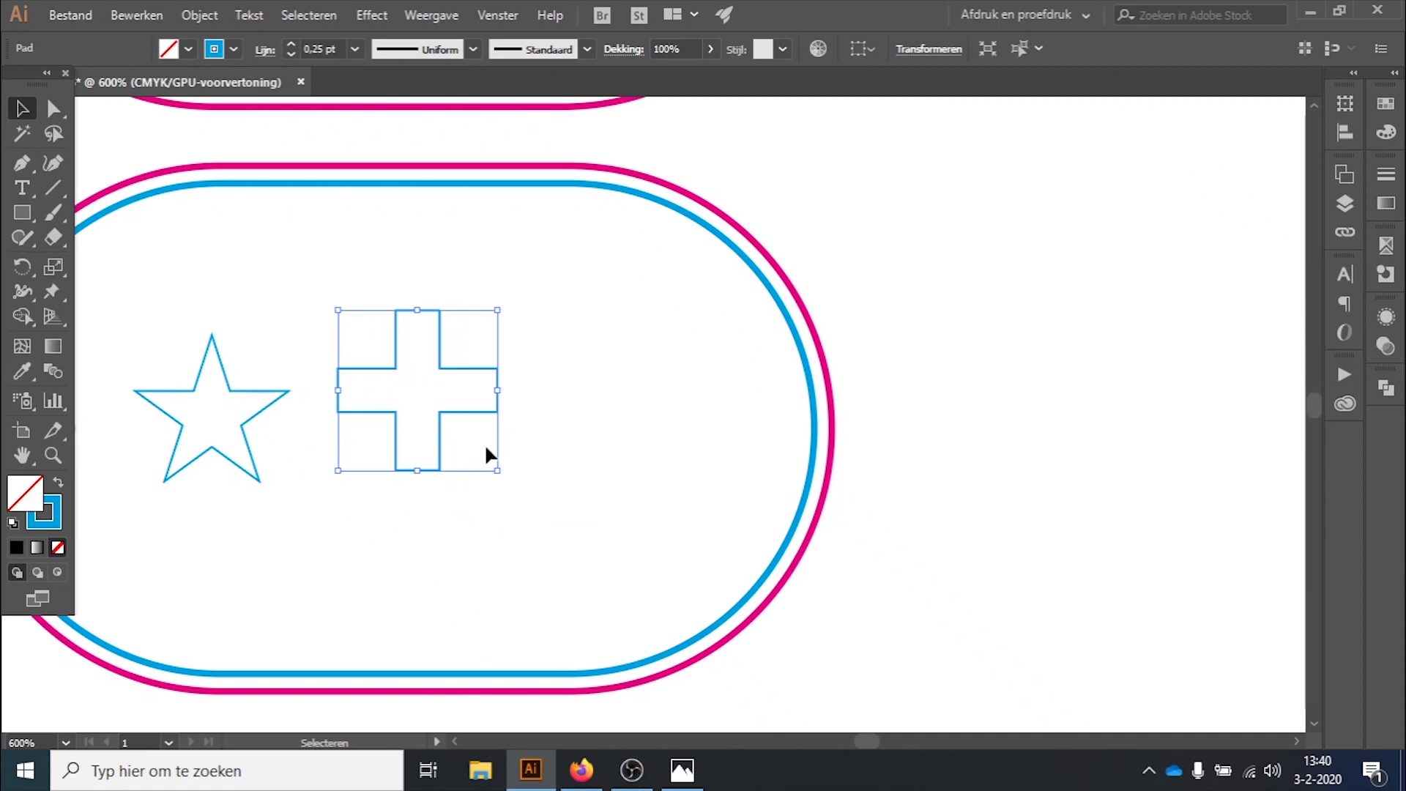
key("Down")
key("Down")
key("Down")
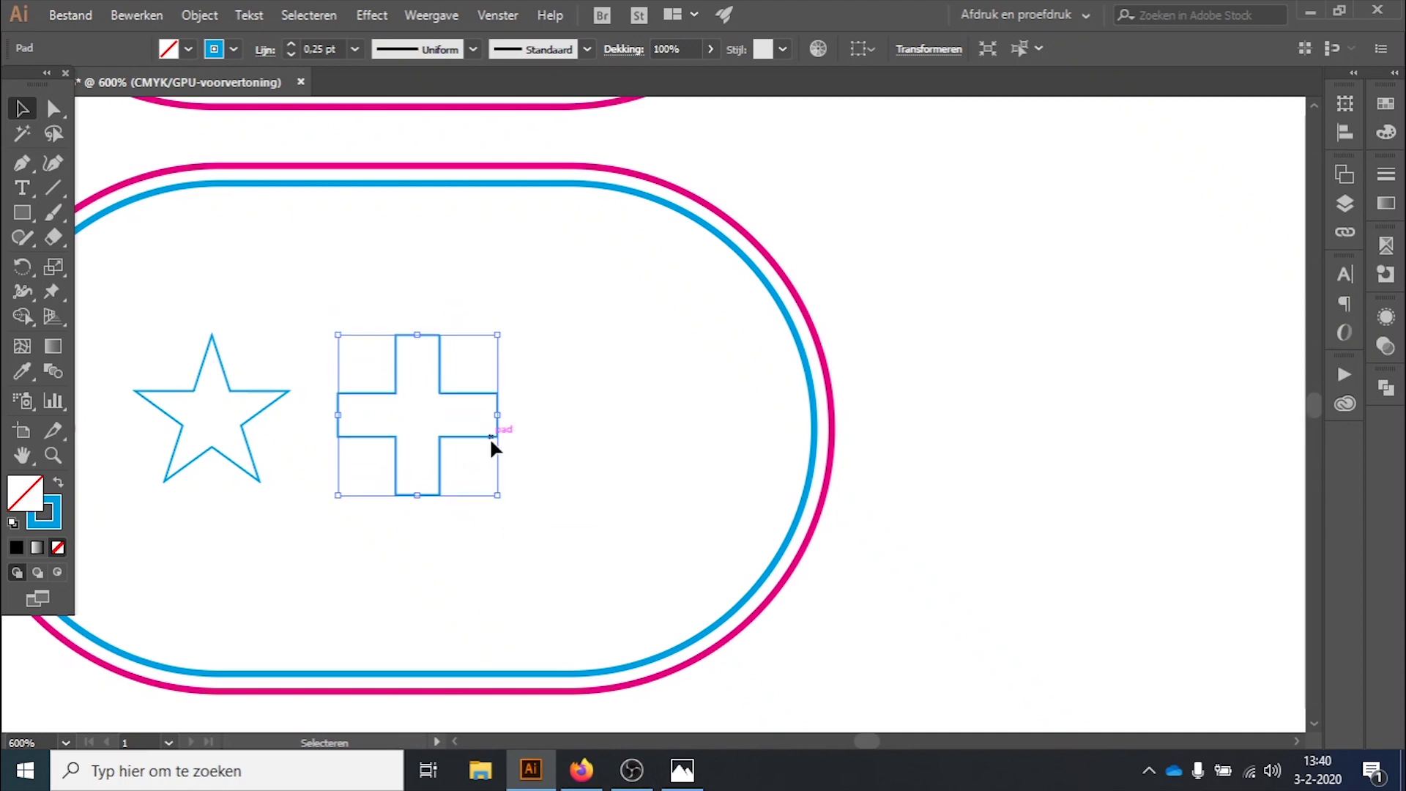
key("Left")
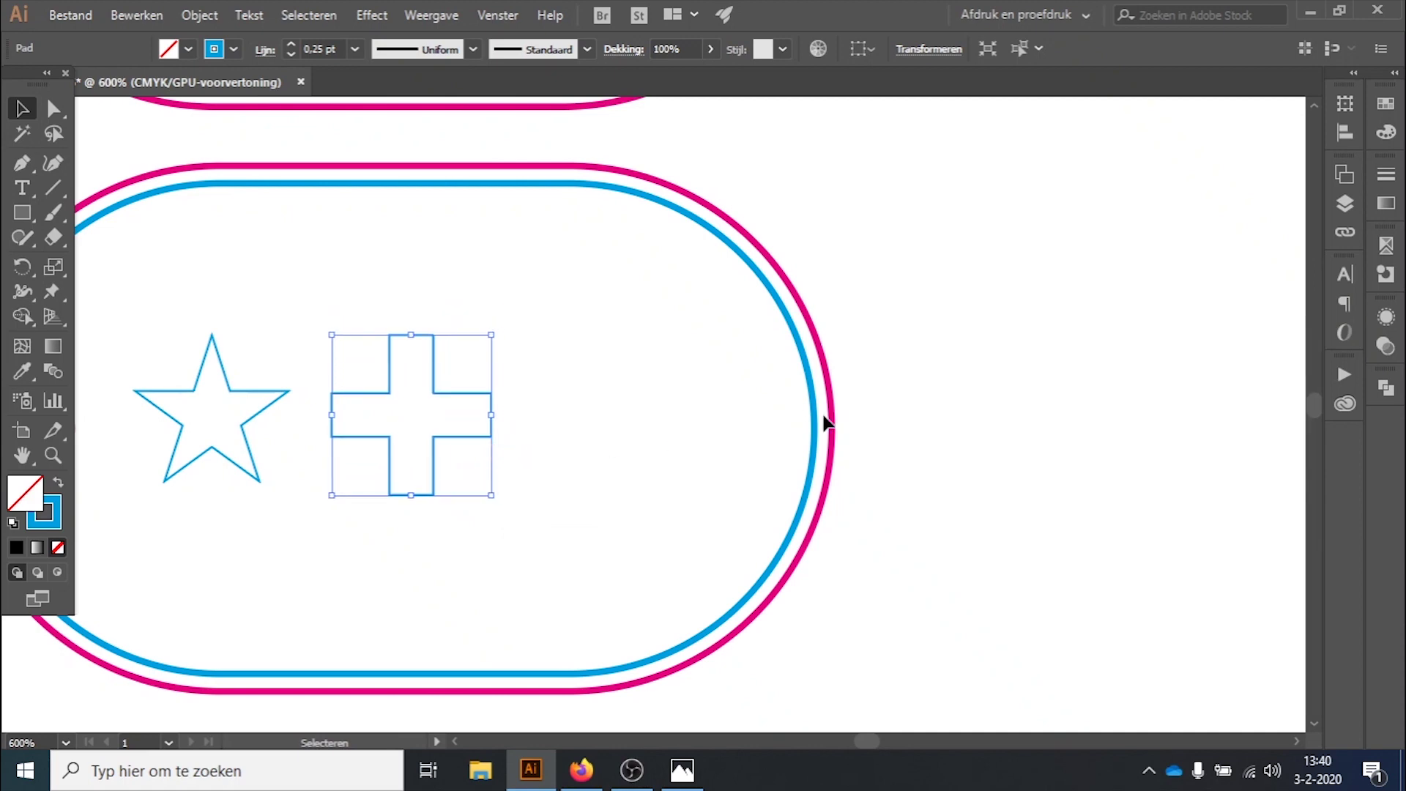
left_click(921, 404)
key("ctrl+minus")
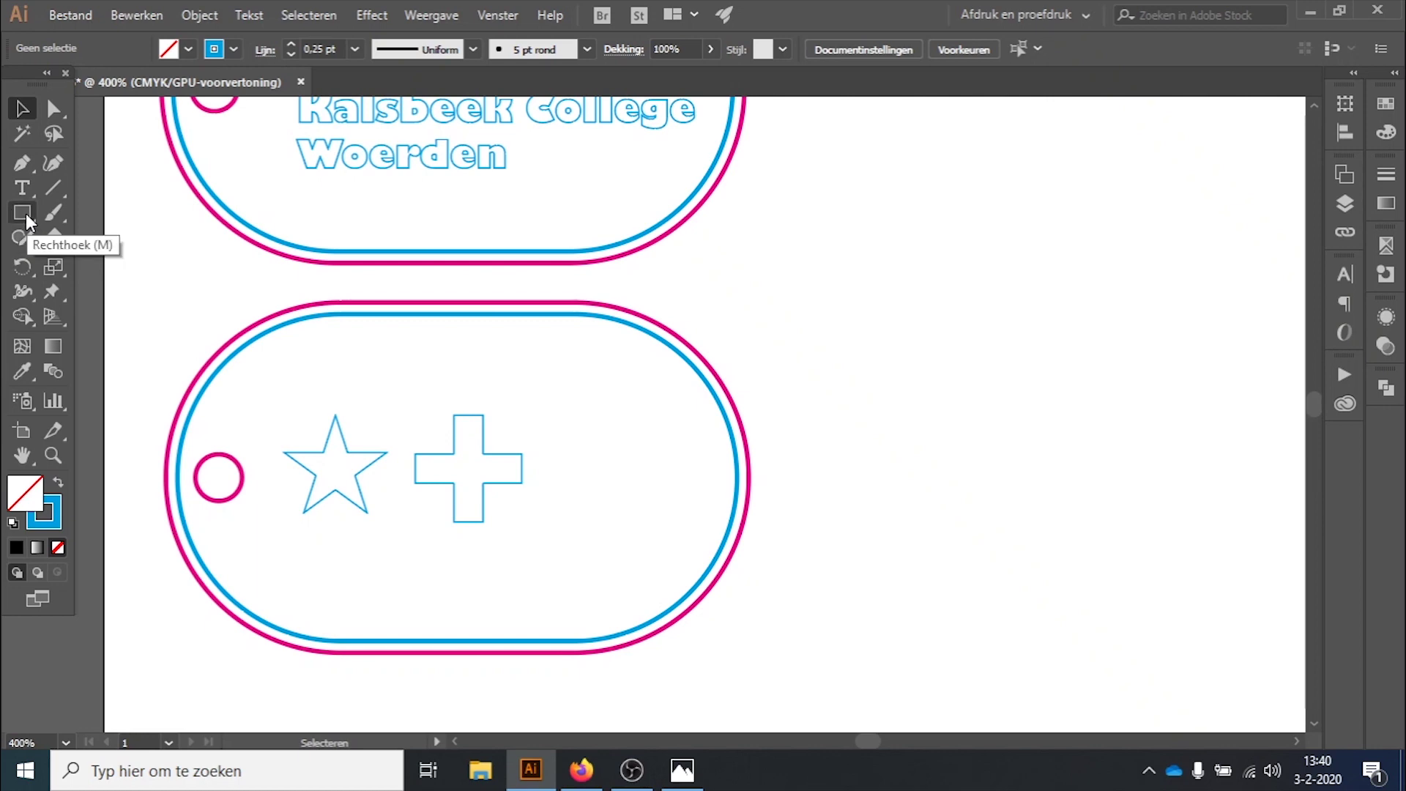
left_click_drag(25, 211, 107, 242)
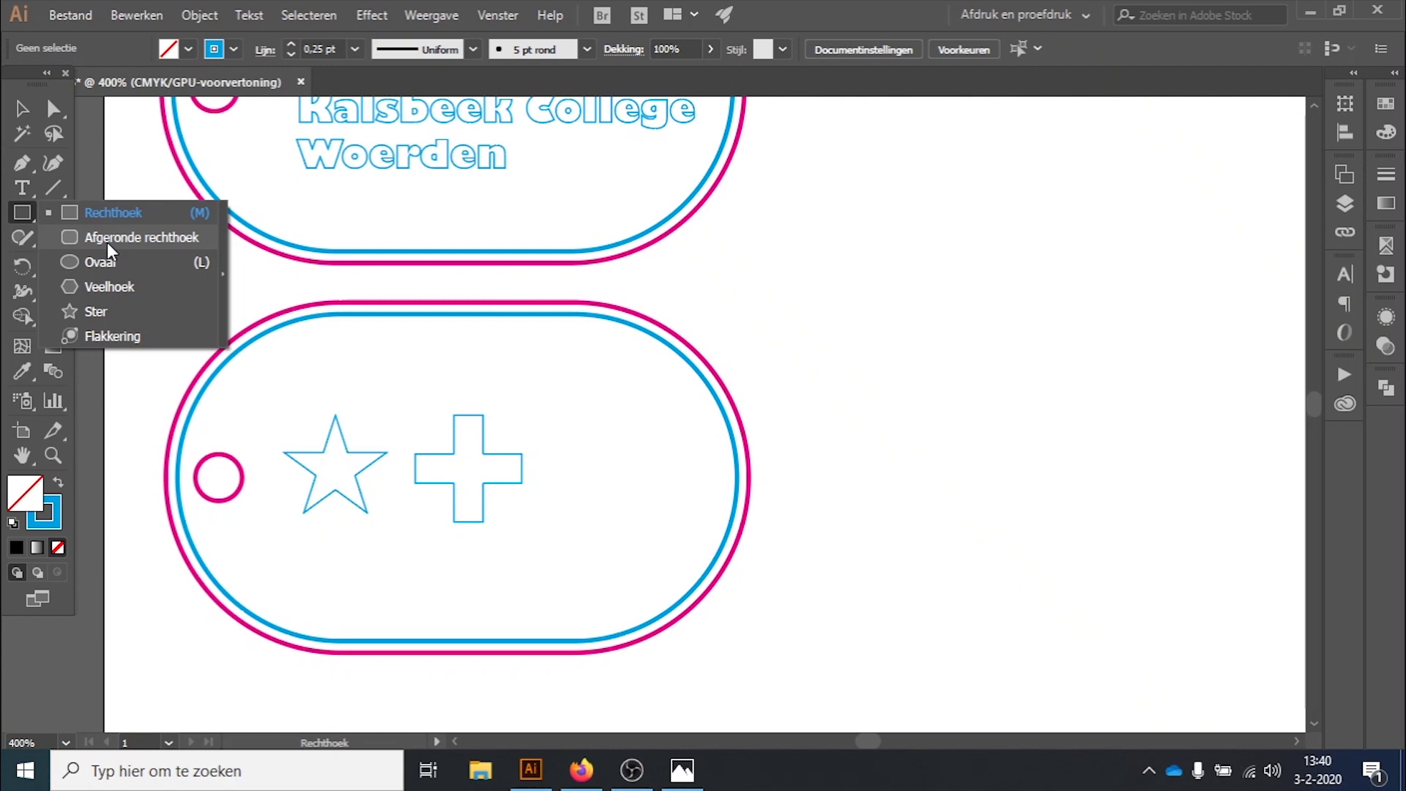
- Draw a tall rounded-rectangle bar to the right of the tags
left_click(107, 242)
left_click_drag(915, 251, 987, 398)
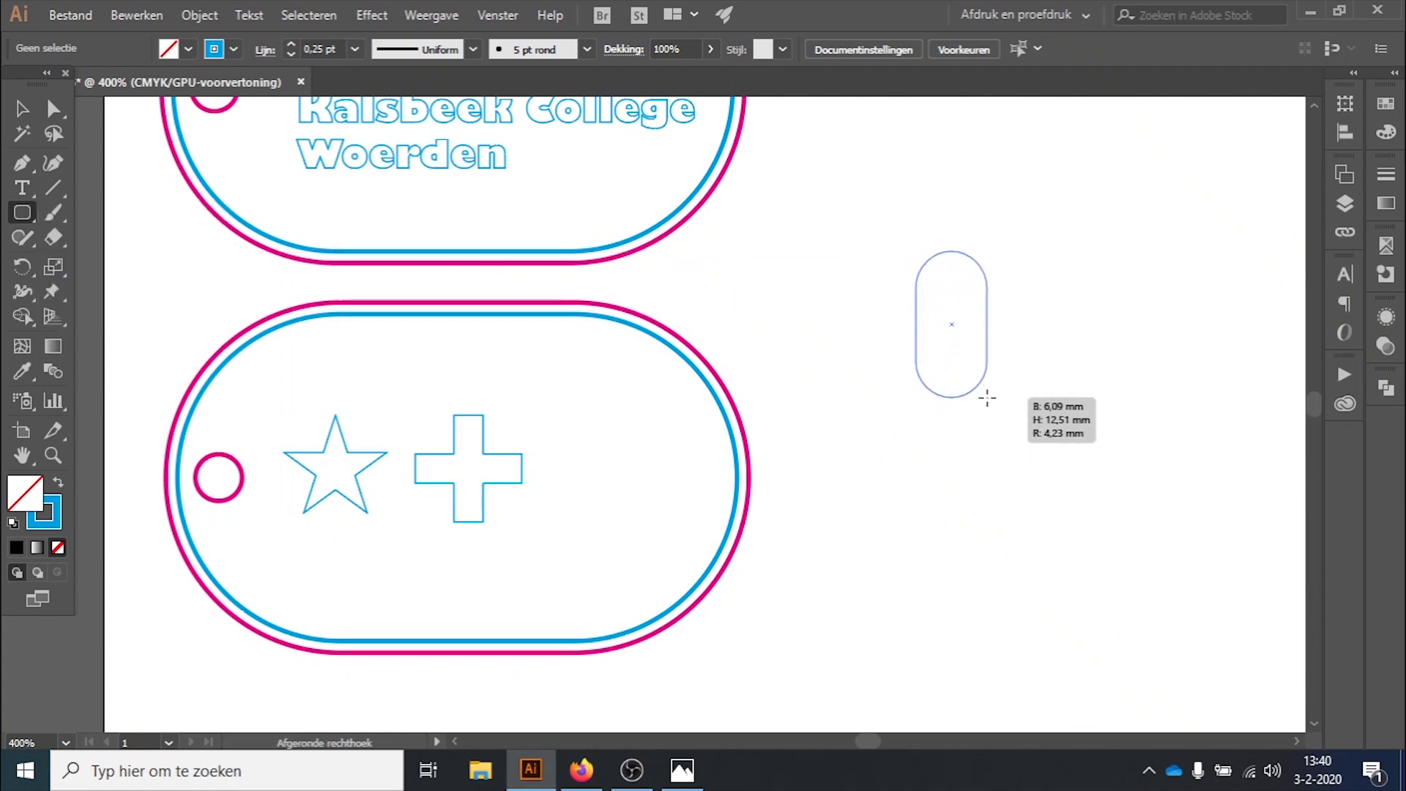
left_click_drag(987, 397, 984, 430)
left_click(19, 111)
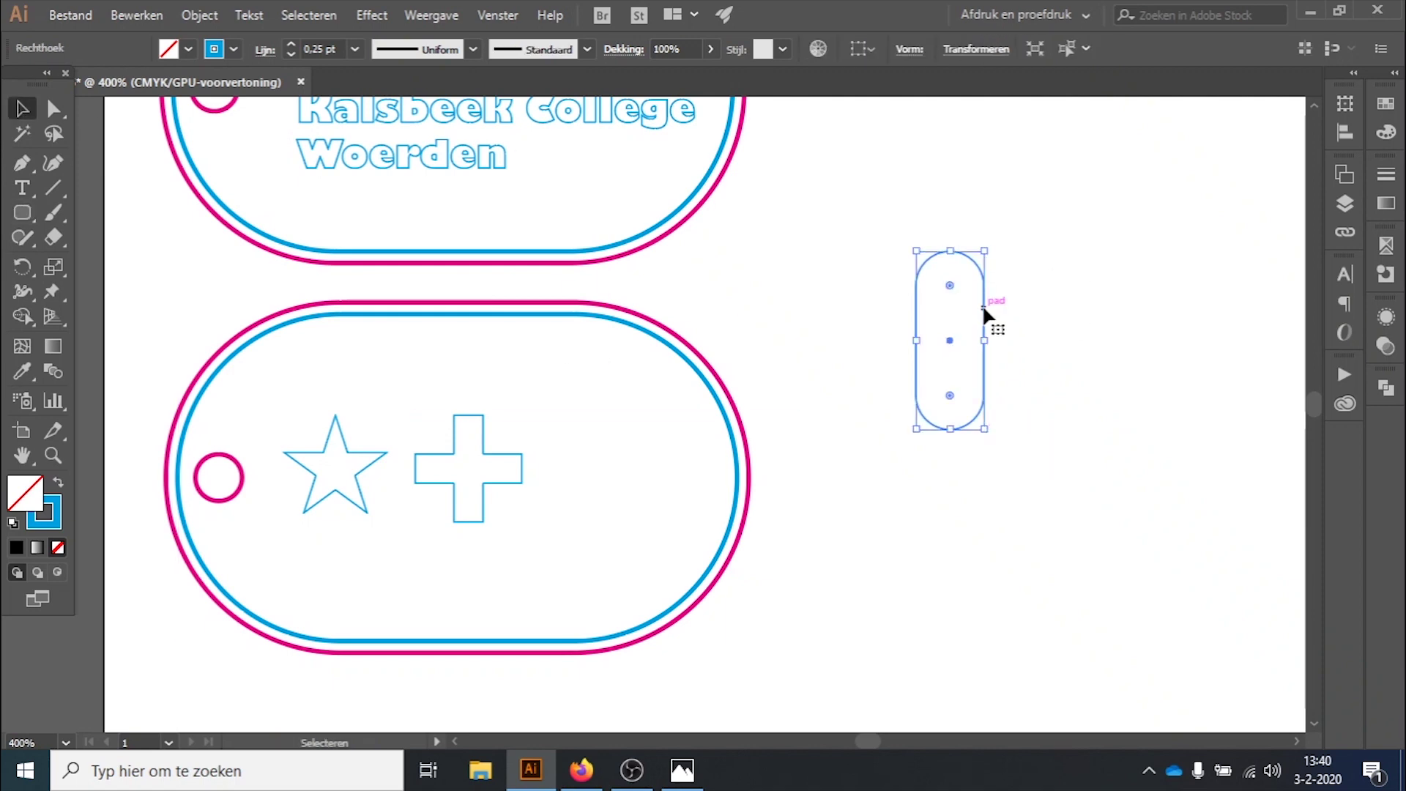
- Alt-drag a copy of the bar to the right and tilt it diagonally
left_click_drag(983, 308, 1081, 311)
left_click(1128, 296)
left_click(1074, 288)
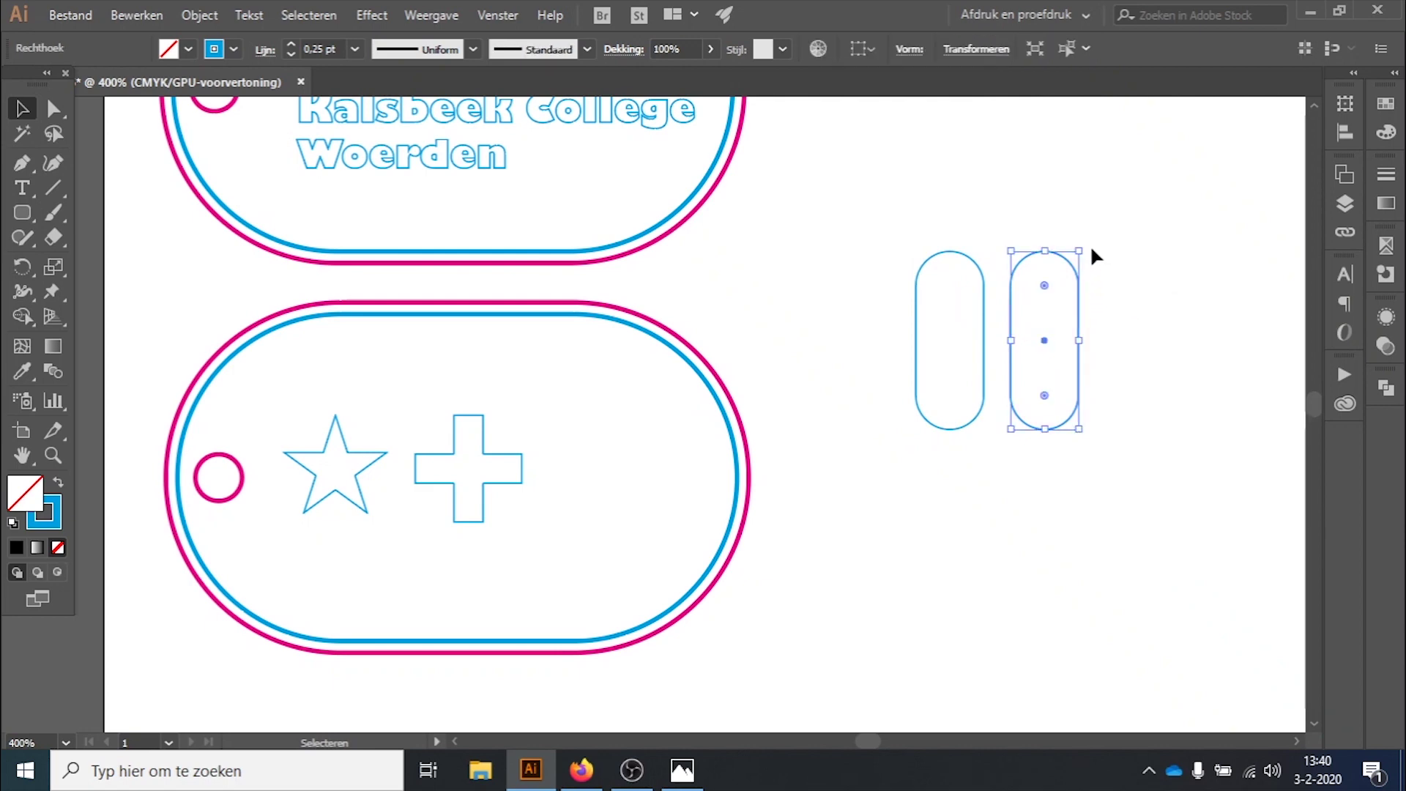
left_click_drag(1087, 243, 1142, 311)
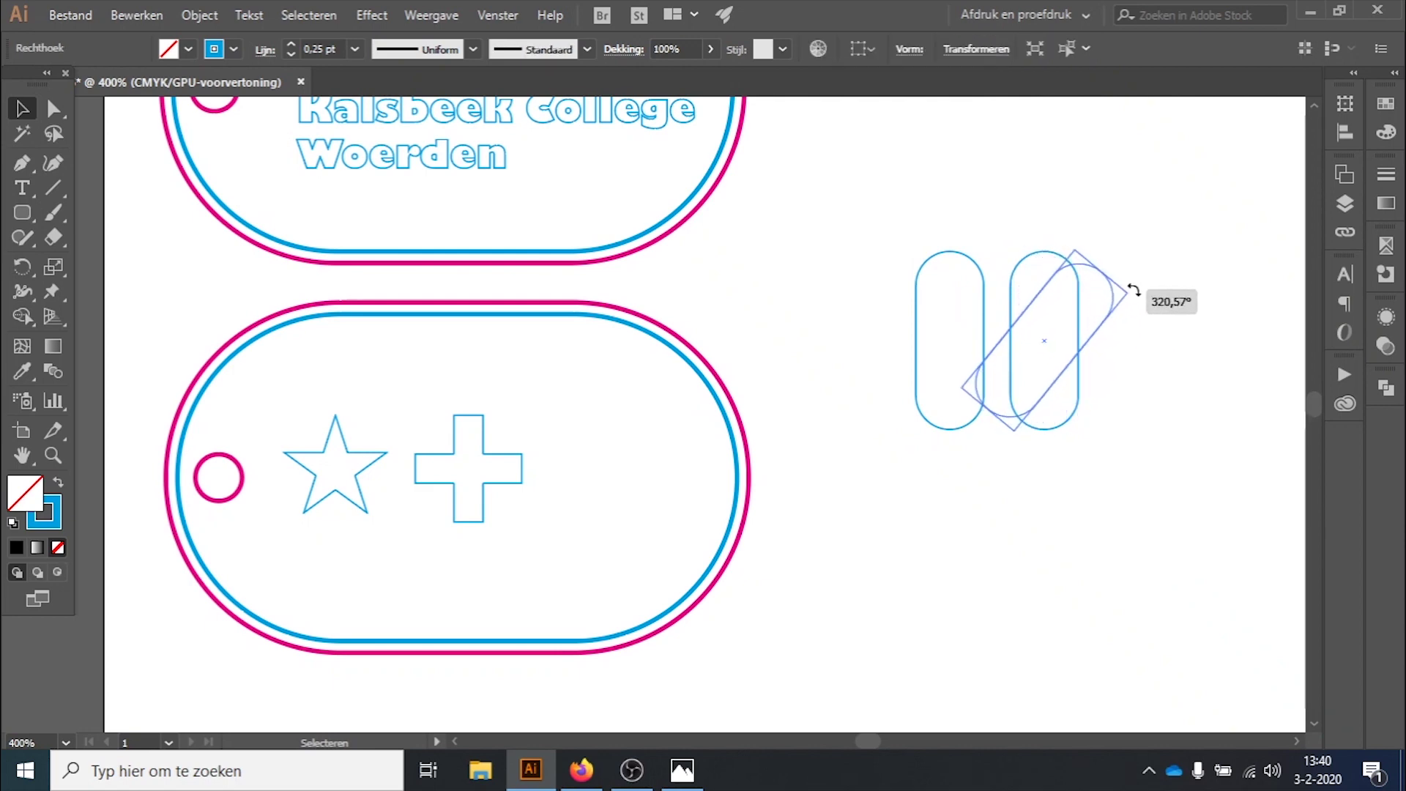
mouse_move(1142, 312)
left_mouse_down()
mouse_move(1101, 250)
mouse_move(1135, 310)
mouse_move(1152, 284)
mouse_move(1142, 294)
left_mouse_up()
- Tilt the original bar 45° the opposite way and move it over the copy
left_click(985, 282)
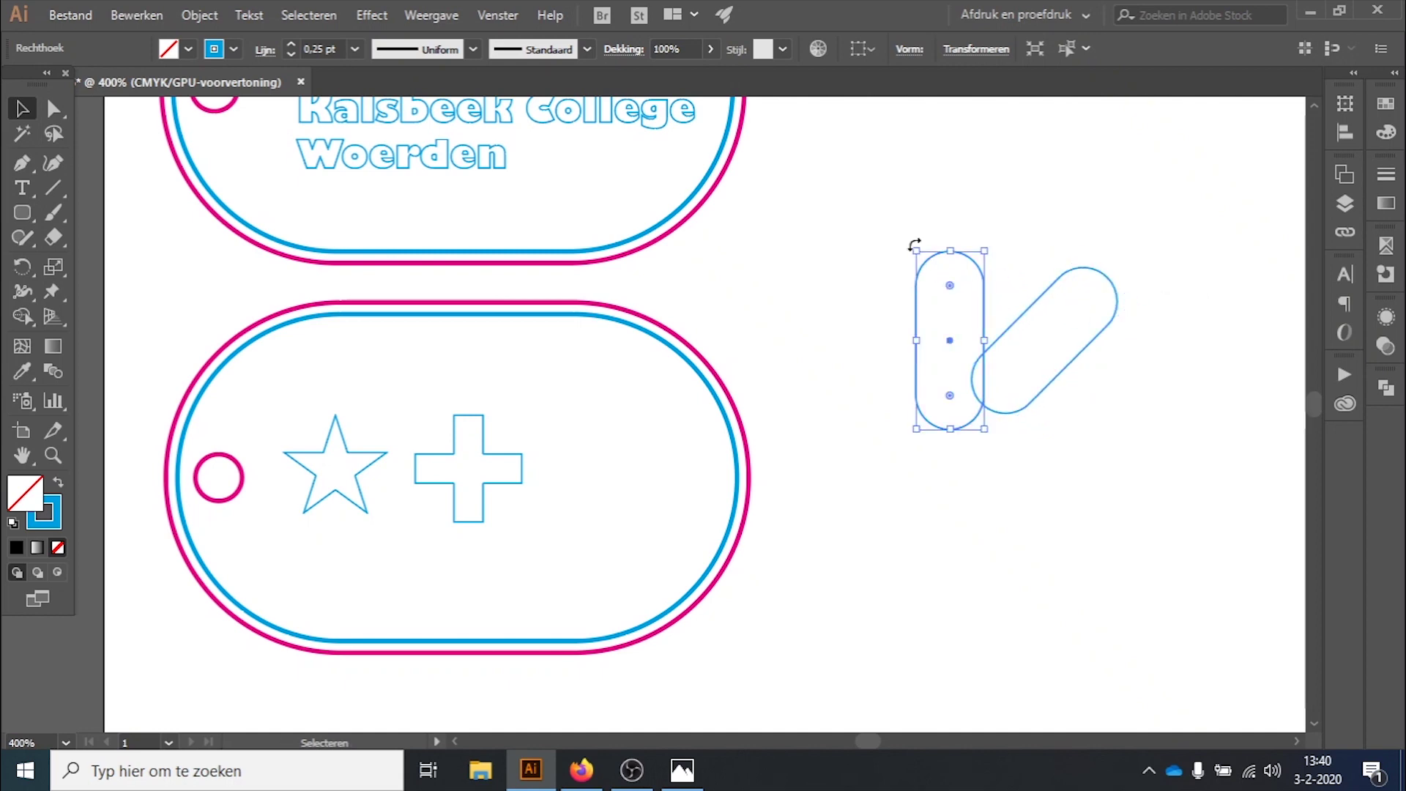
mouse_move(907, 241)
left_mouse_down()
mouse_move(843, 310)
mouse_move(859, 285)
left_mouse_up()
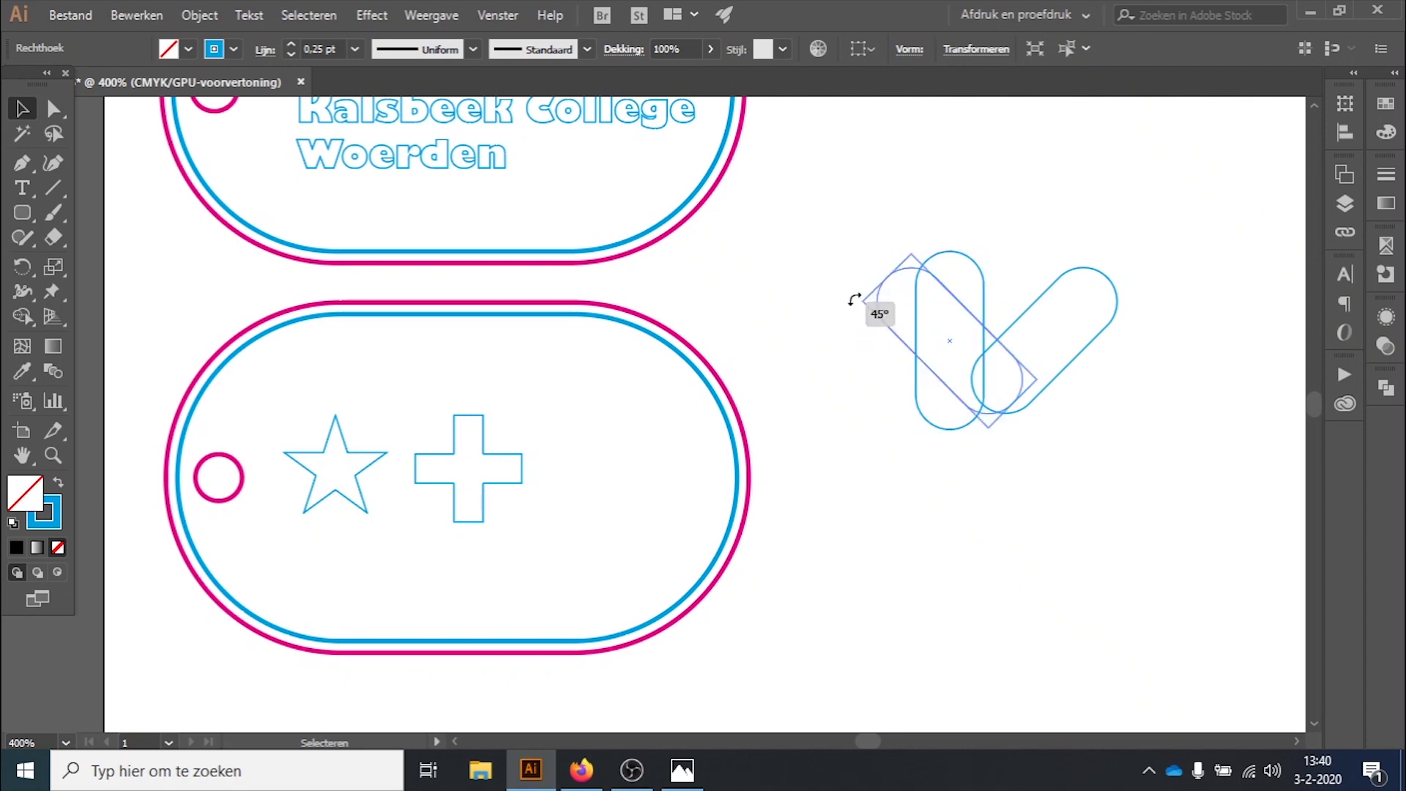
left_click_drag(859, 285, 835, 327)
left_click(926, 354)
scroll(1022, 332, "up", 2)
left_click(925, 289)
mouse_move(870, 328)
left_mouse_down()
mouse_move(972, 308)
mouse_move(1062, 334)
left_mouse_up()
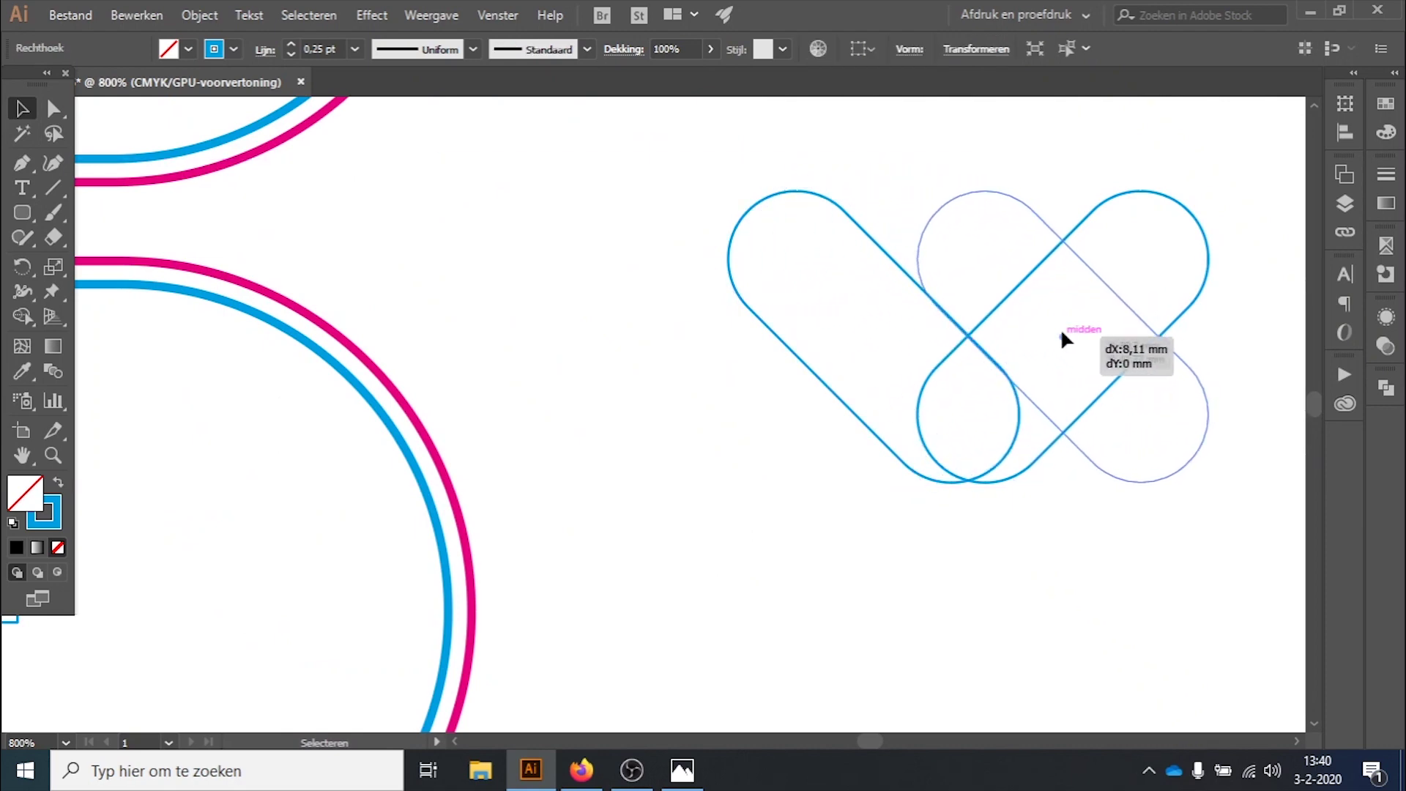
- Align the bars into a symmetric X and merge its top lobes into a heart with Shape Builder
left_click_drag(1062, 334, 1060, 335)
left_click(819, 219)
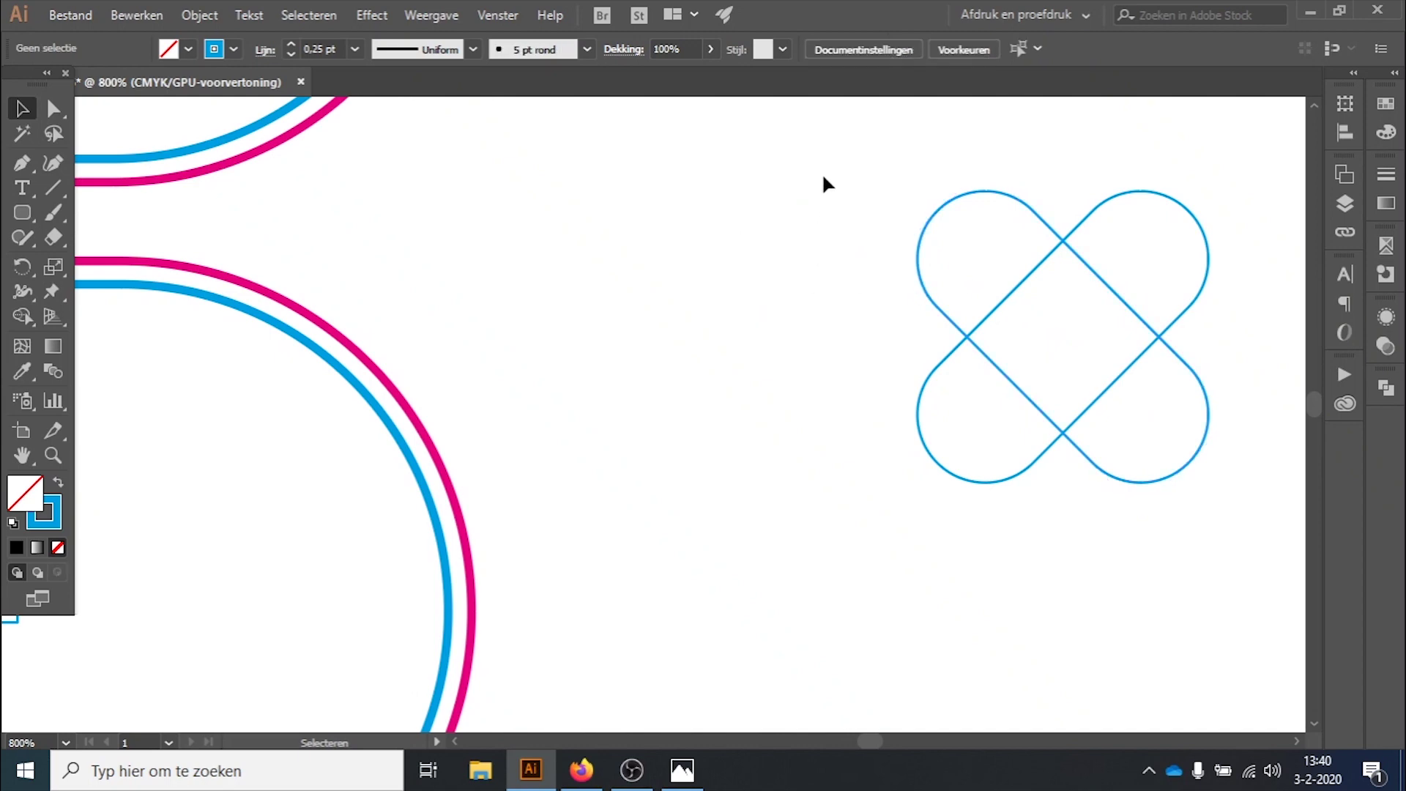
left_click_drag(848, 157, 1257, 534)
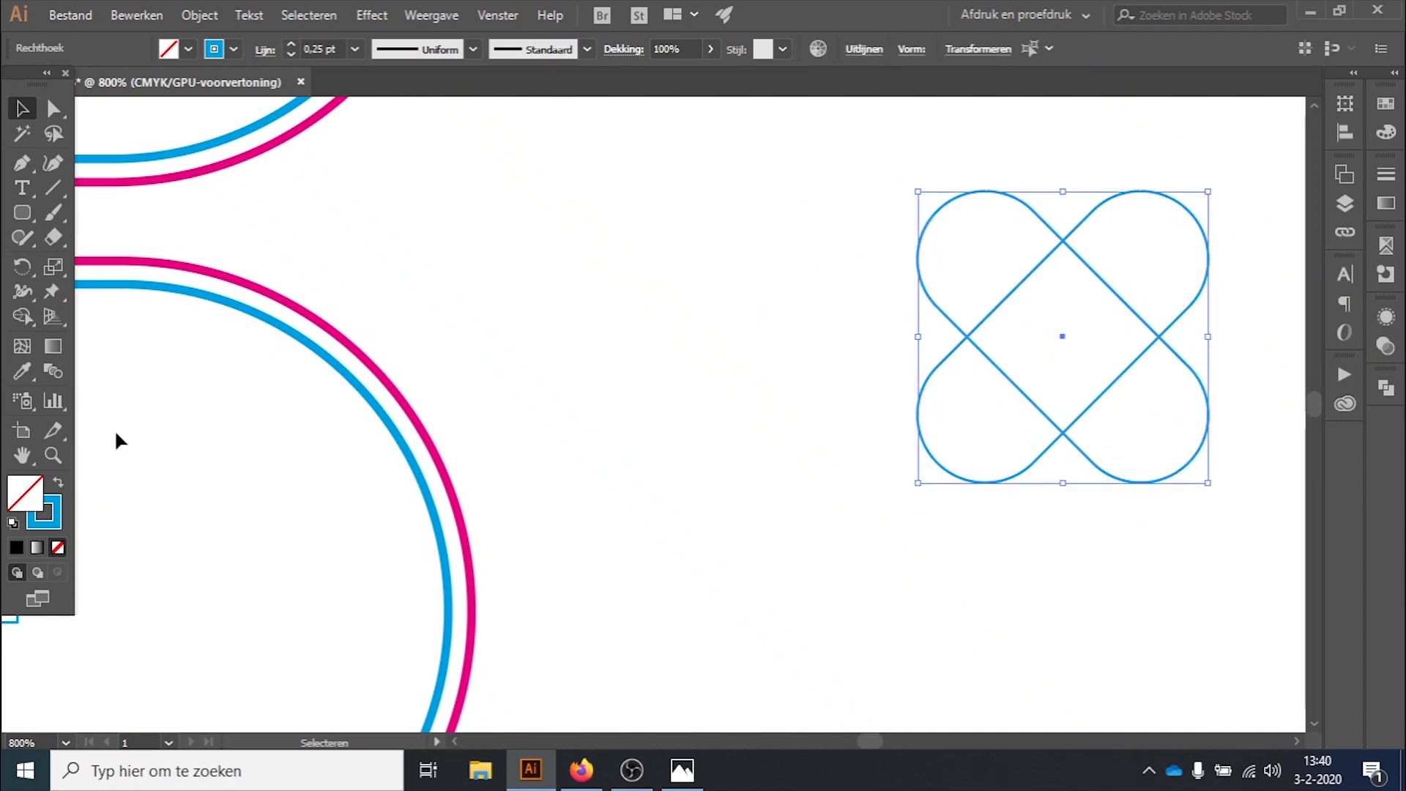
left_click(22, 316)
left_click_drag(985, 241, 1056, 293)
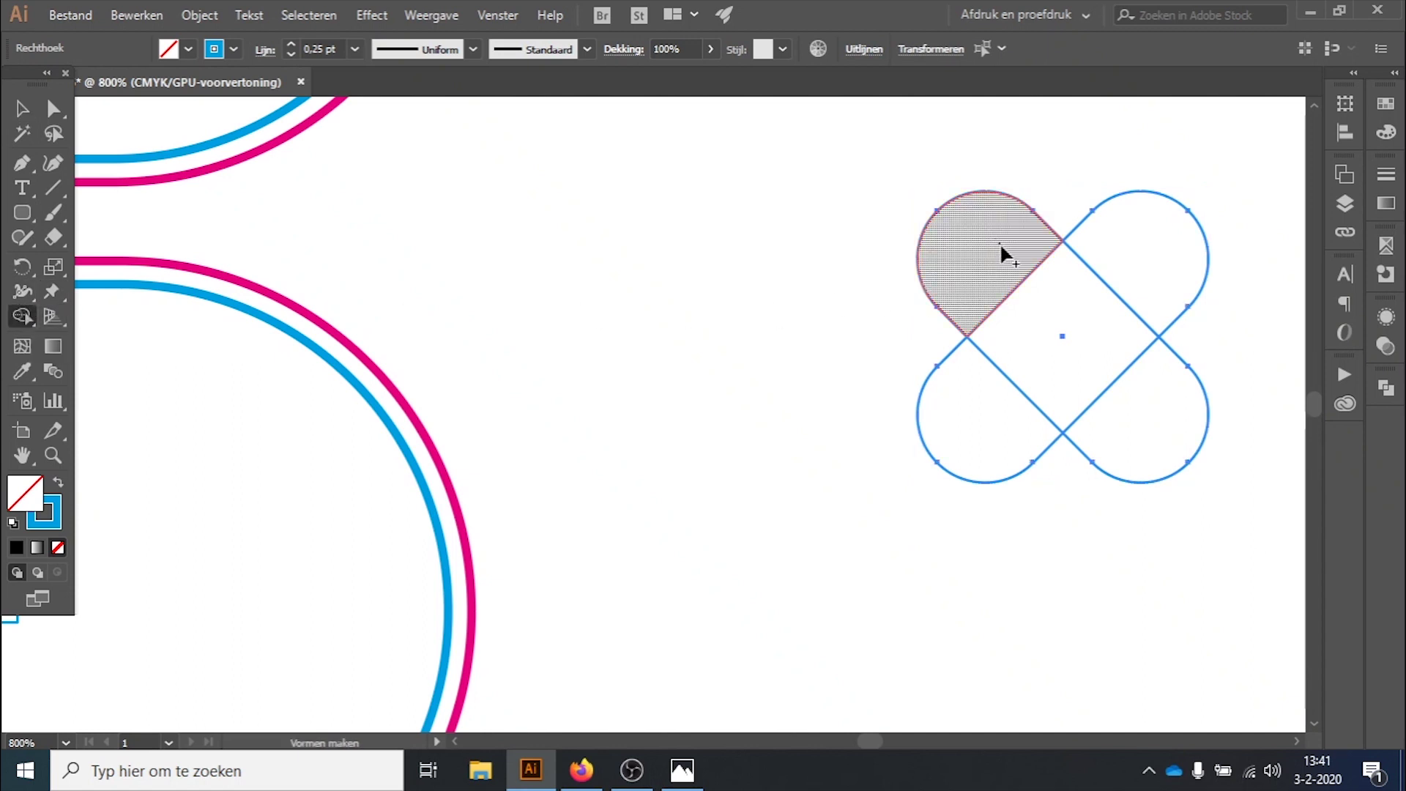
left_click_drag(1141, 223, 1084, 284)
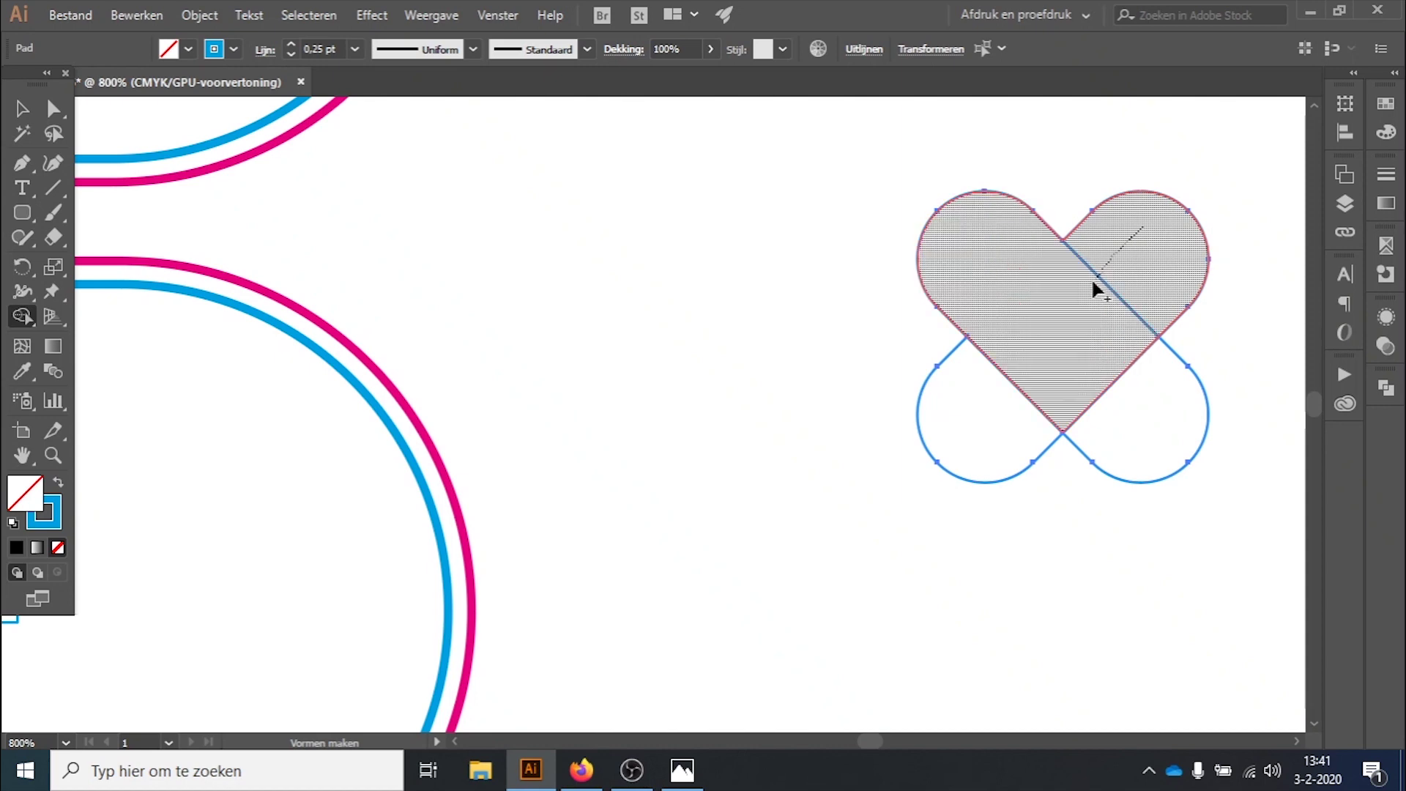
- Delete the leftover lower-left and lower-right lobes, leaving only the heart
left_click(703, 346)
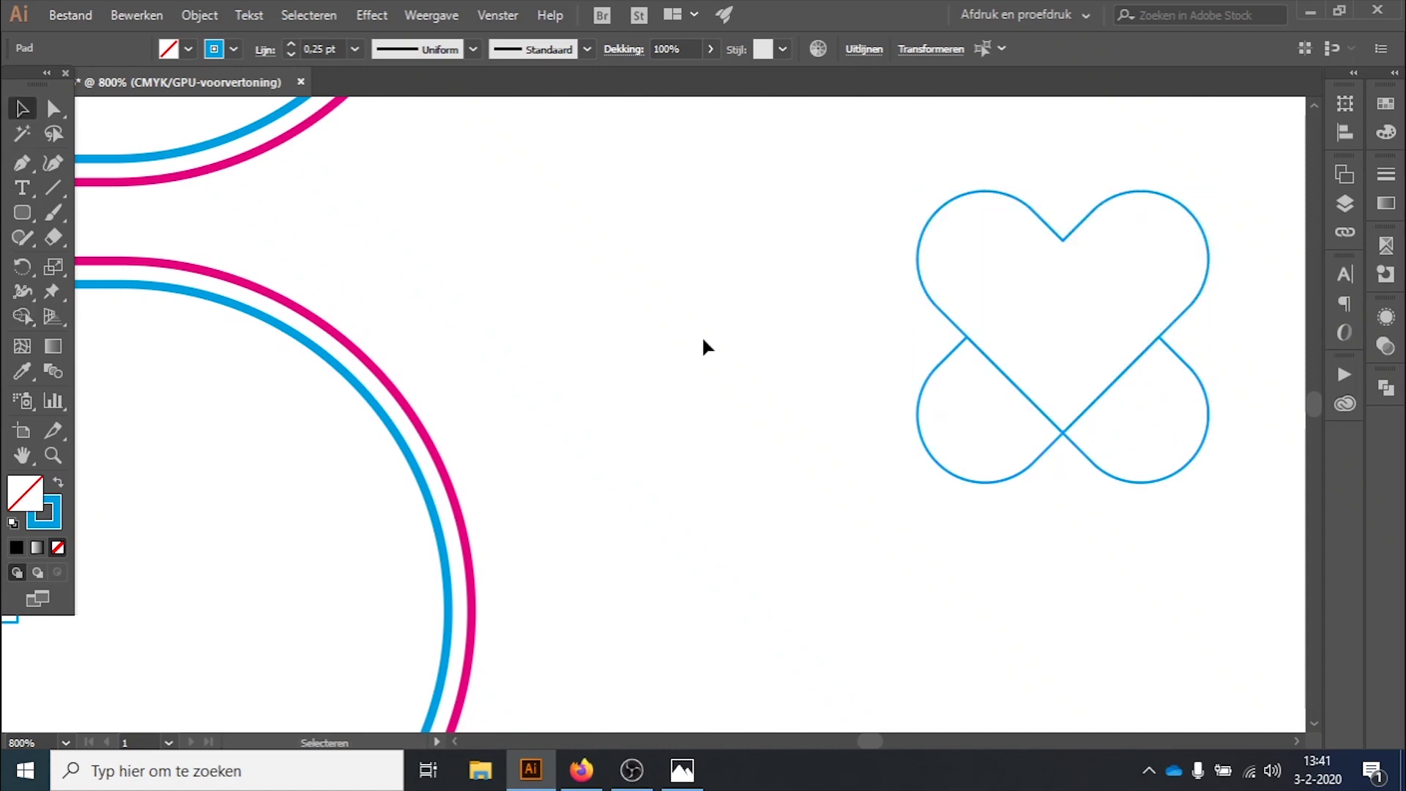
left_click(922, 443)
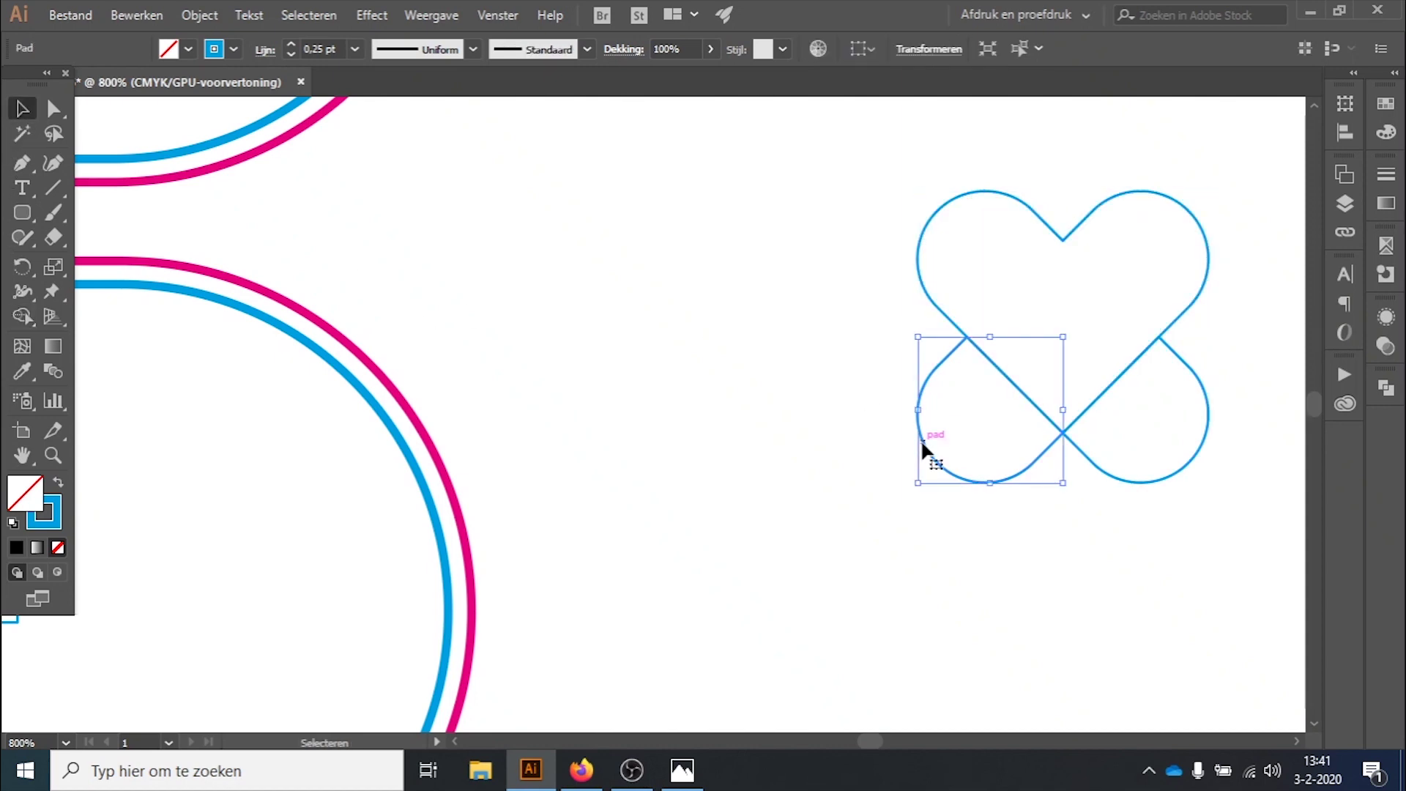
key("Delete")
left_click(1091, 459)
key("Delete")
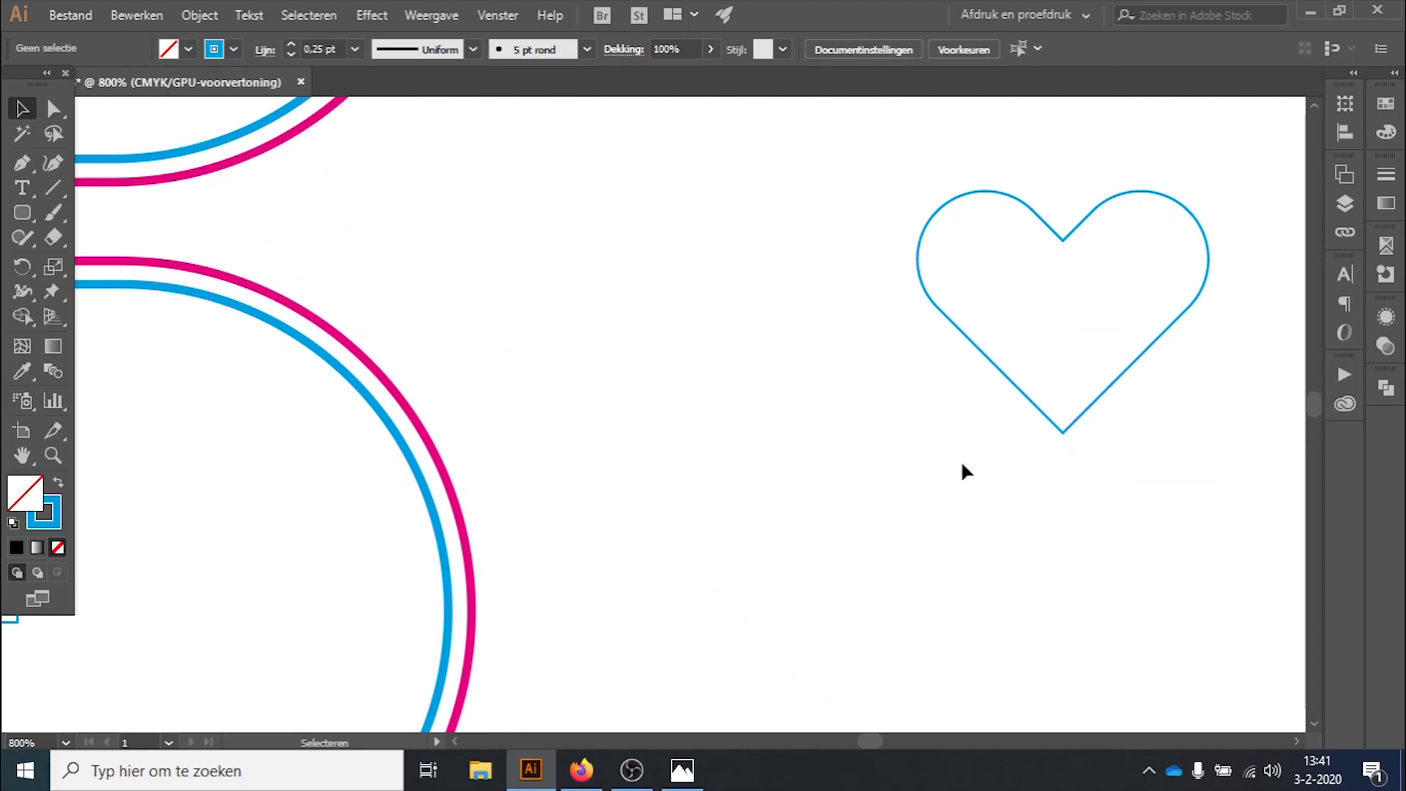
left_click(1108, 391)
scroll(832, 426, "down", 2)
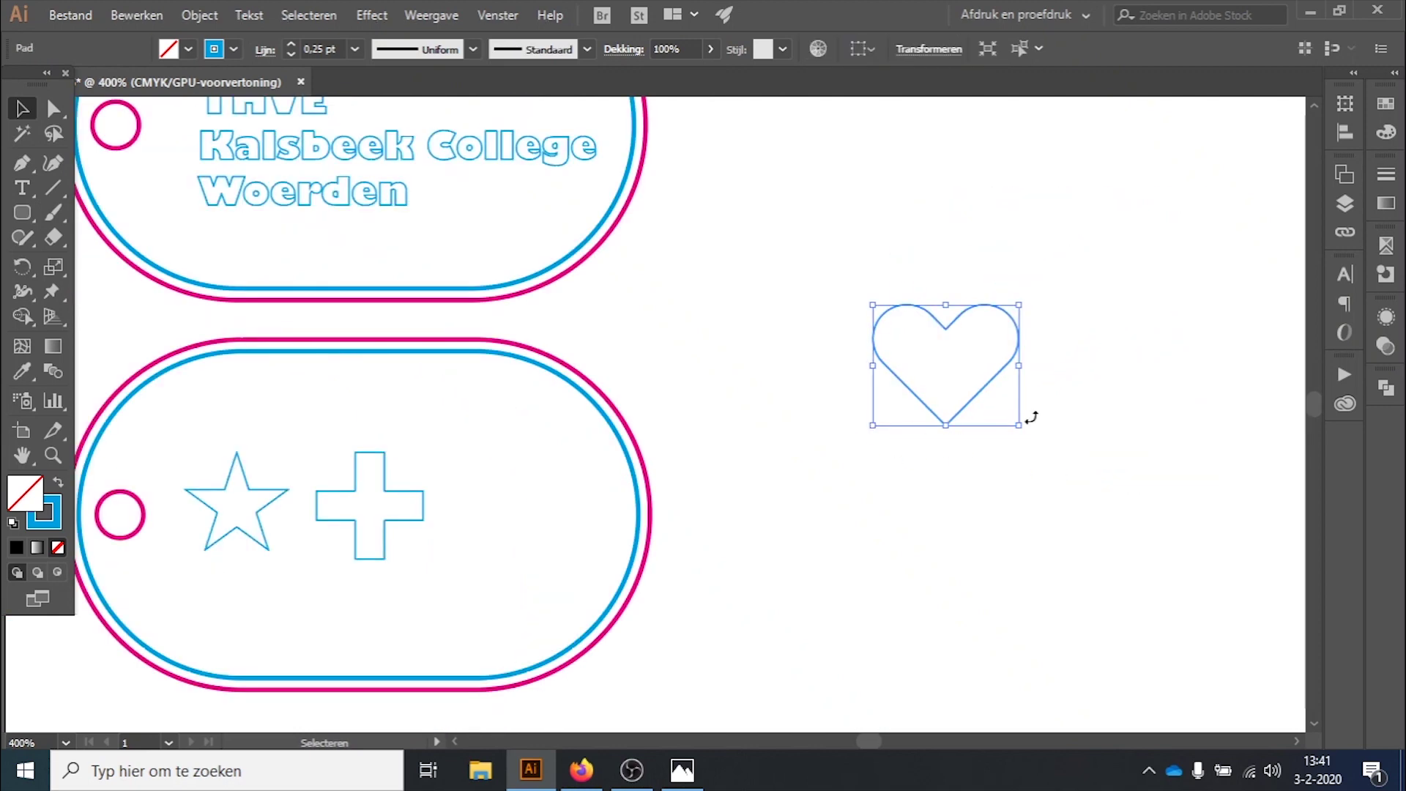
- Move the heart onto the lower tag, scale it to match the star and cross, and set it beside the cross
left_click_drag(995, 399, 569, 554)
scroll(569, 554, "up", 2)
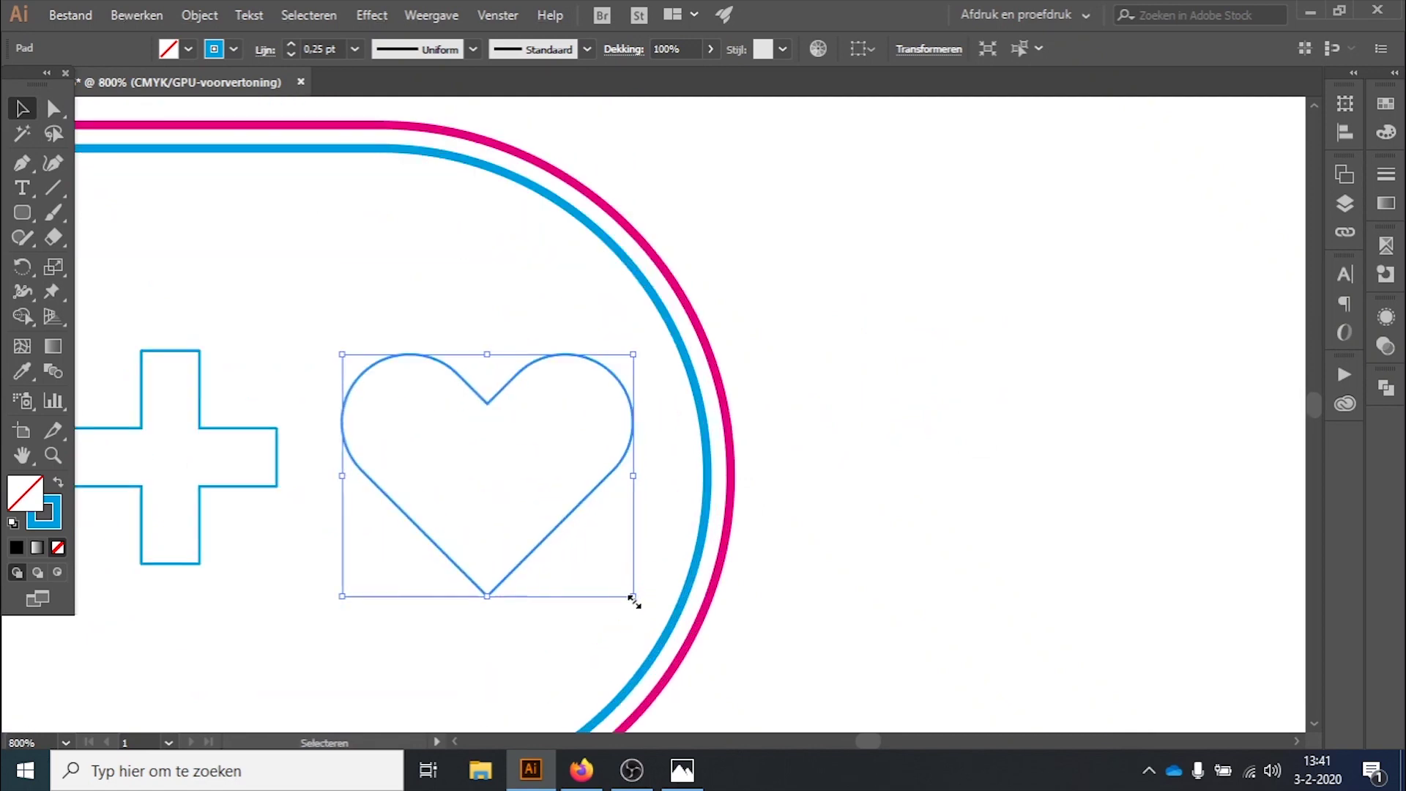
mouse_move(634, 602)
left_mouse_down()
mouse_move(575, 590)
mouse_move(879, 549)
left_mouse_up()
key("space")
left_click_drag(854, 474, 908, 474)
scroll(908, 474, "down", 2)
left_click(1118, 487)
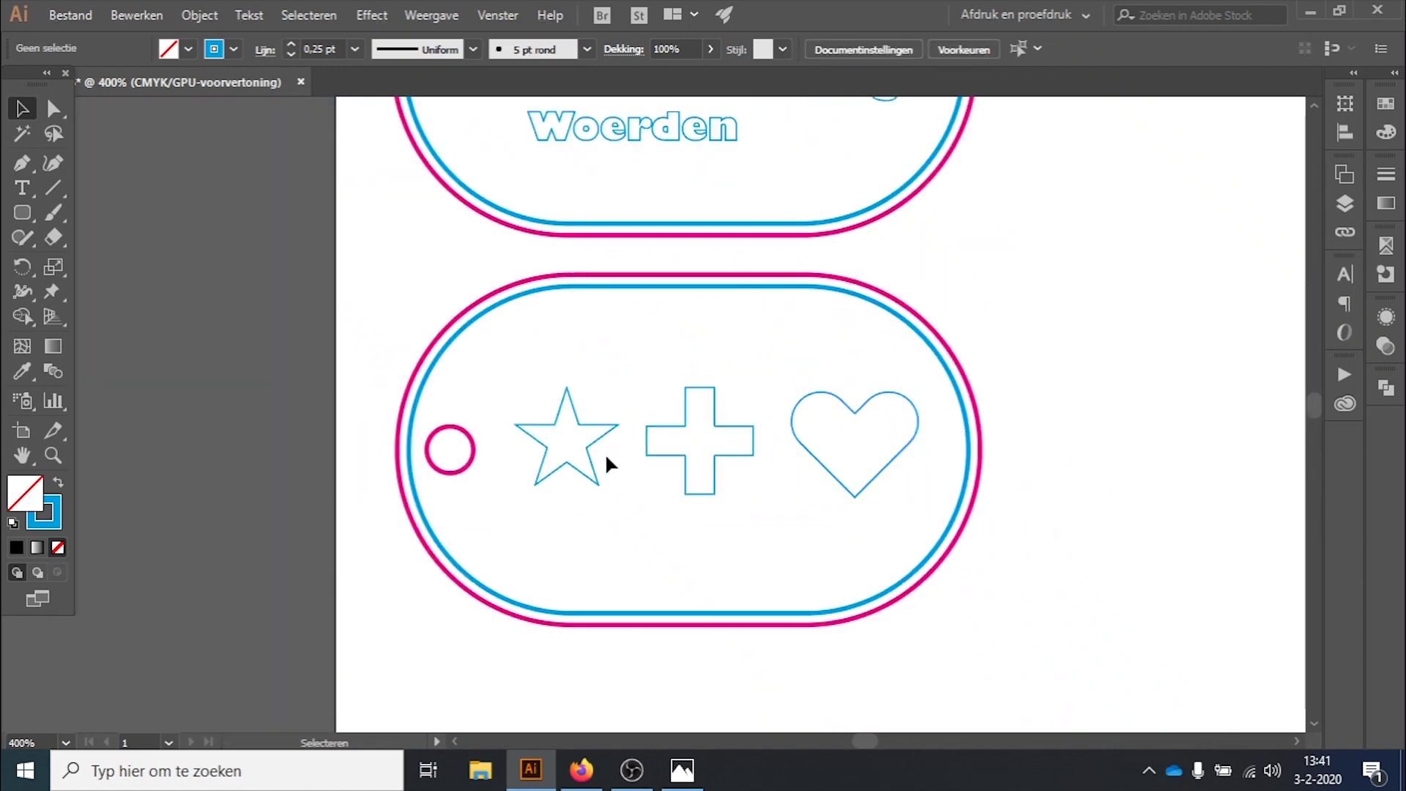
scroll(622, 466, "up", 1)
scroll(630, 423, "down", 1)
scroll(662, 459, "down", 2)
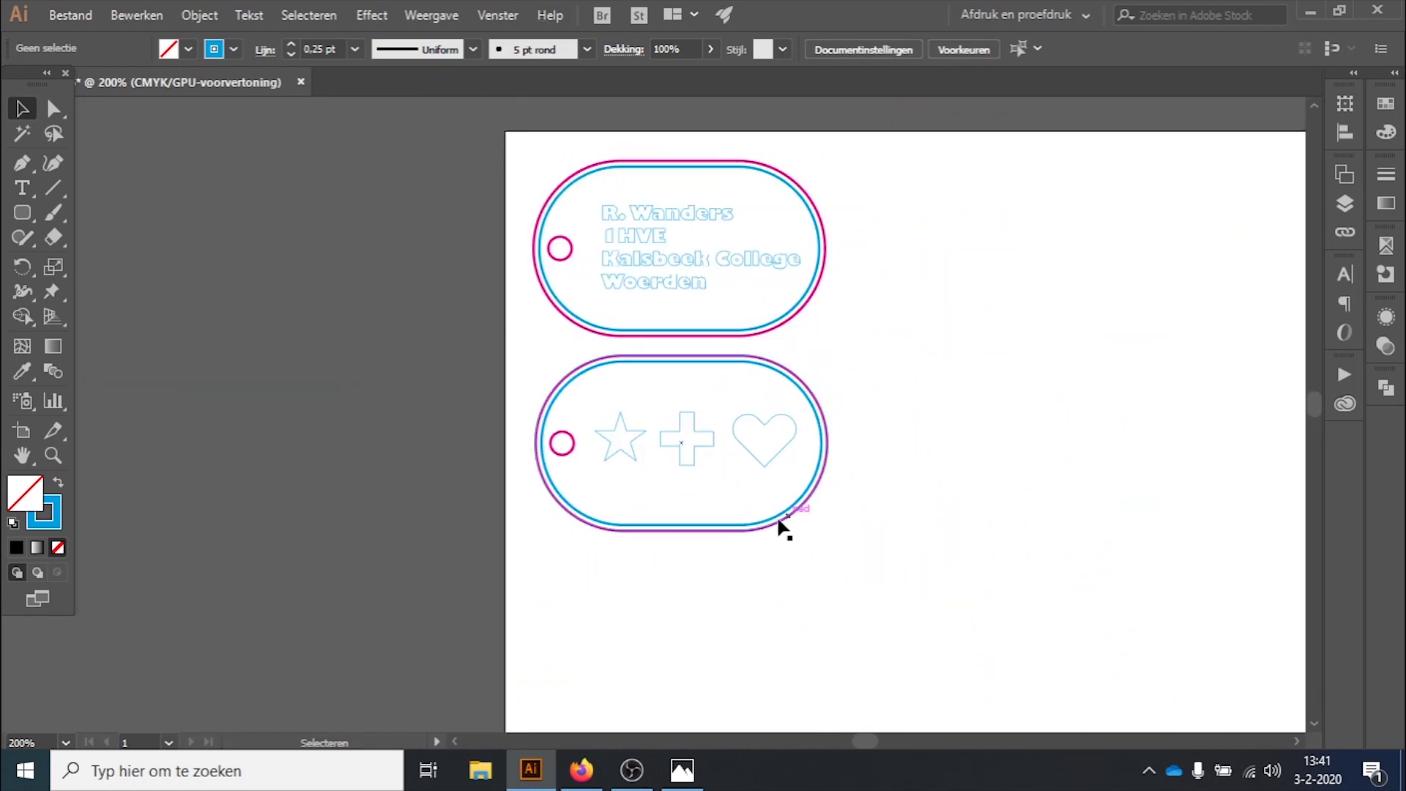
scroll(781, 528, "up", 3)
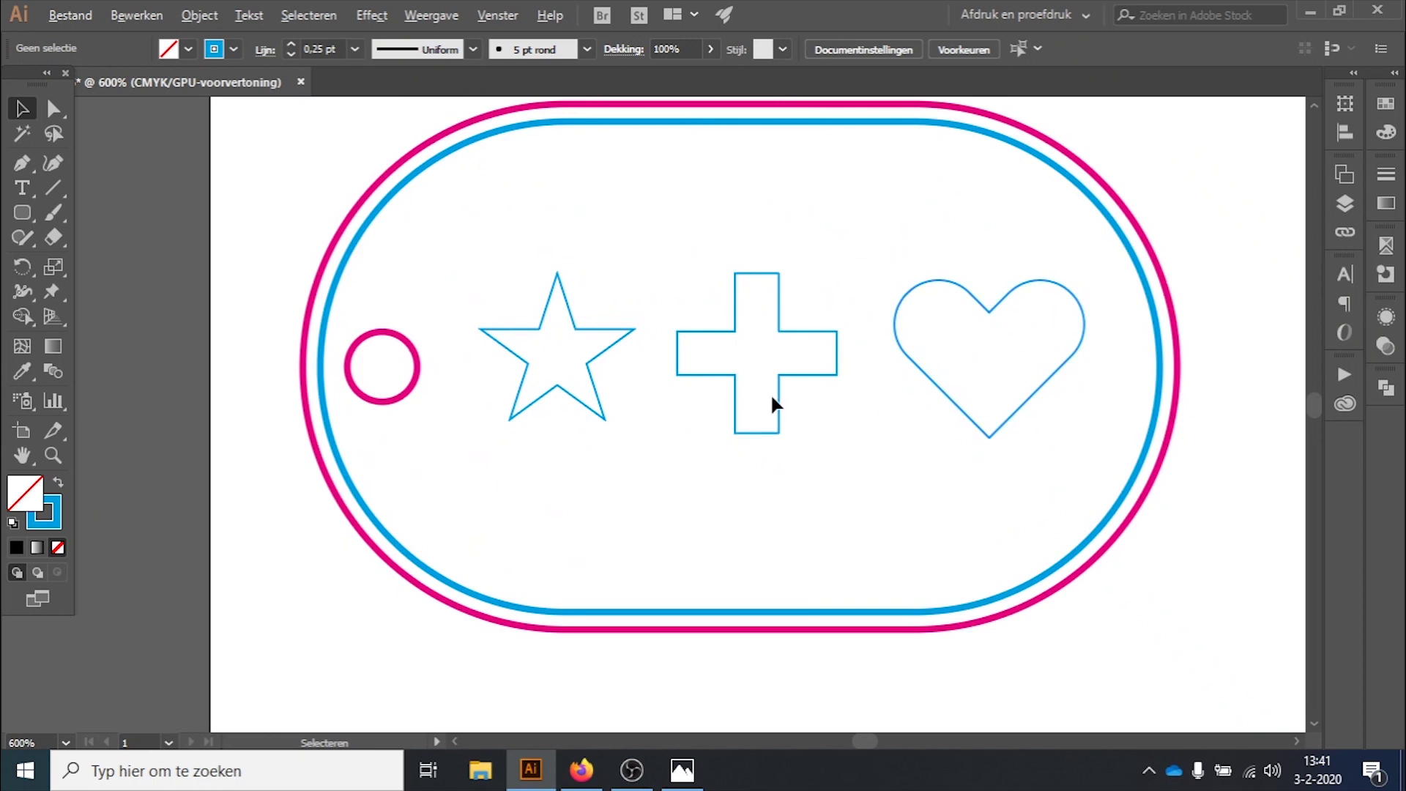
scroll(772, 402, "down", 3)
scroll(743, 495, "up", 2)
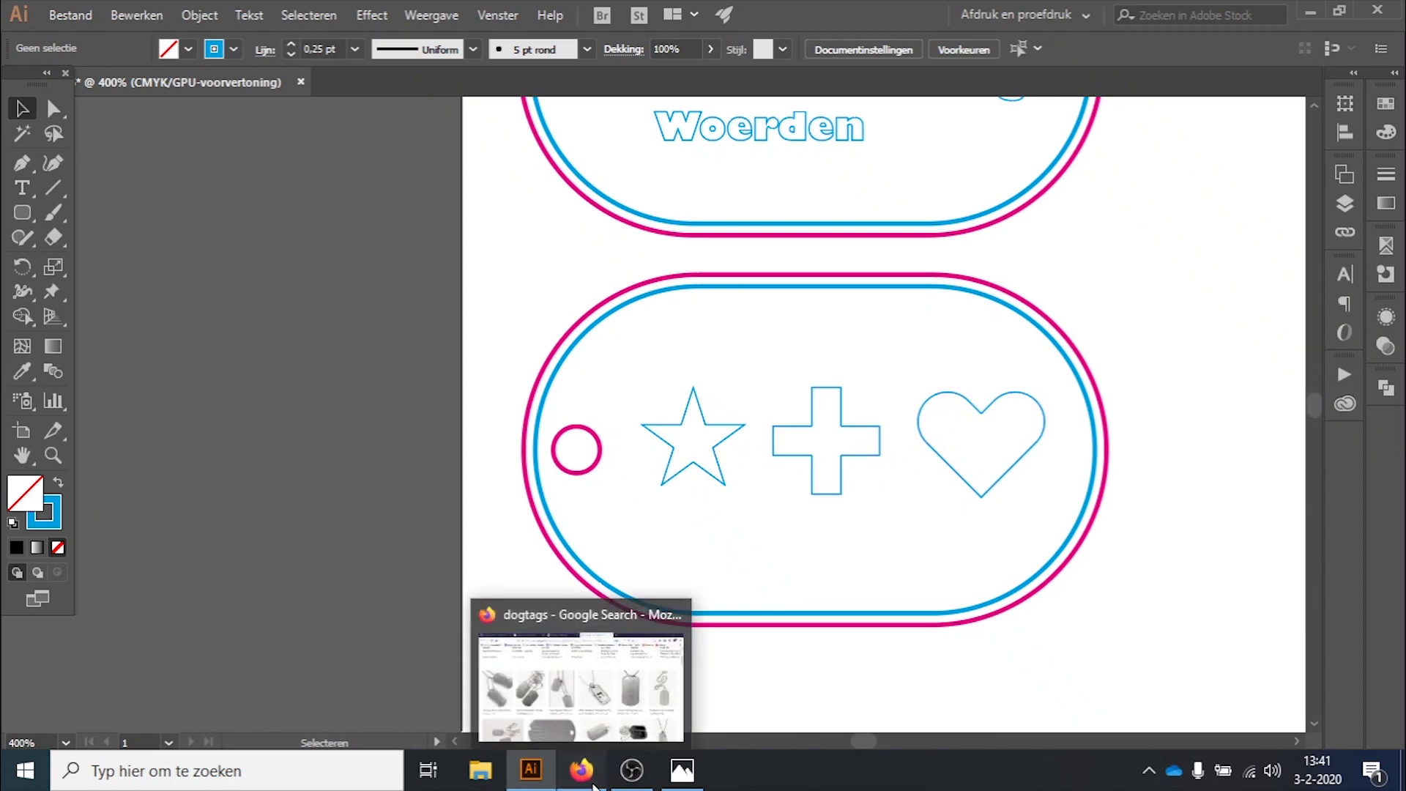
- Browse the 'symbol - Google Search' image results in Firefox for ideas, then return to Illustrator
left_click(582, 770)
left_click(329, 18)
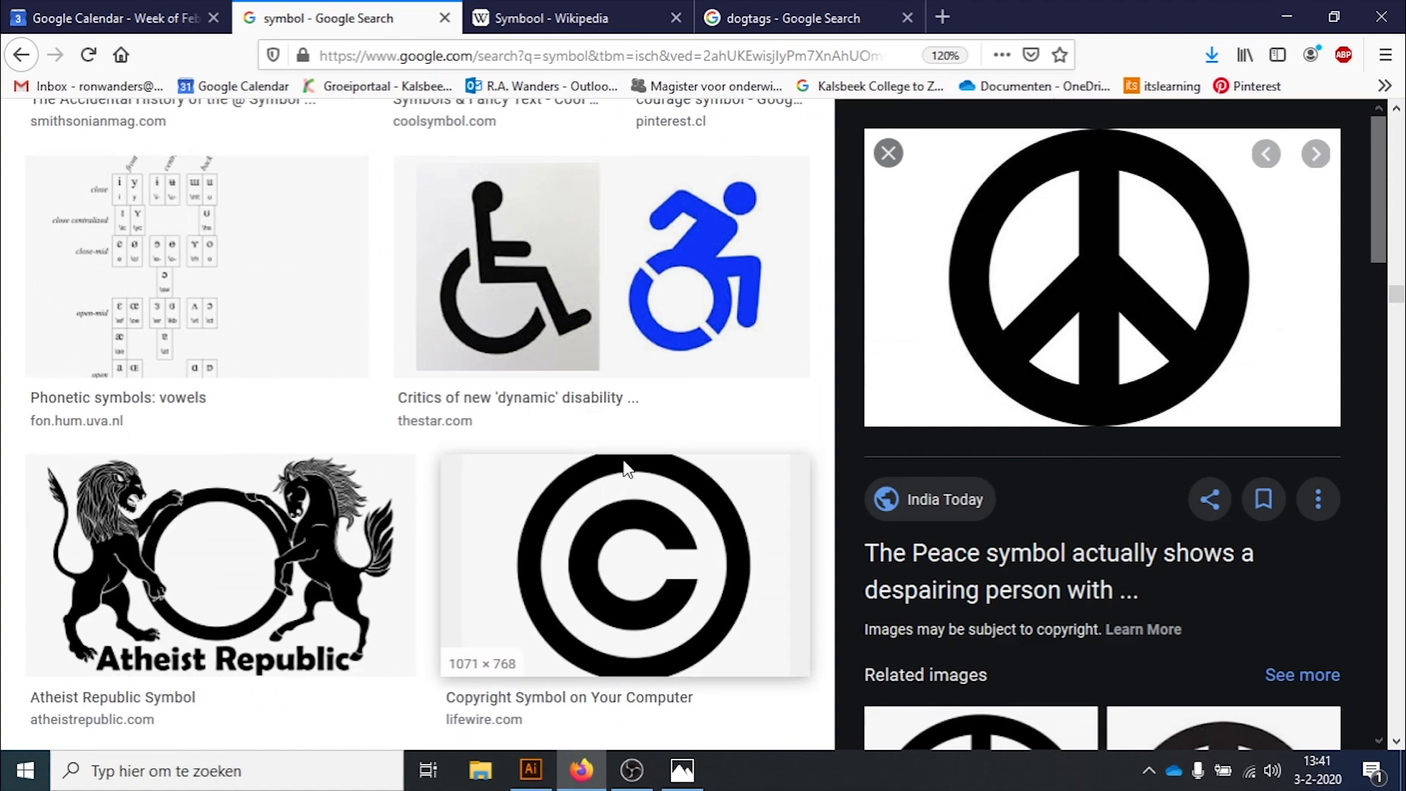
scroll(631, 480, "up", 5)
scroll(631, 480, "up", 5)
scroll(632, 480, "up", 5)
scroll(493, 471, "up", 5)
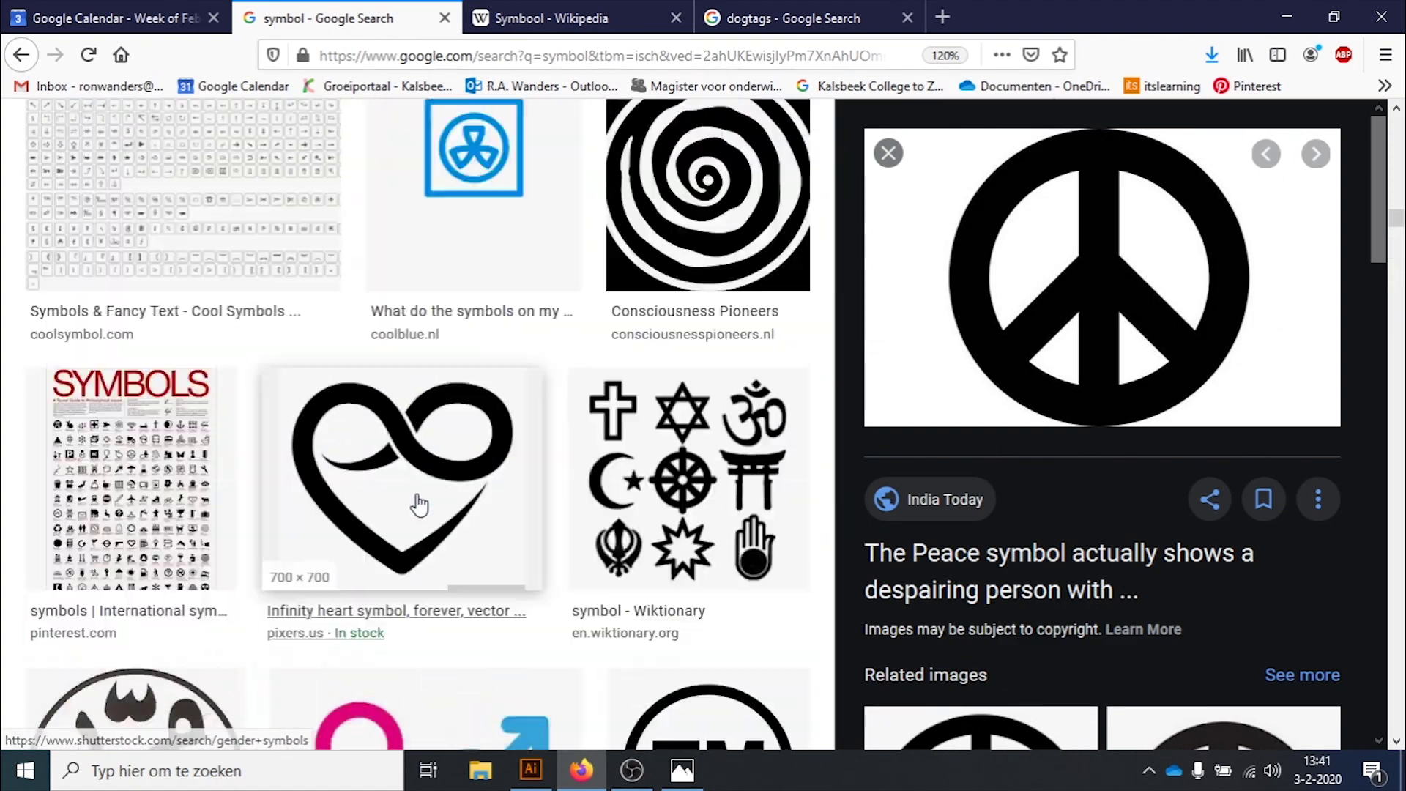
scroll(415, 503, "up", 5)
scroll(432, 513, "up", 5)
scroll(432, 513, "up", 5)
scroll(407, 534, "up", 5)
scroll(402, 537, "up", 3)
scroll(367, 559, "down", 5)
scroll(469, 498, "up", 5)
scroll(637, 535, "up", 3)
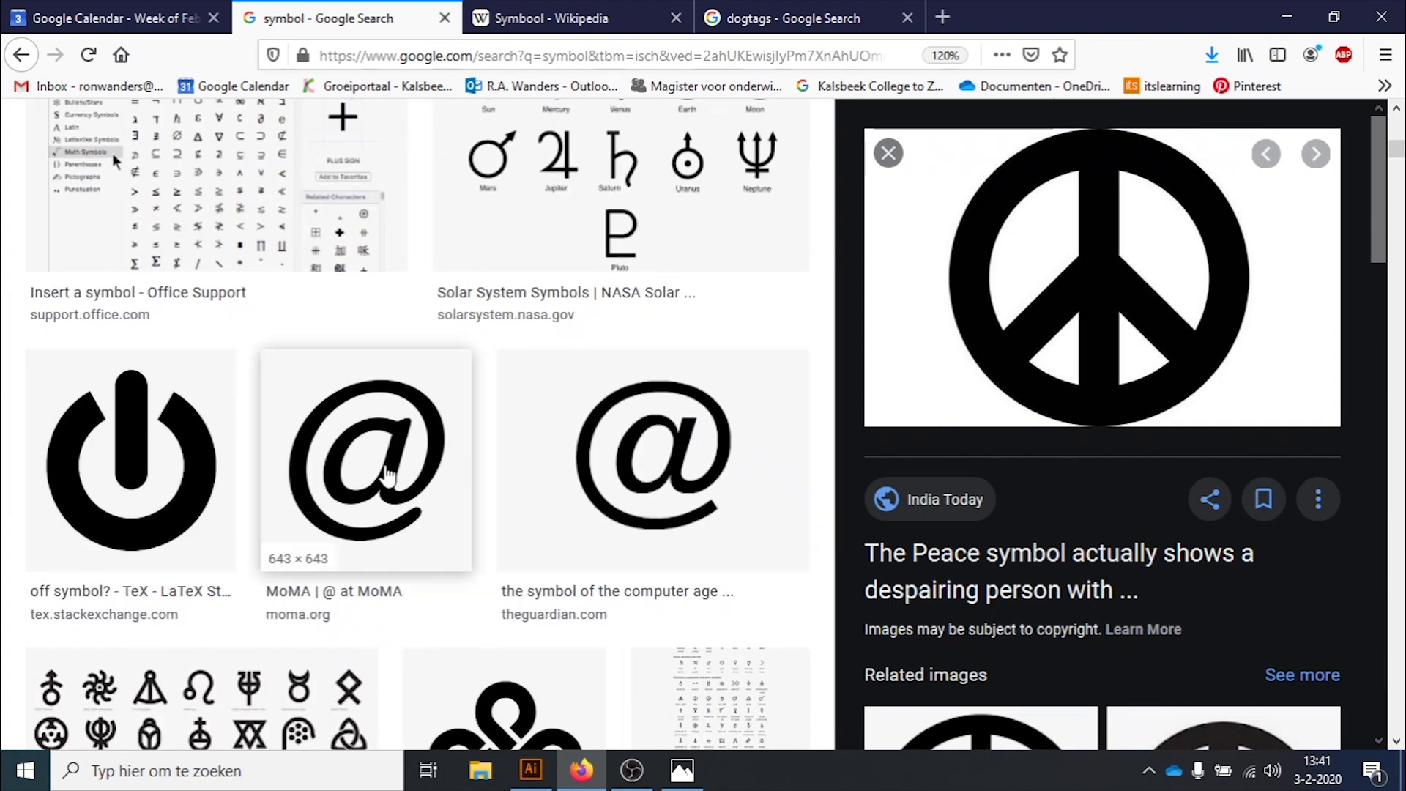
scroll(377, 471, "up", 5)
scroll(491, 502, "up", 2)
scroll(410, 564, "up", 3)
scroll(1083, 276, "down", 2)
scroll(1099, 241, "down", 1)
scroll(474, 486, "down", 2)
scroll(524, 445, "down", 5)
scroll(524, 447, "down", 5)
scroll(546, 450, "down", 5)
scroll(545, 450, "down", 5)
scroll(548, 445, "down", 5)
scroll(546, 446, "down", 5)
scroll(534, 506, "down", 5)
scroll(532, 510, "down", 5)
scroll(534, 498, "down", 5)
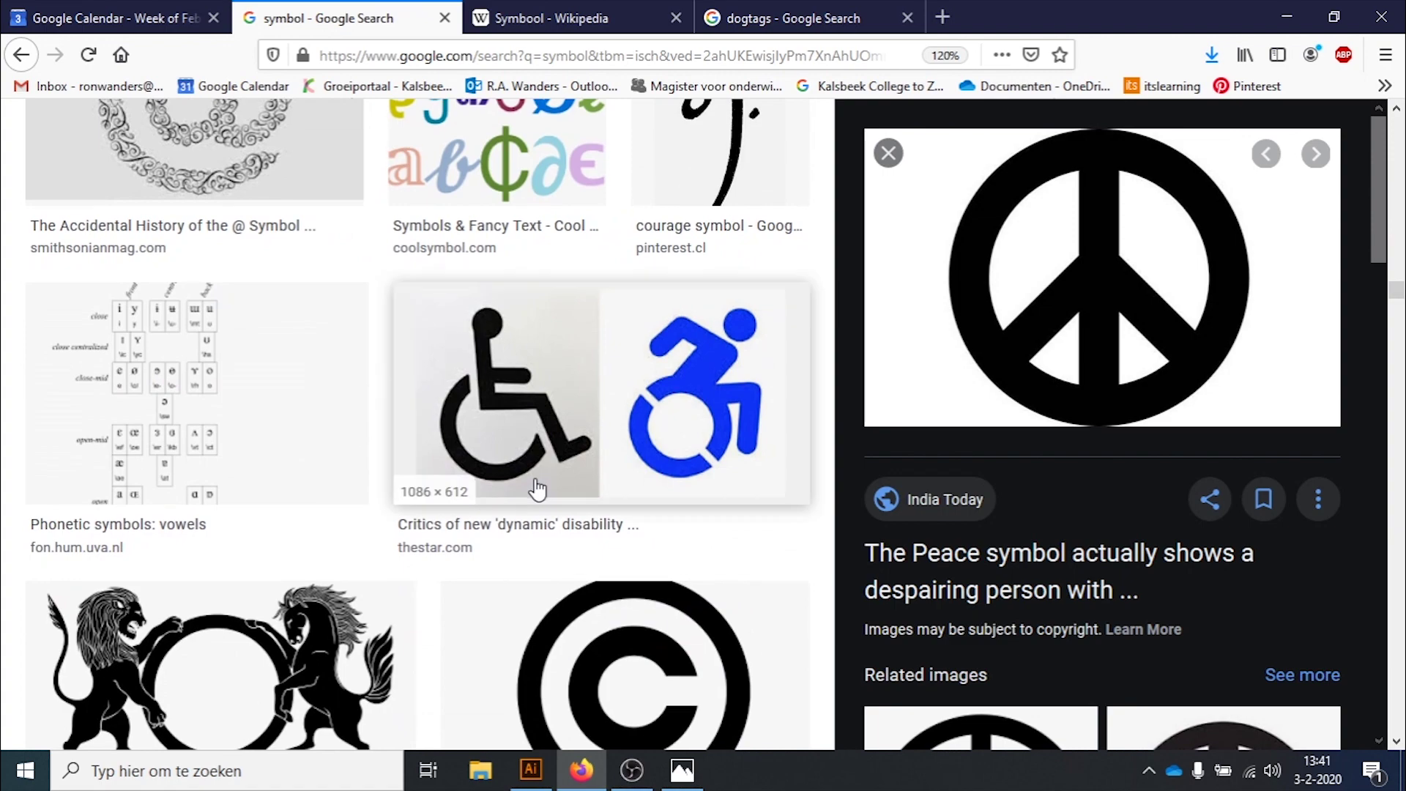
scroll(538, 487, "down", 5)
scroll(538, 487, "down", 2)
scroll(537, 487, "down", 3)
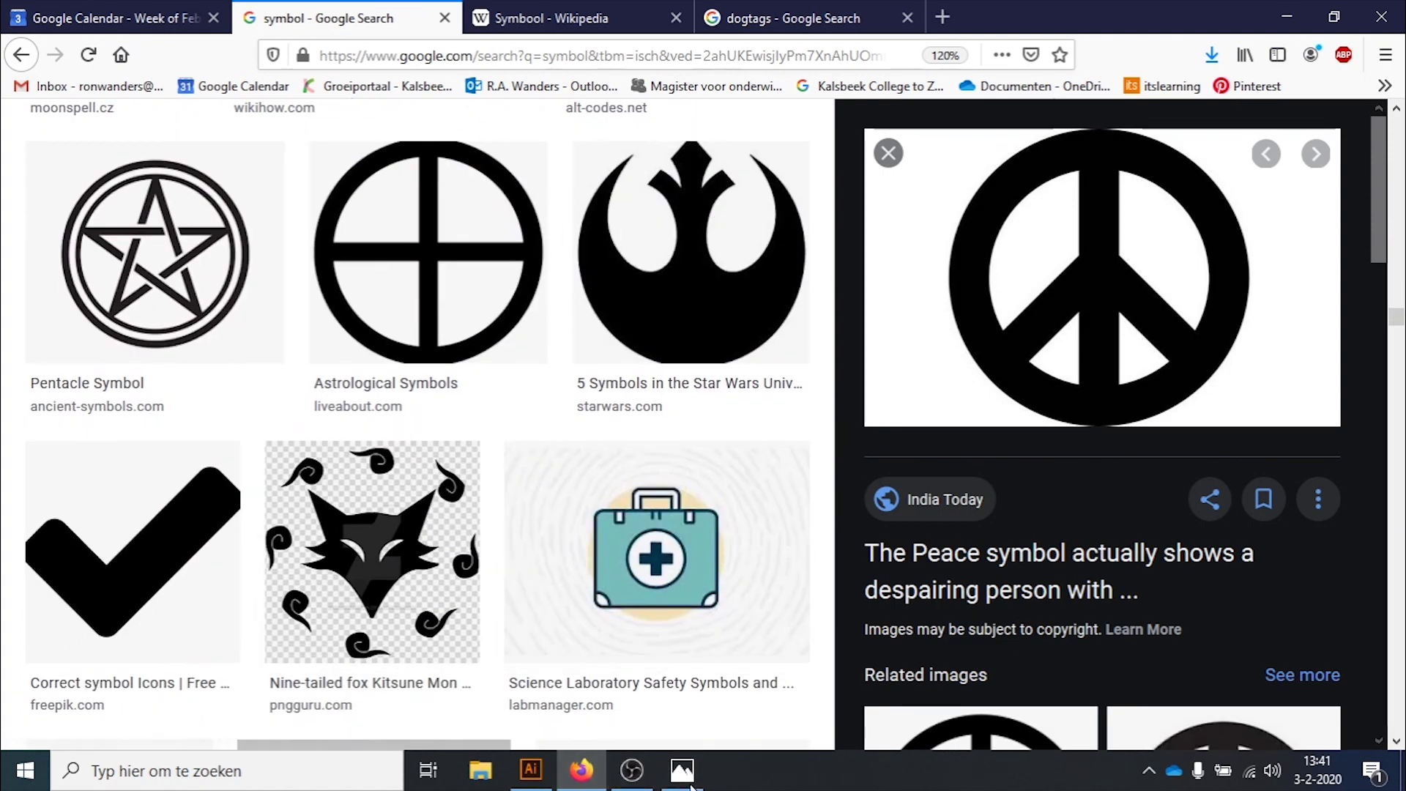
left_click(533, 769)
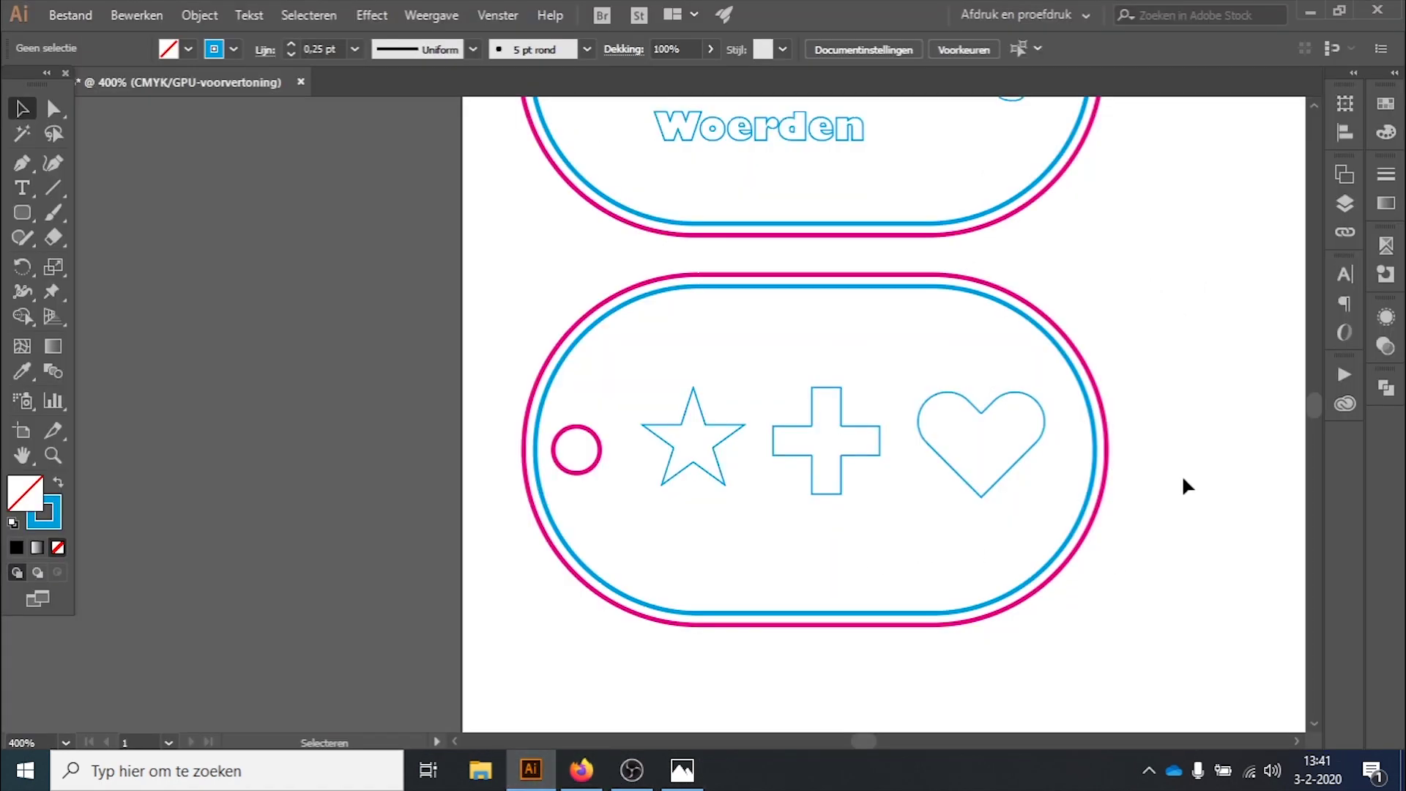
- Pan and zoom the artboard to bring the upper tag's text into view
left_click_drag(1240, 381, 1054, 430)
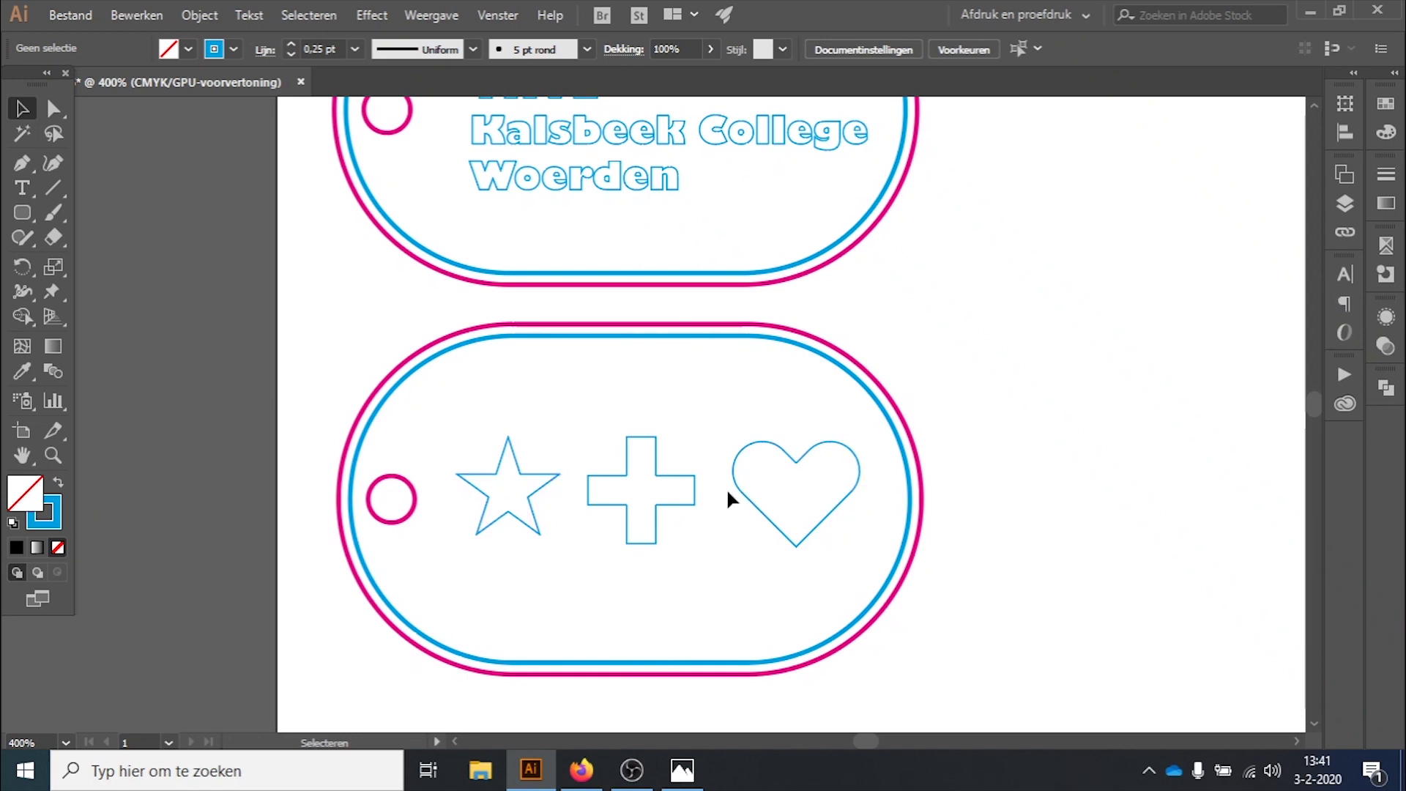
scroll(730, 500, "down", 2)
scroll(740, 483, "up", 1)
scroll(842, 402, "down", 2)
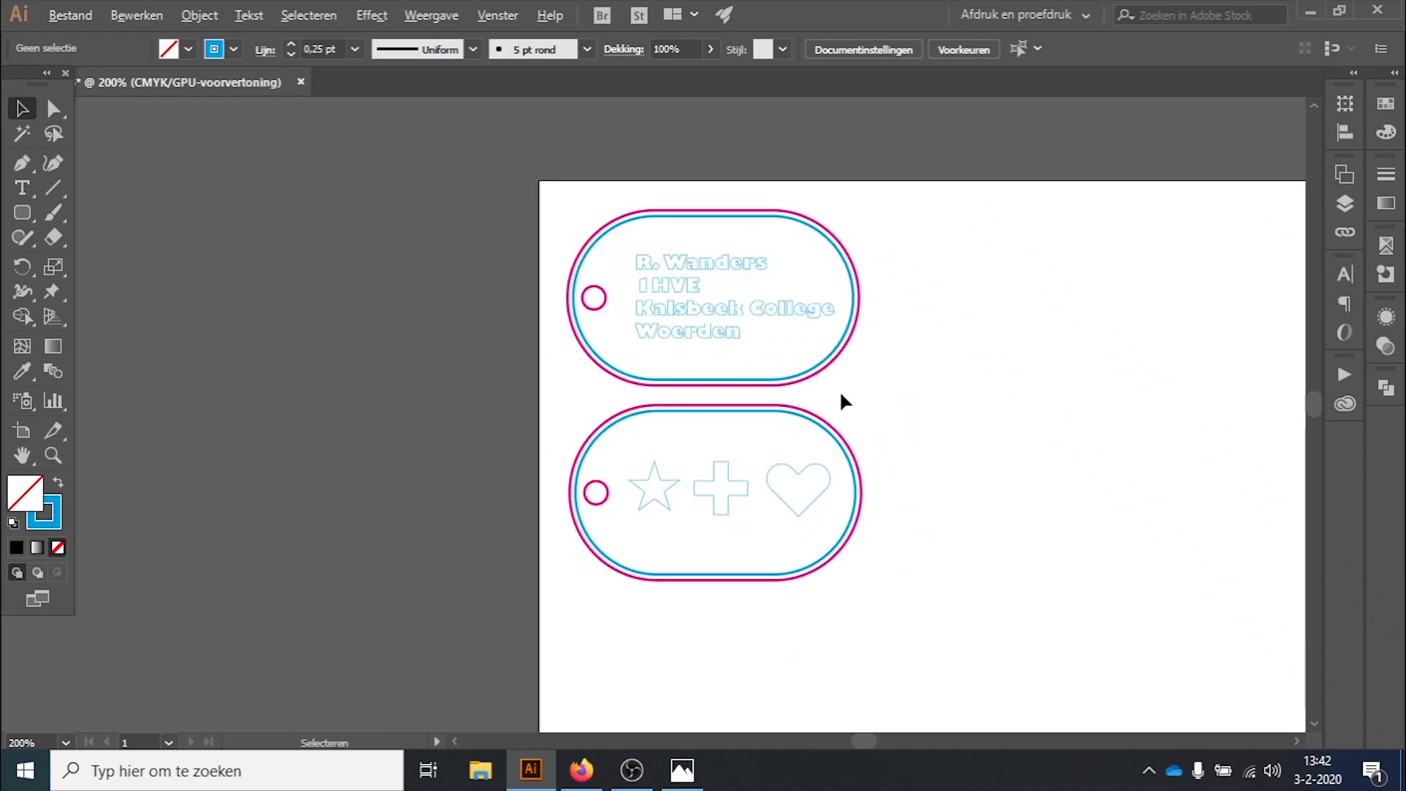
scroll(842, 402, "up", 1)
scroll(889, 430, "down", 1)
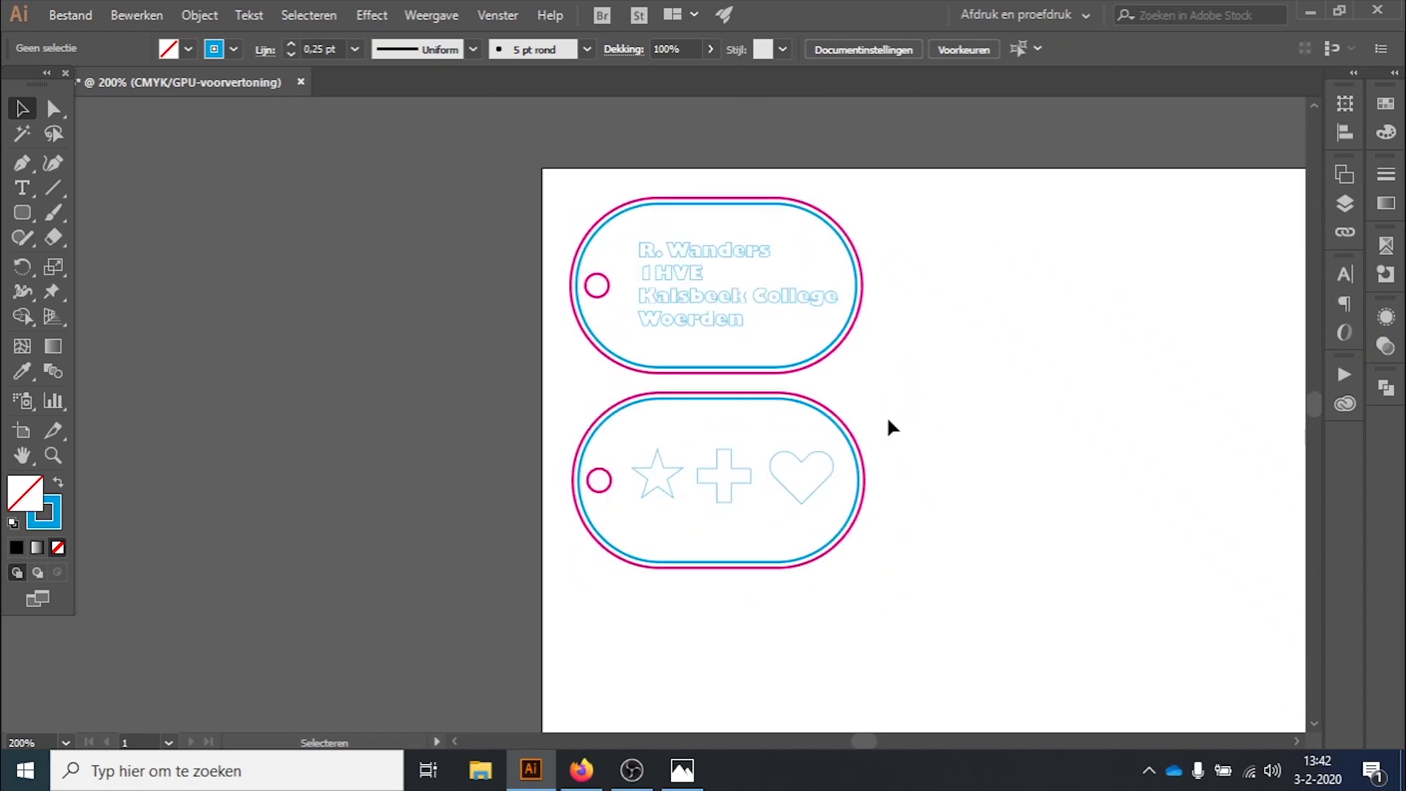
- Save the design with Opslaan als as a new dated dogtags .ai file, accepting the Illustrator options
left_click(78, 15)
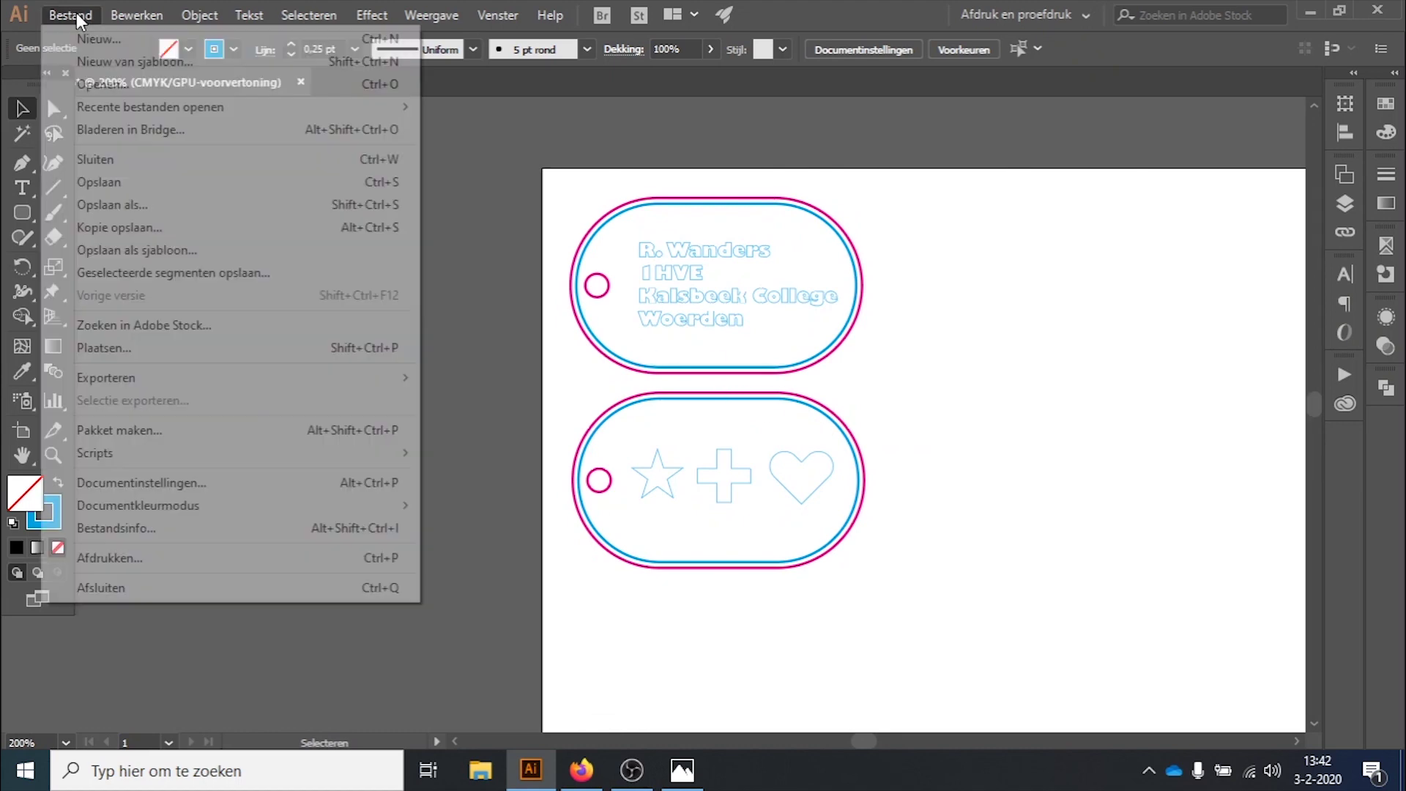
left_click(132, 212)
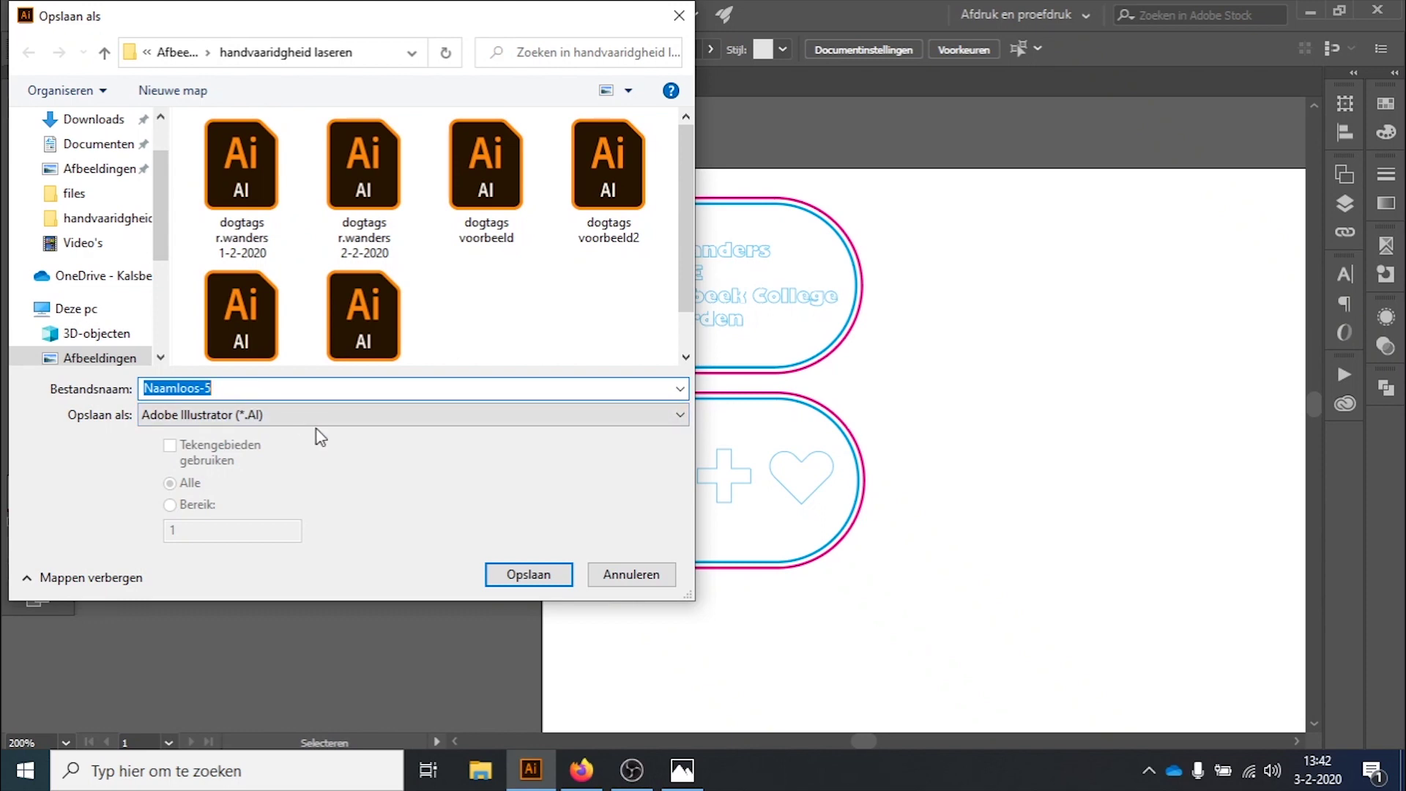
type("dogtags")
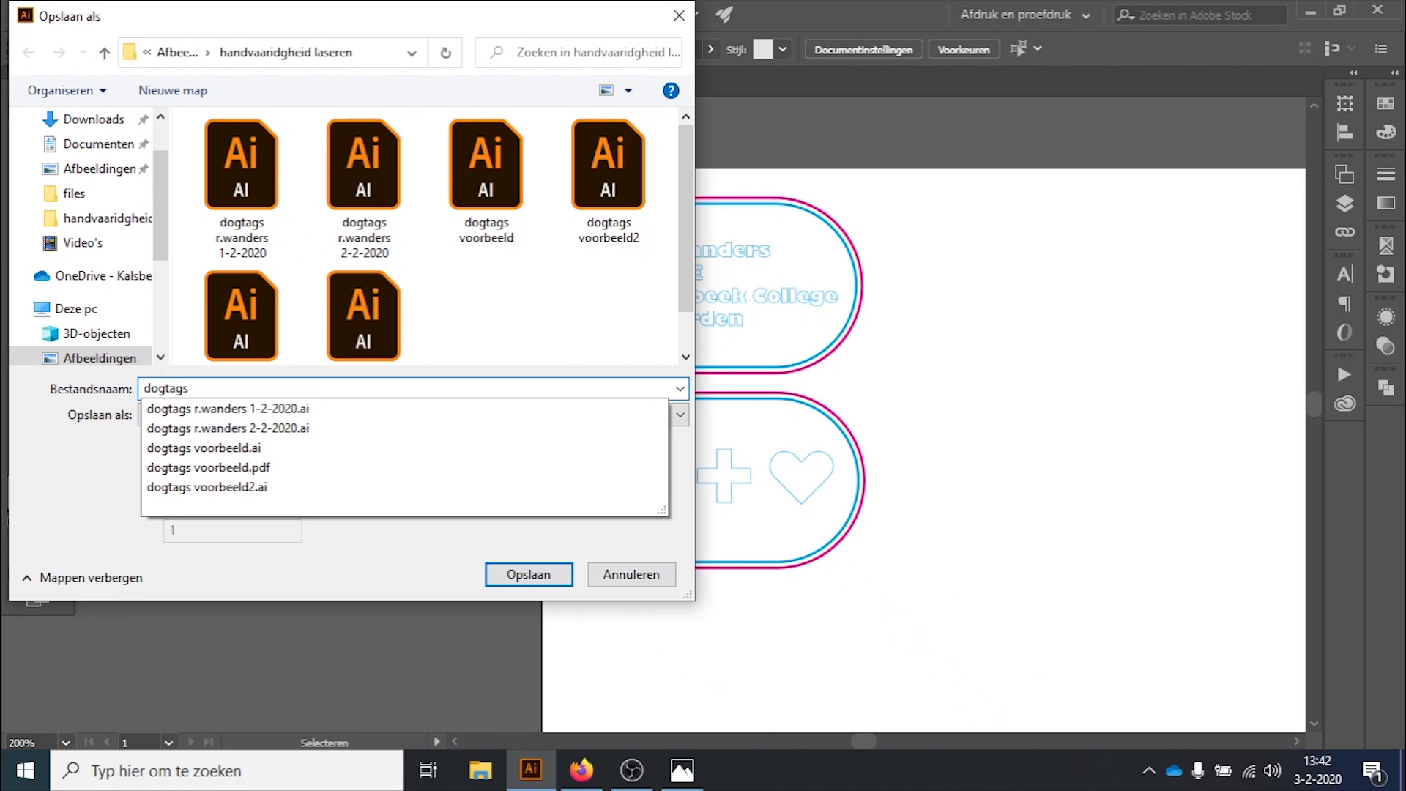
type(" r.wanders")
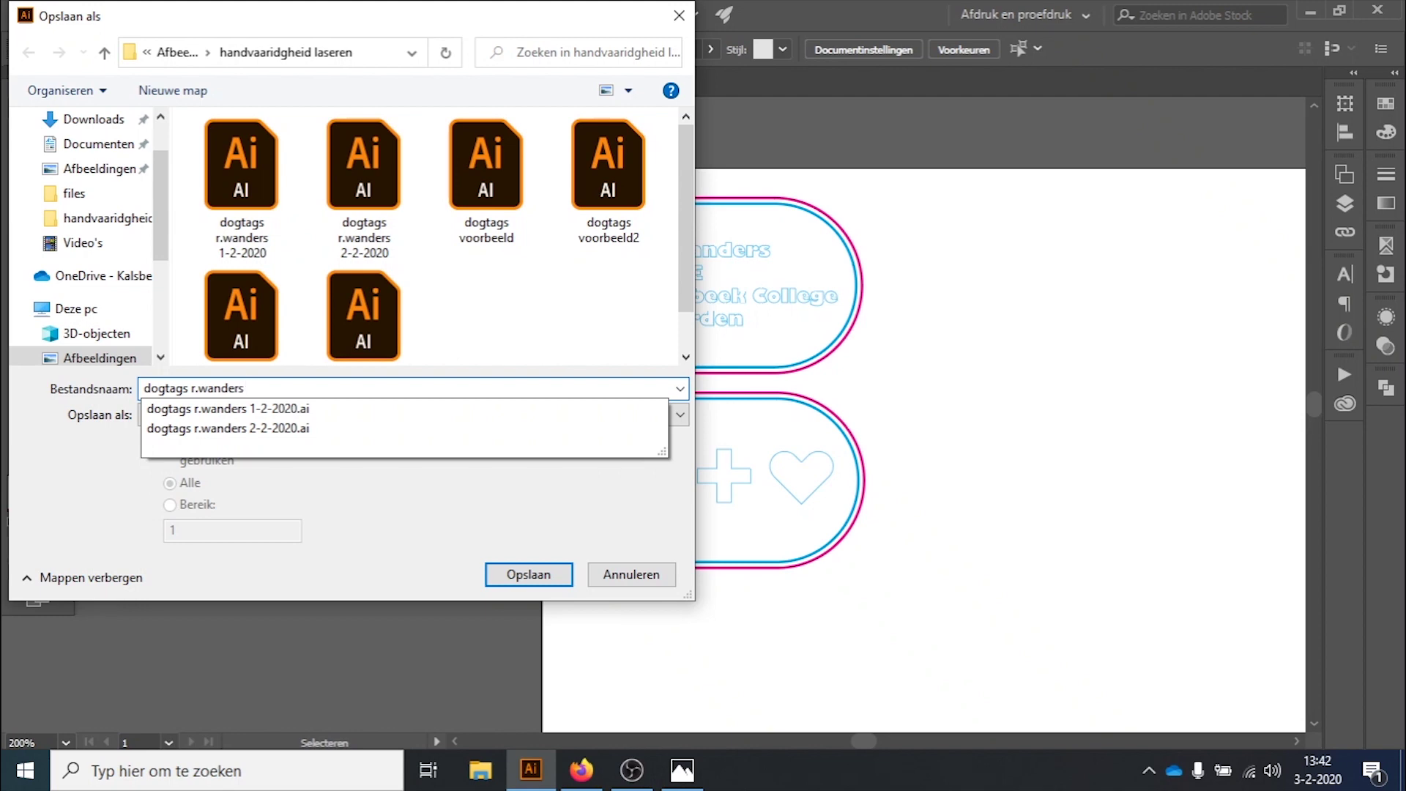
type(" 3-2-2020")
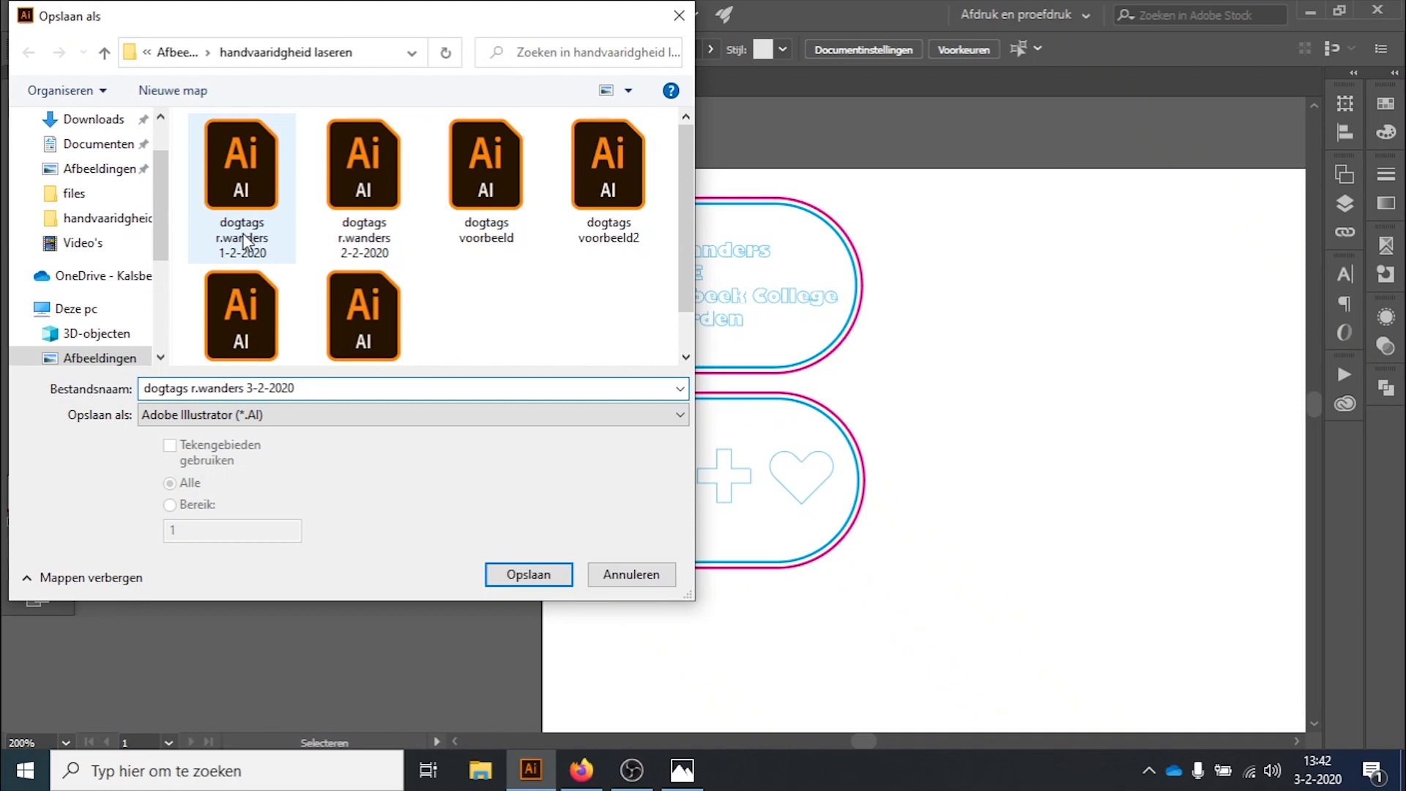
left_click(520, 578)
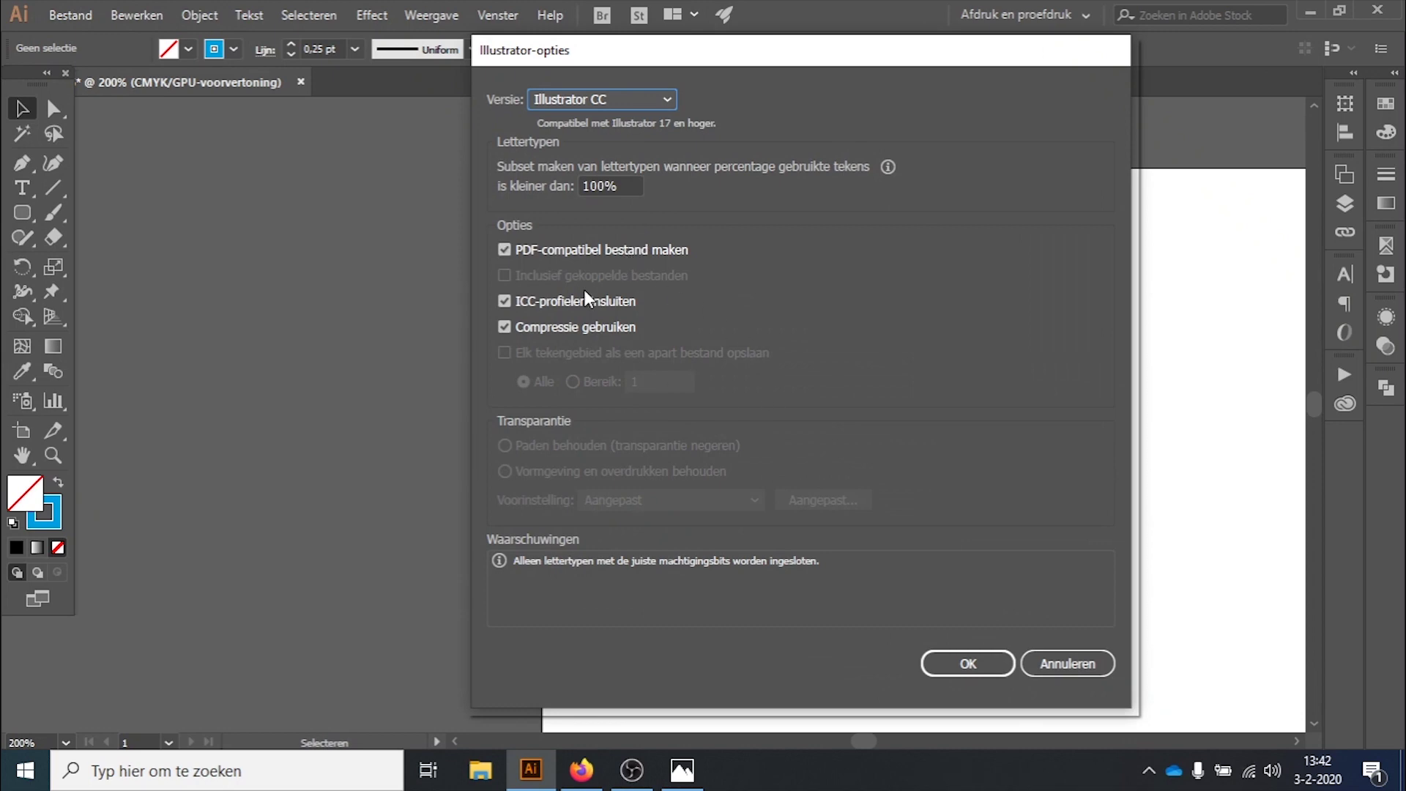
left_click(965, 665)
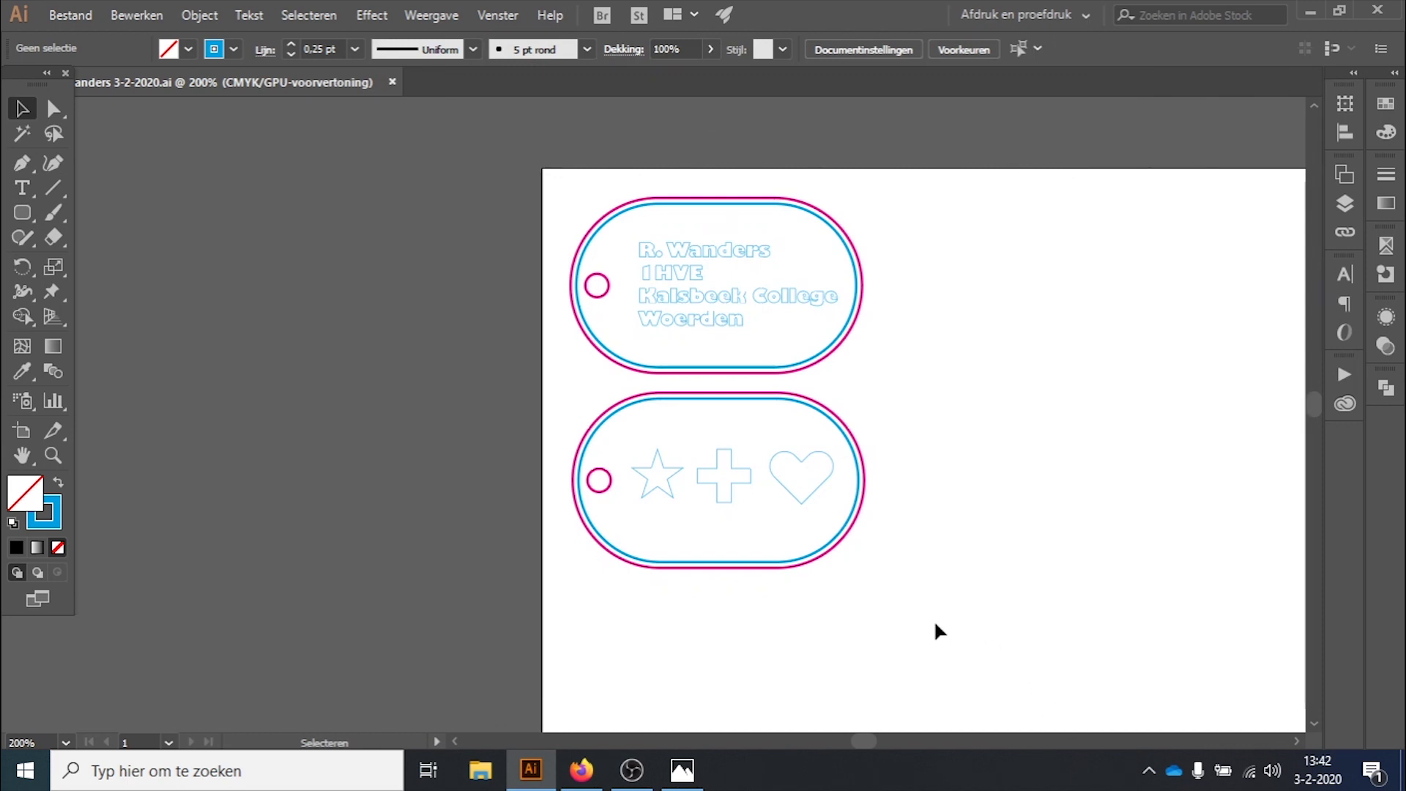
- Switch to Windows Photos showing the laser-cut wooden puzzle pieces and owl model
left_click(678, 767)
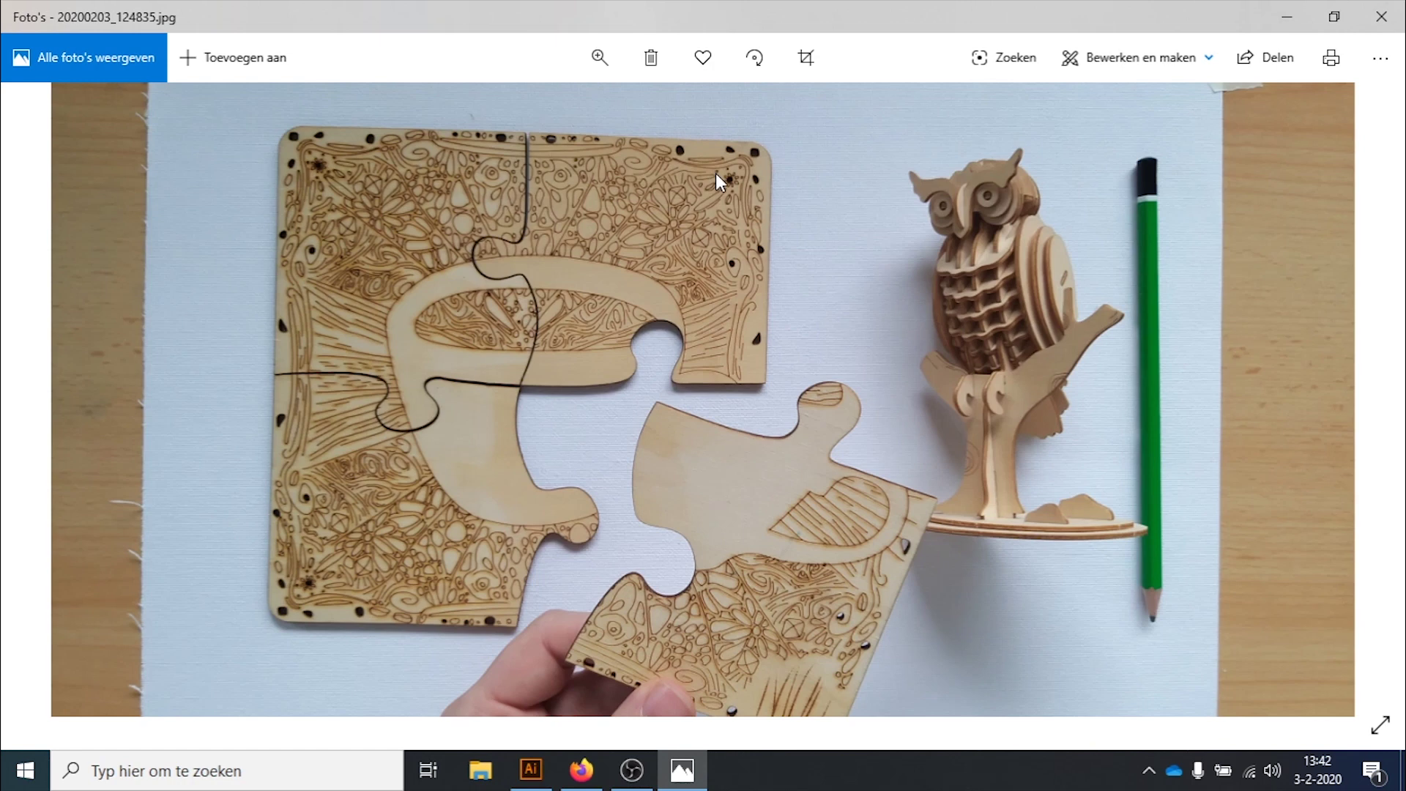